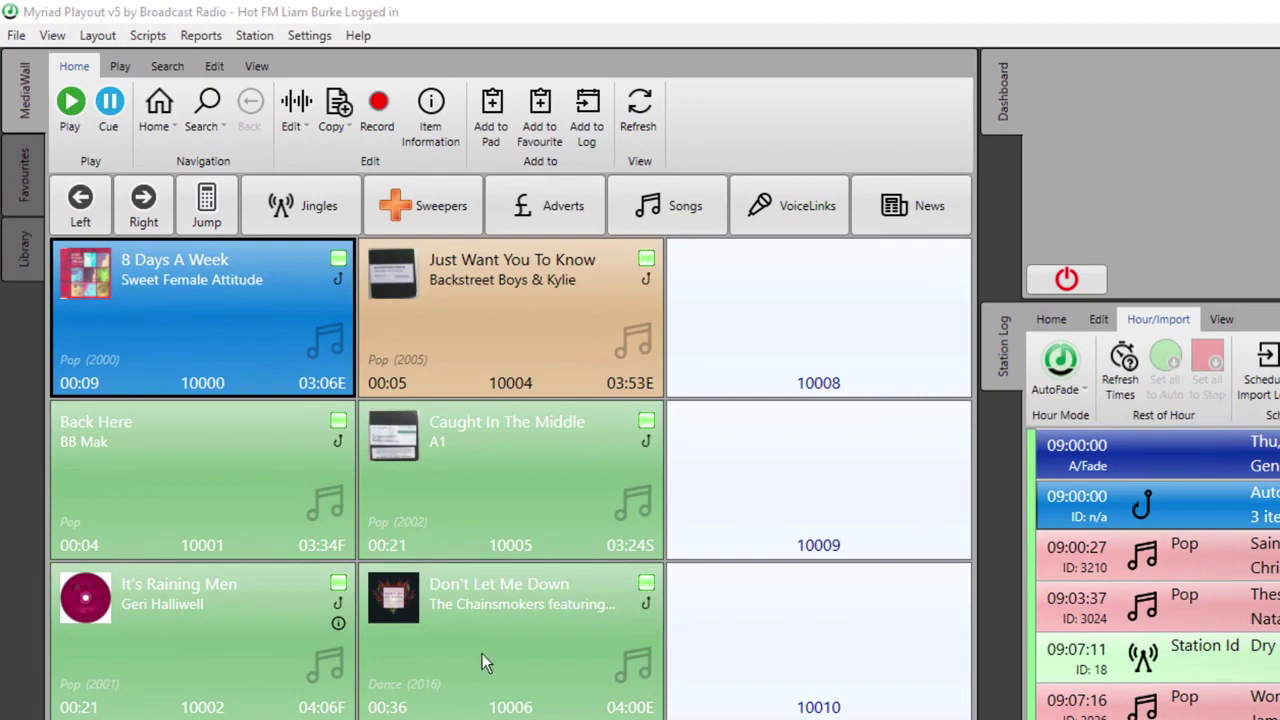
# Step: Open the Categories and Attributes database settings and review the full list of song categories
pyautogui.click(296, 37)
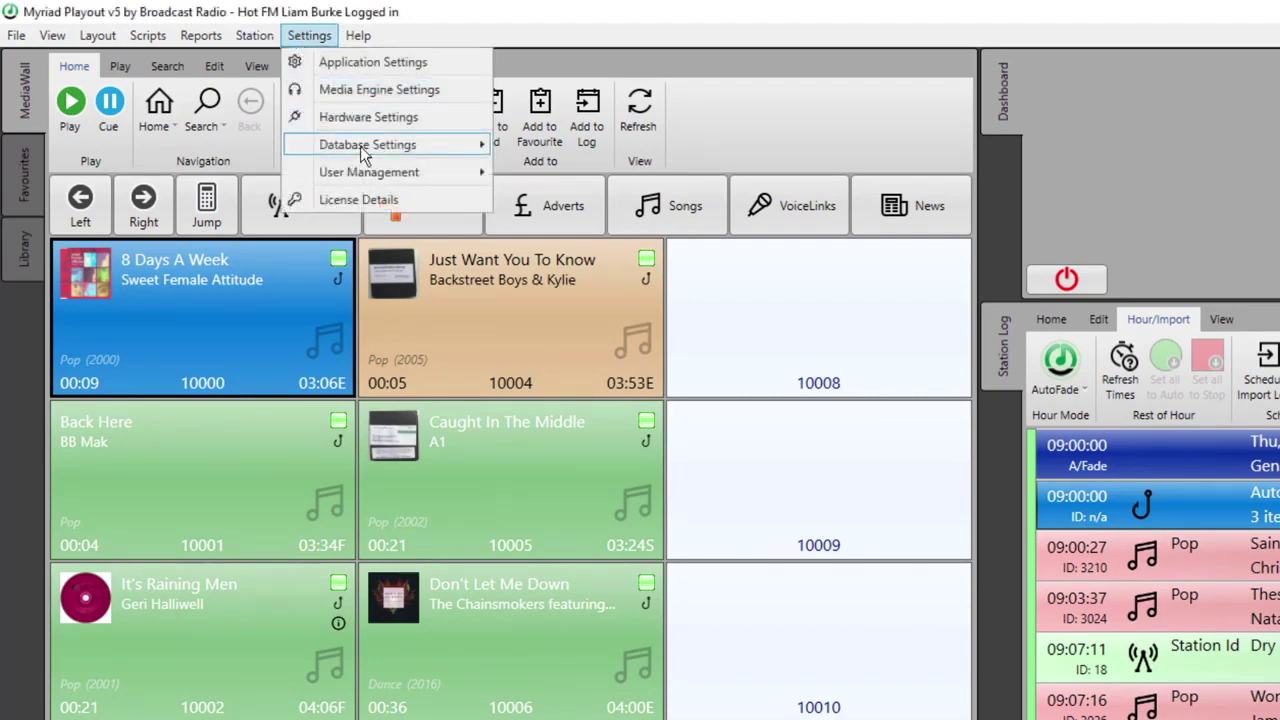
pyautogui.moveTo(361, 145)
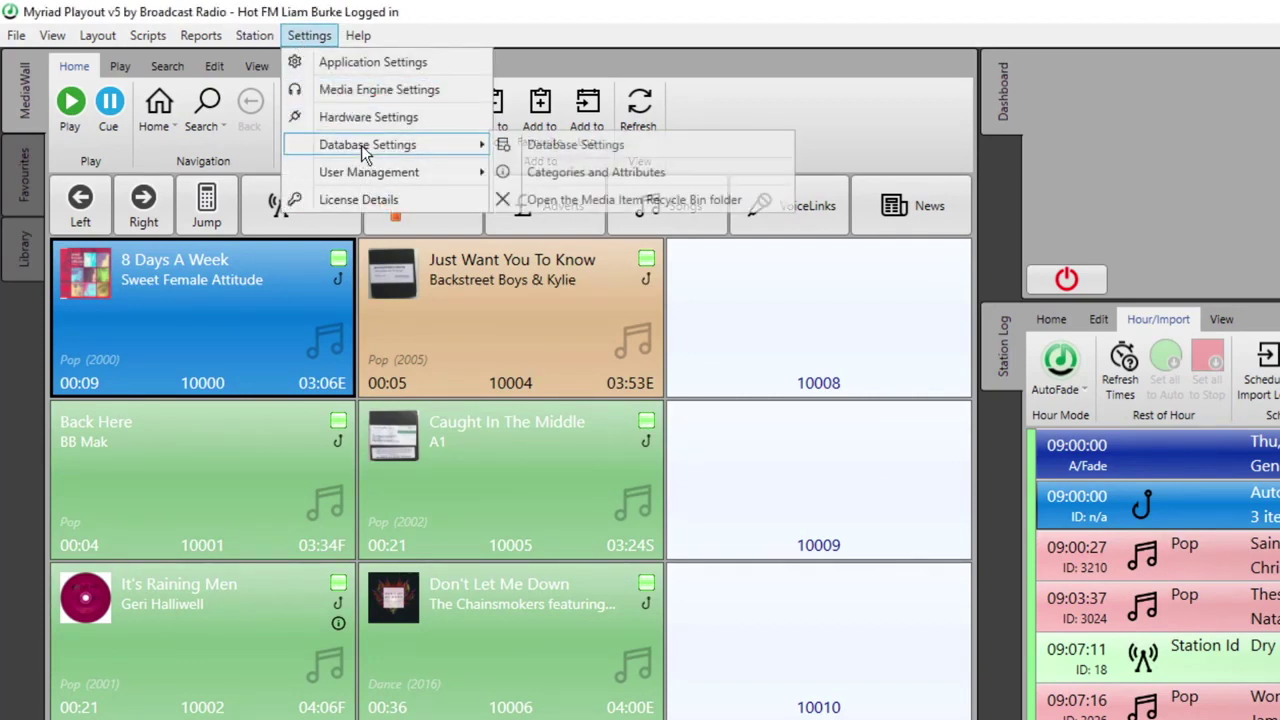
pyautogui.click(652, 174)
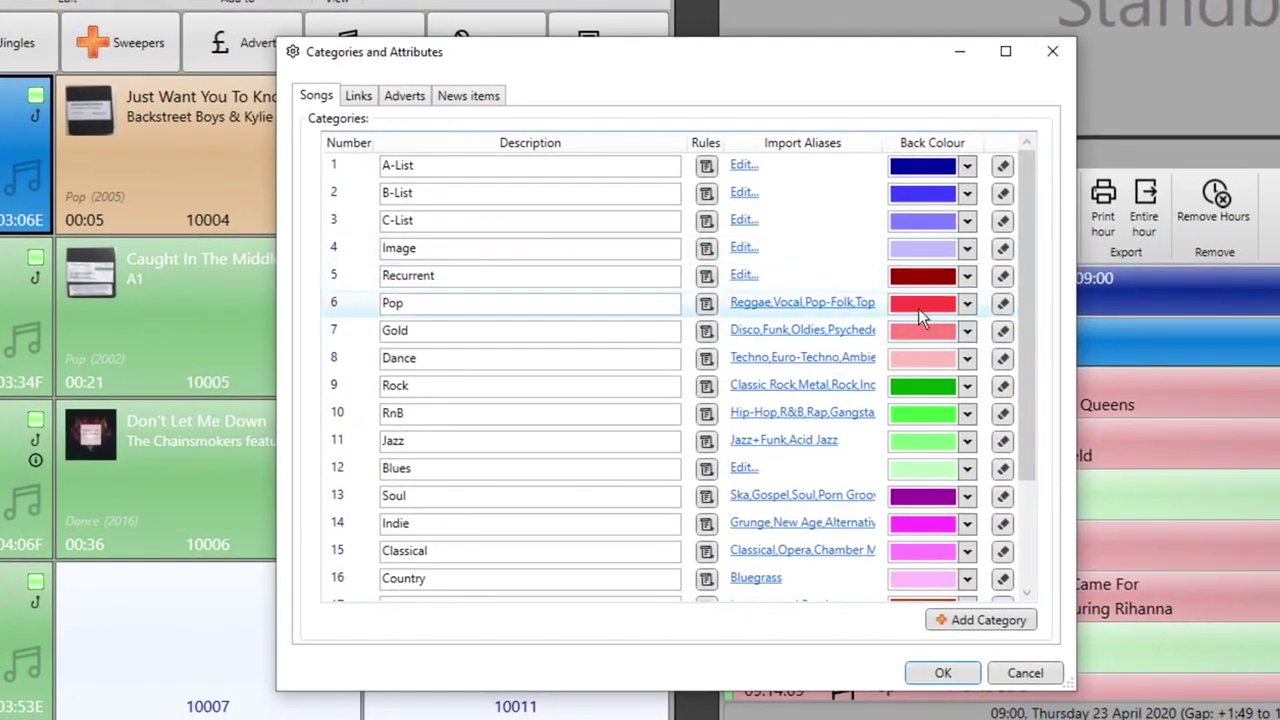
pyautogui.scroll(-3, 862, 305)
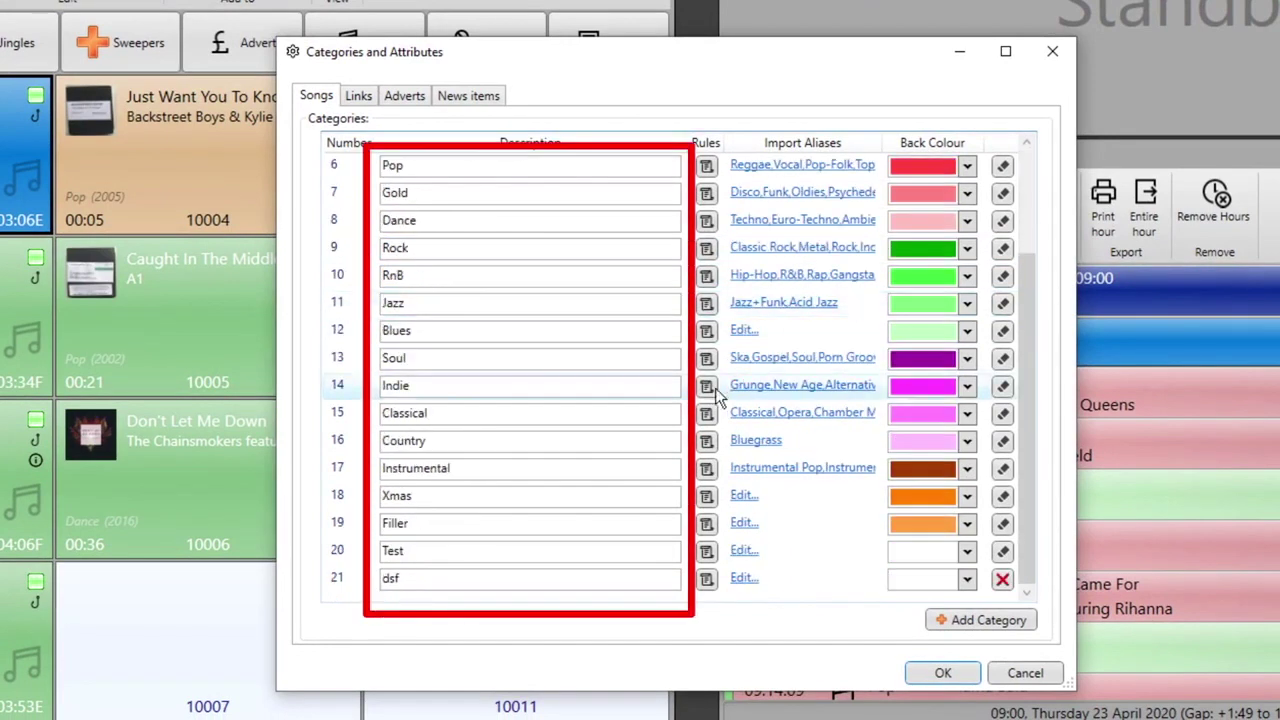
pyautogui.scroll(3, 657, 406)
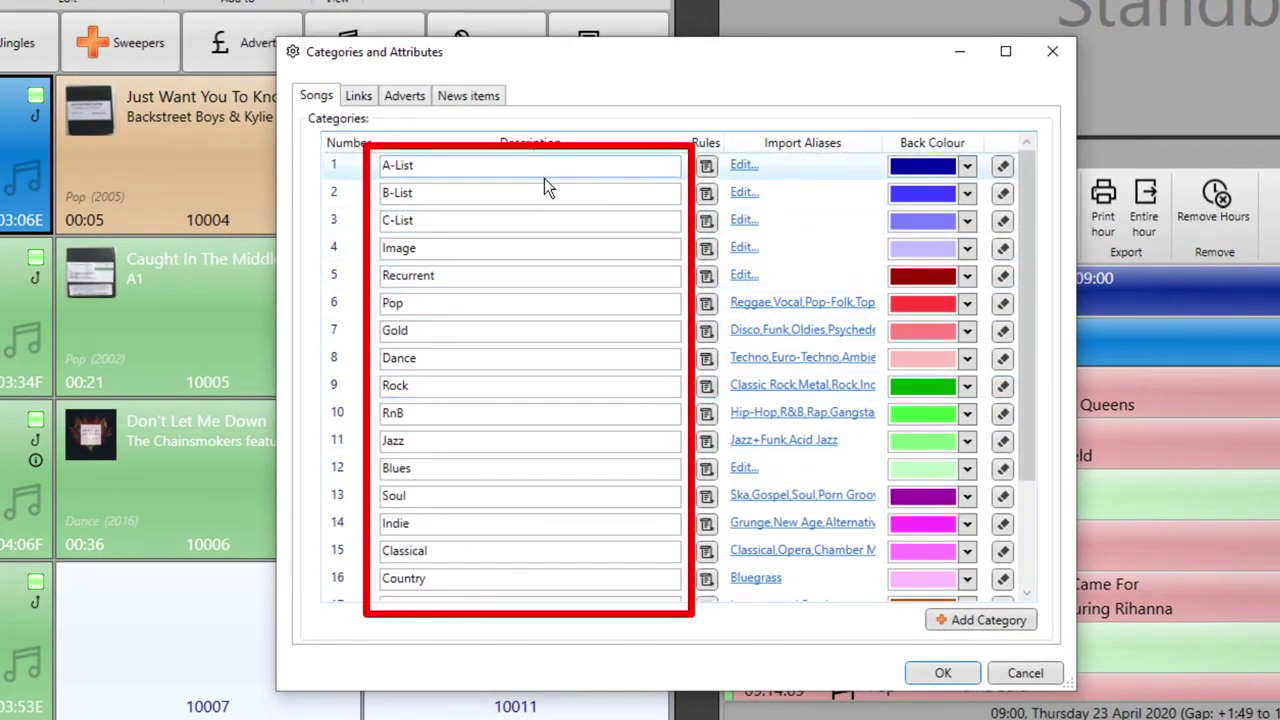
pyautogui.scroll(-3, 543, 200)
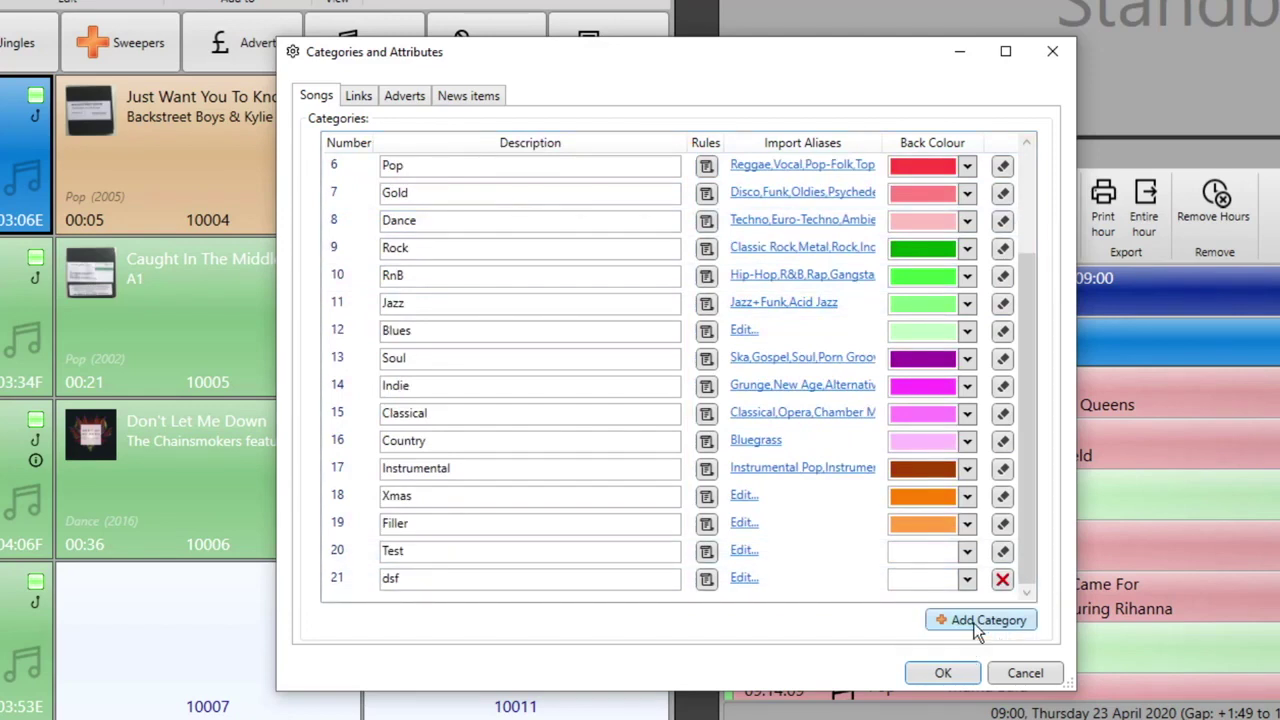
# Step: Add a song category with the description "My NewCategory"
pyautogui.click(977, 622)
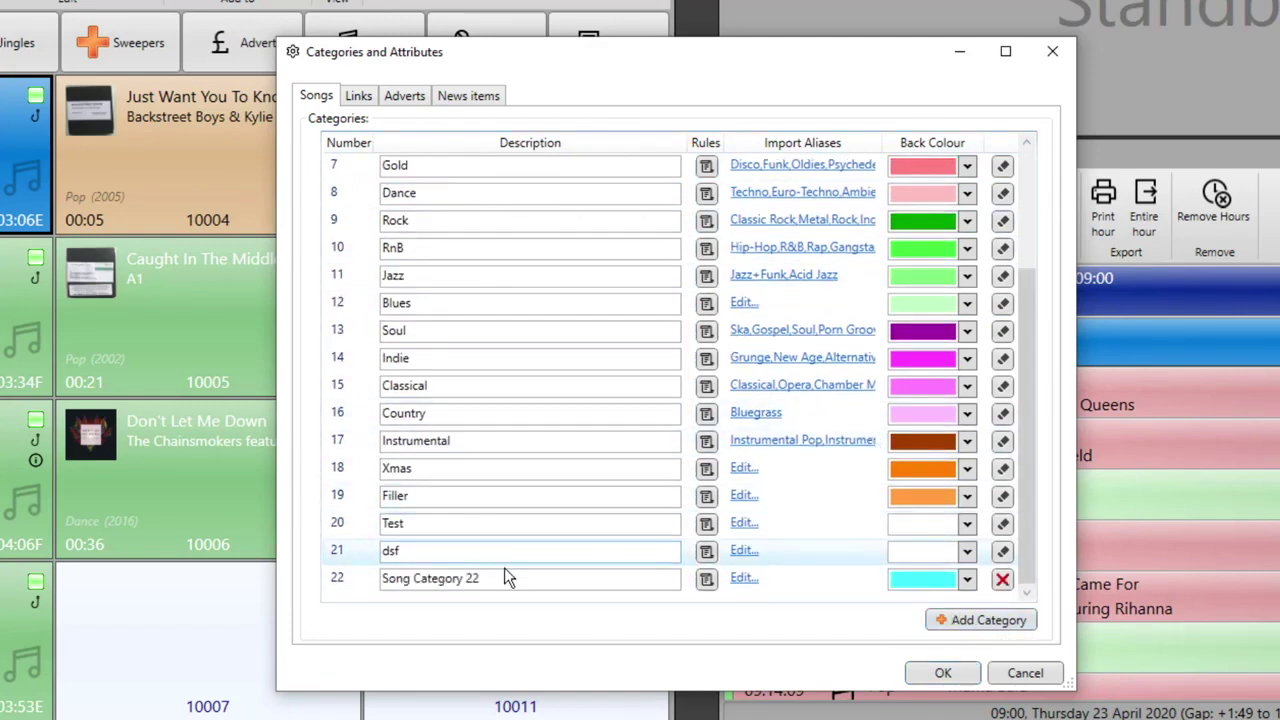
pyautogui.click(507, 580)
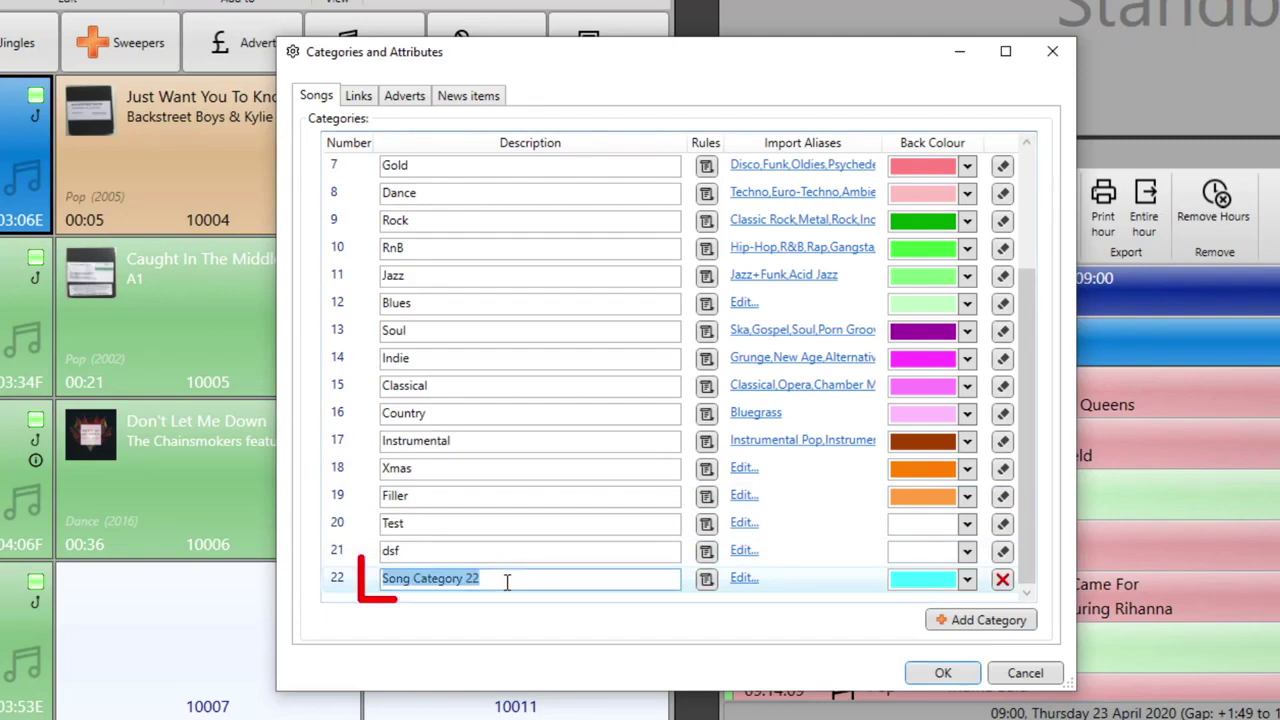
pyautogui.write('My NewC')
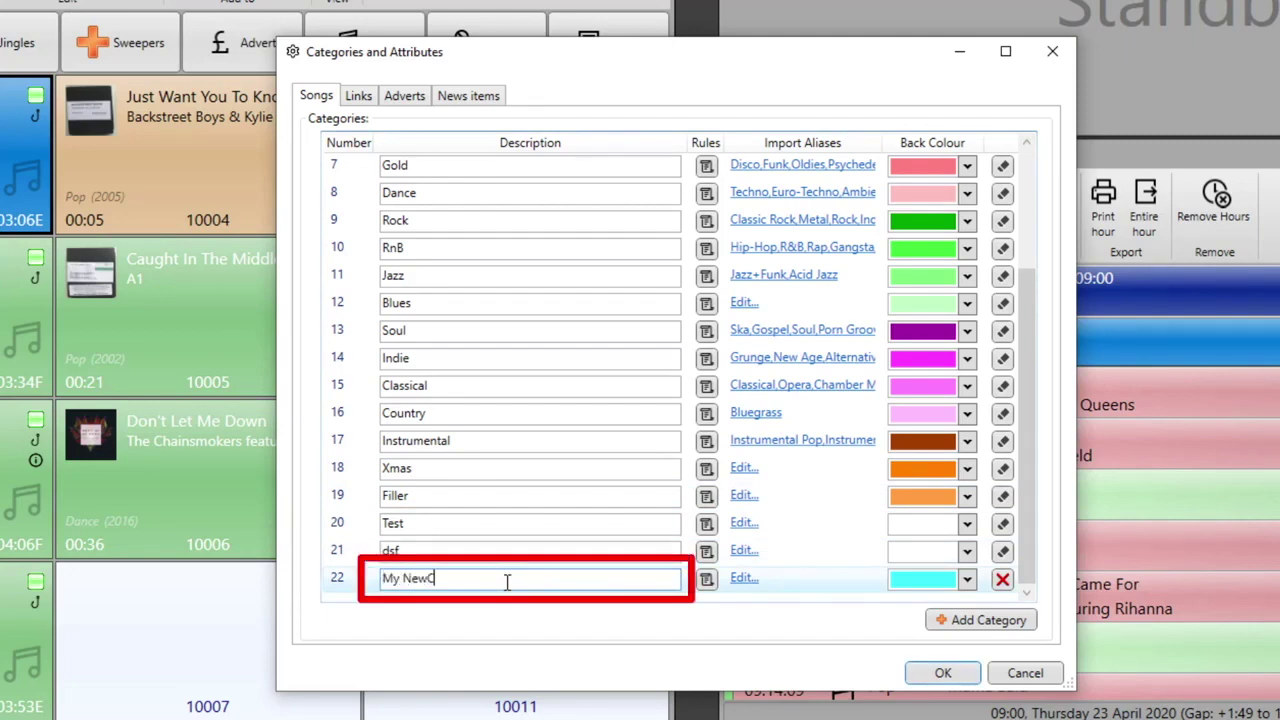
pyautogui.write('ategory')
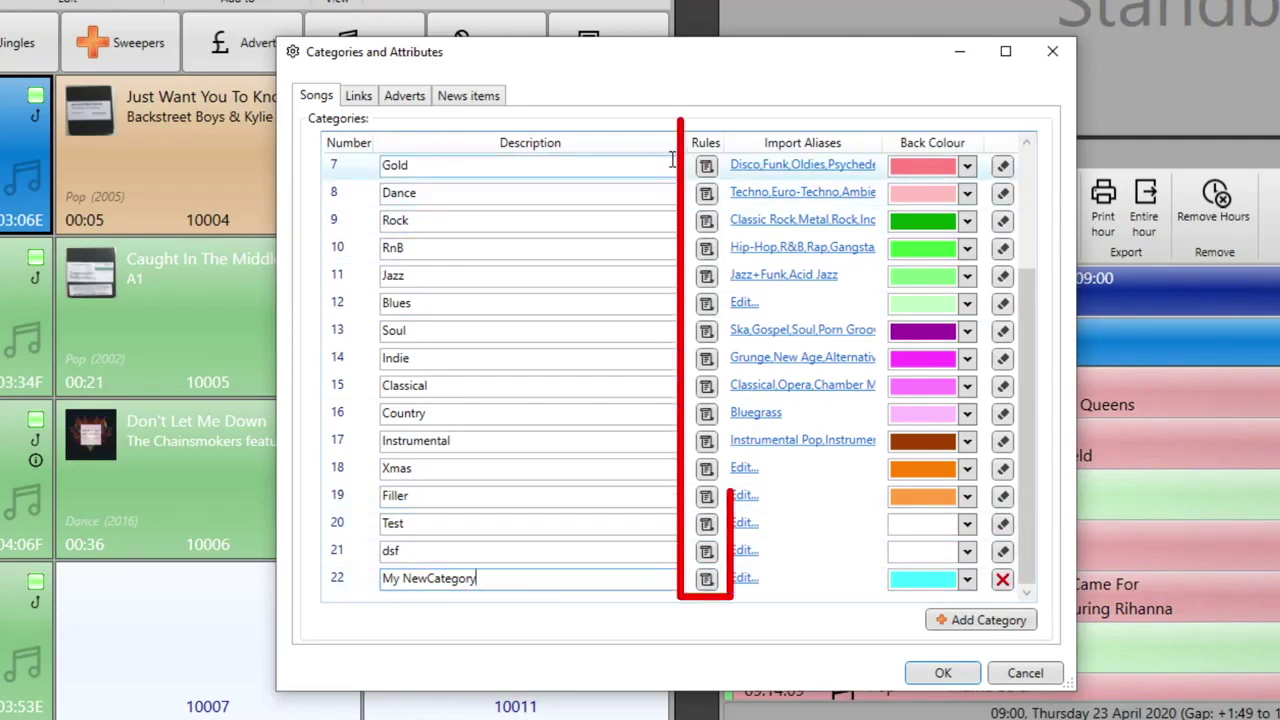
# Step: Review the import aliases of the Rock category and where new aliases are added, leaving the list unedited
pyautogui.scroll(2, 658, 220)
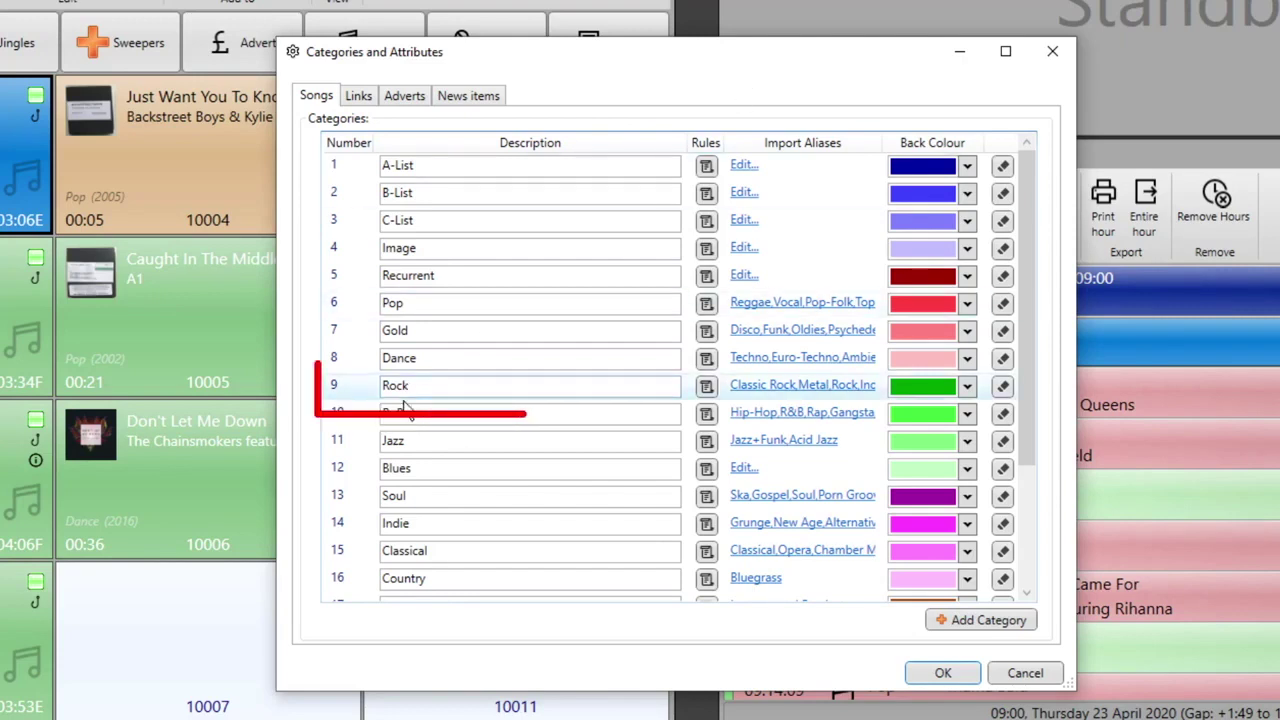
pyautogui.click(768, 388)
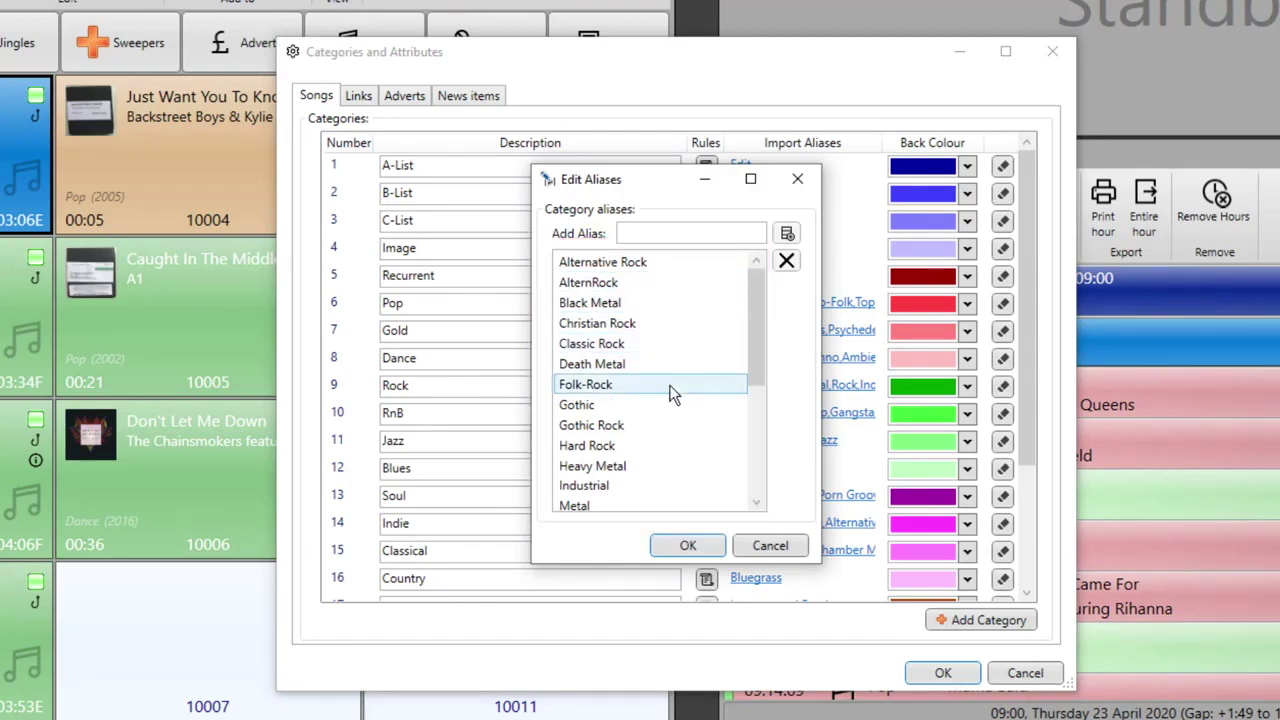
pyautogui.moveTo(756, 311); pyautogui.dragTo(737, 454)
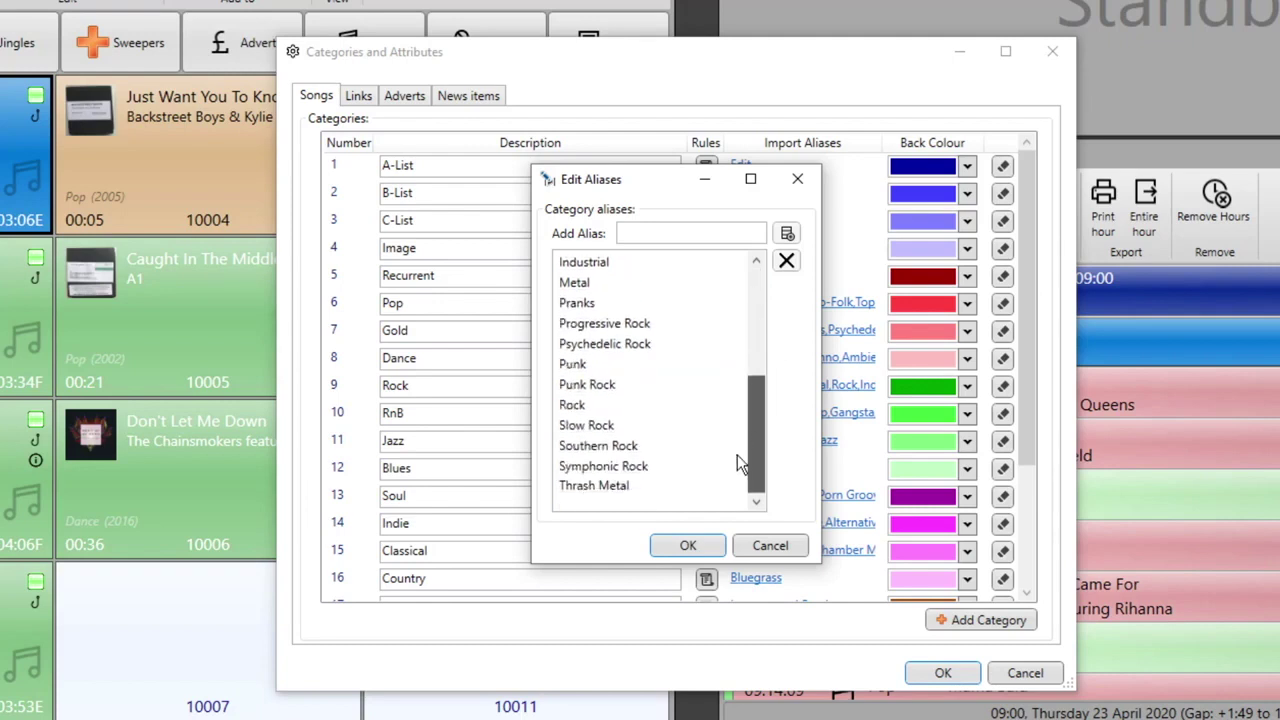
pyautogui.moveTo(752, 450); pyautogui.dragTo(767, 292)
pyautogui.click(804, 184)
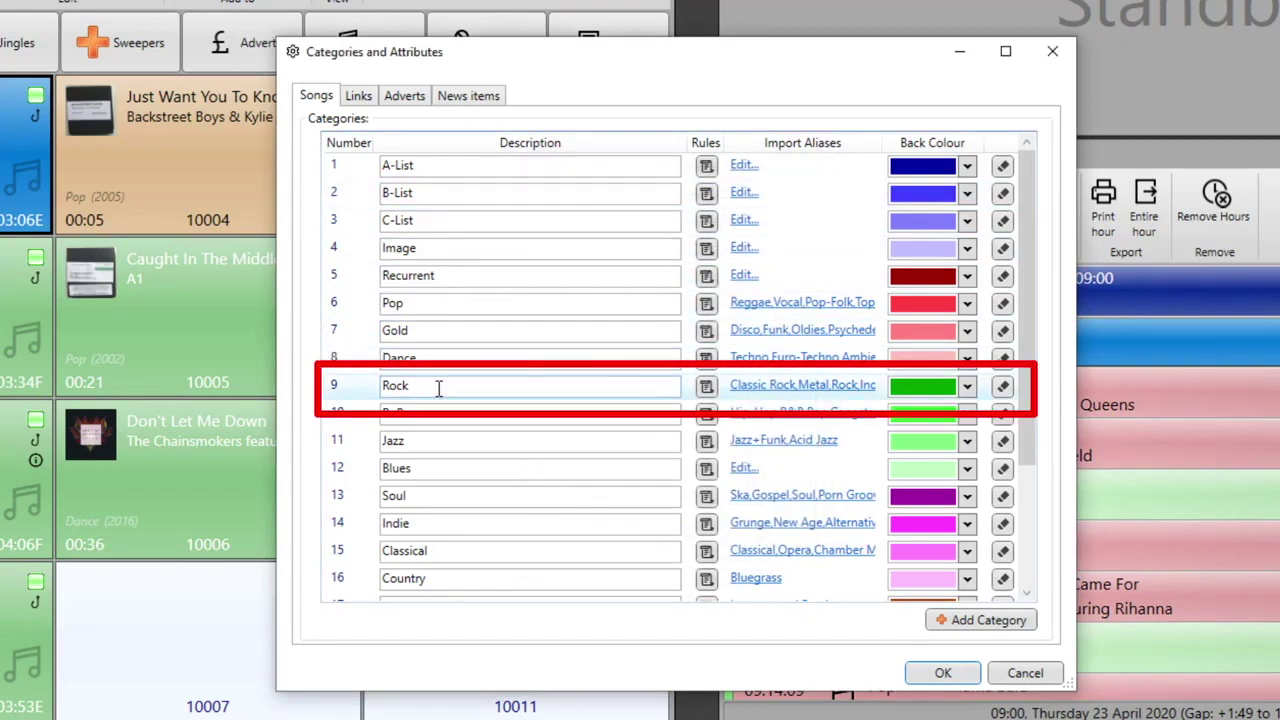
pyautogui.click(772, 389)
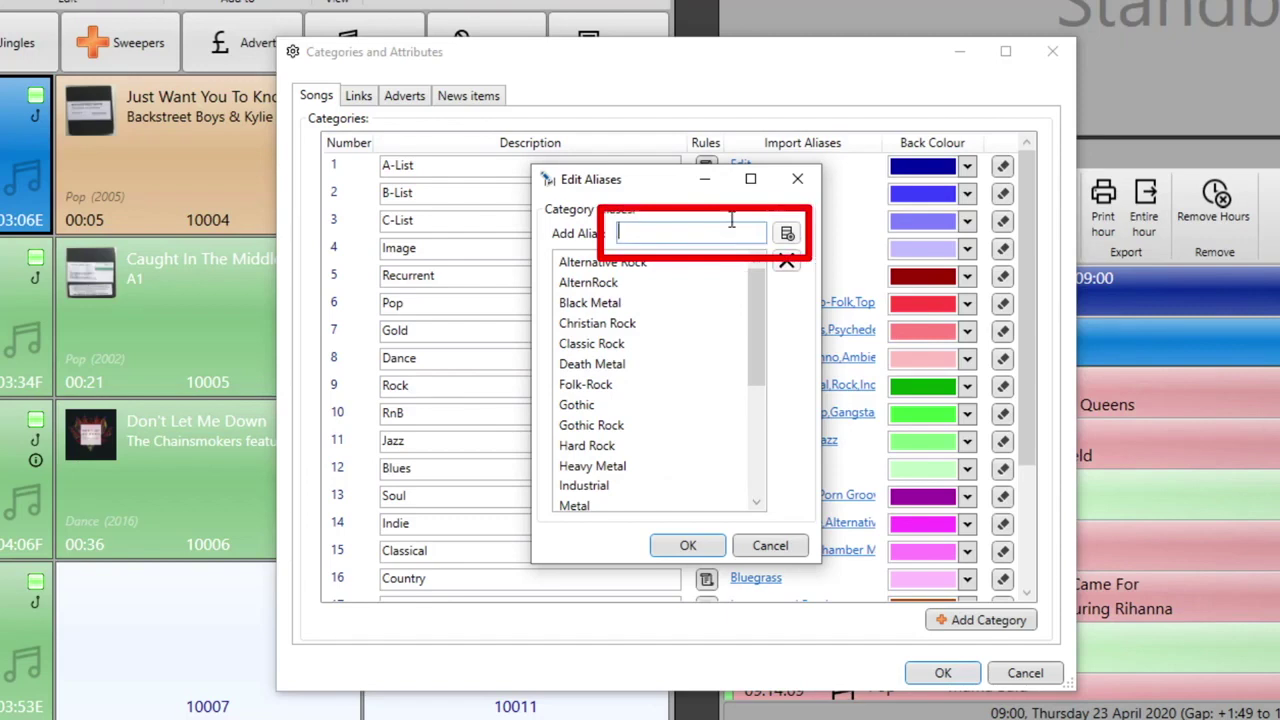
pyautogui.click(797, 179)
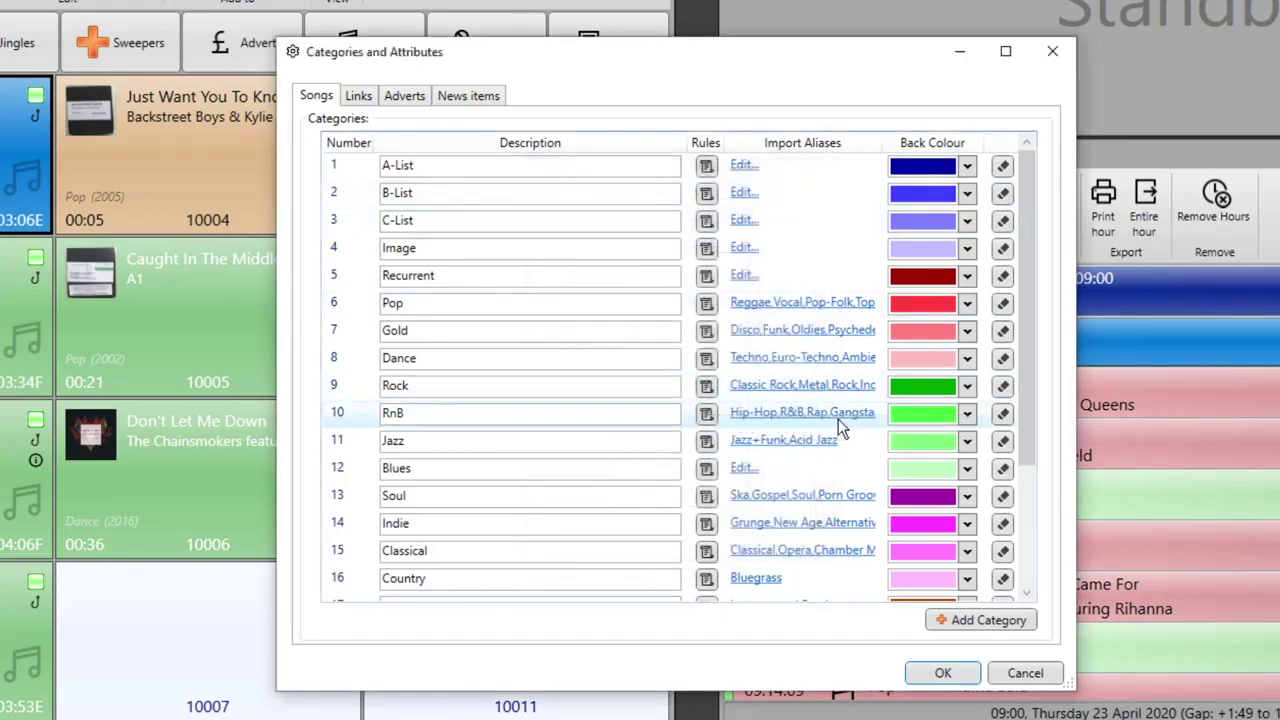
# Step: Look at the standard and advanced back colour options for the Rock category without choosing a colour
pyautogui.click(965, 392)
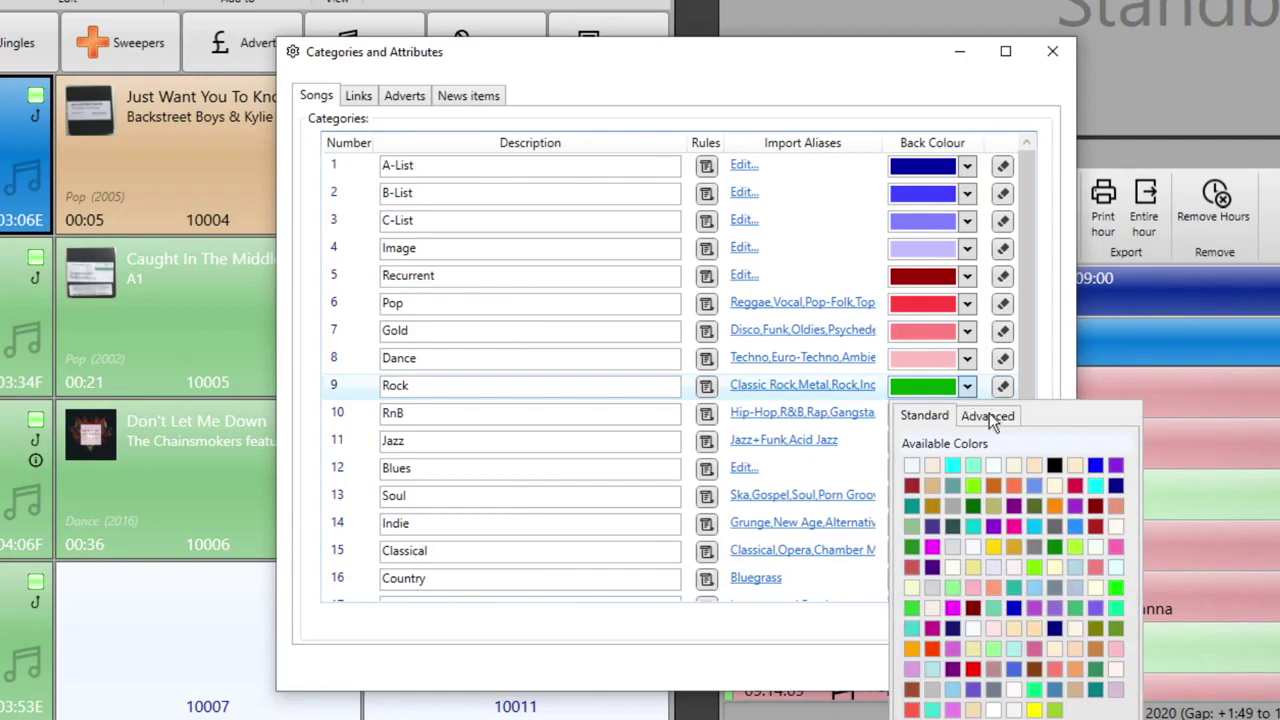
pyautogui.click(989, 418)
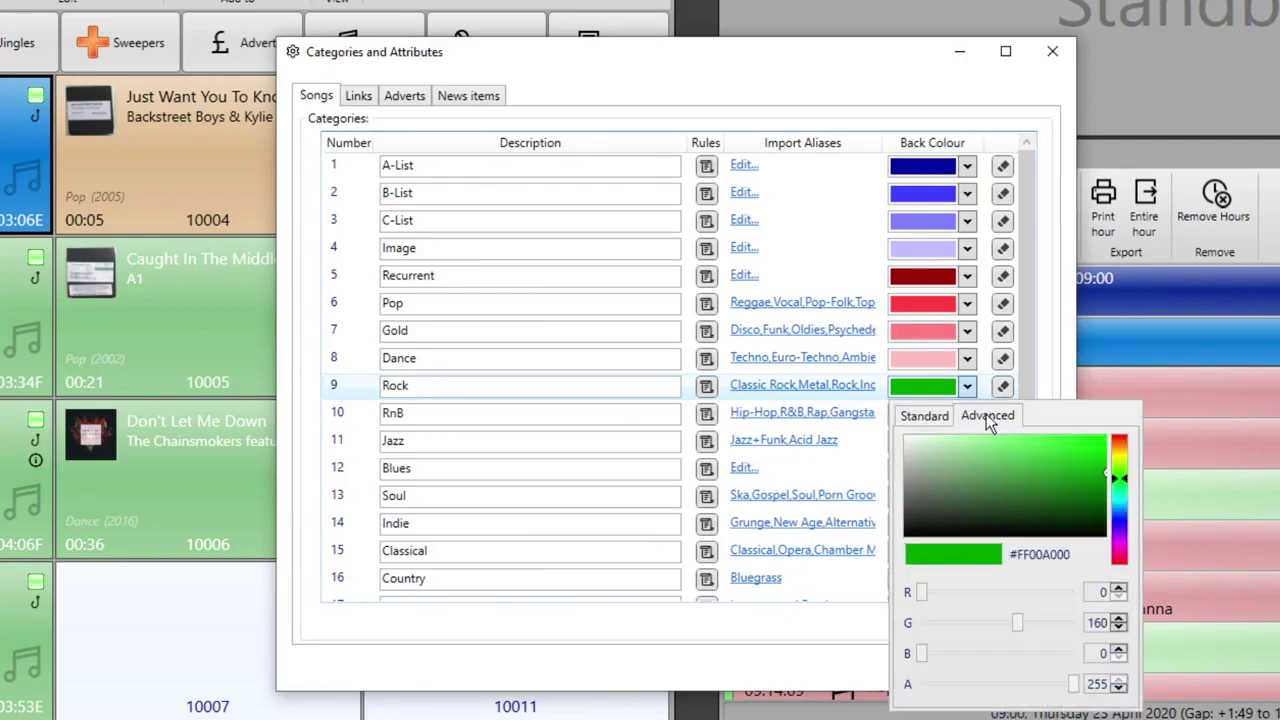
pyautogui.click(919, 83)
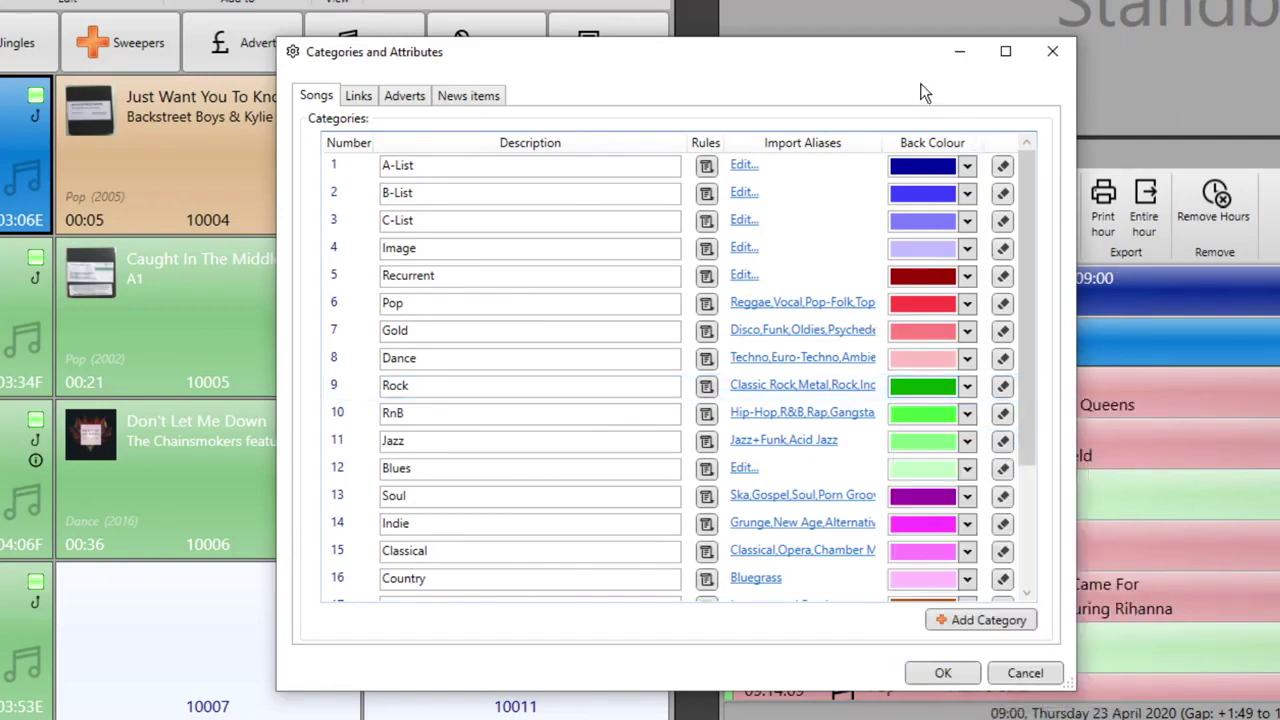
# Step: Delete the "My NewCategory" song category
pyautogui.scroll(-2, 1015, 568)
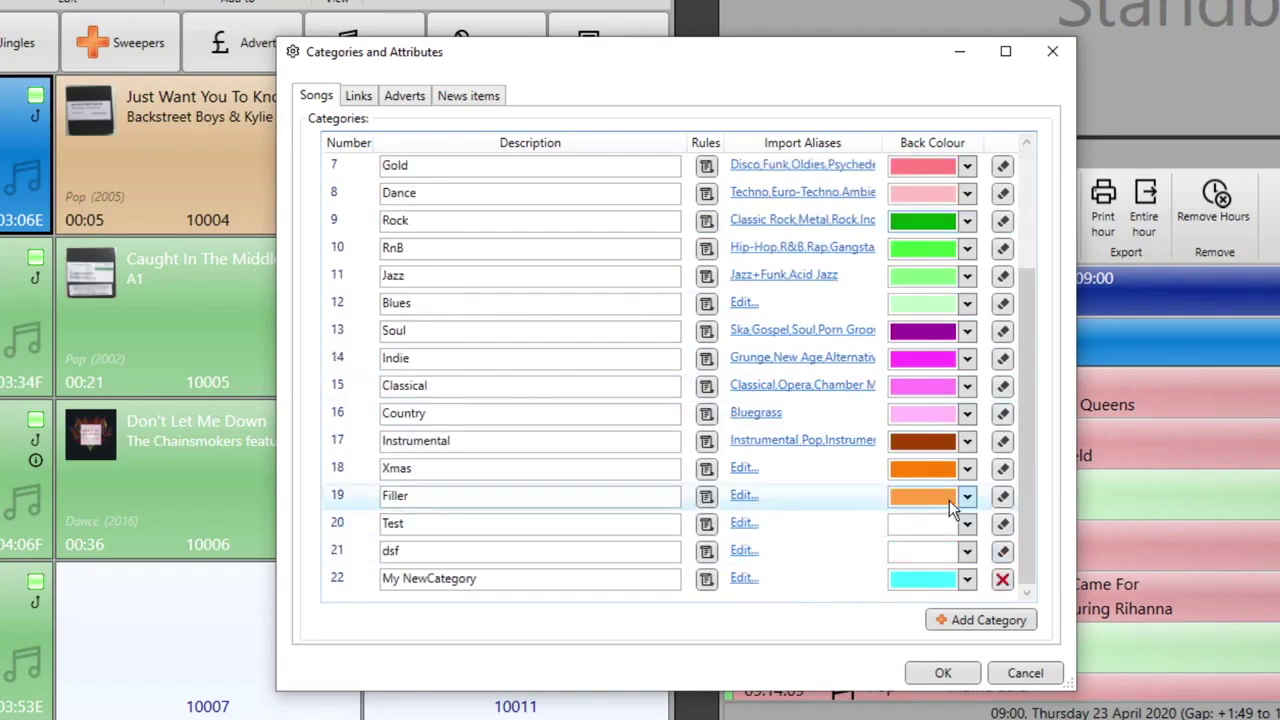
pyautogui.click(1002, 580)
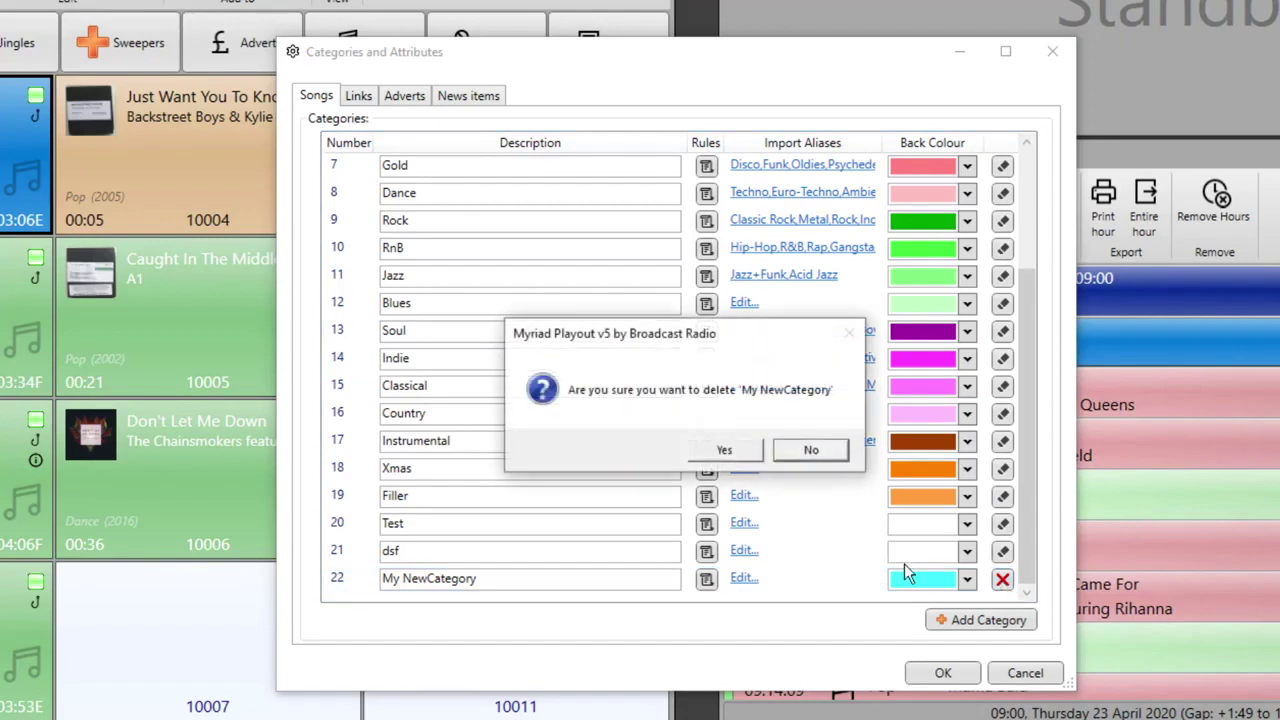
pyautogui.click(729, 454)
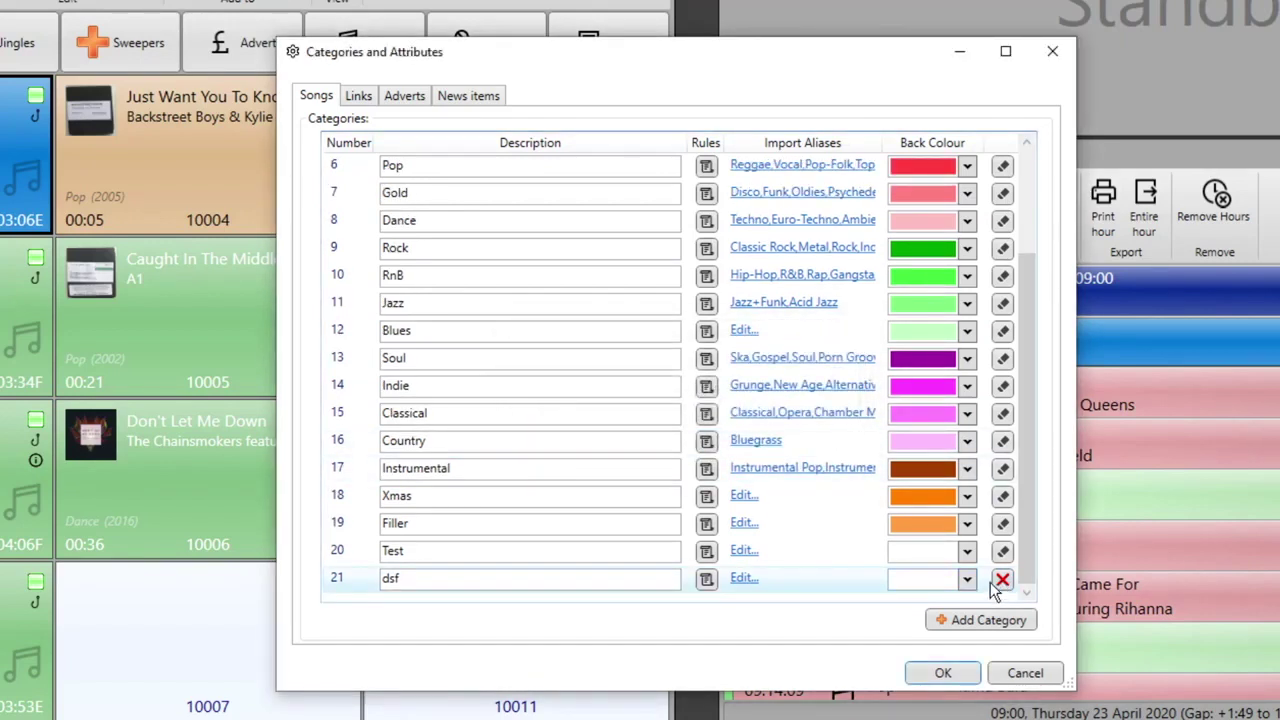
# Step: Review the categories for links, adverts and news items, return to songs and accept the category settings
pyautogui.click(359, 99)
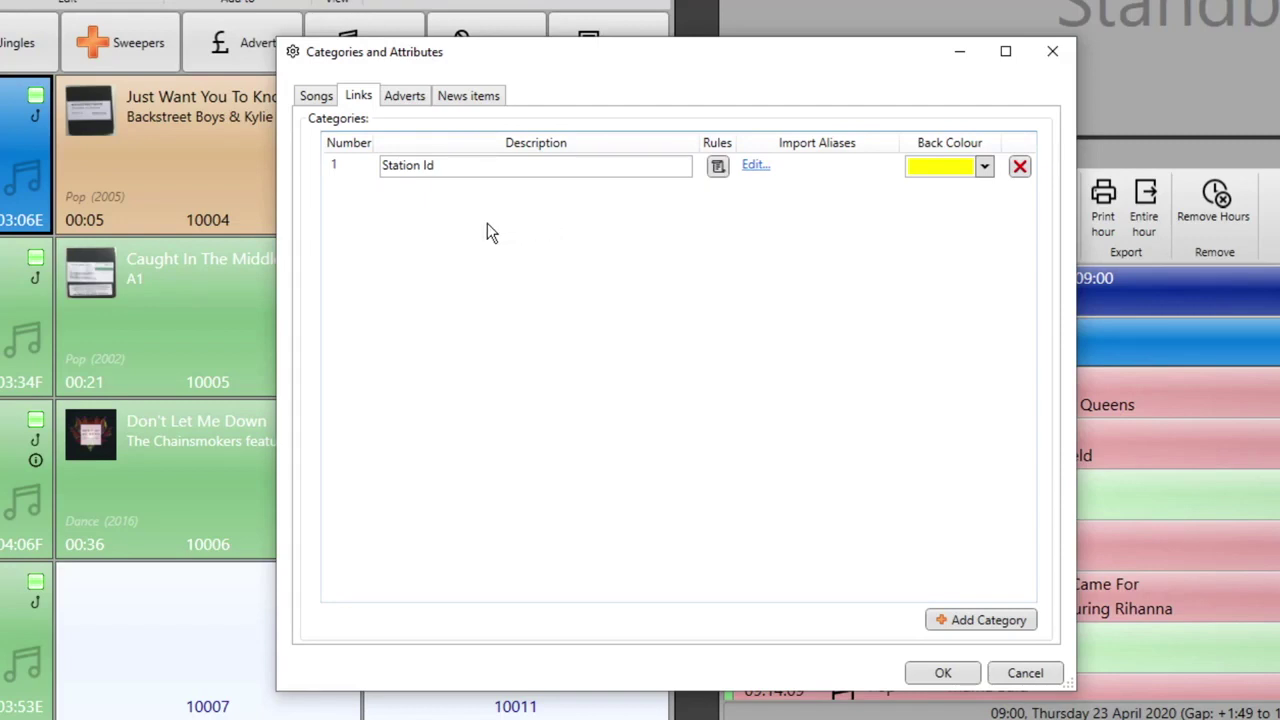
pyautogui.click(415, 101)
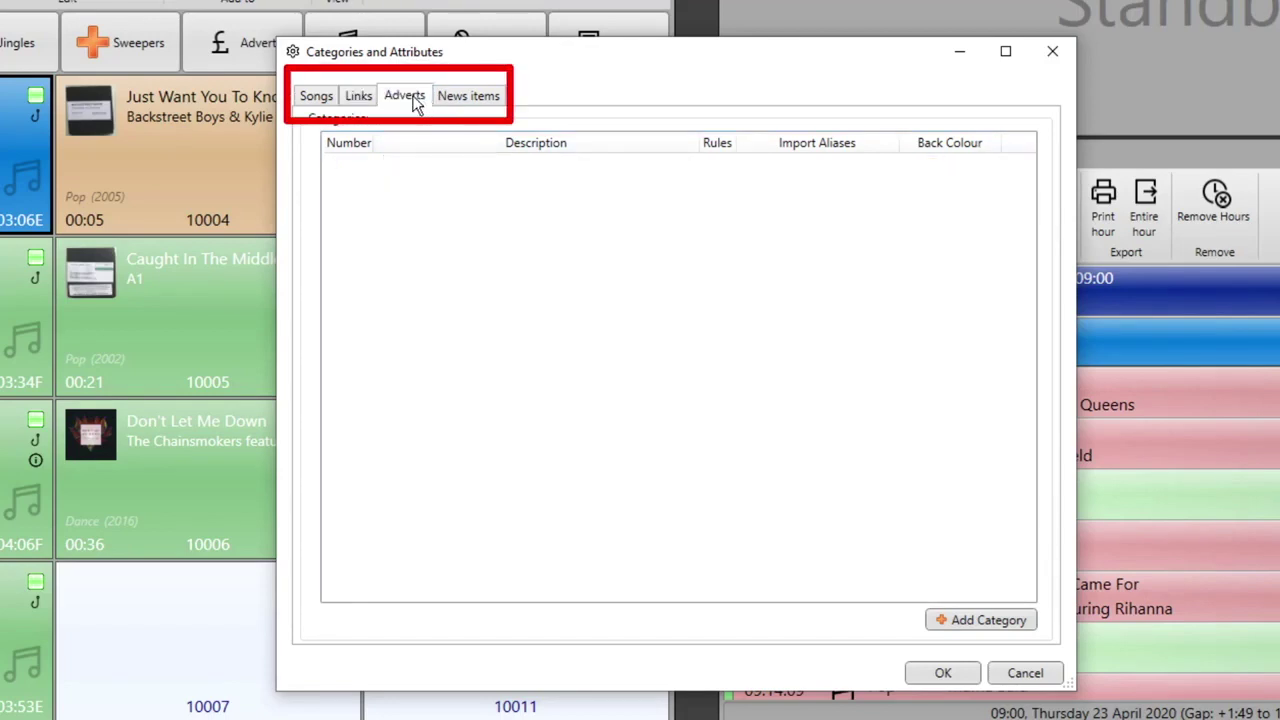
pyautogui.click(493, 106)
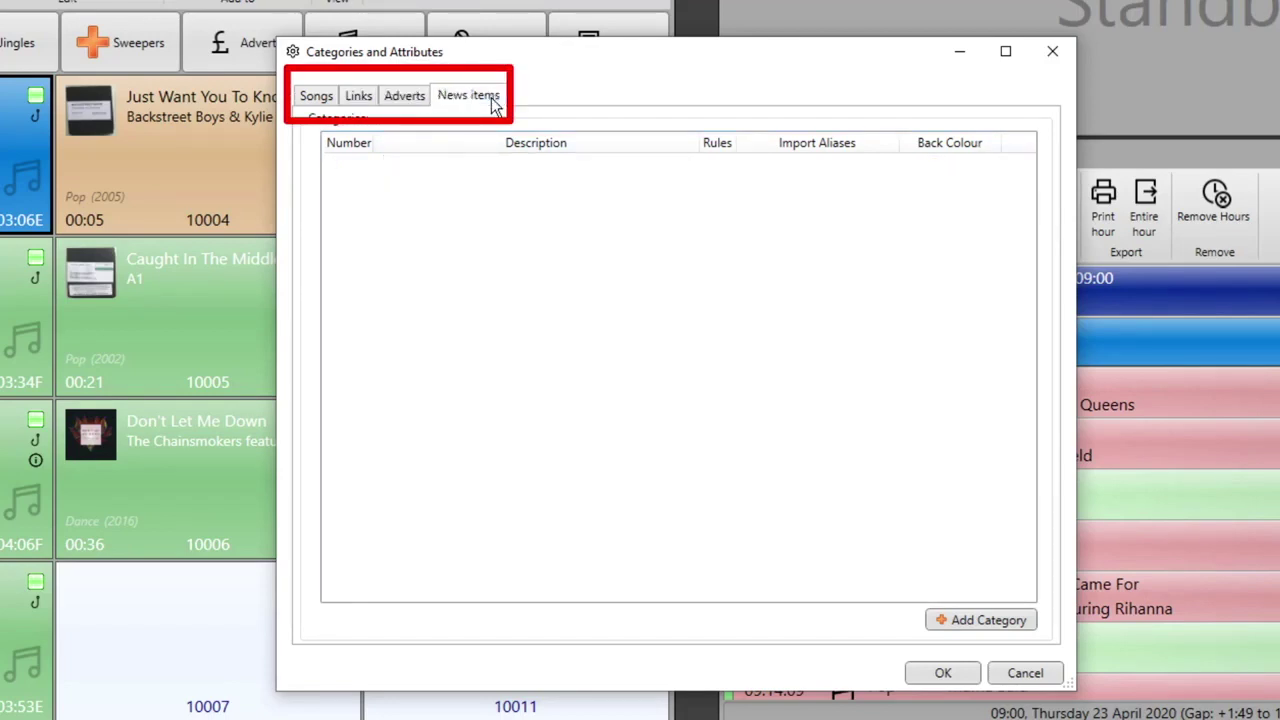
pyautogui.click(405, 100)
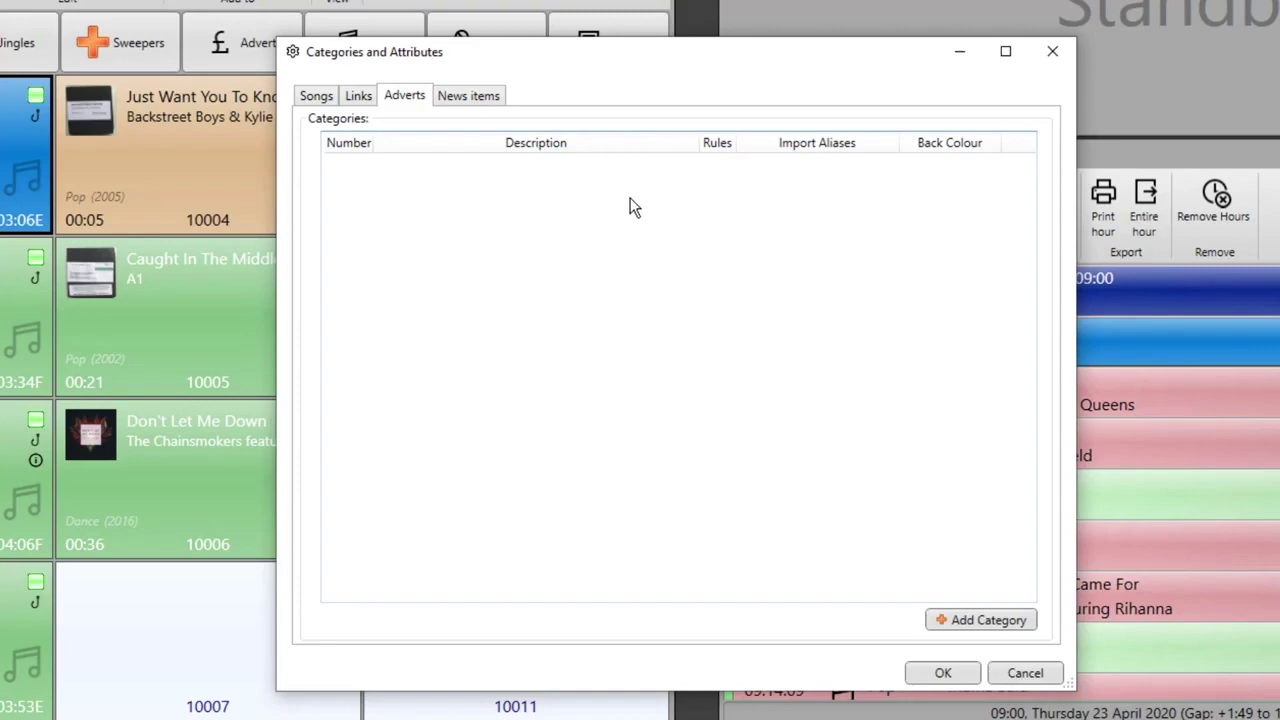
pyautogui.click(479, 96)
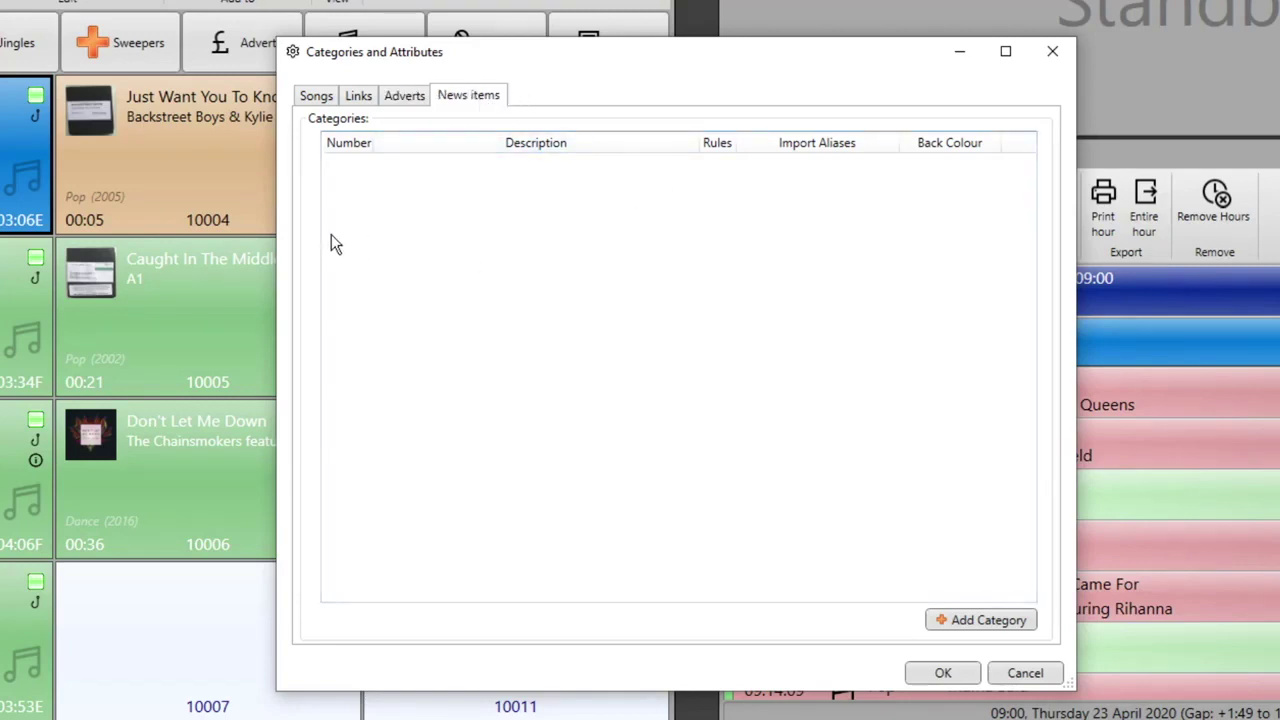
pyautogui.click(322, 96)
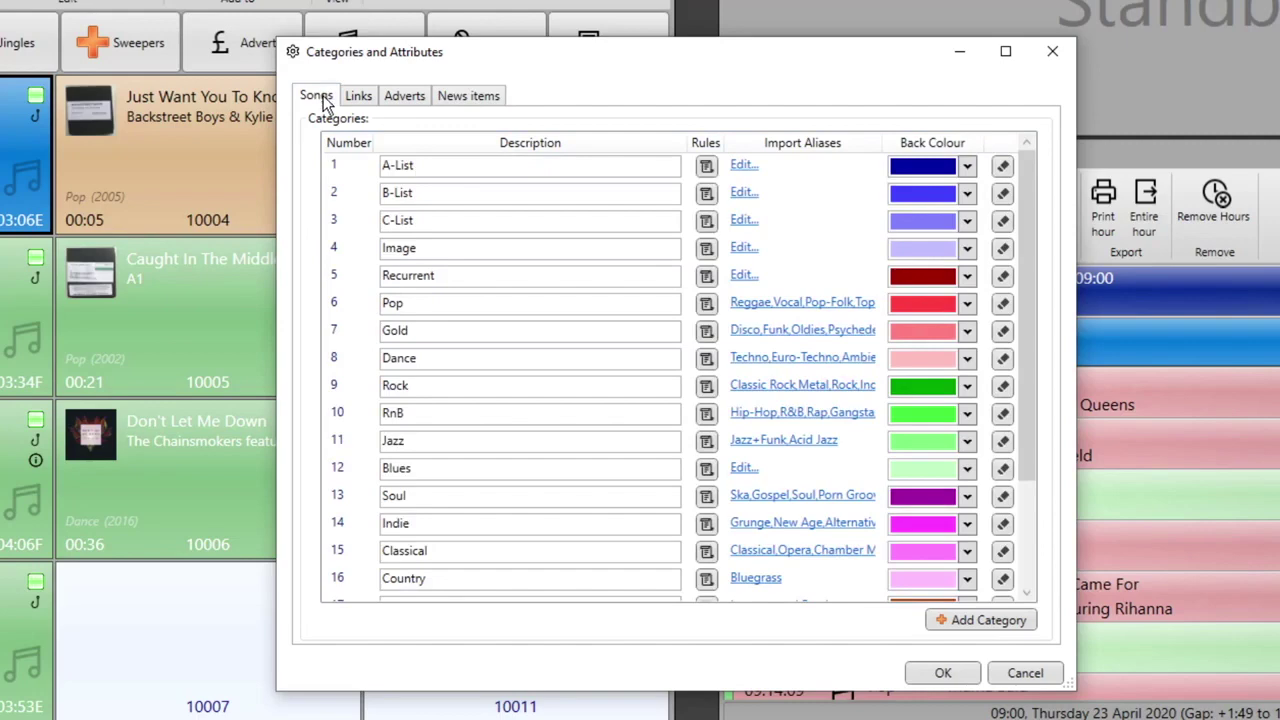
pyautogui.click(943, 673)
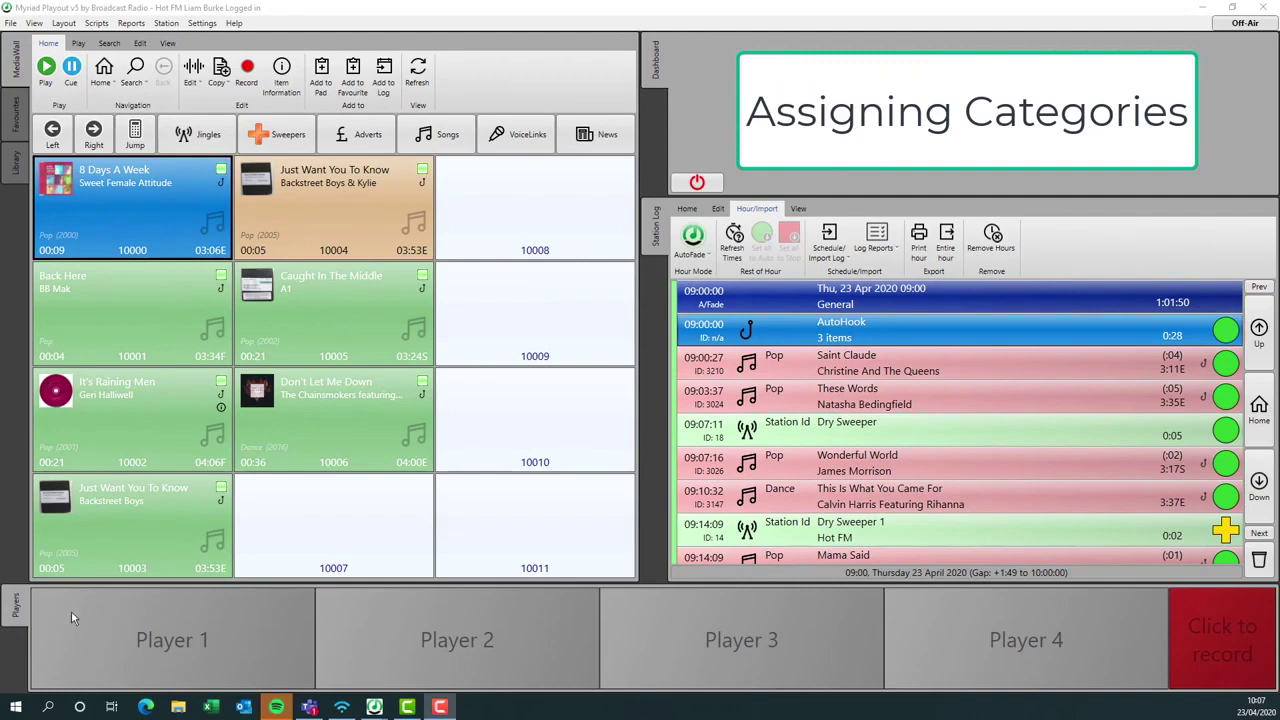
# Step: Open the song "Don't Let Me Down" from the MediaWall for editing and reposition its editor window
pyautogui.click(328, 412)
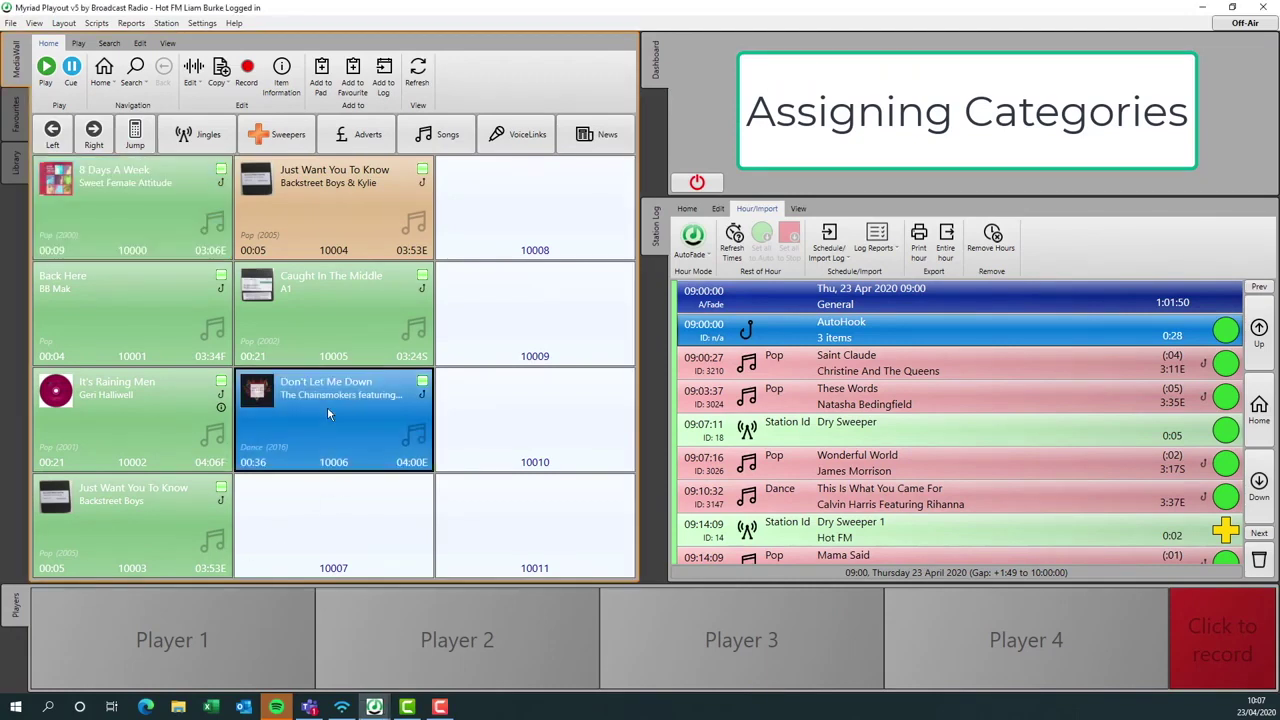
pyautogui.click(193, 68)
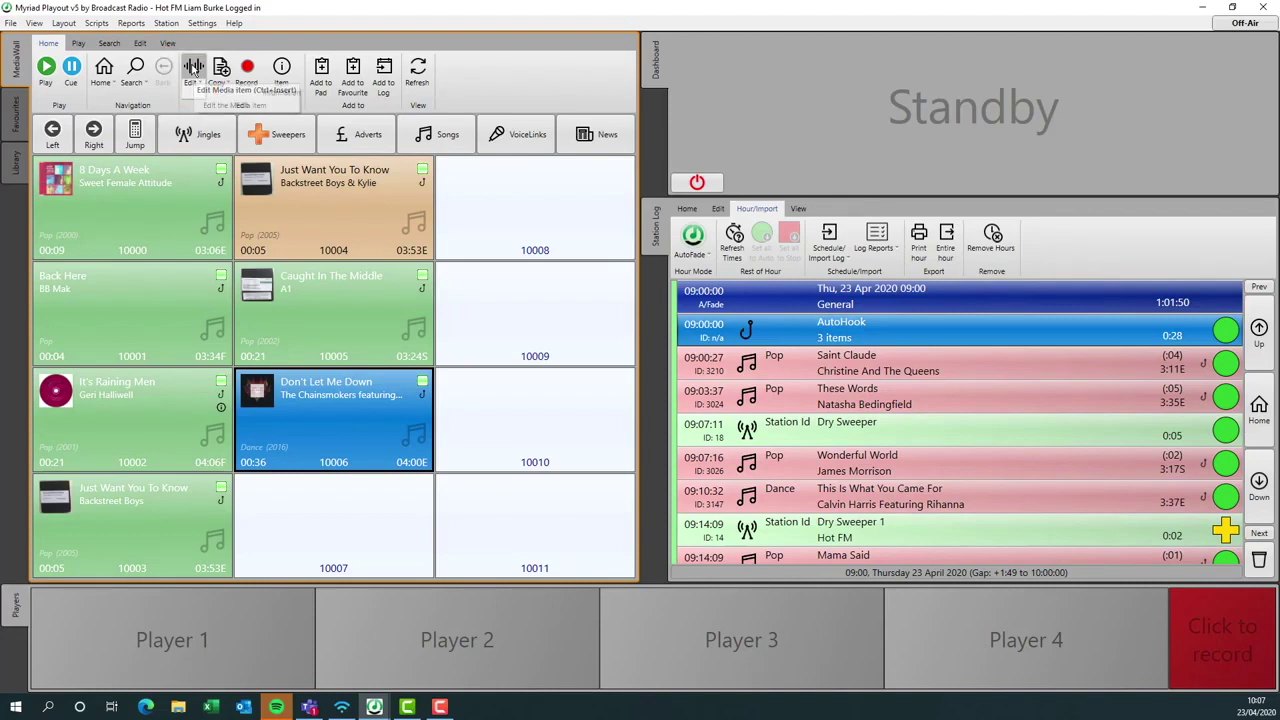
pyautogui.click(283, 290)
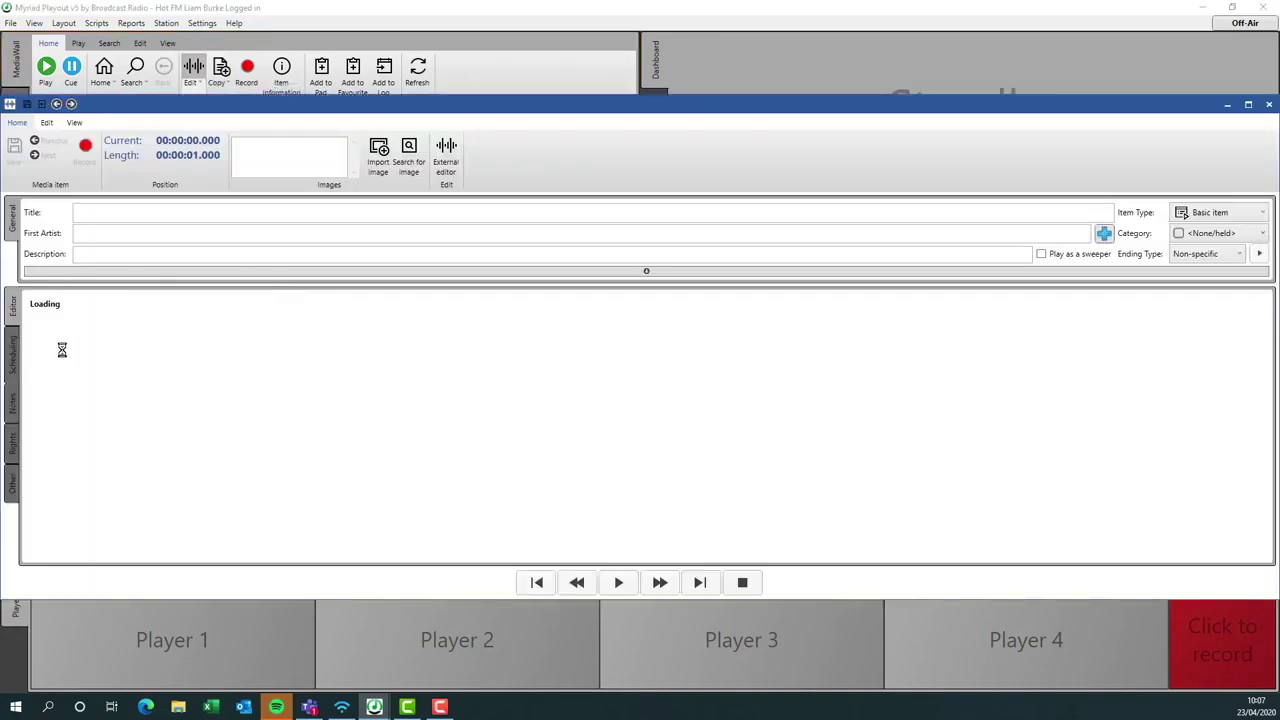
pyautogui.moveTo(3, 290); pyautogui.dragTo(327, 288)
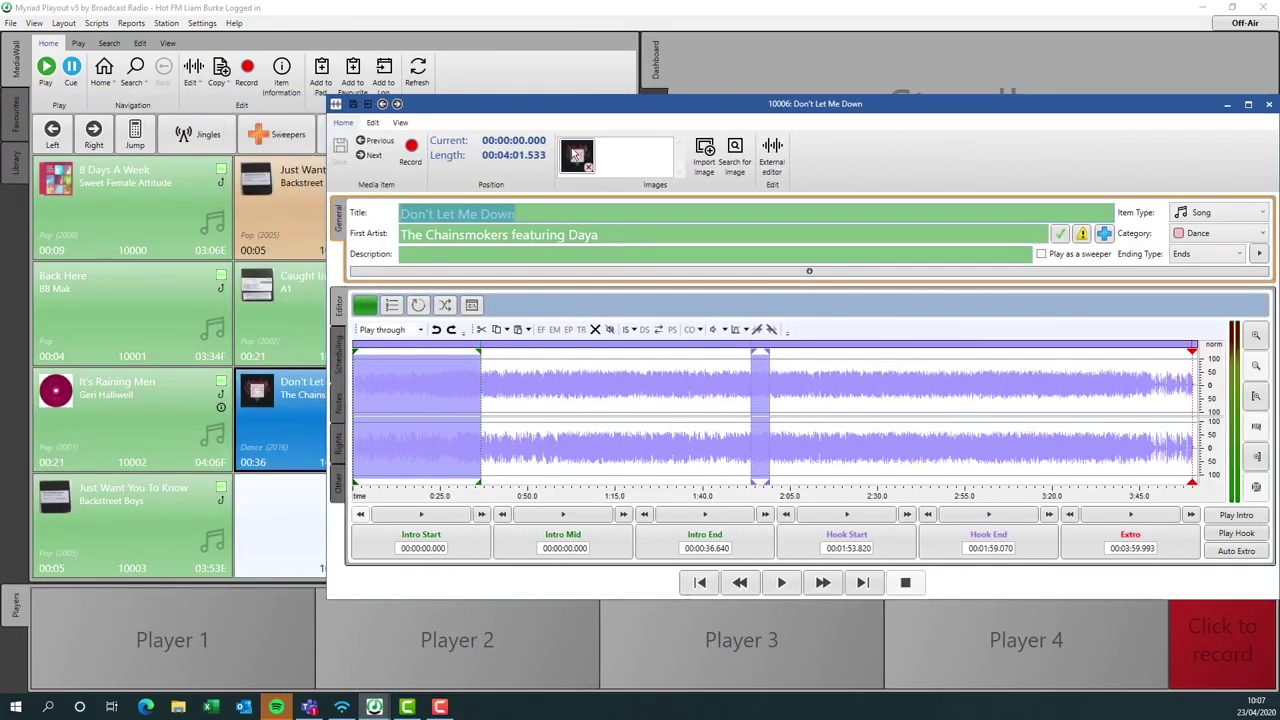
pyautogui.moveTo(634, 108); pyautogui.dragTo(420, 82)
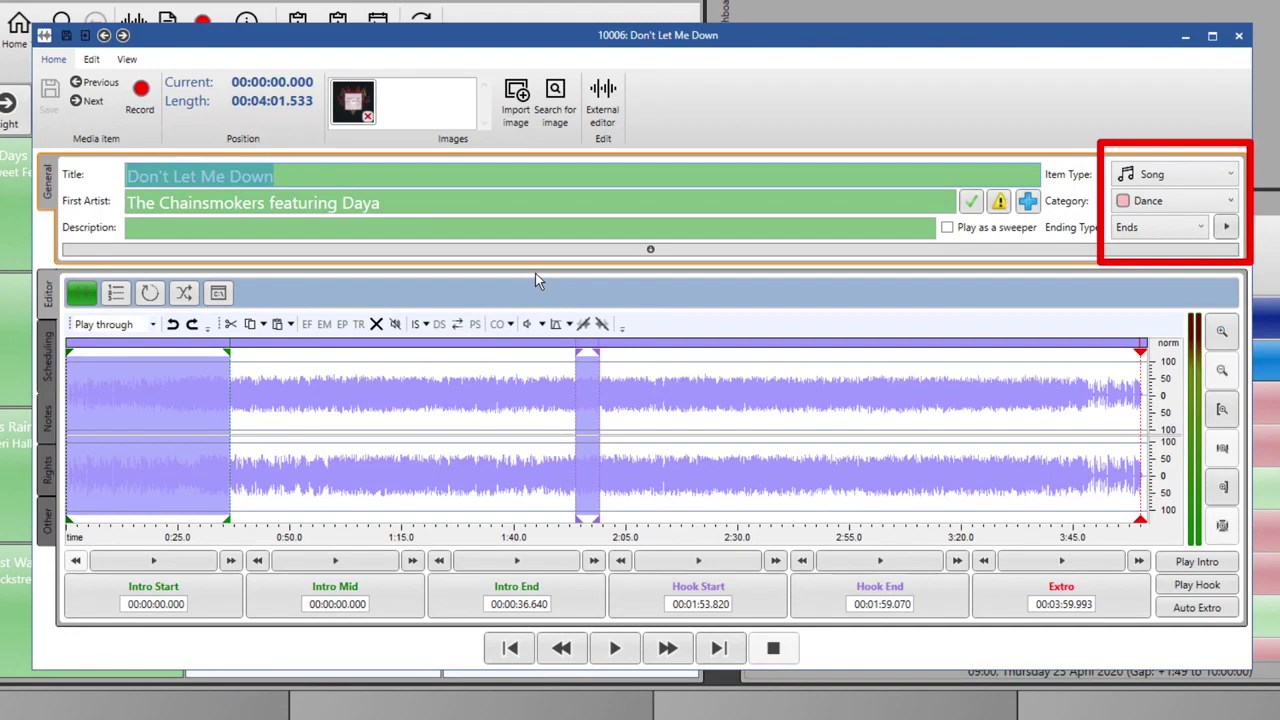
# Step: Keep the item type of "Don't Let Me Down" as Song, set its category to Jazz and close the editor
pyautogui.click(1213, 175)
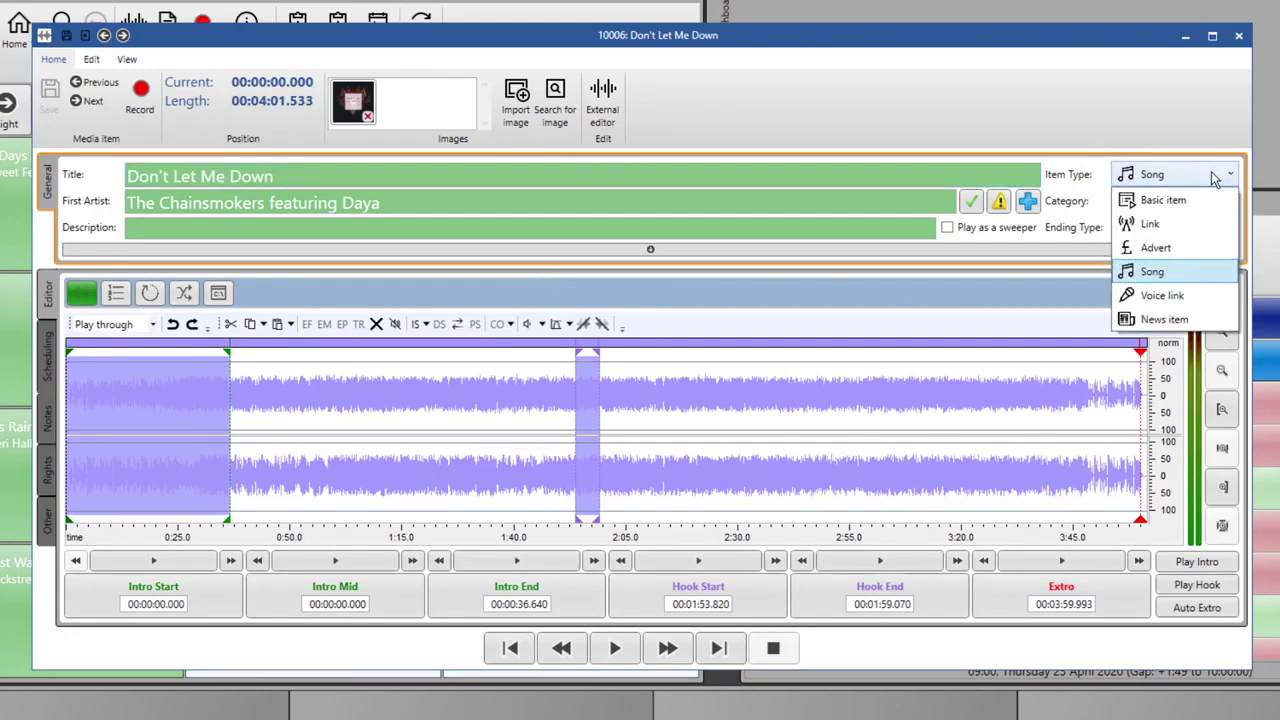
pyautogui.click(1180, 278)
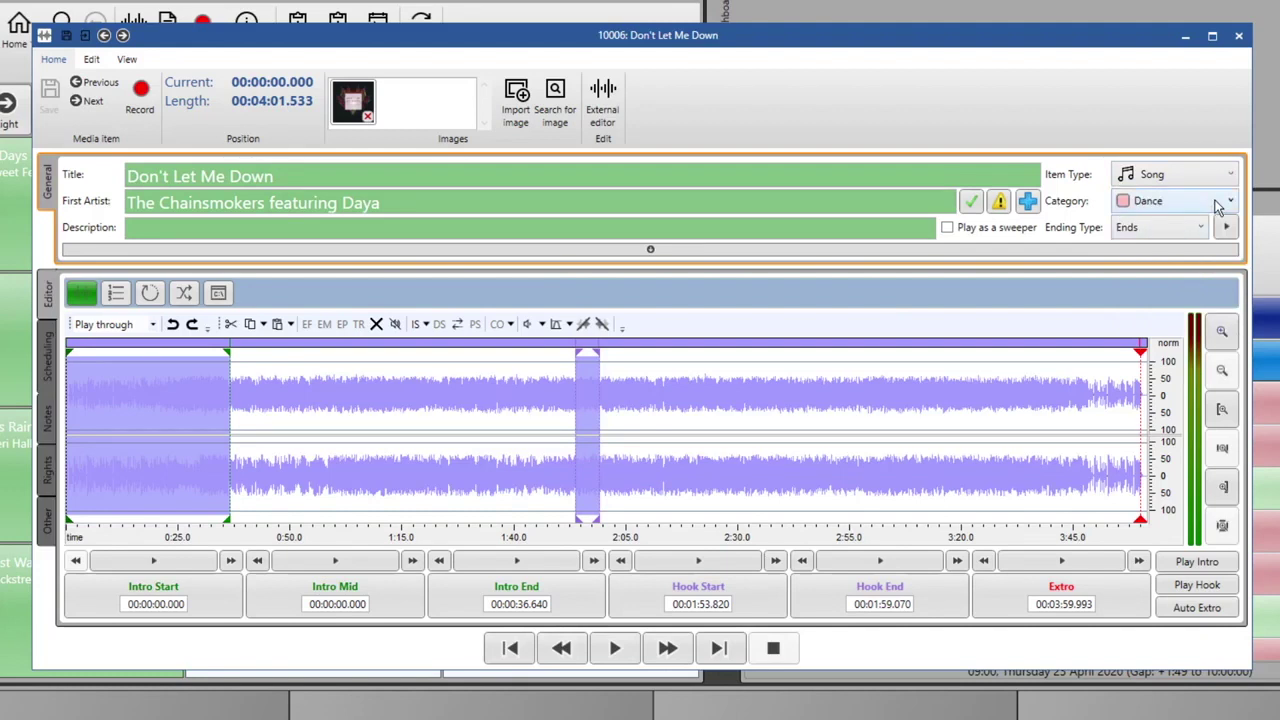
pyautogui.click(1218, 205)
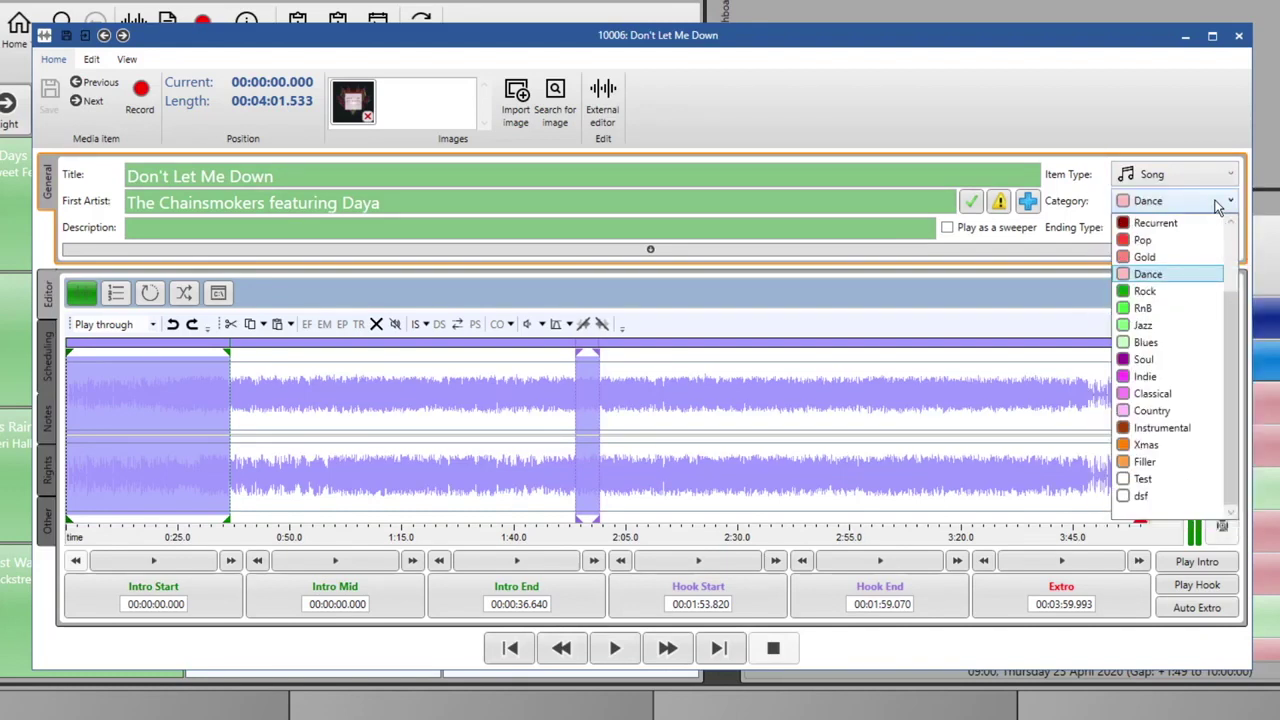
pyautogui.click(1176, 329)
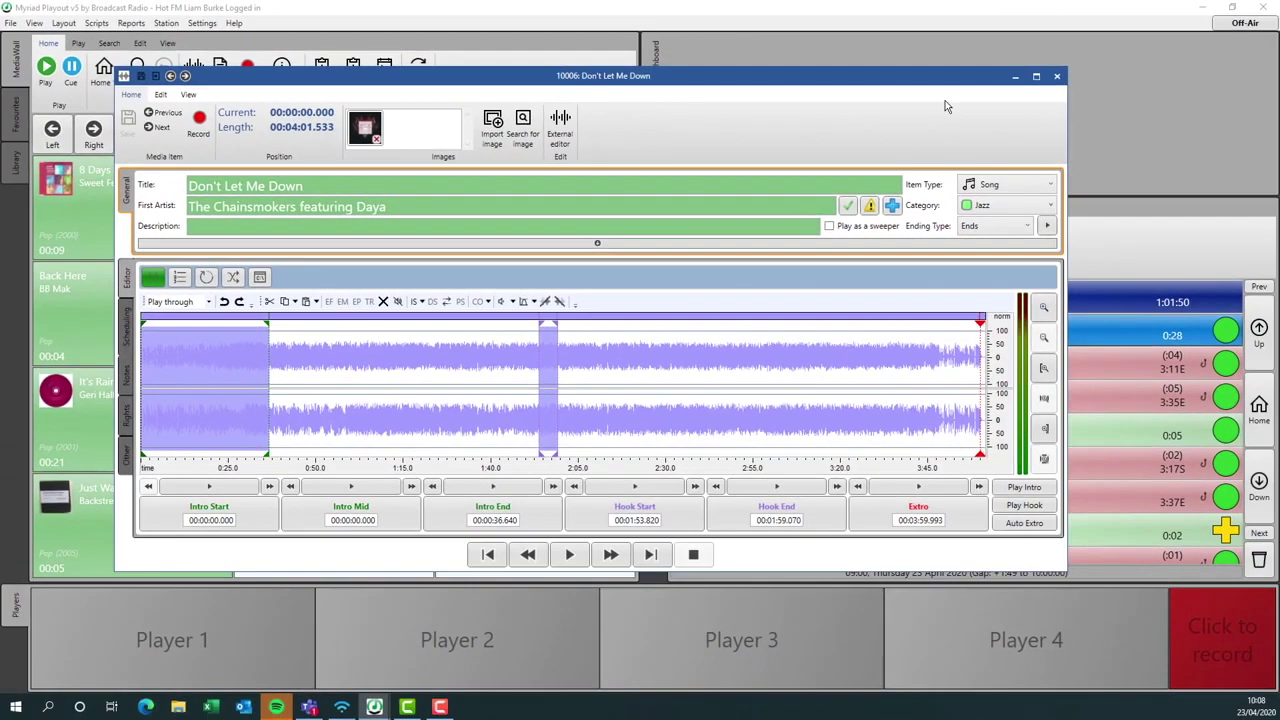
pyautogui.click(1056, 78)
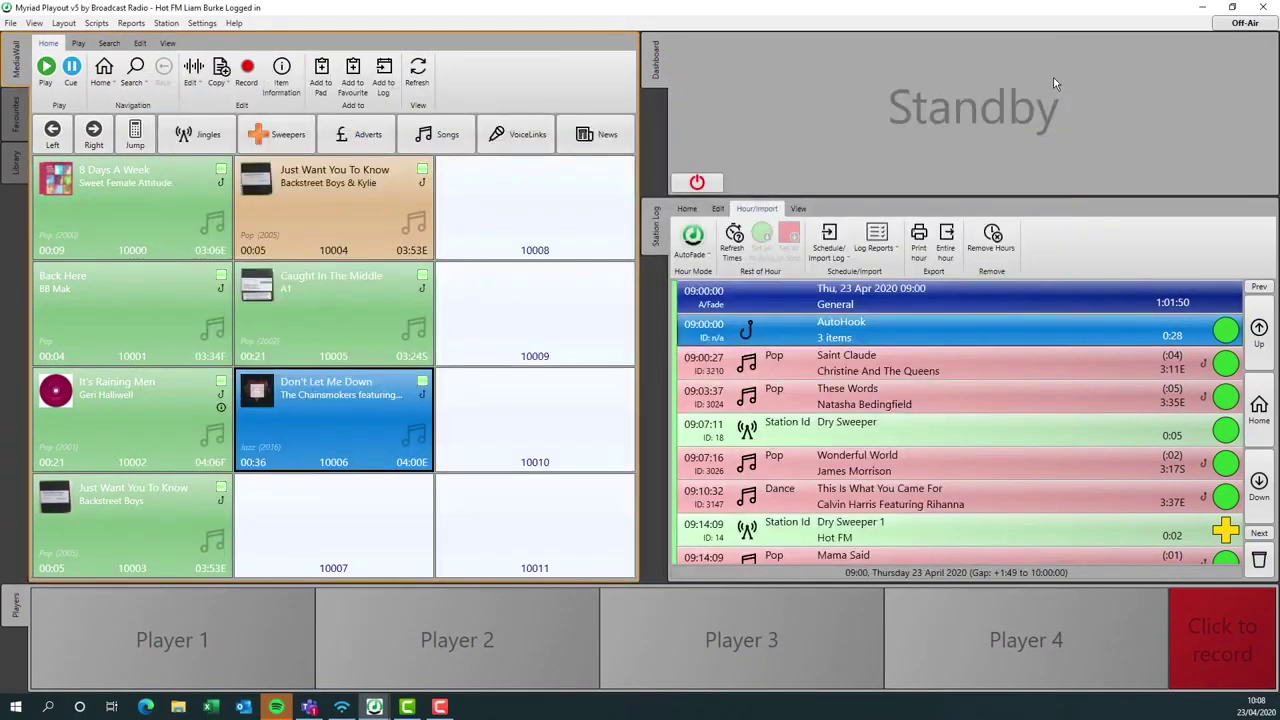
# Step: Open "Top of Hour Promo" from the jingles section of the MediaWall for editing
pyautogui.click(194, 140)
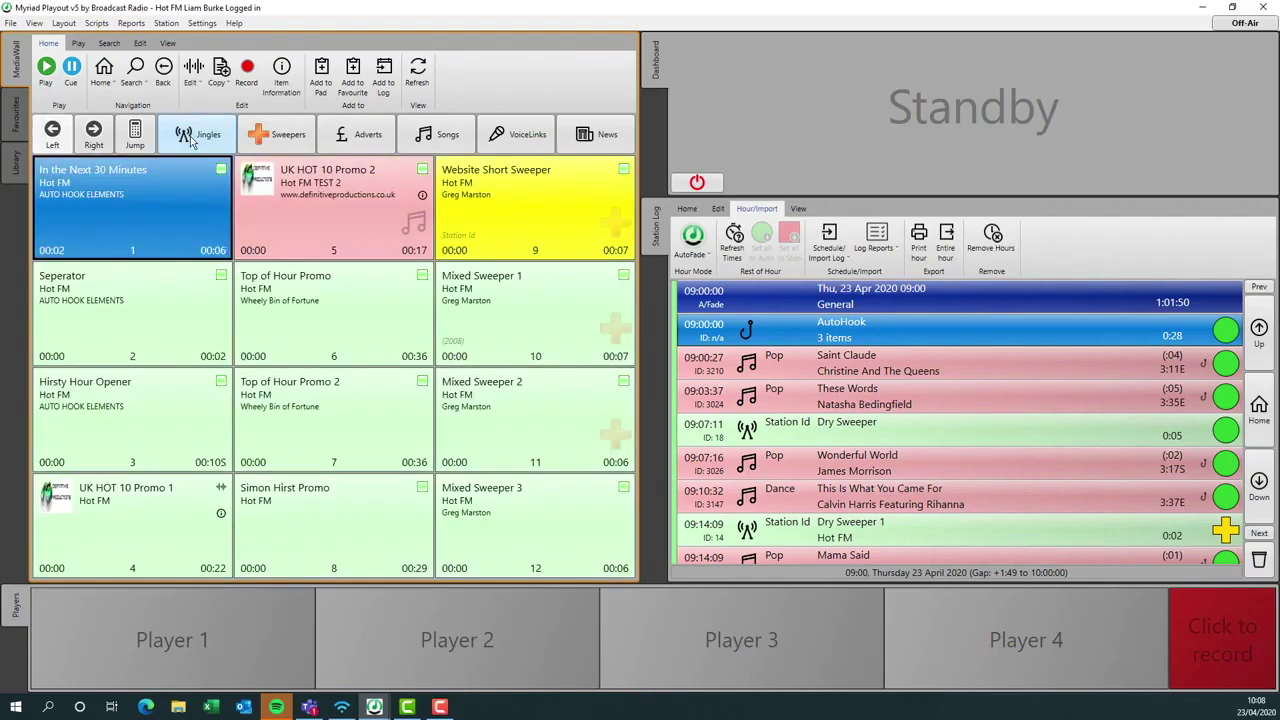
pyautogui.click(355, 305)
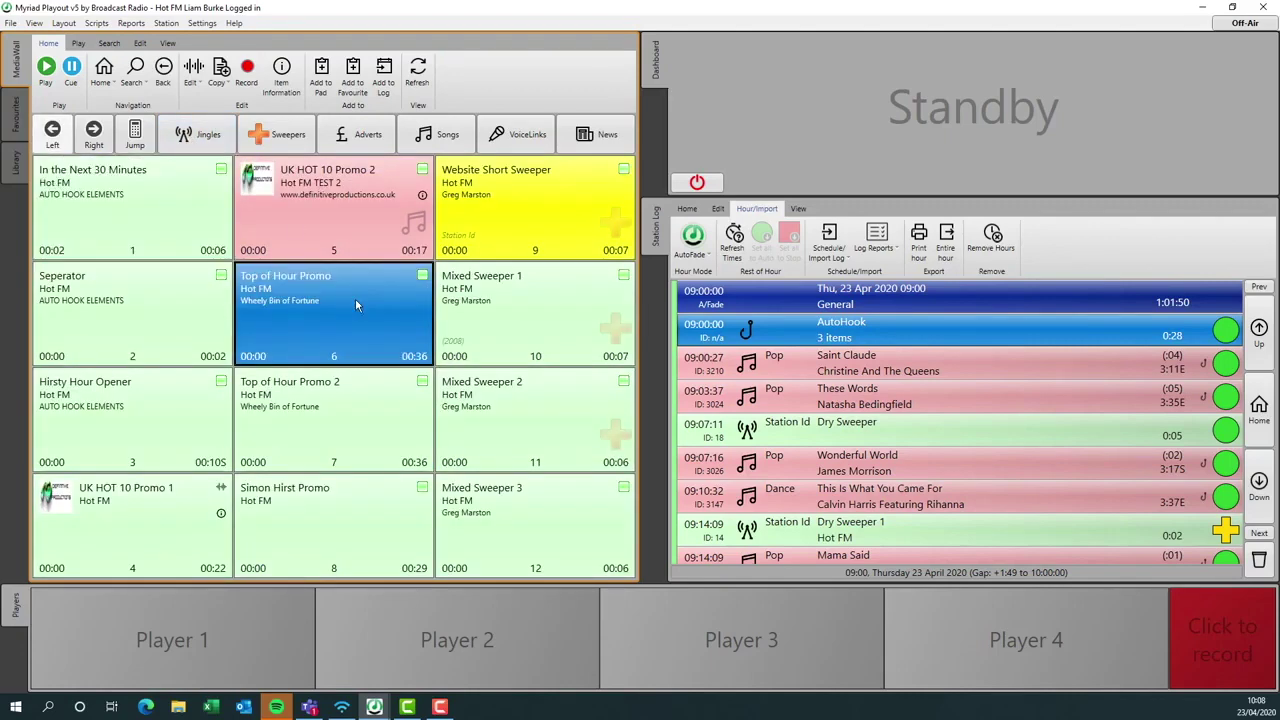
pyautogui.click(190, 72)
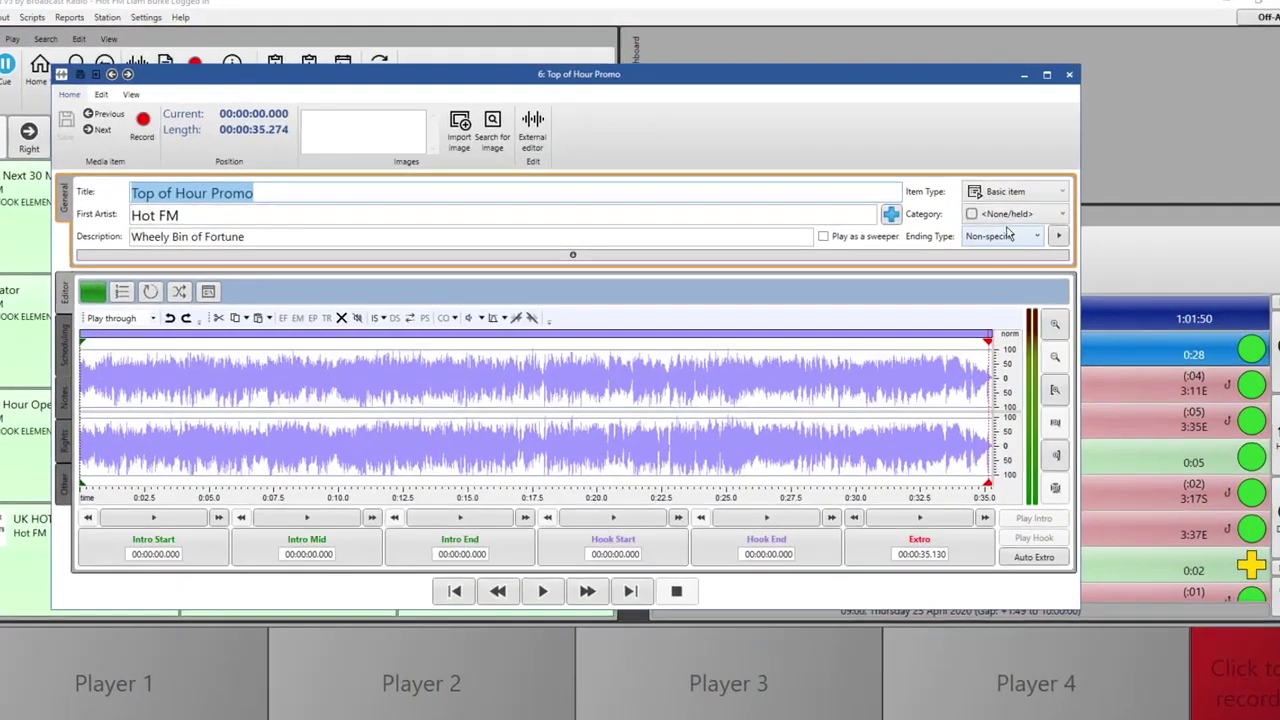
# Step: Set the promo's item type to Link and its category to Station Id, and close its editor
pyautogui.click(1031, 195)
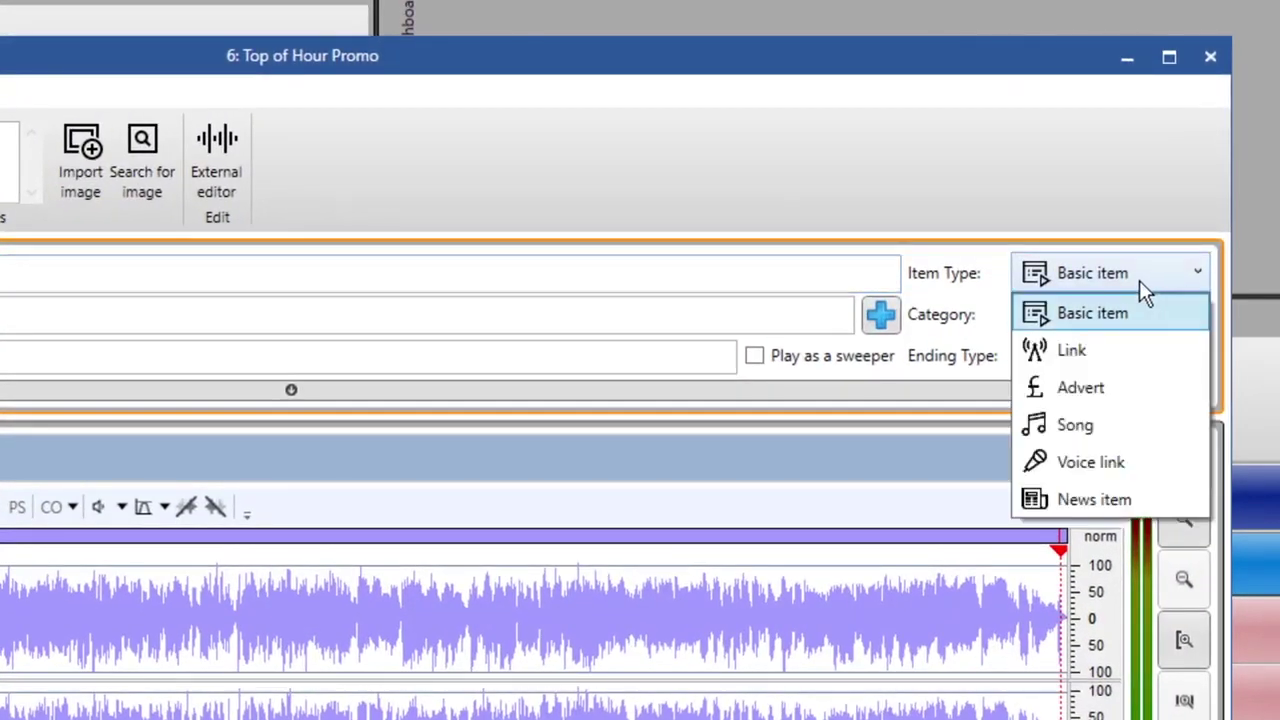
pyautogui.click(1119, 358)
pyautogui.click(1167, 326)
pyautogui.click(1064, 376)
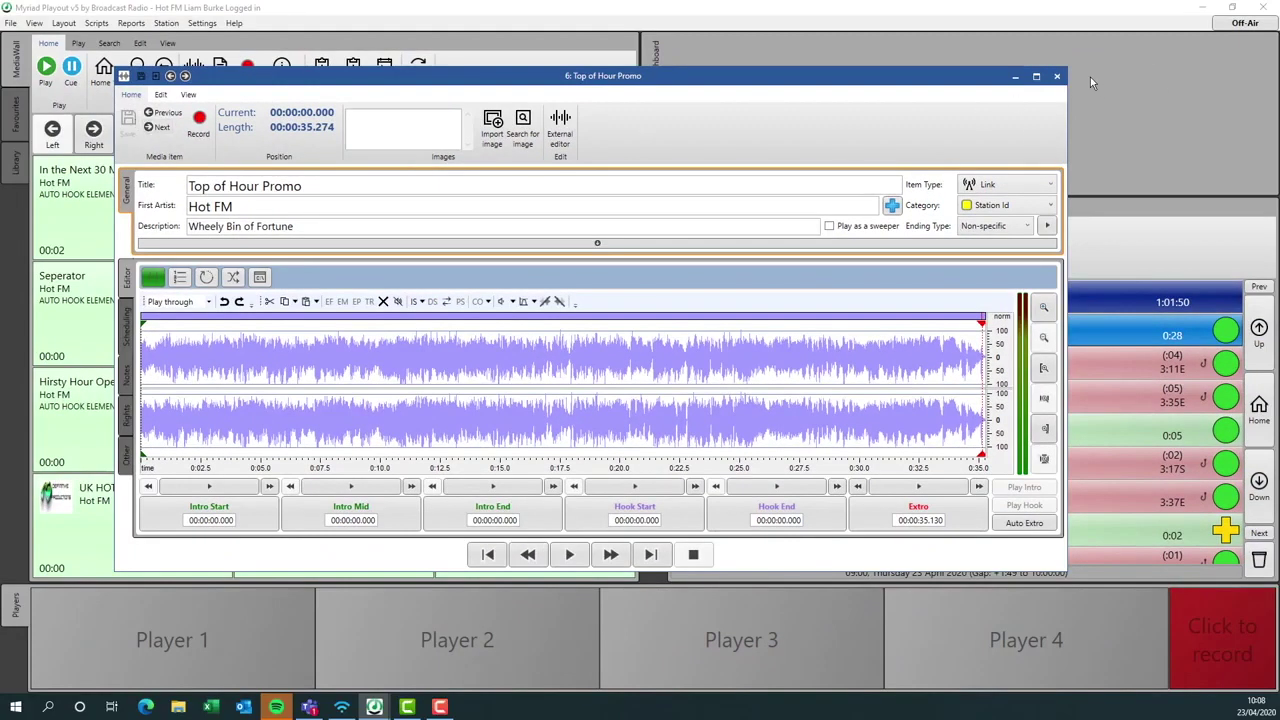
pyautogui.click(1060, 79)
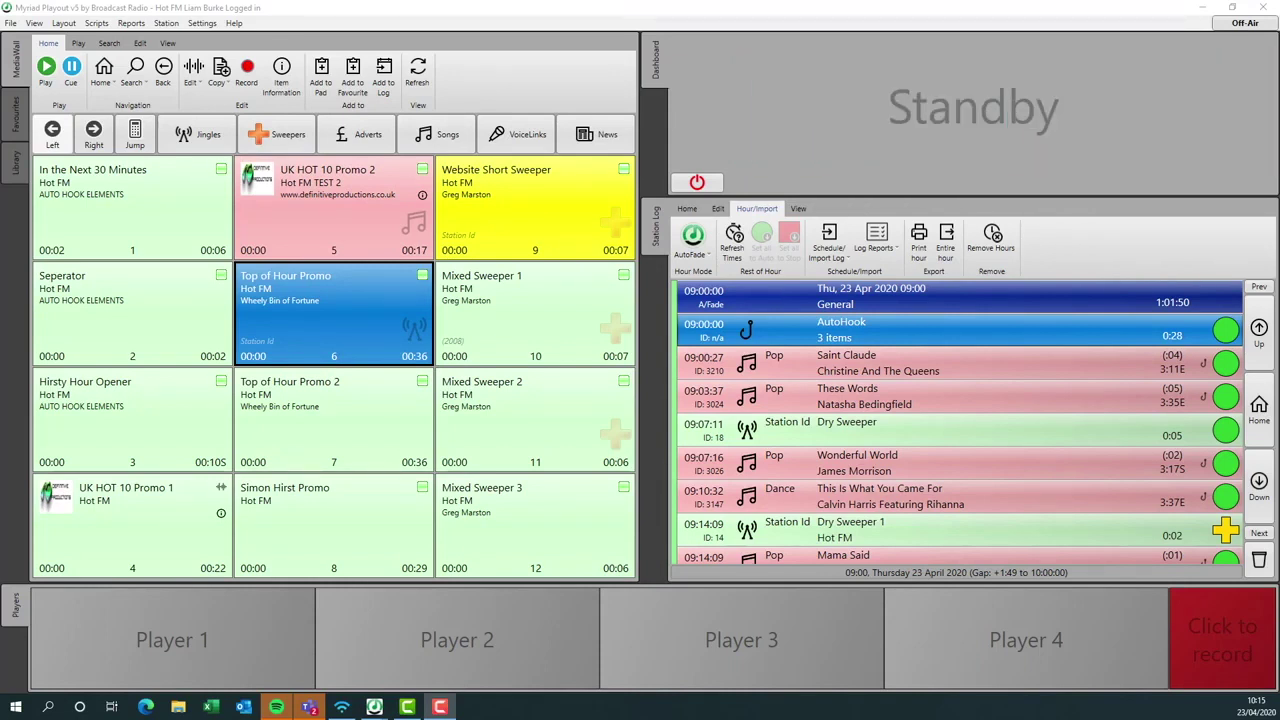
# Step: Reopen the song "Don't Let Me Down" for editing and bring up its scheduling settings
pyautogui.click(437, 140)
pyautogui.click(320, 462)
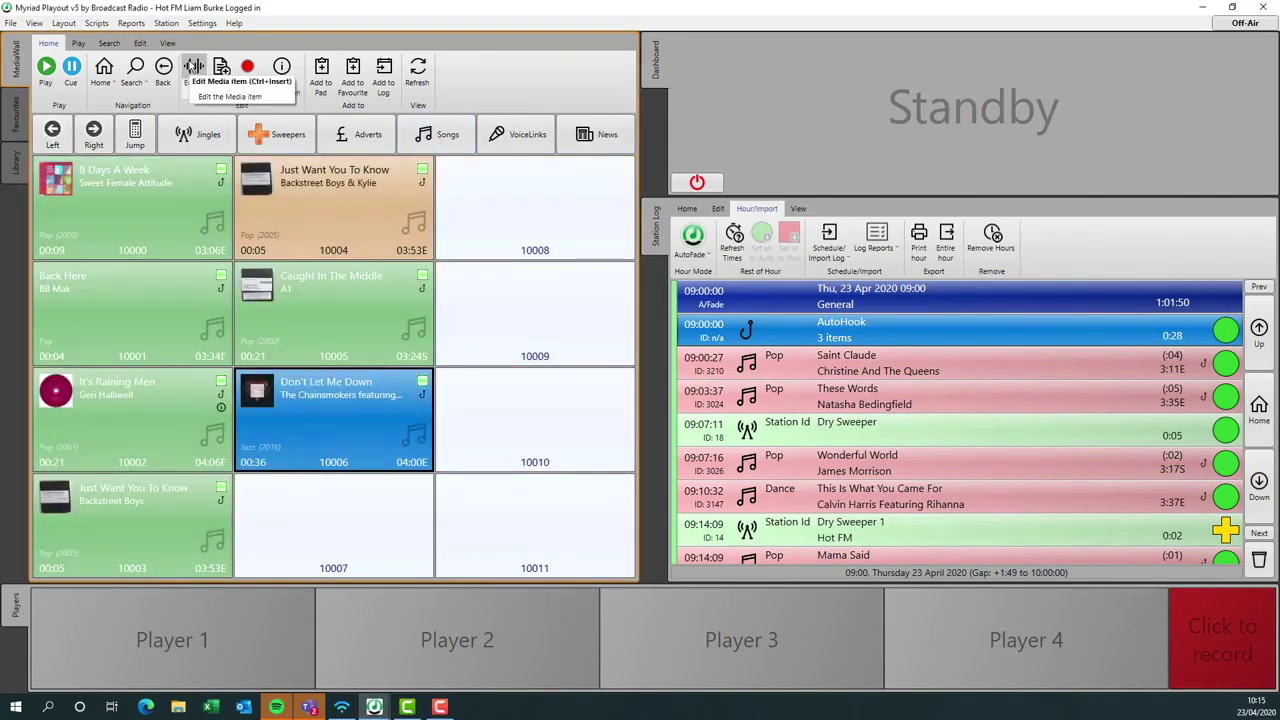
pyautogui.click(193, 74)
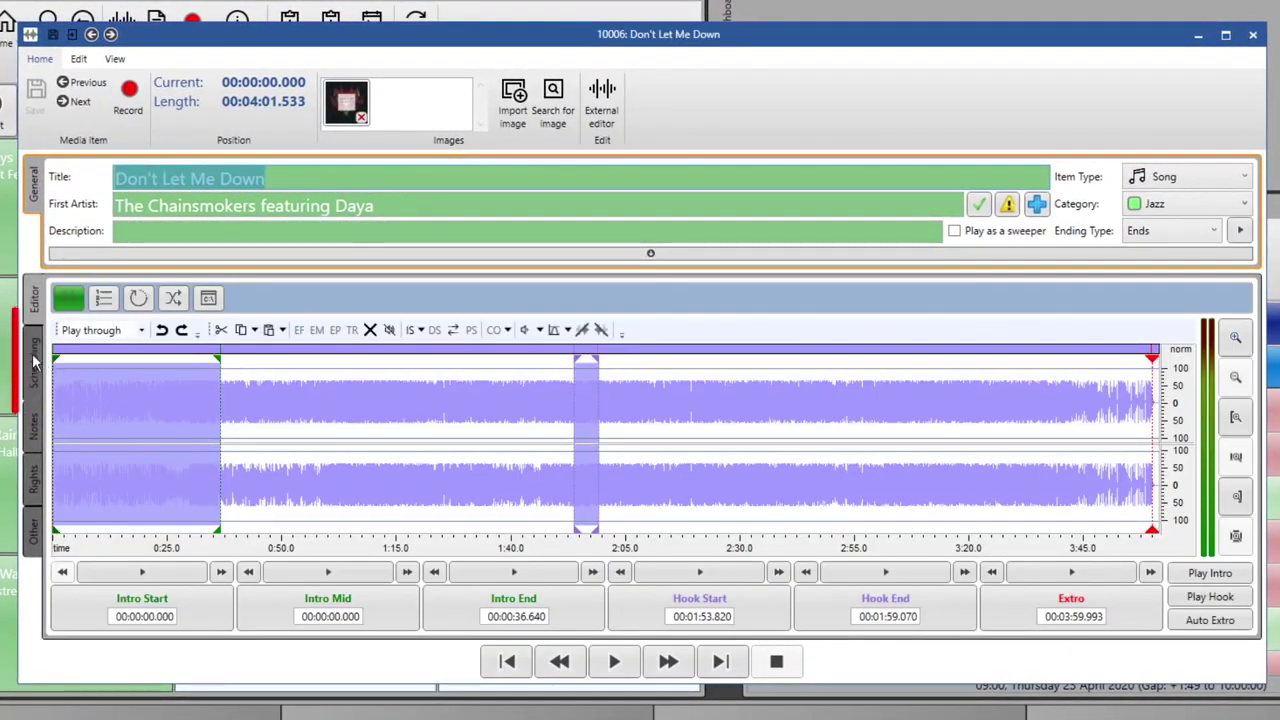
pyautogui.click(35, 362)
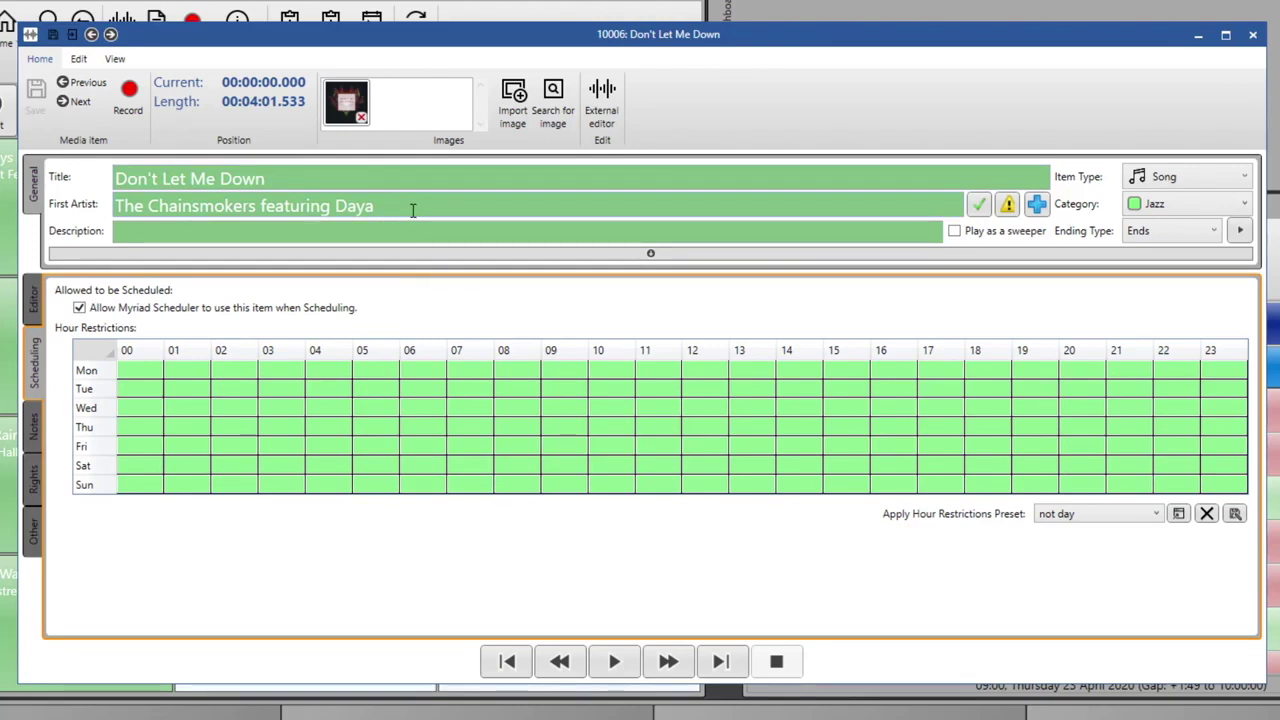
# Step: Try toggling the Myriad Scheduler permission, and block and re-allow hour 06 on Monday
pyautogui.click(78, 308)
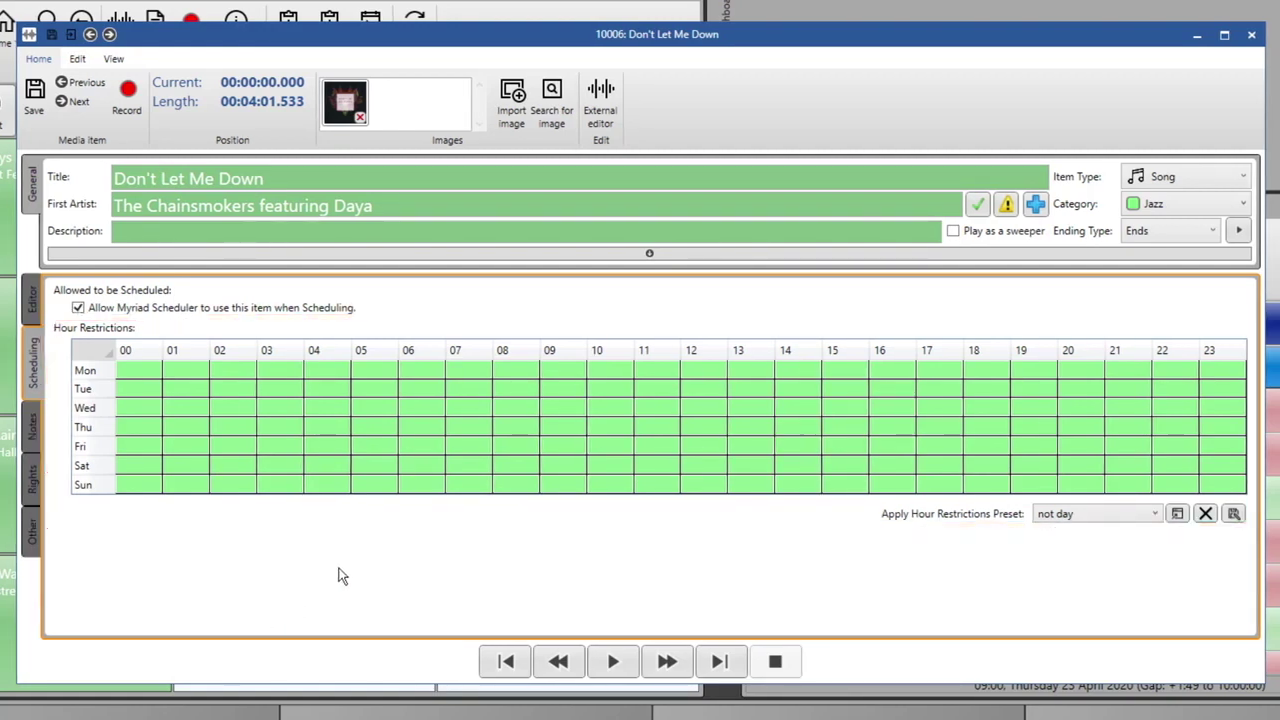
pyautogui.click(410, 378)
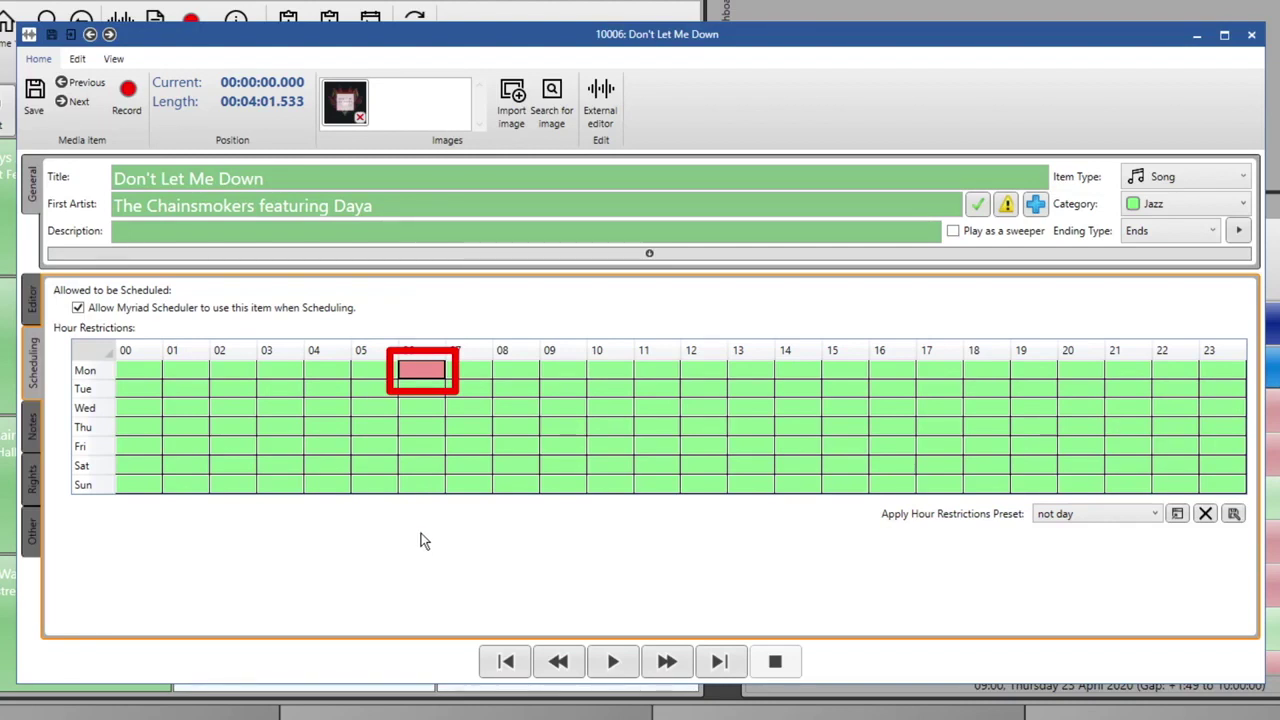
pyautogui.click(420, 371)
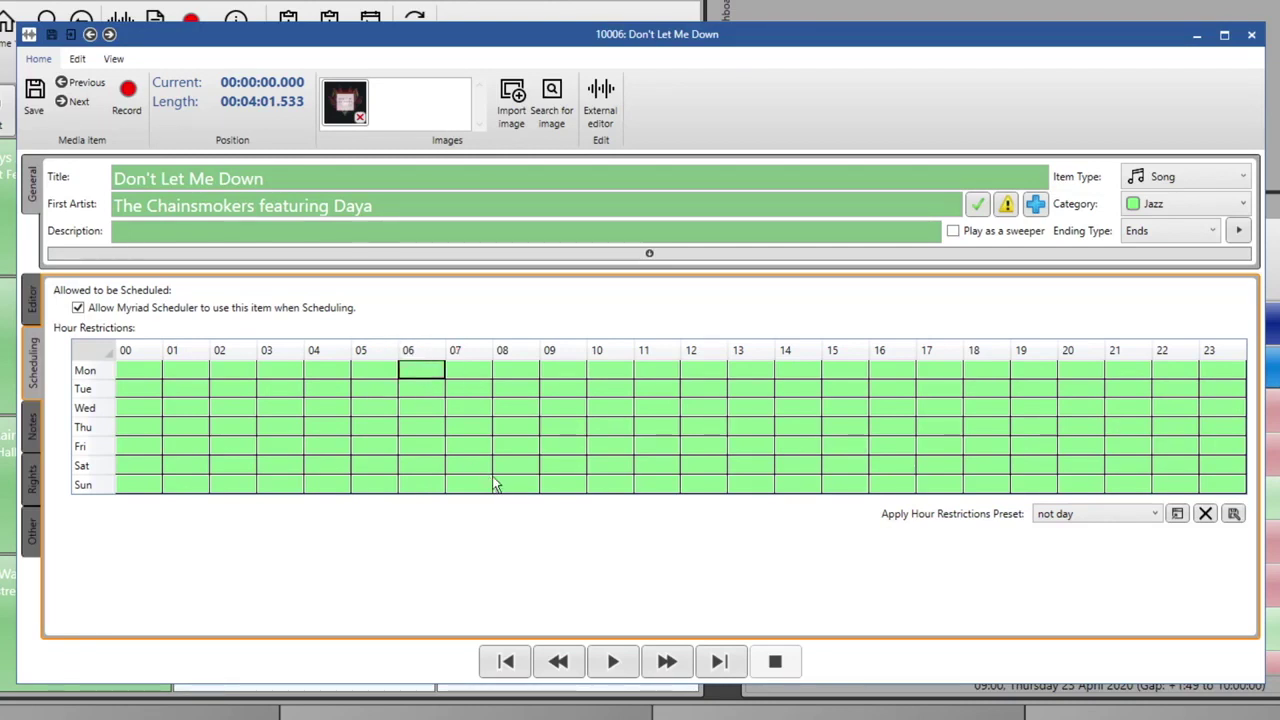
# Step: Block hours 07 to 19, 01 to 02 and 23 on every day in the hour restrictions grid
pyautogui.moveTo(485, 378)
pyautogui.mouseDown()
pyautogui.moveTo(943, 508)
pyautogui.moveTo(1012, 498)
pyautogui.mouseUp()
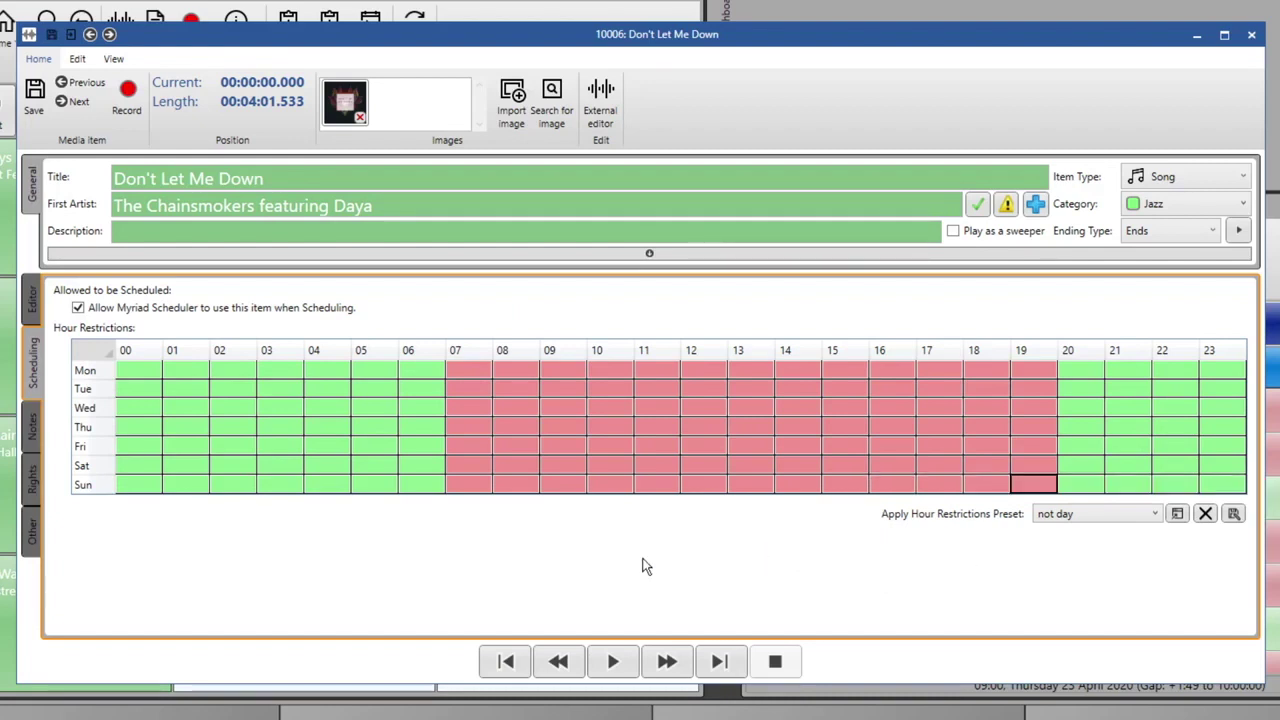
pyautogui.moveTo(200, 371); pyautogui.dragTo(250, 487)
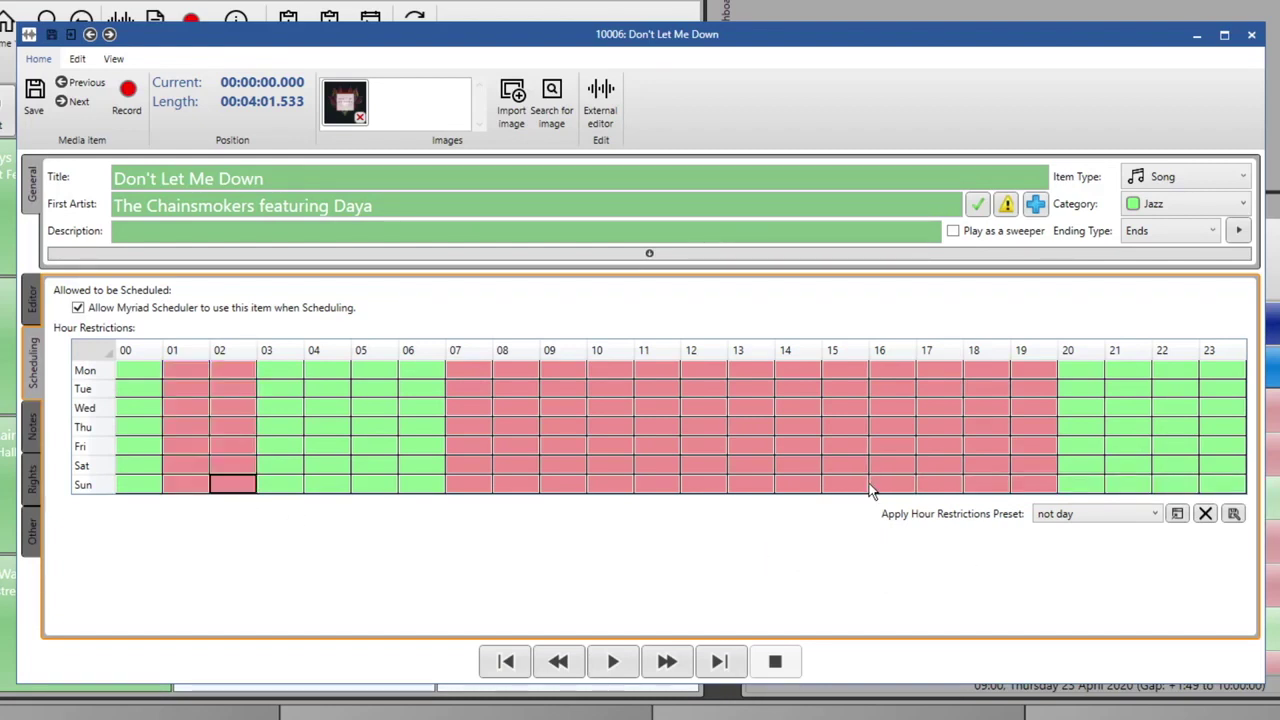
pyautogui.moveTo(1220, 370); pyautogui.dragTo(1222, 487)
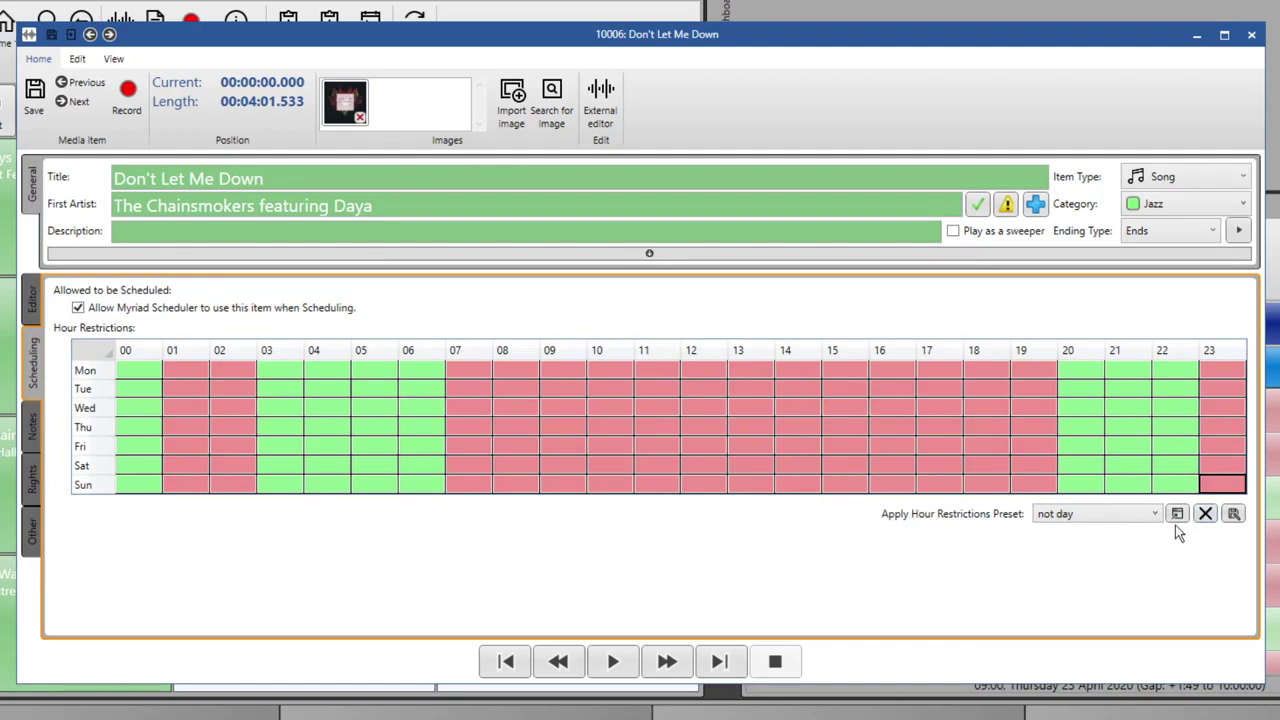
# Step: Save the hour restrictions as a preset named "Liamd Grid" and save the song
pyautogui.click(1233, 514)
pyautogui.write('Liamd Grid')
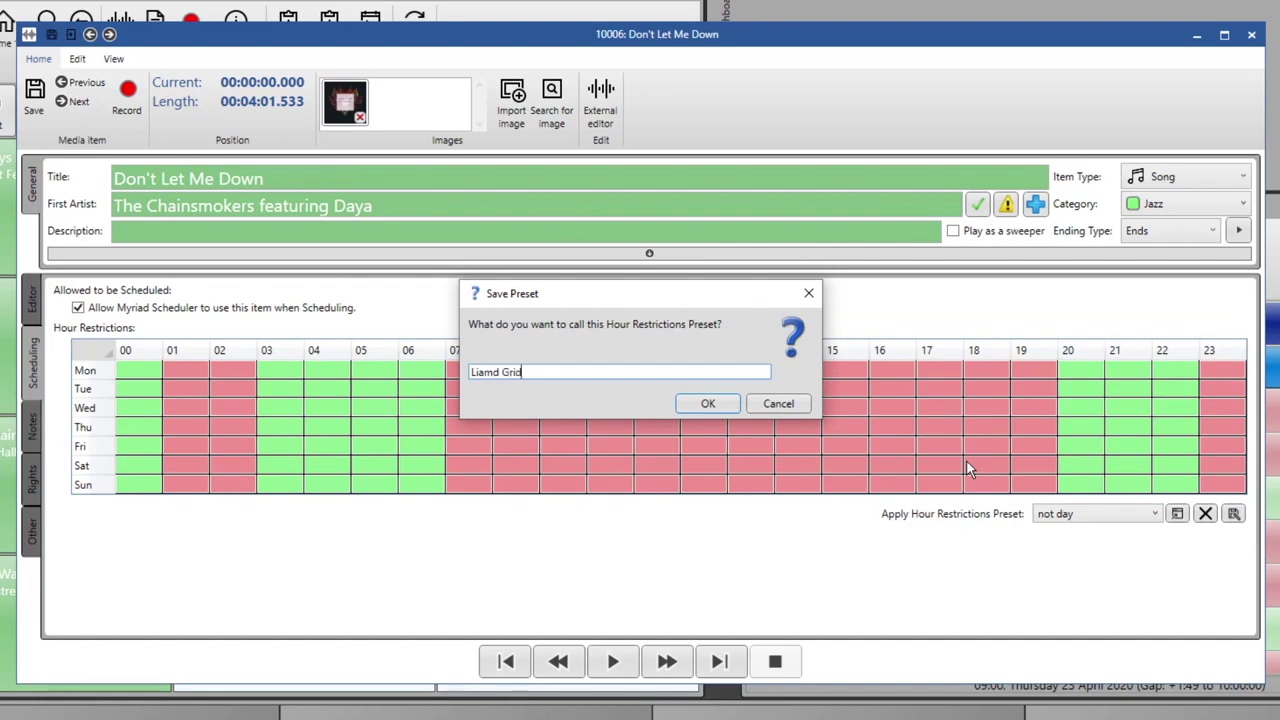
pyautogui.click(720, 403)
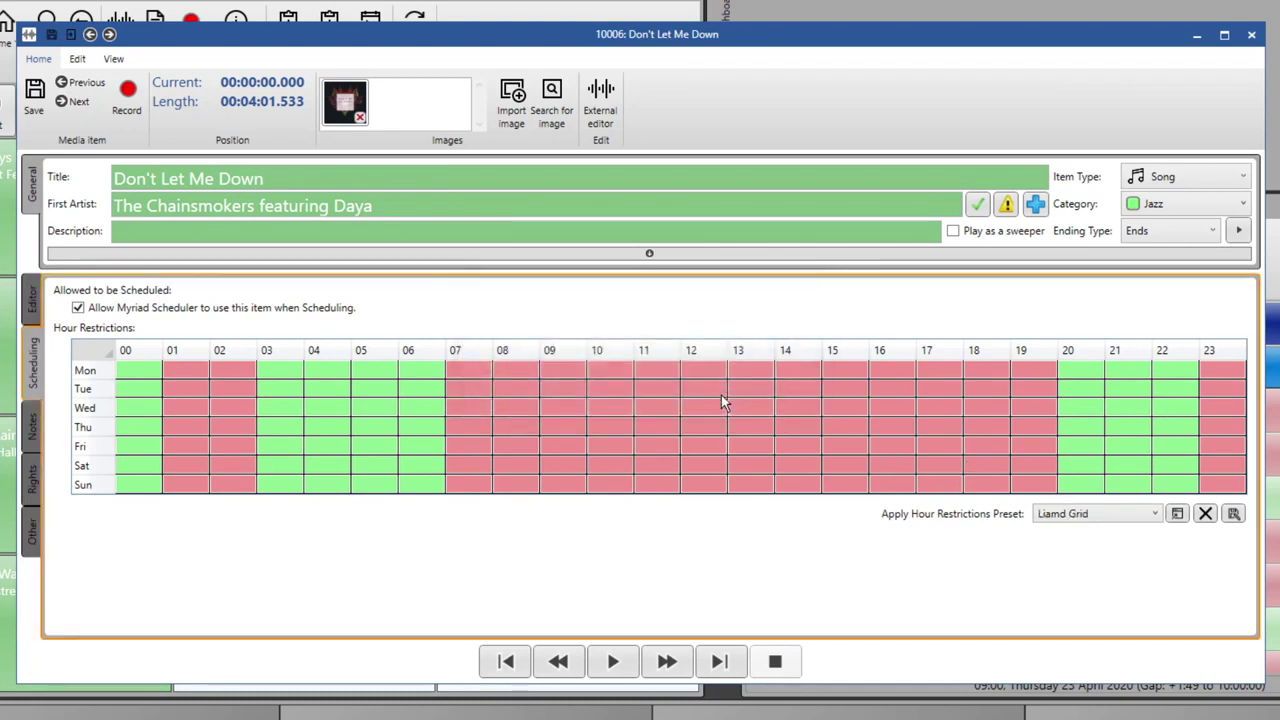
pyautogui.hotkey('ctrl', 's')
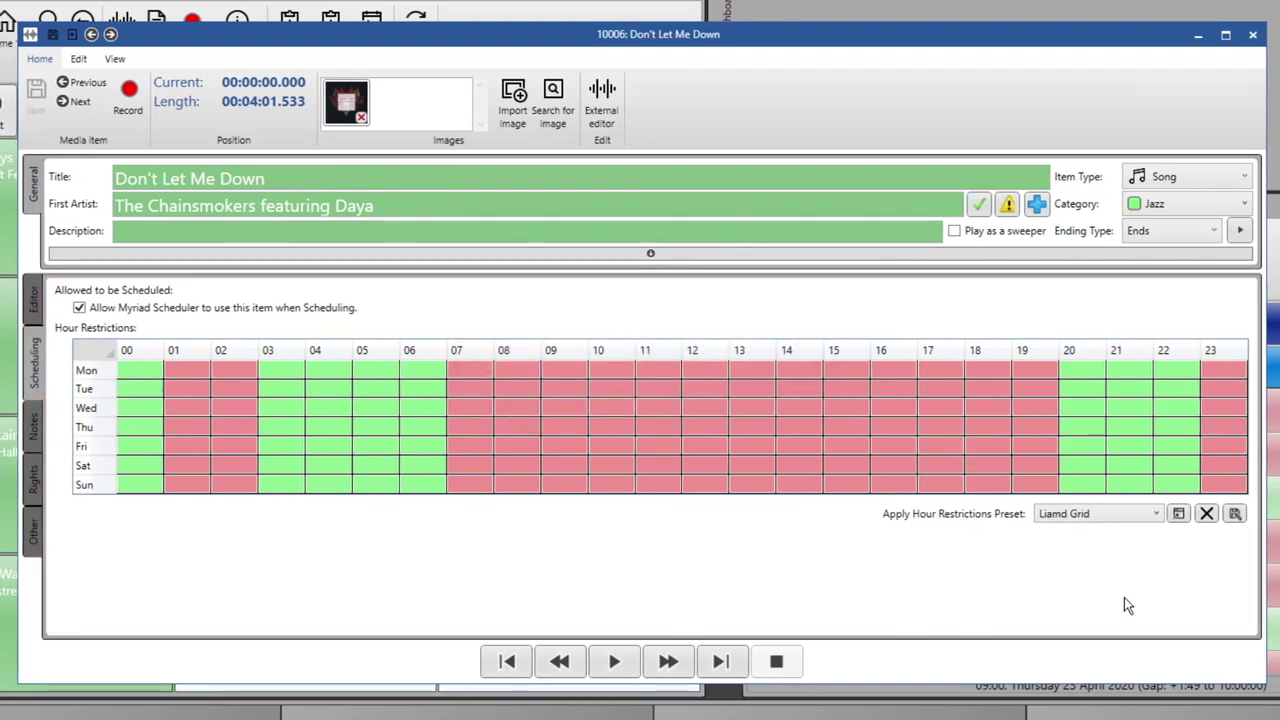
# Step: Apply the "not day" hour restrictions preset and re-allow hours 07 to 17 on every day
pyautogui.click(1147, 515)
pyautogui.click(1069, 550)
pyautogui.click(1178, 513)
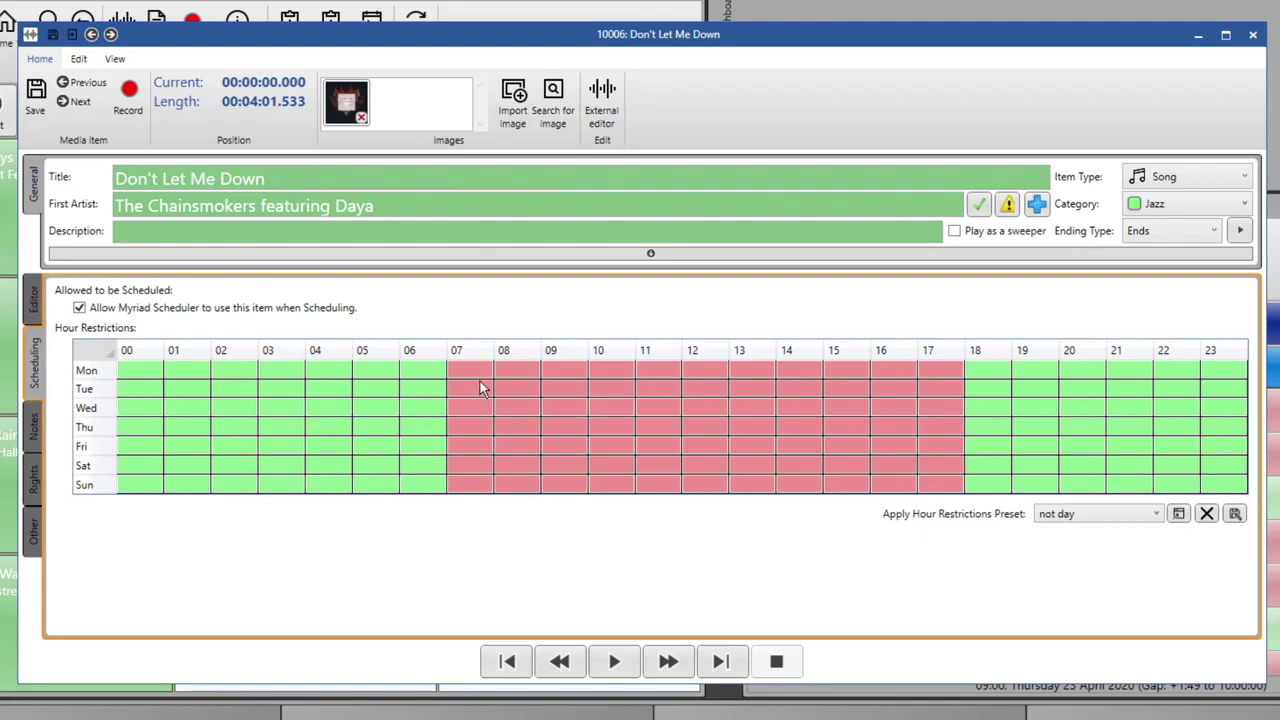
pyautogui.moveTo(473, 379); pyautogui.dragTo(932, 500)
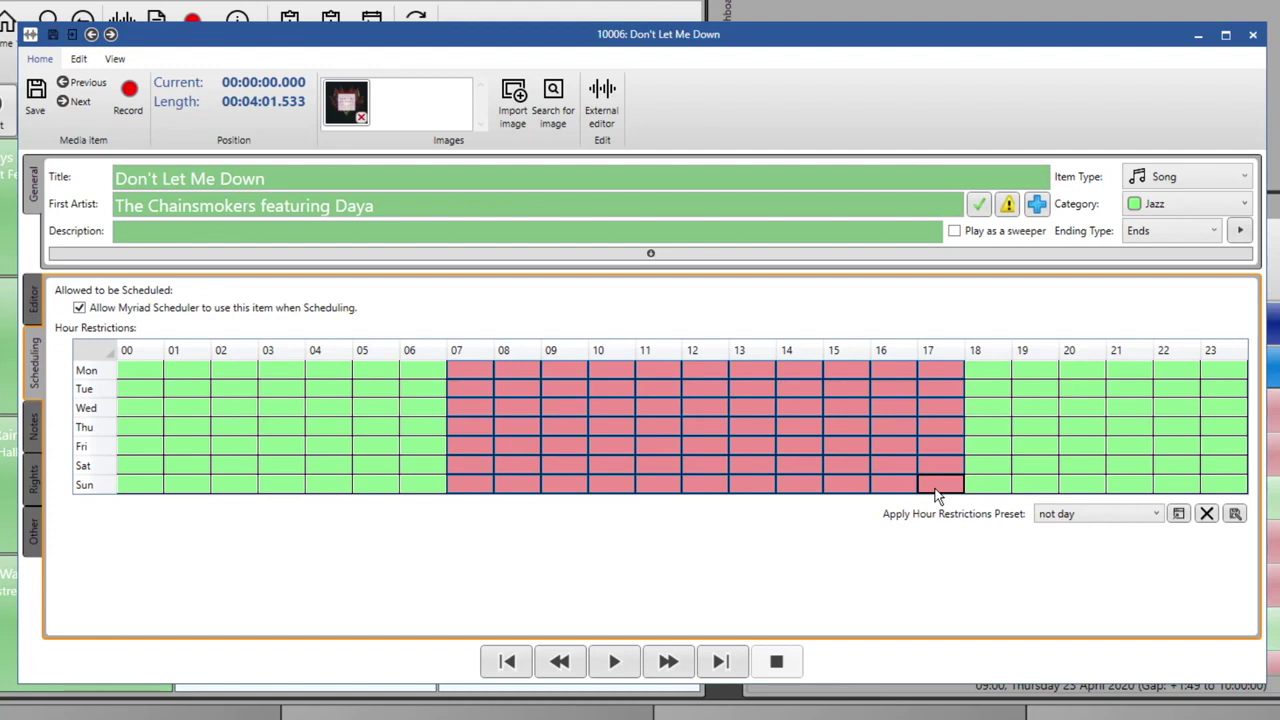
pyautogui.click(937, 495)
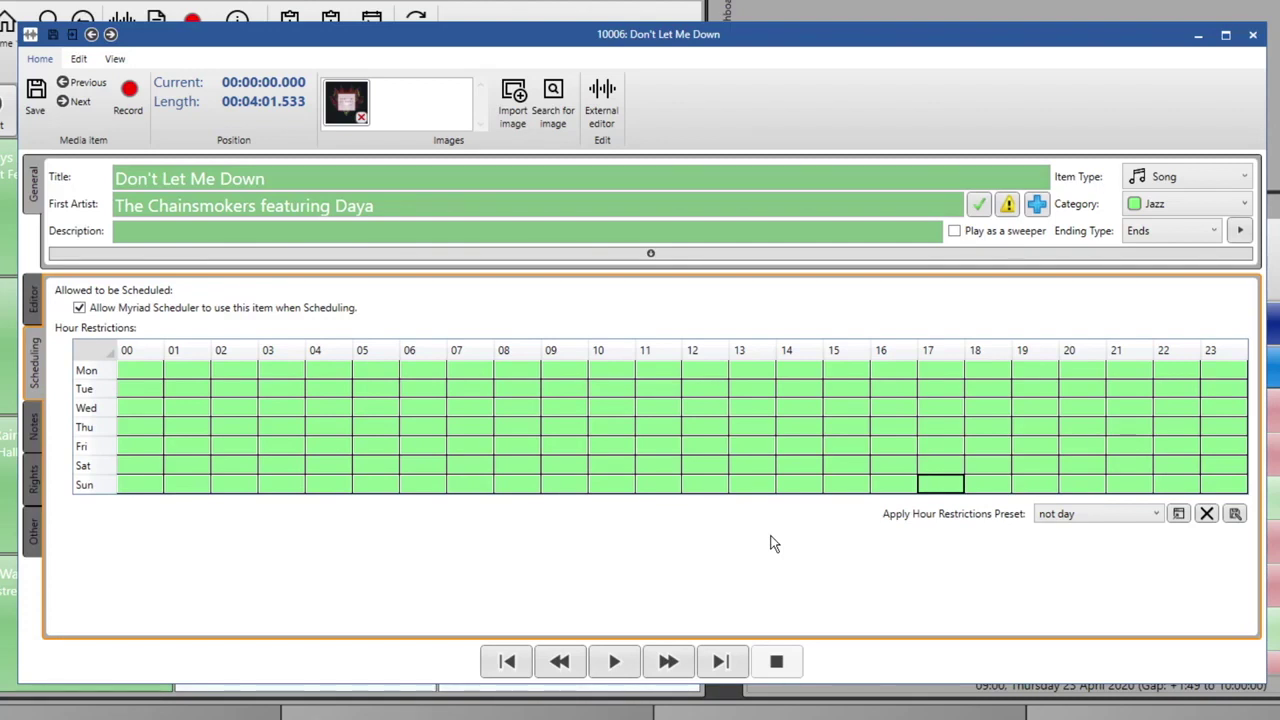
# Step: Split the combined artist text automatically into The Chainsmokers and Daya using the artist name suggestion, and close the editor
pyautogui.moveTo(1010, 218)
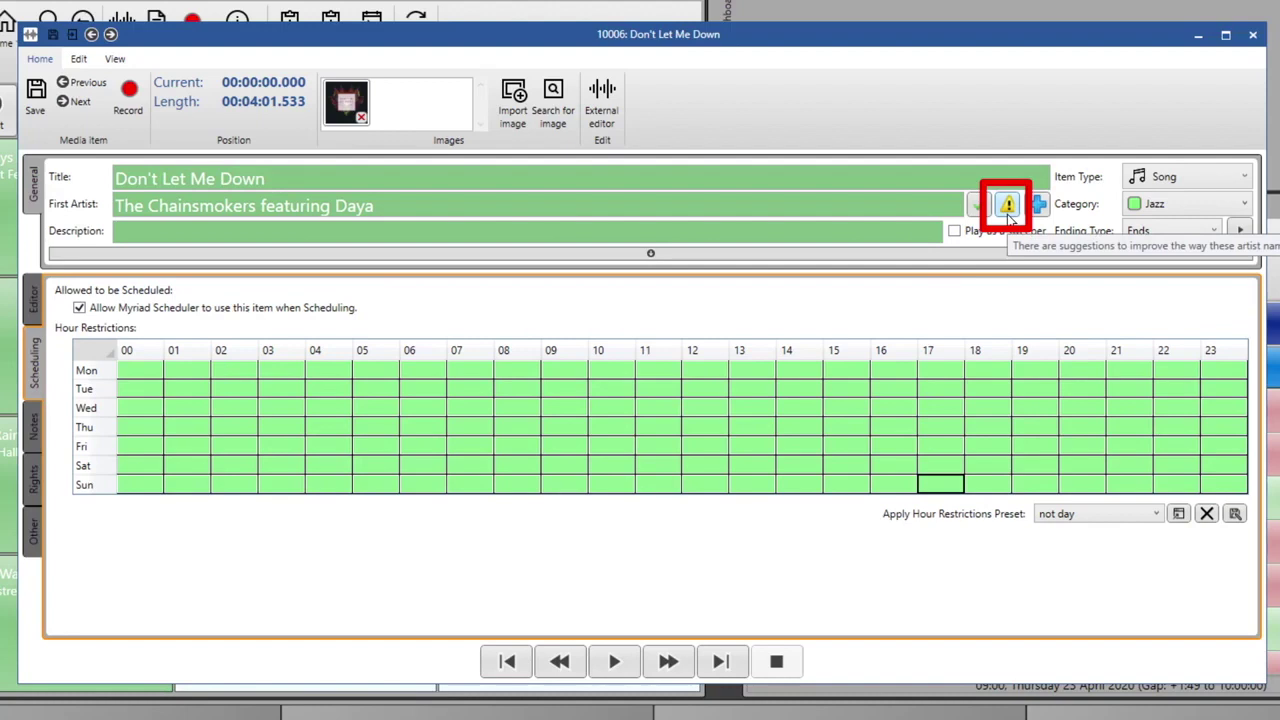
pyautogui.click(1010, 216)
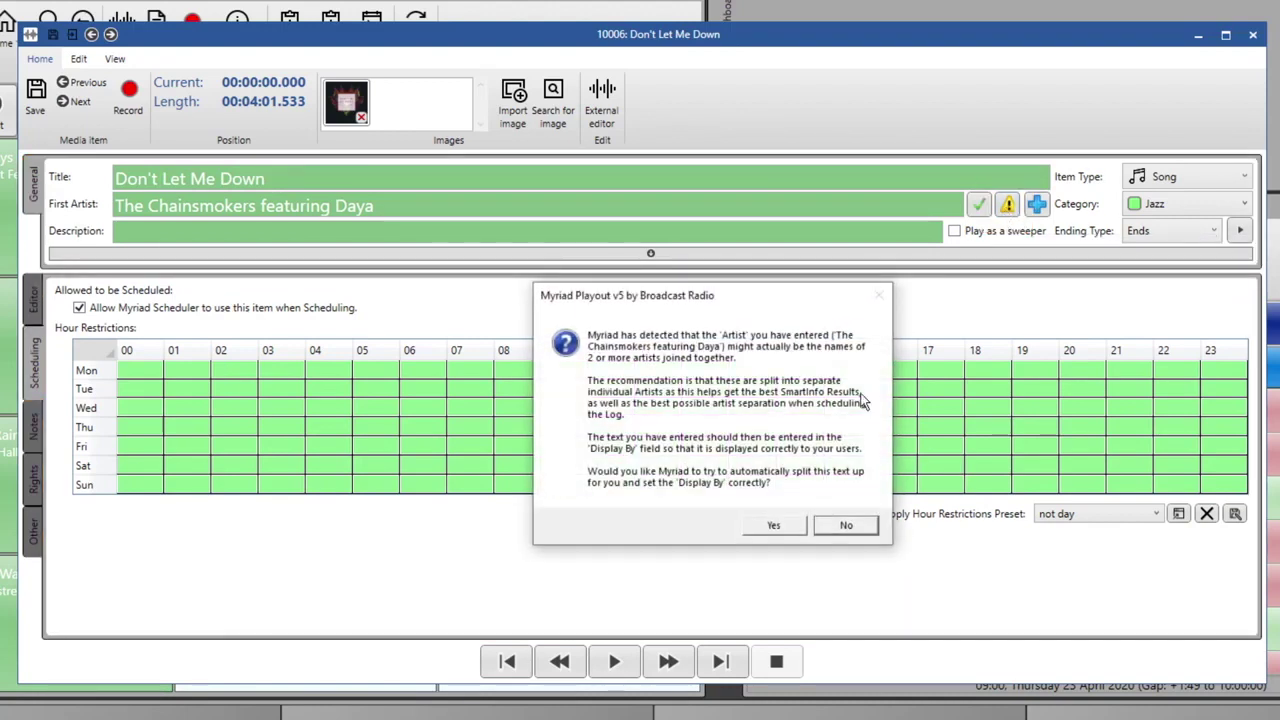
pyautogui.click(774, 527)
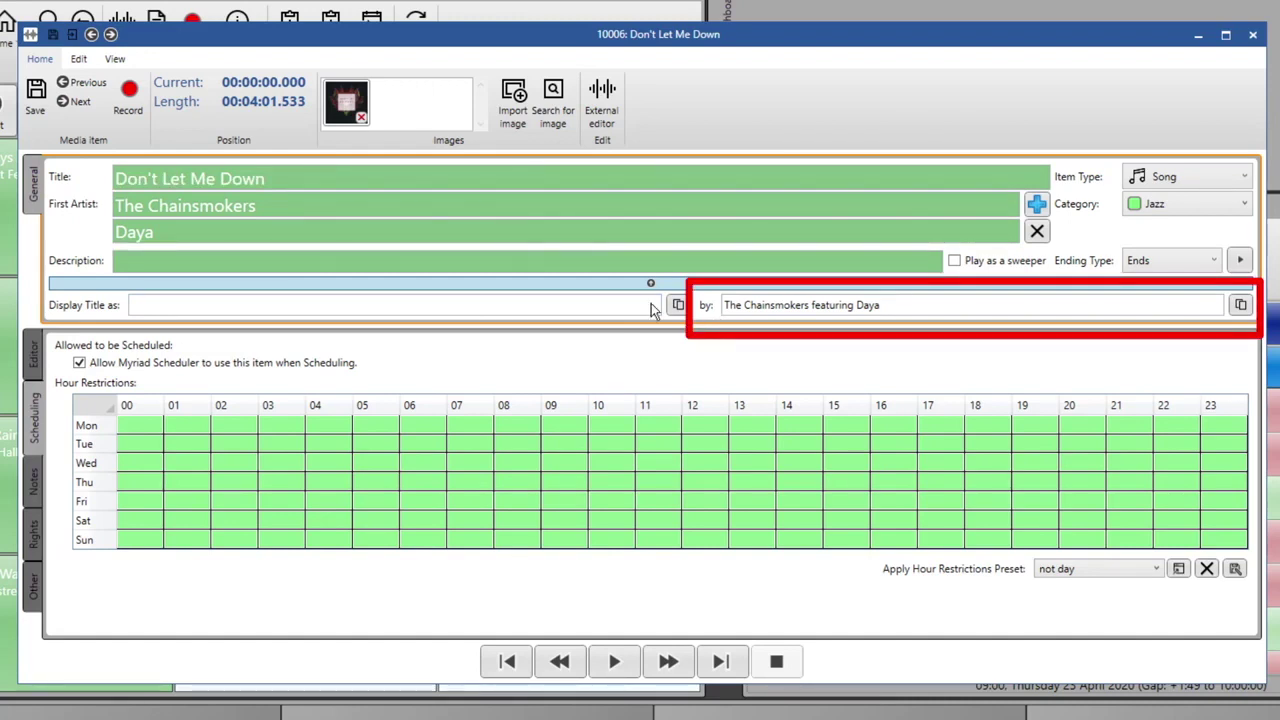
pyautogui.click(1248, 42)
pyautogui.click(694, 458)
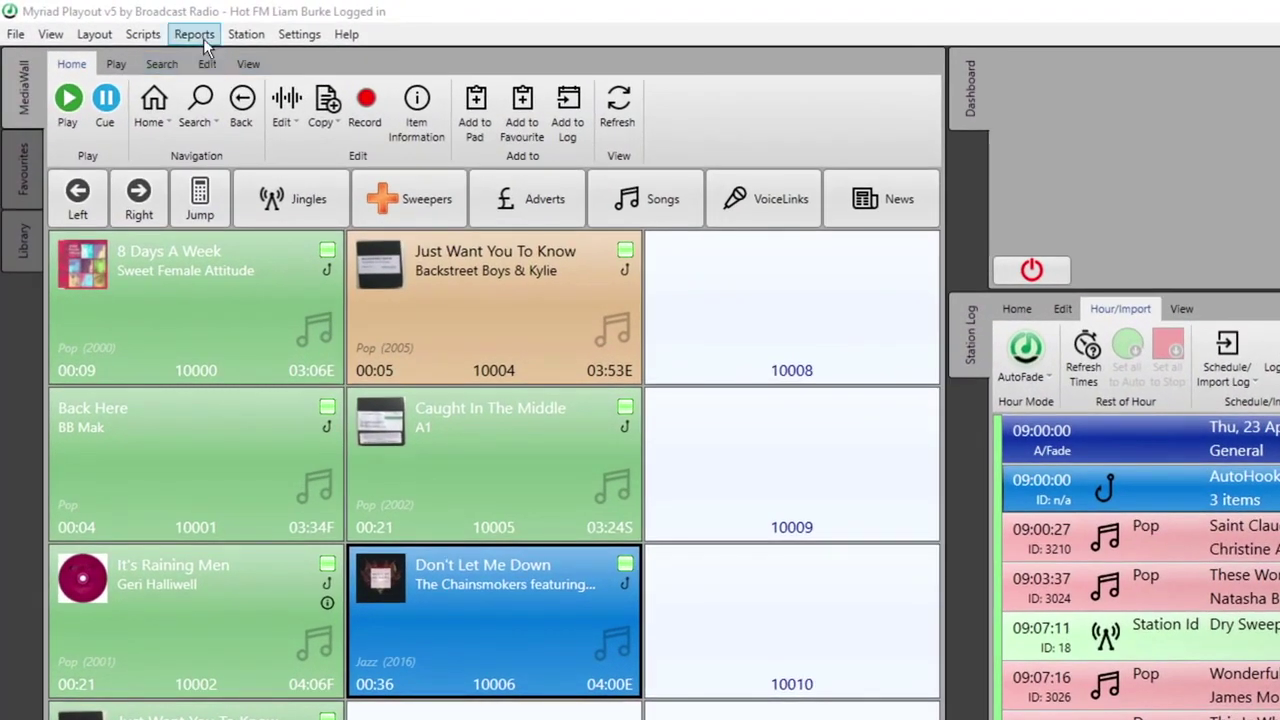
# Step: Open the Media Report and search for items with a Media Id from 10000 to 10100
pyautogui.click(200, 36)
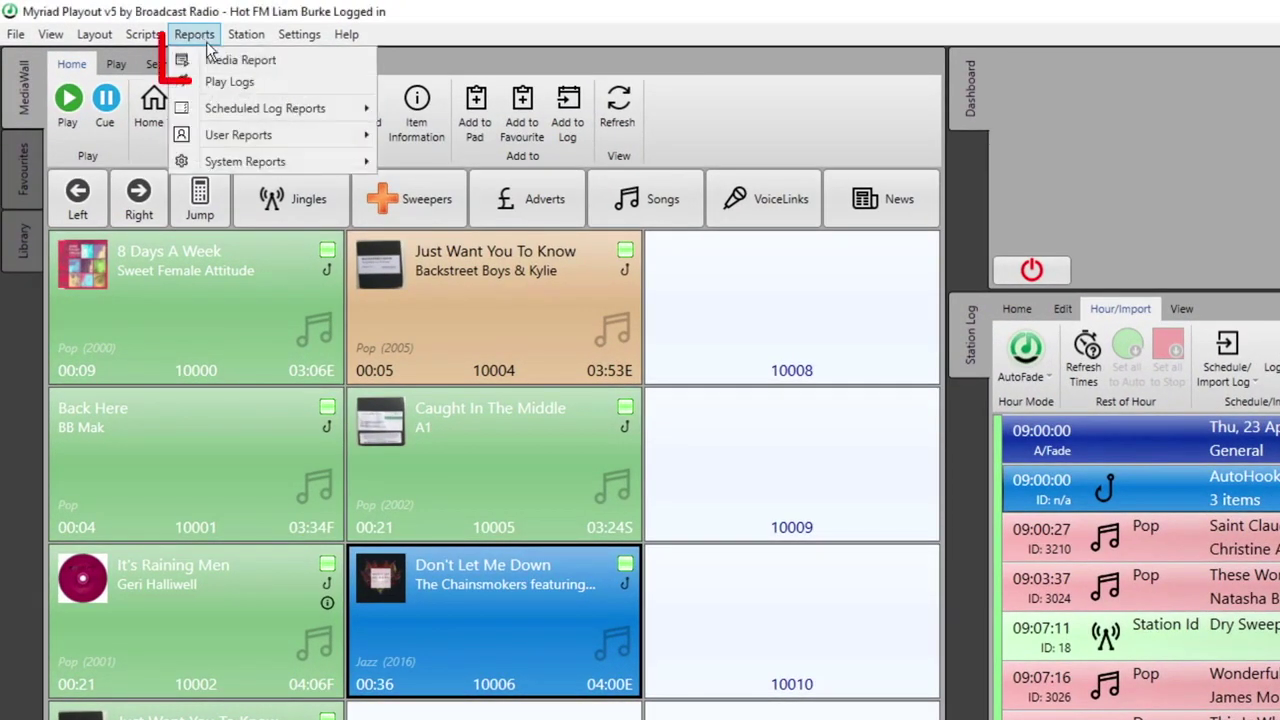
pyautogui.click(241, 60)
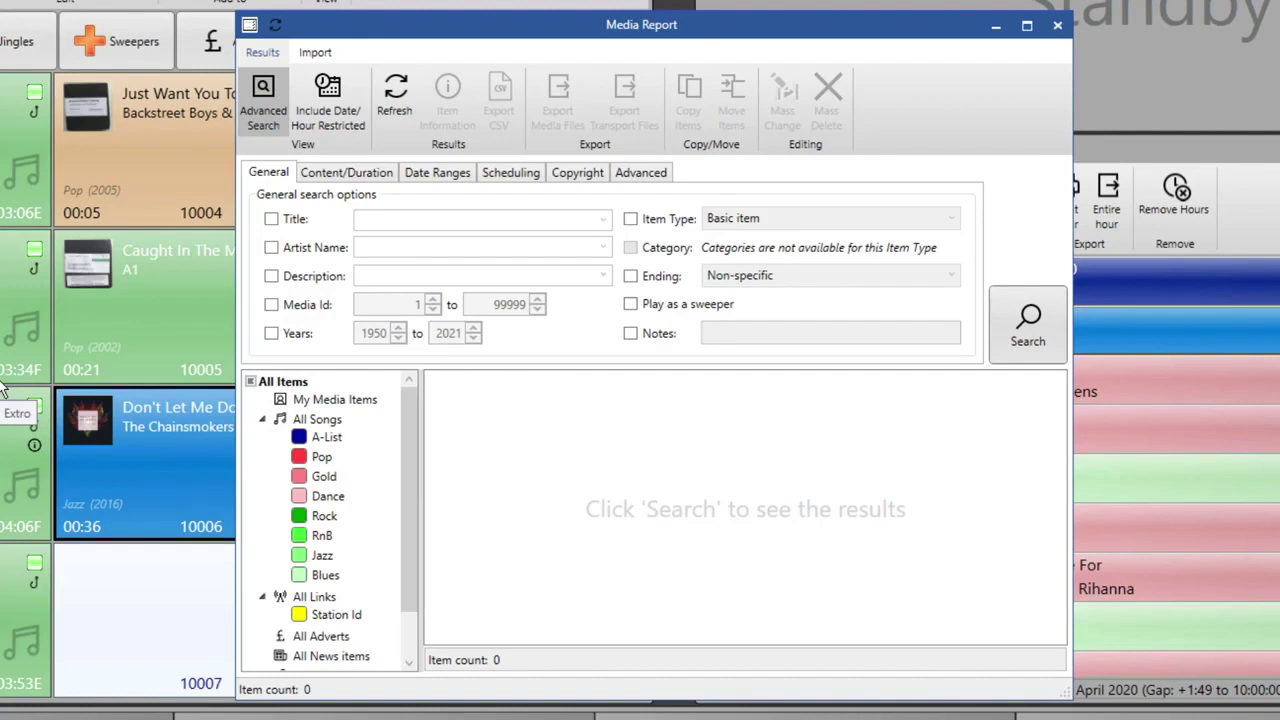
pyautogui.click(270, 306)
pyautogui.click(393, 305)
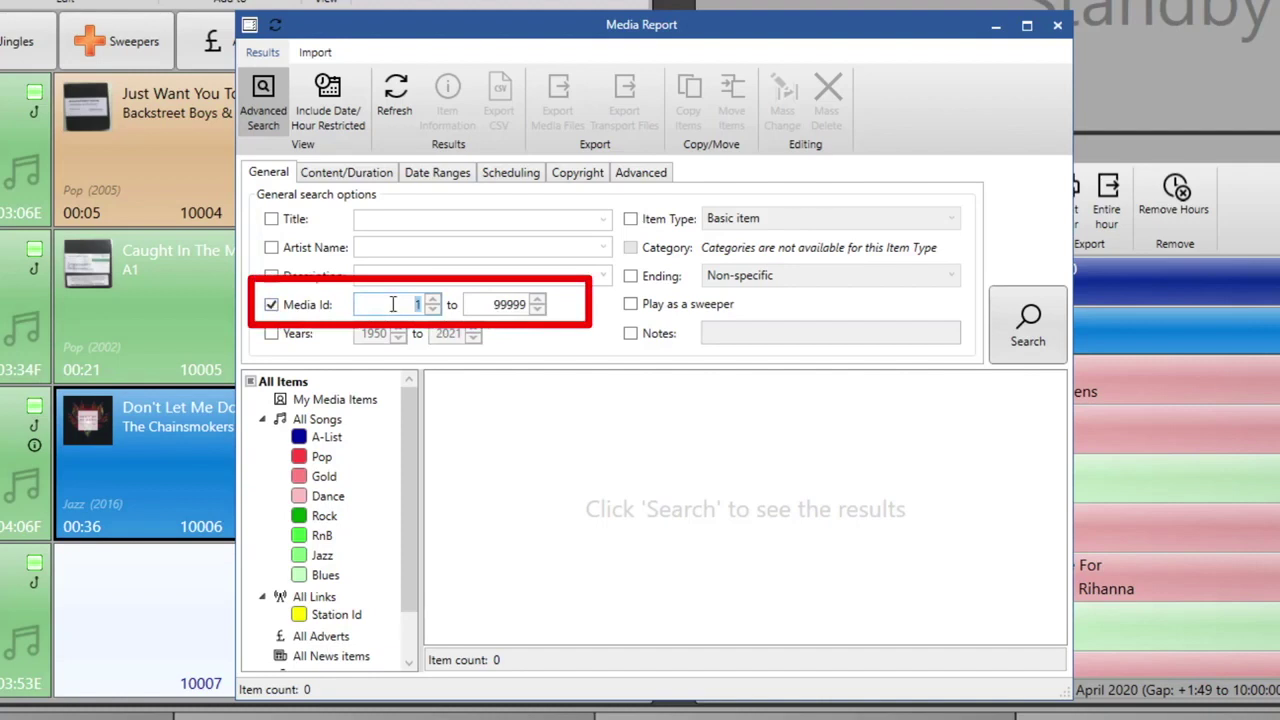
pyautogui.write('10000')
pyautogui.press('Tab')
pyautogui.write('1000')
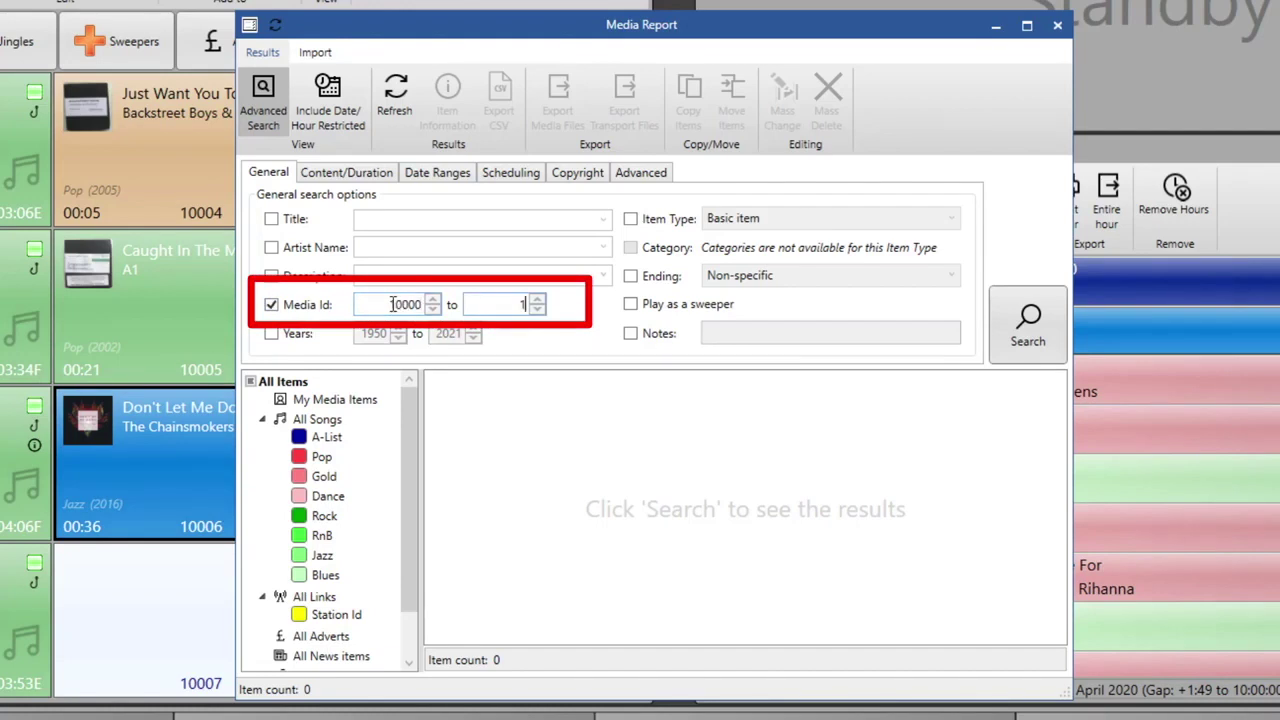
pyautogui.press('BackSpace')
pyautogui.press('BackSpace')
pyautogui.press('BackSpace')
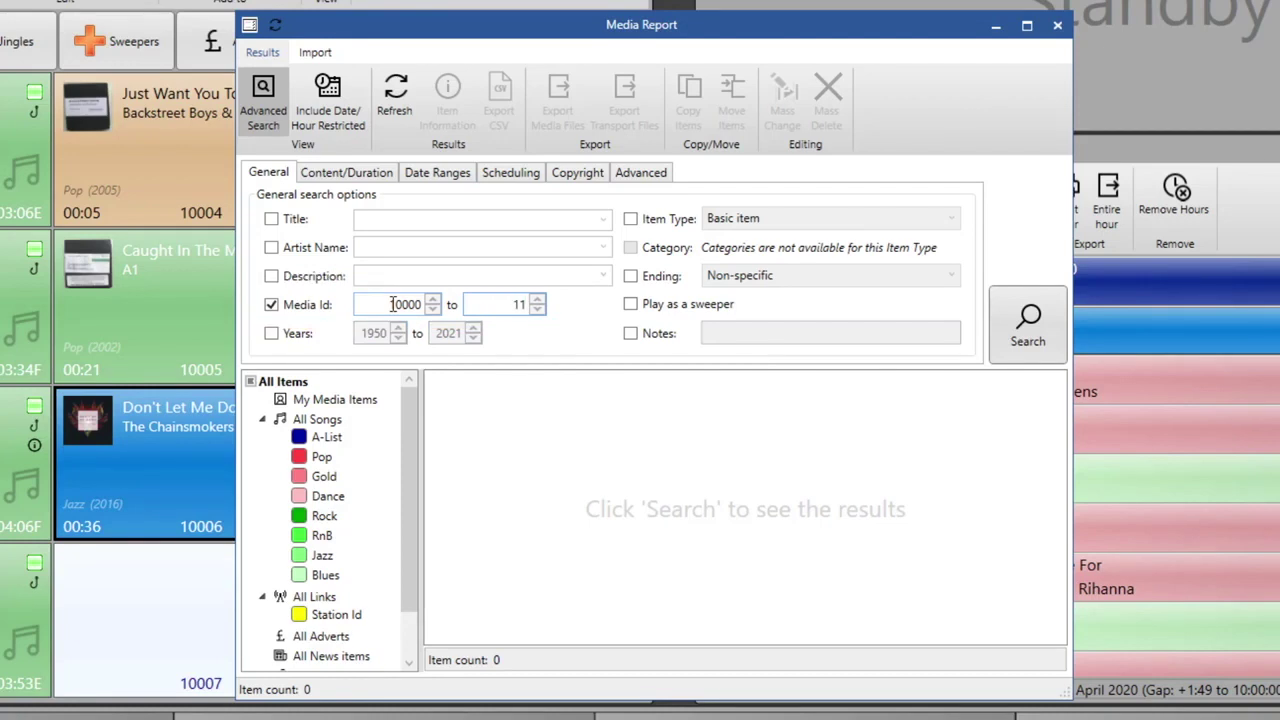
pyautogui.write('0100')
pyautogui.press('Return')
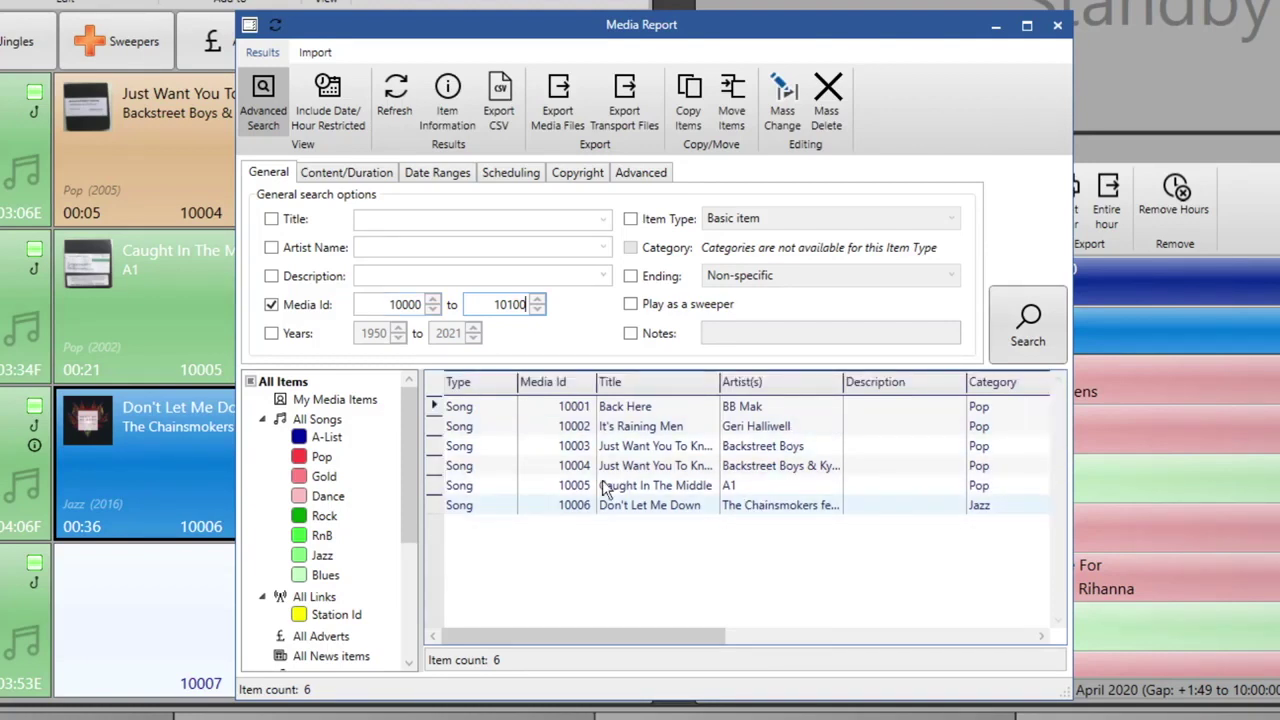
# Step: Select all the items found in the Media Report and open Mass Change for them
pyautogui.click(608, 406)
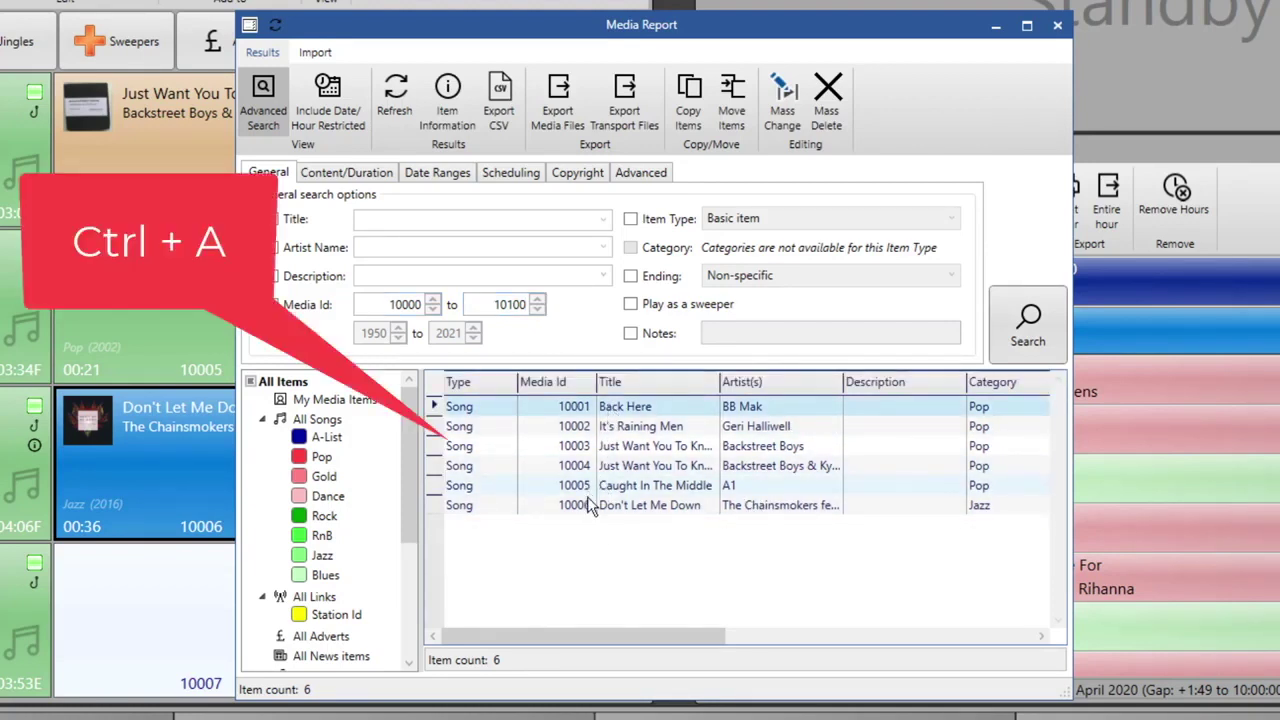
pyautogui.hotkey('ctrl', 'a')
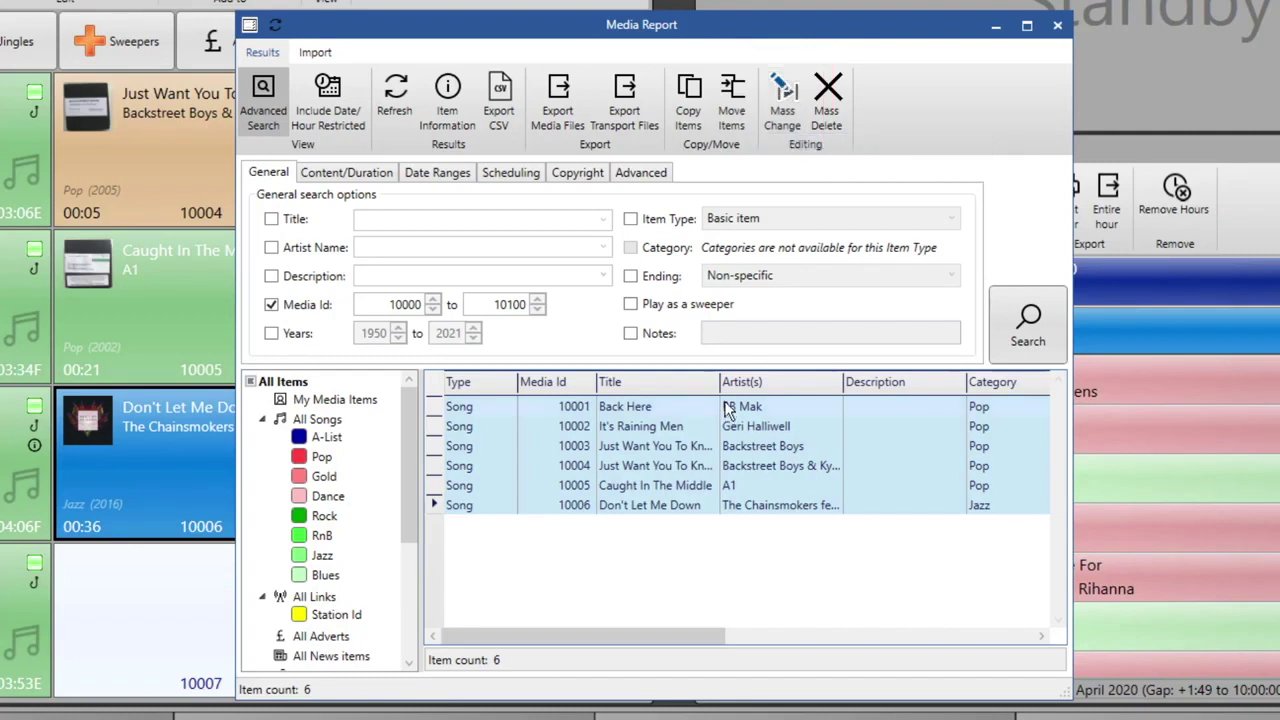
pyautogui.click(783, 95)
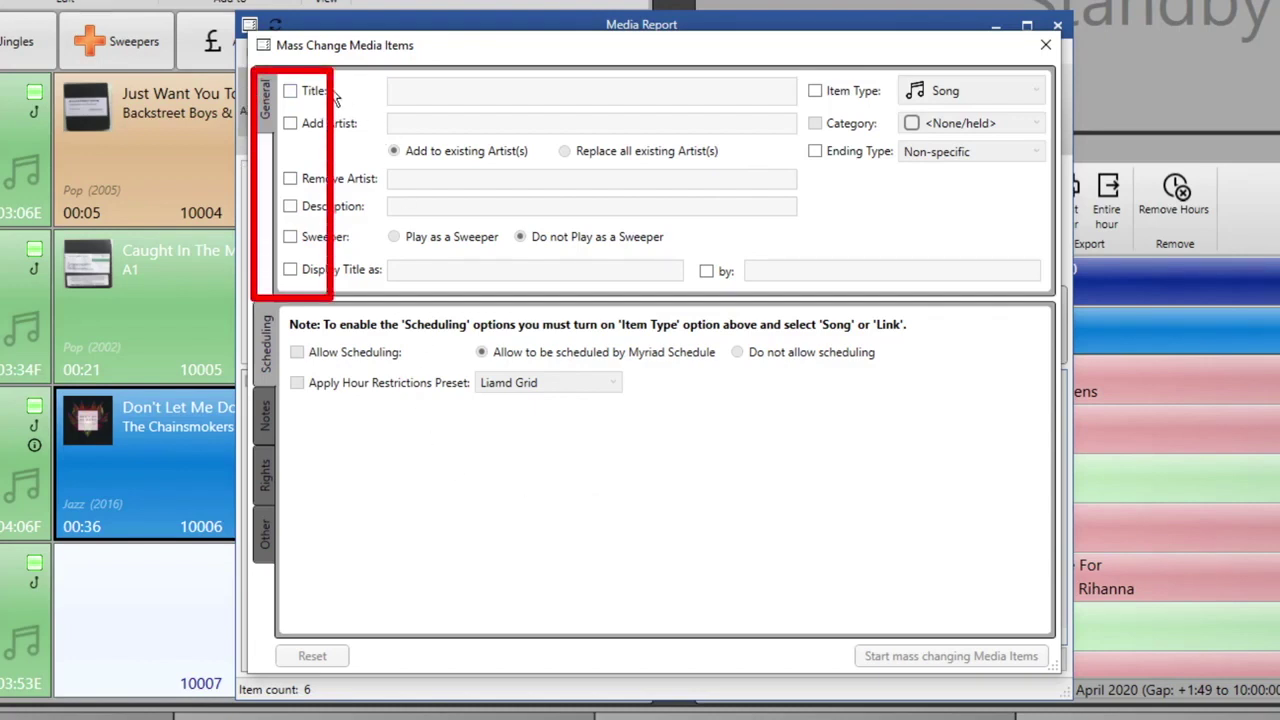
pyautogui.click(290, 124)
pyautogui.click(465, 126)
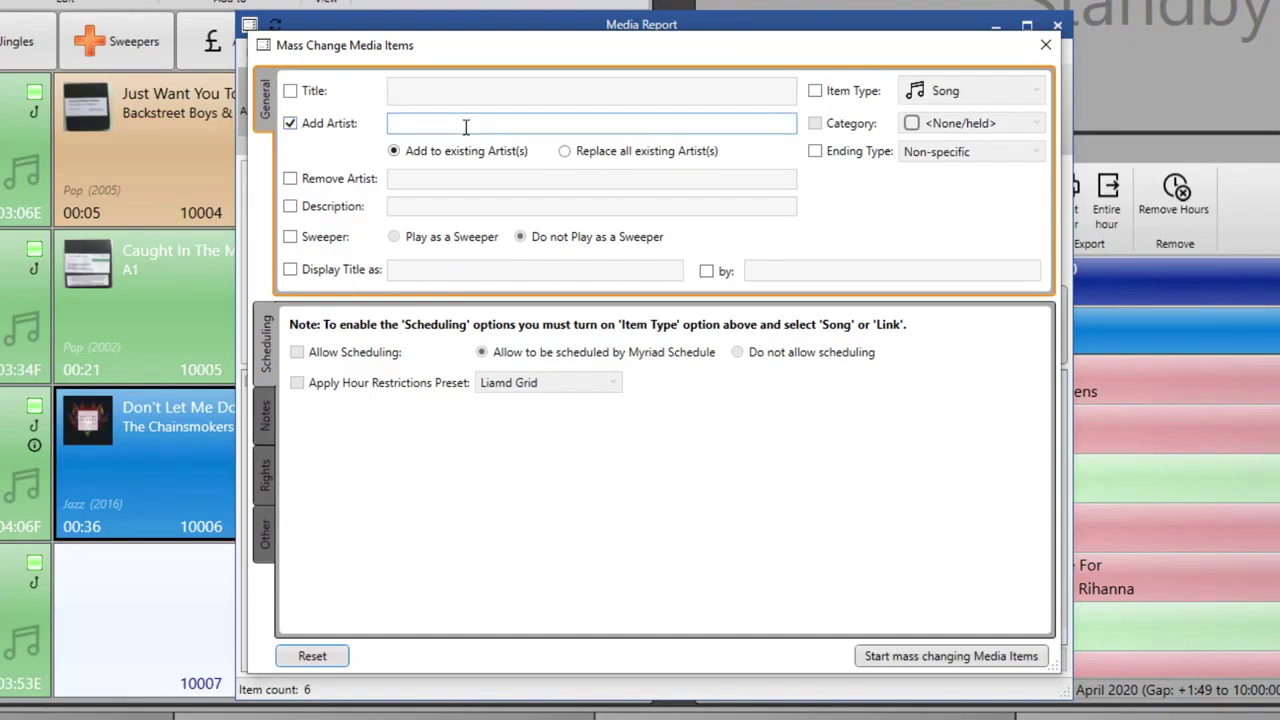
pyautogui.click(290, 124)
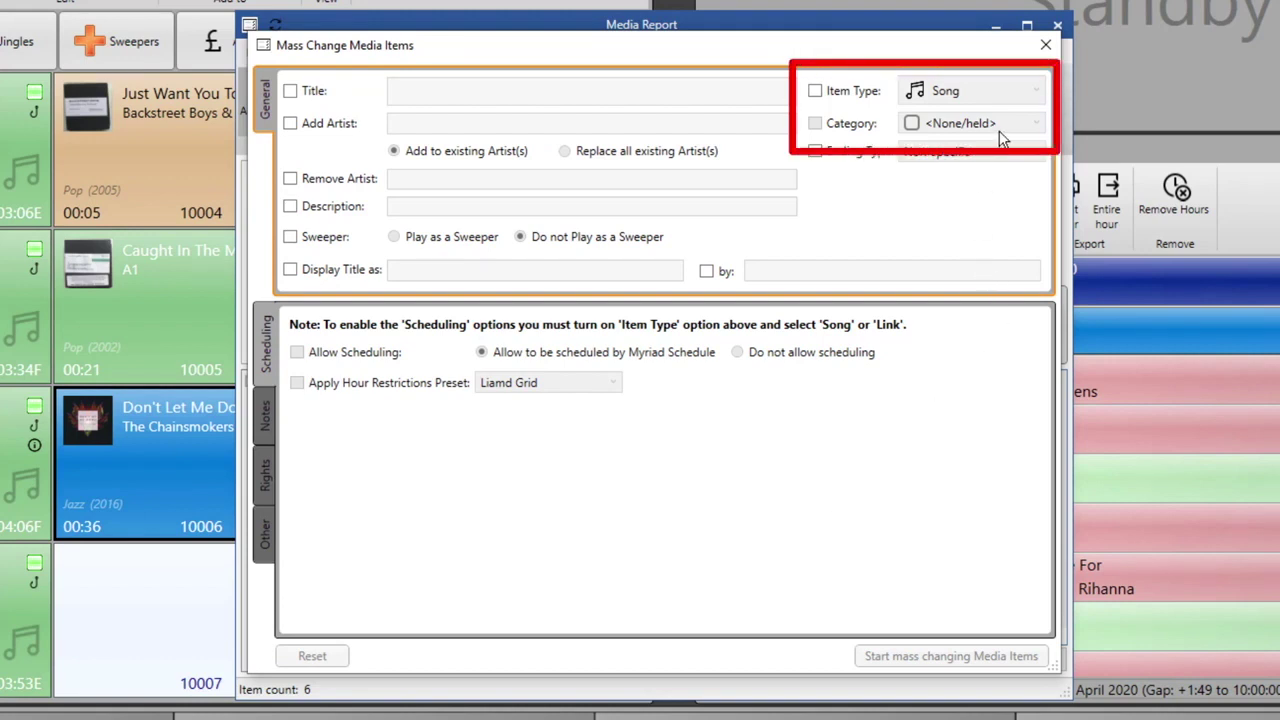
# Step: Mass change the selected media items to item type Song and category Gold, and confirm the update
pyautogui.click(816, 89)
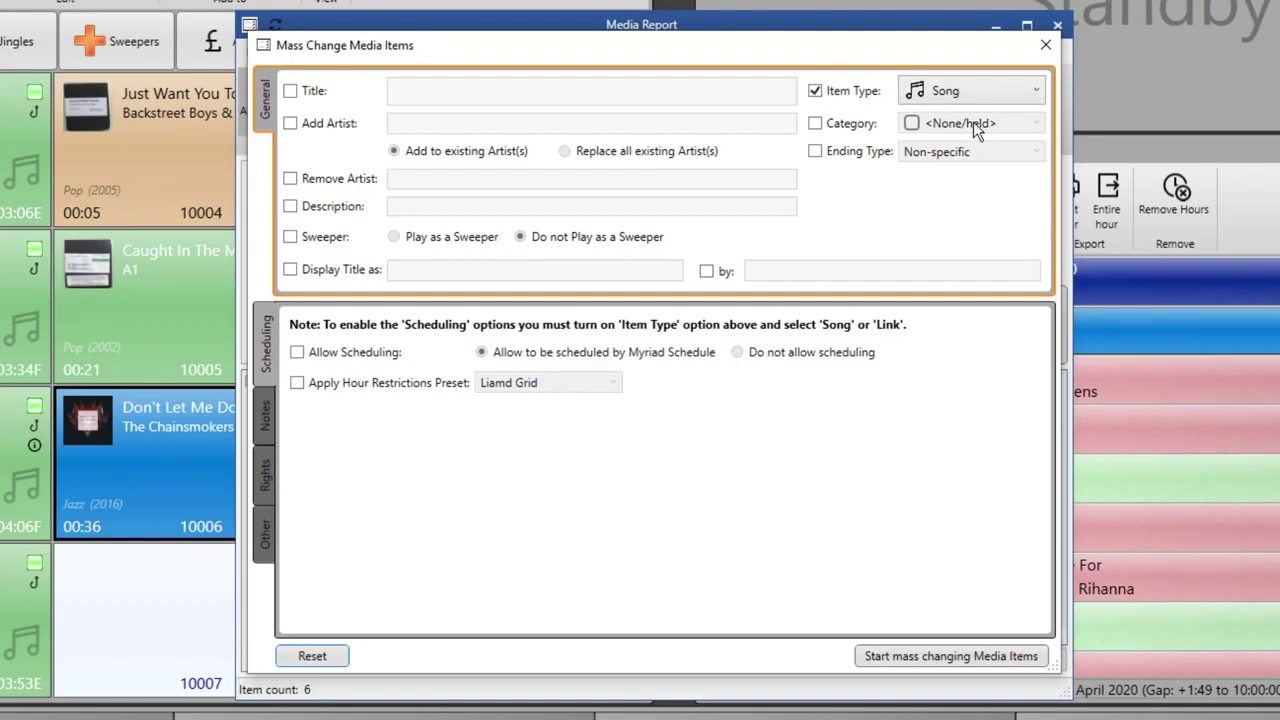
pyautogui.click(1001, 90)
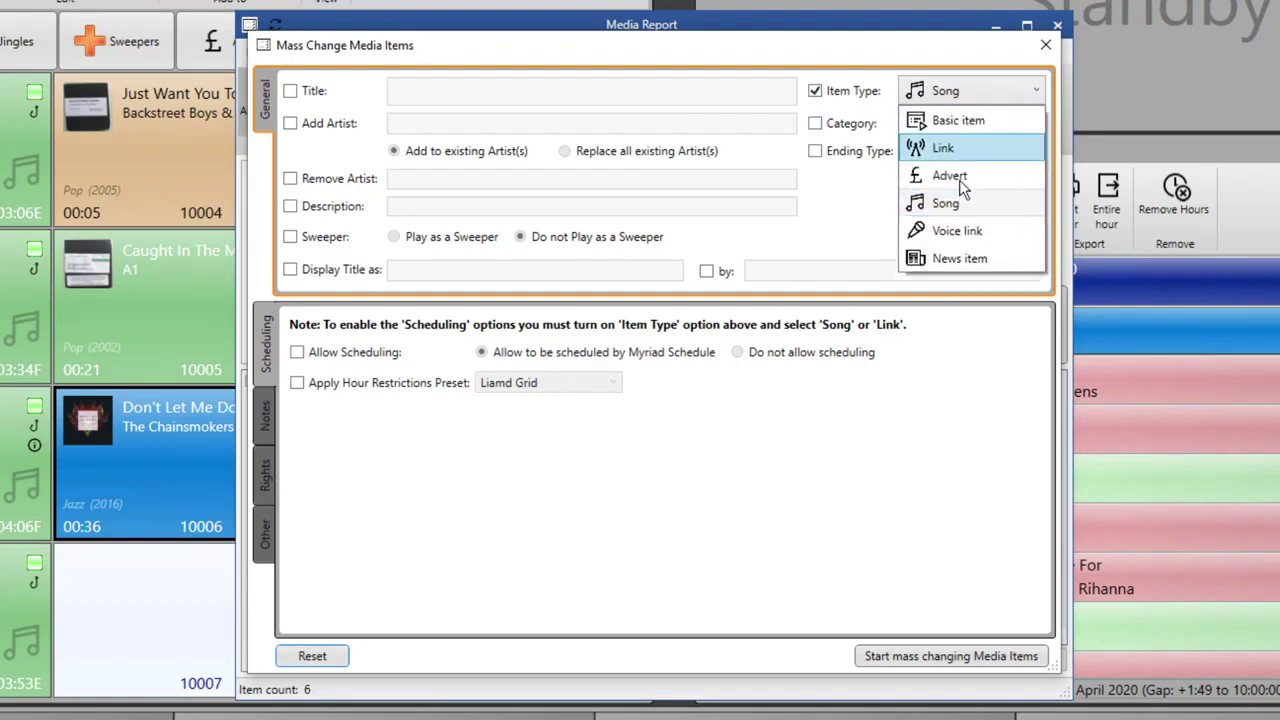
pyautogui.click(971, 203)
pyautogui.click(825, 124)
pyautogui.click(967, 124)
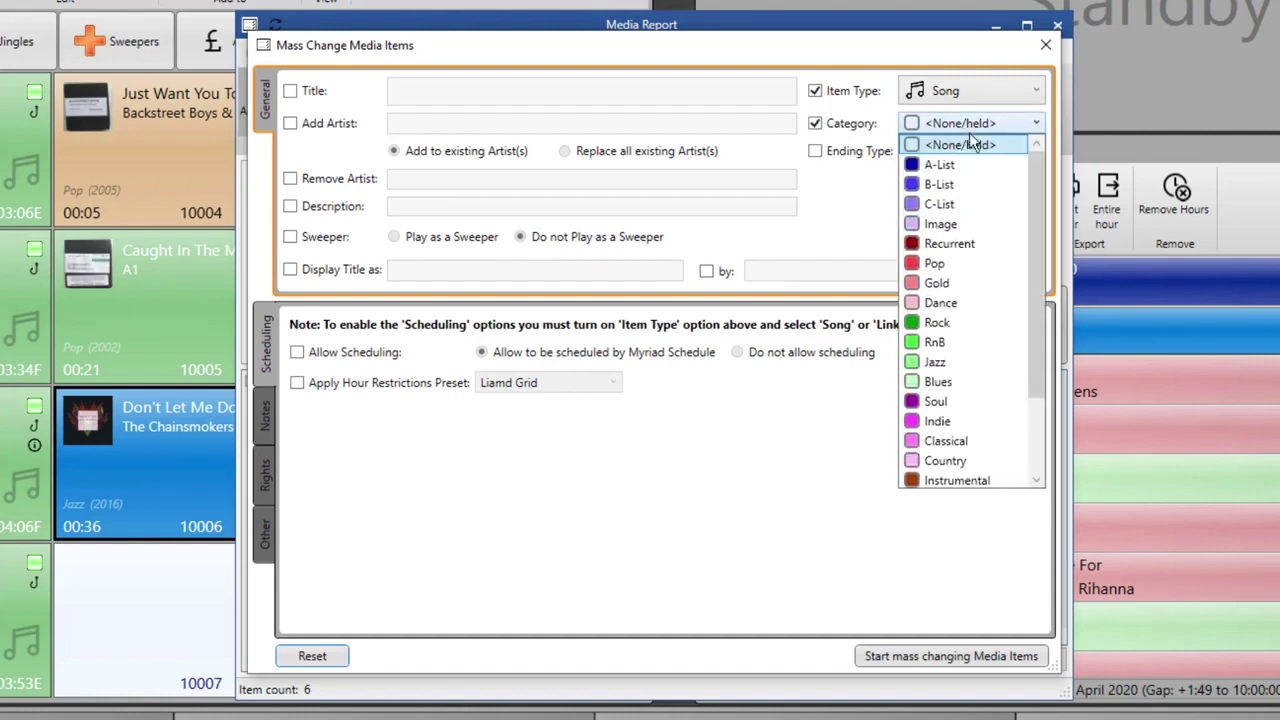
pyautogui.click(978, 288)
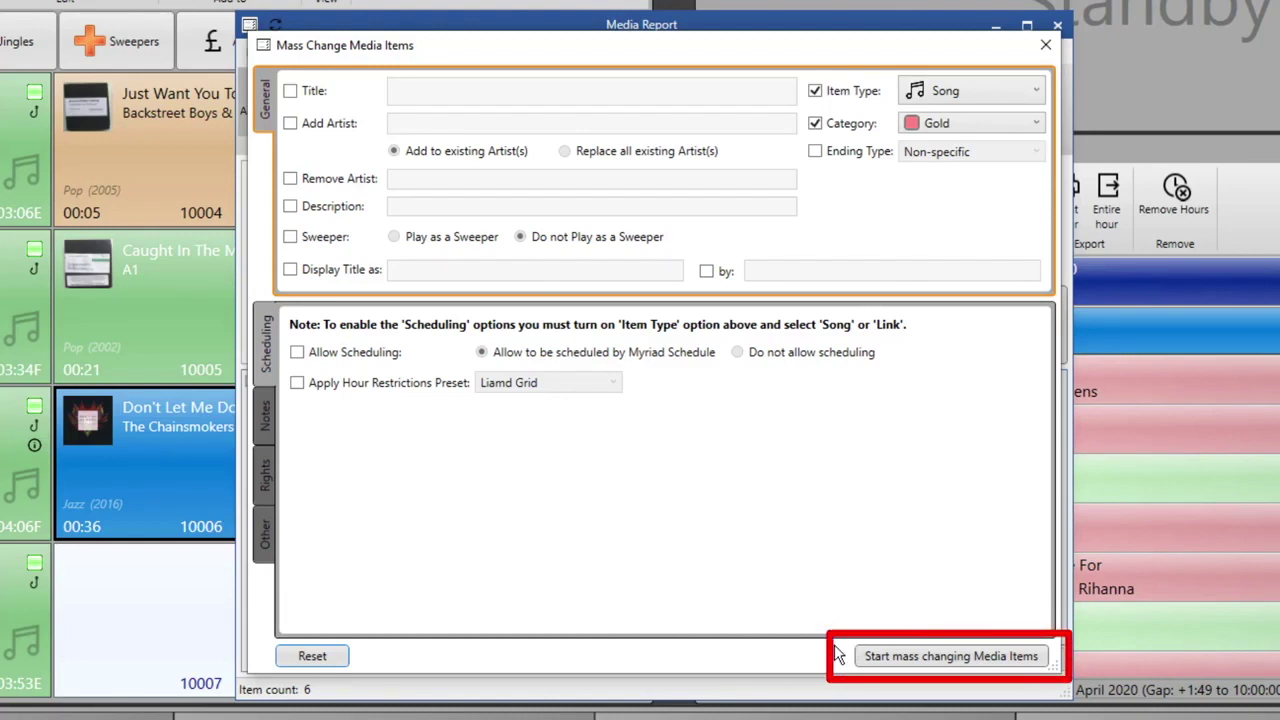
pyautogui.click(919, 658)
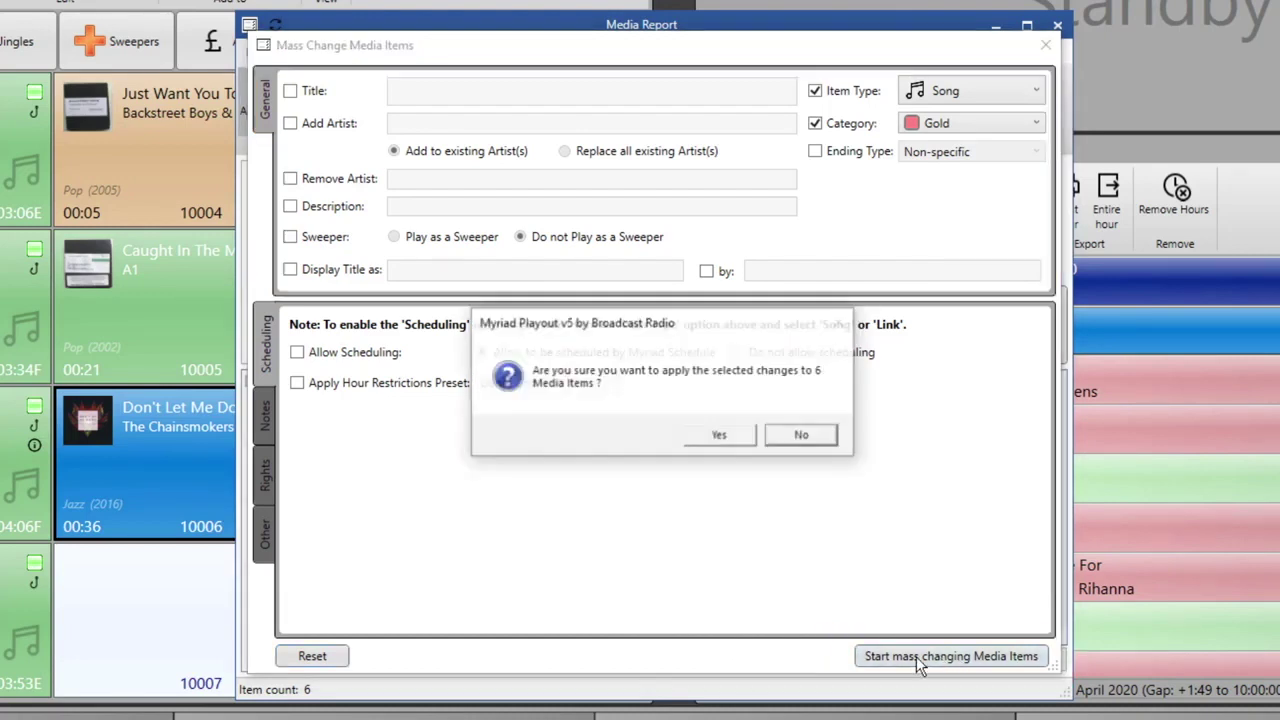
pyautogui.click(705, 438)
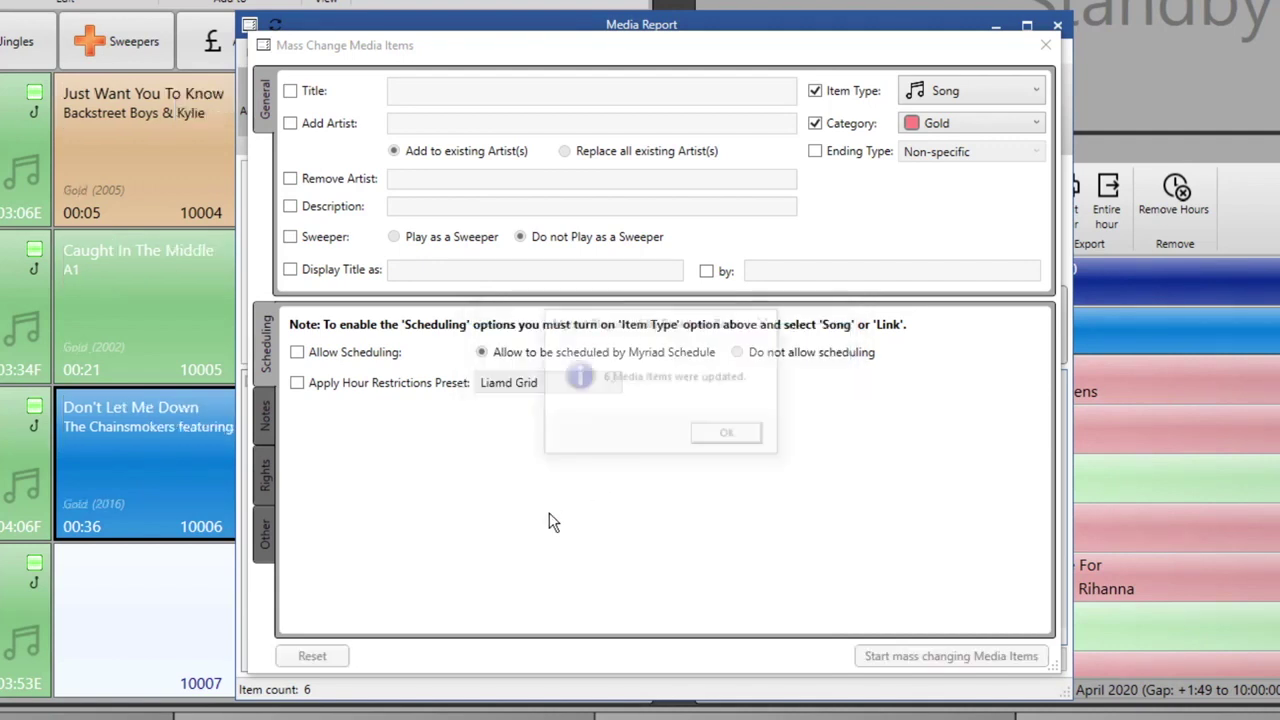
pyautogui.click(728, 436)
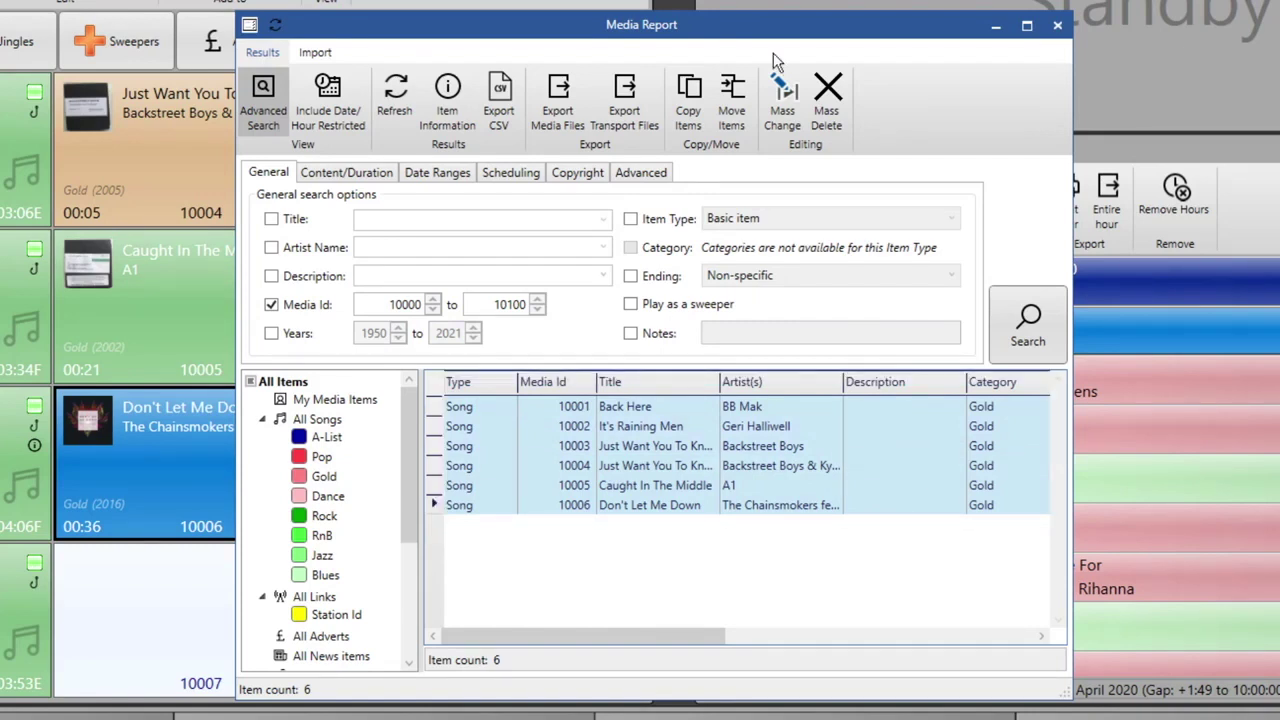
# Step: Mass change the same media items to item type Song and category Pop, and close the Media Report
pyautogui.click(784, 105)
pyautogui.click(832, 90)
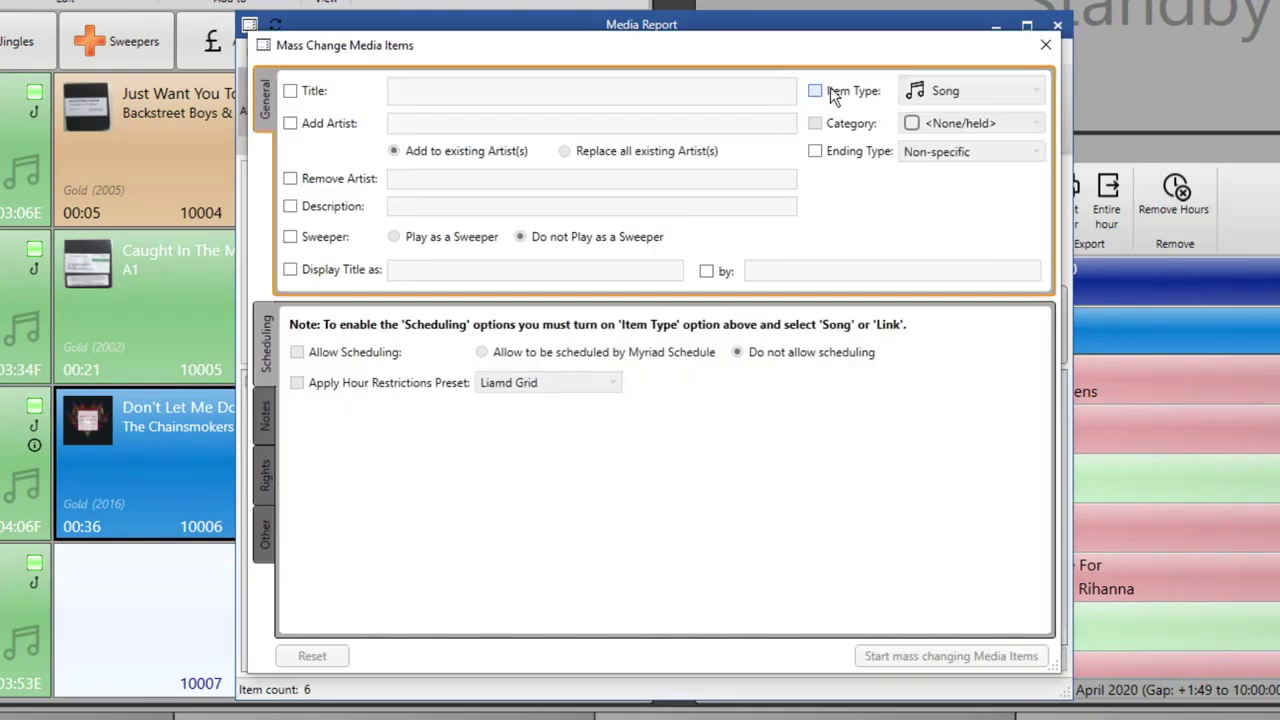
pyautogui.click(816, 123)
pyautogui.click(926, 122)
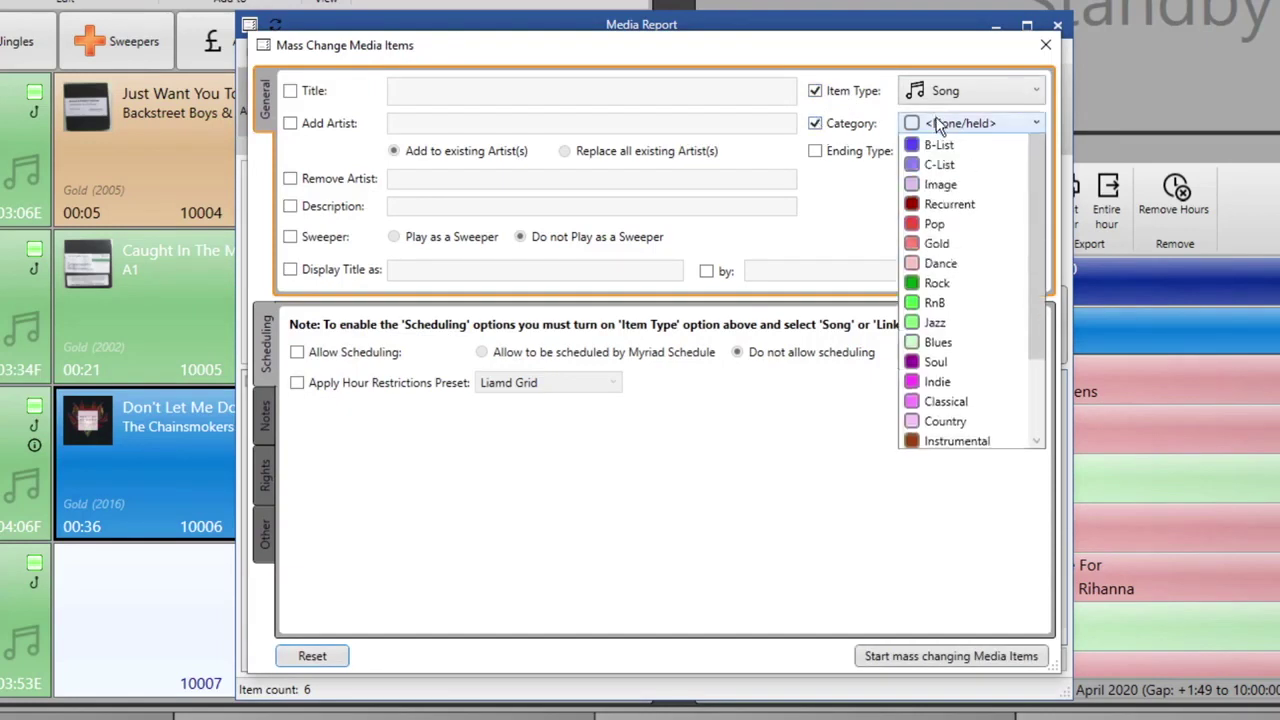
pyautogui.click(940, 263)
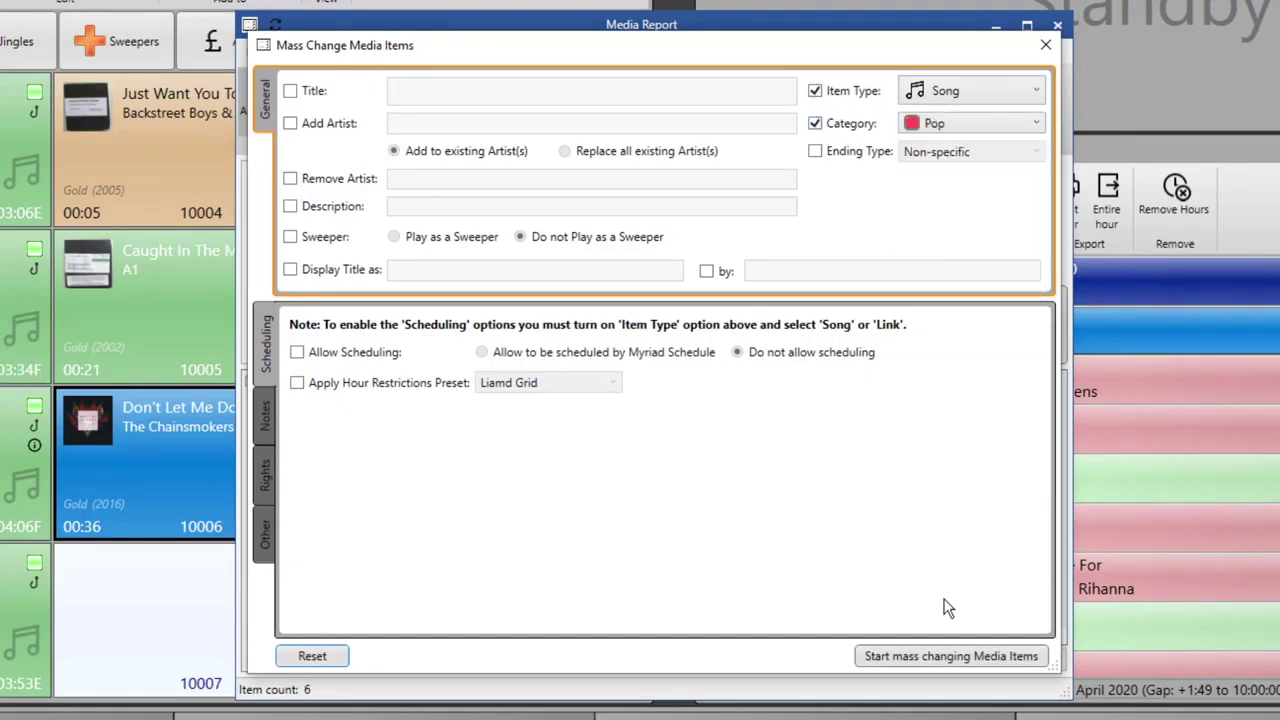
pyautogui.click(903, 657)
pyautogui.click(712, 442)
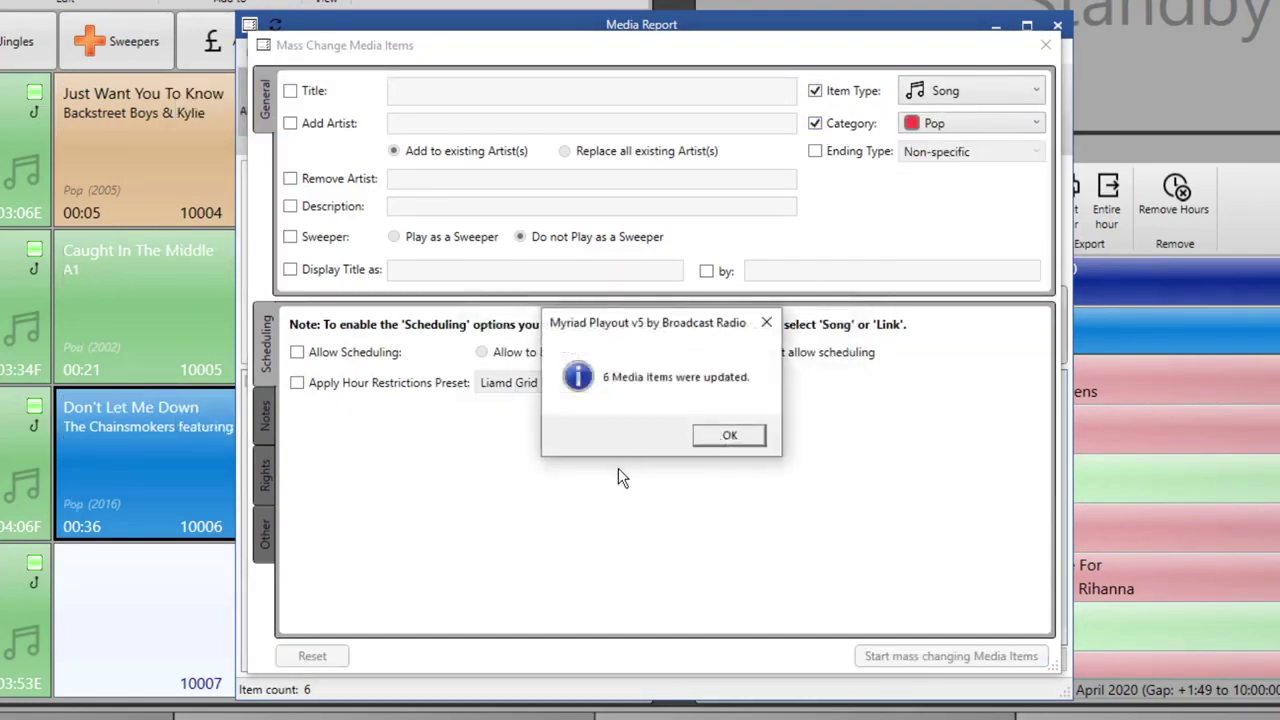
pyautogui.click(727, 434)
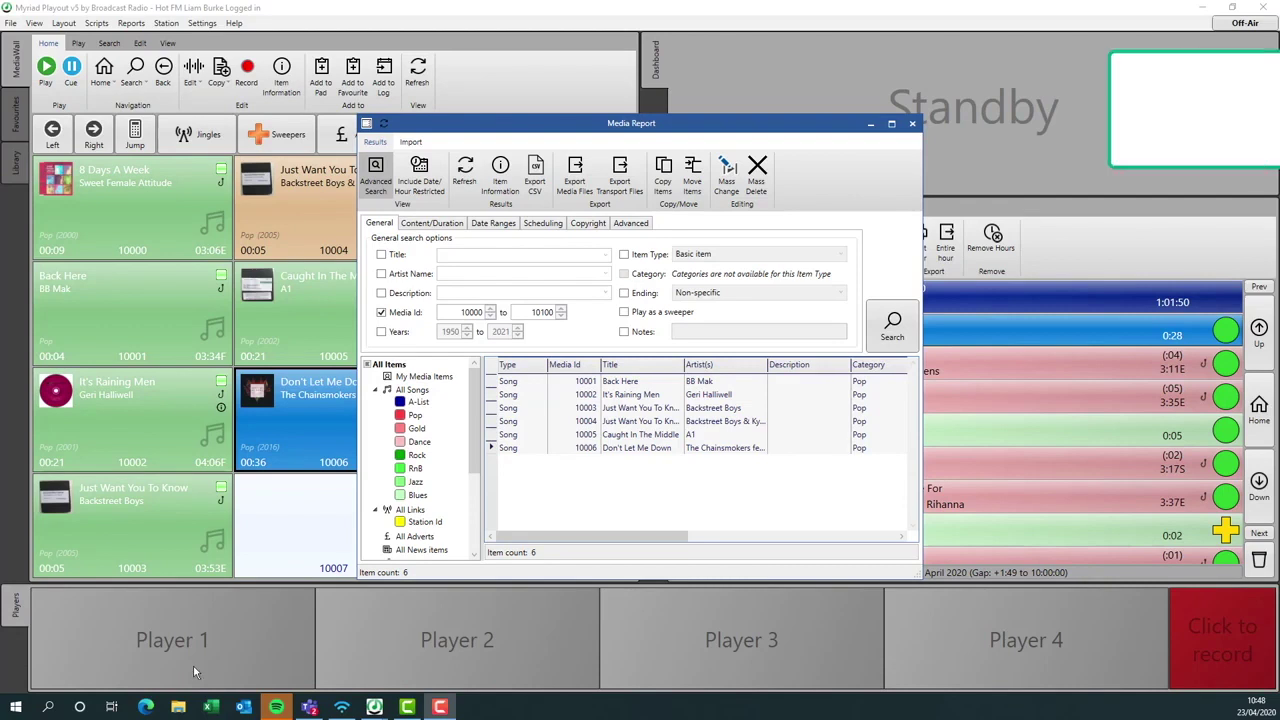
pyautogui.press('Escape')
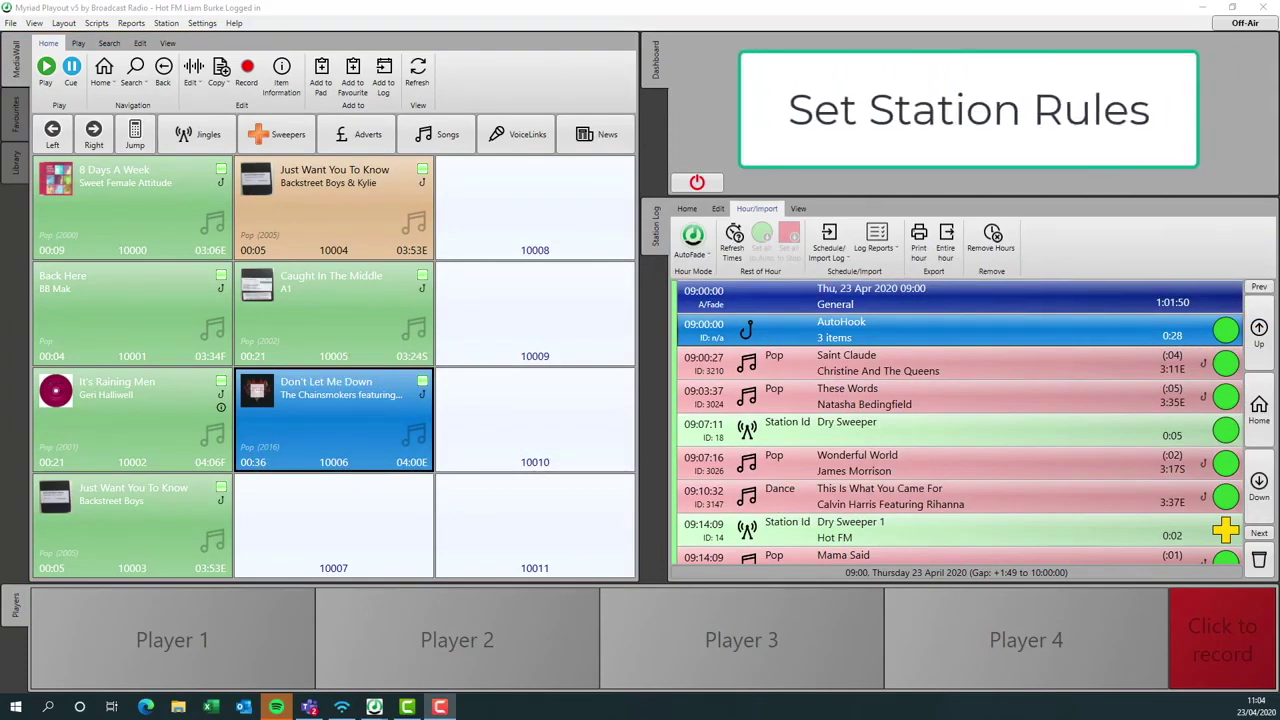
# Step: Open the Hot FM station's scheduler settings from the database settings to view its default schedule rules
pyautogui.click(201, 23)
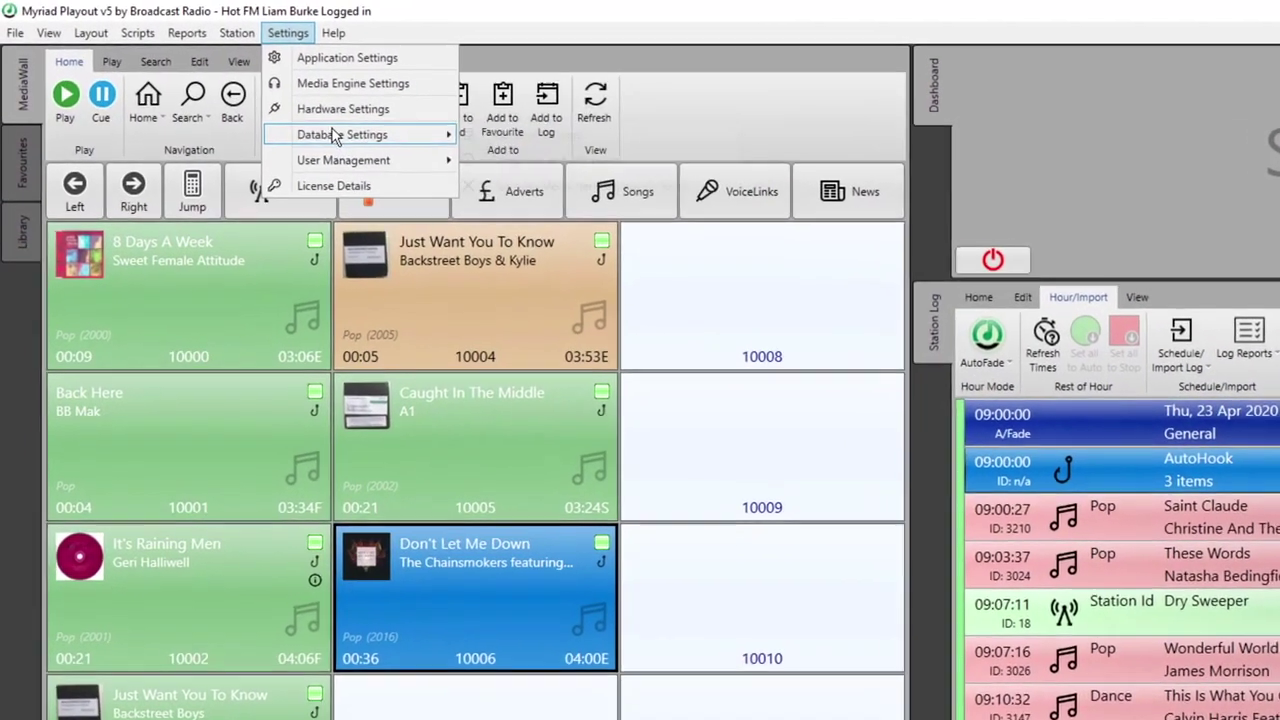
pyautogui.moveTo(335, 135)
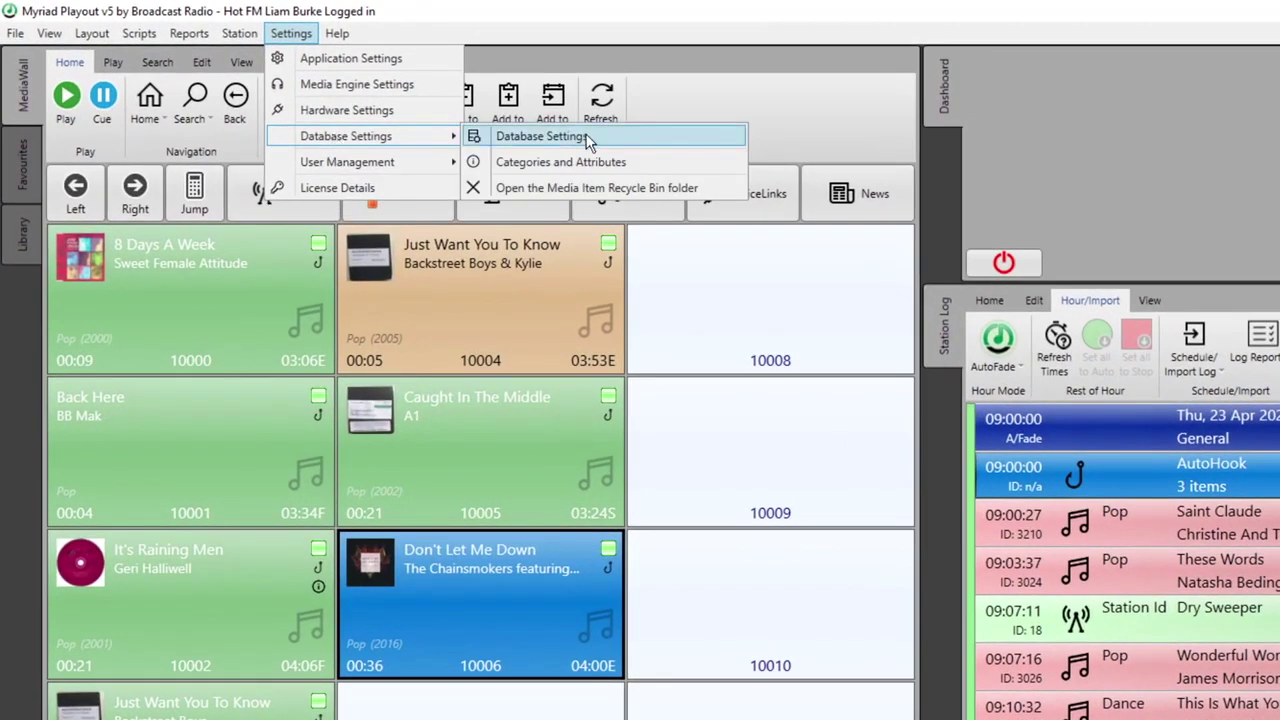
pyautogui.click(588, 143)
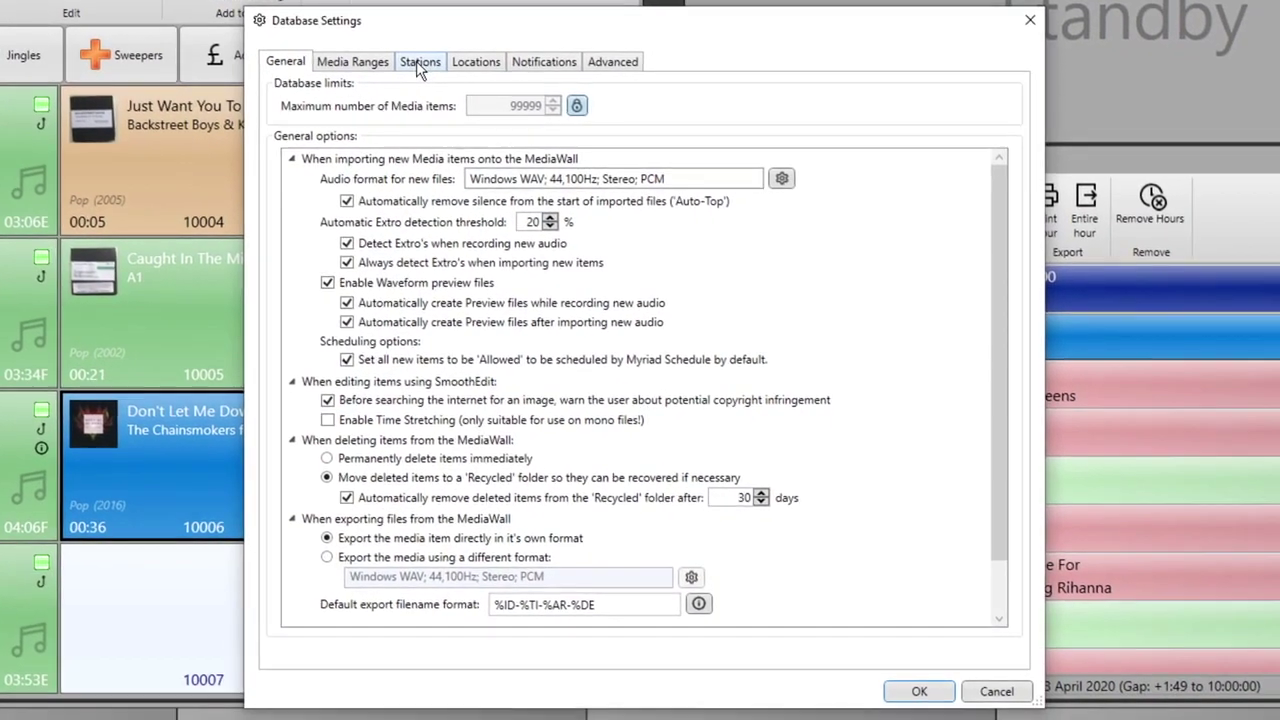
pyautogui.click(420, 63)
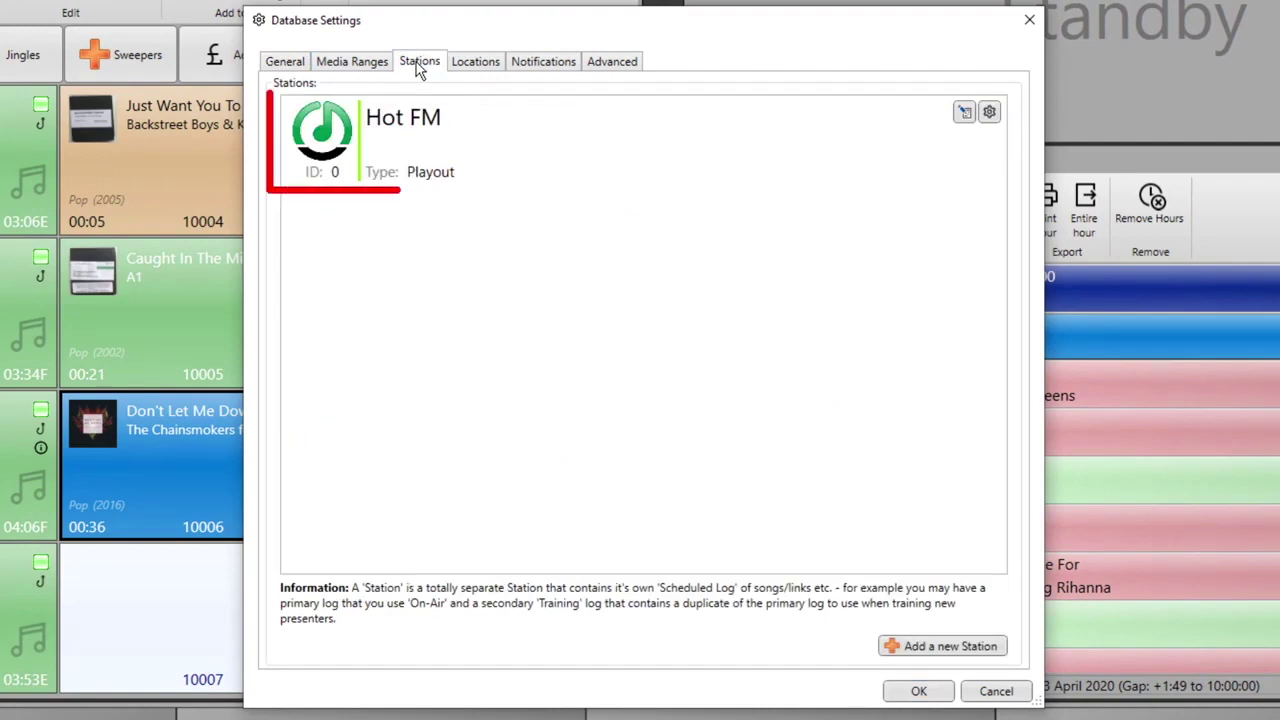
pyautogui.doubleClick(501, 145)
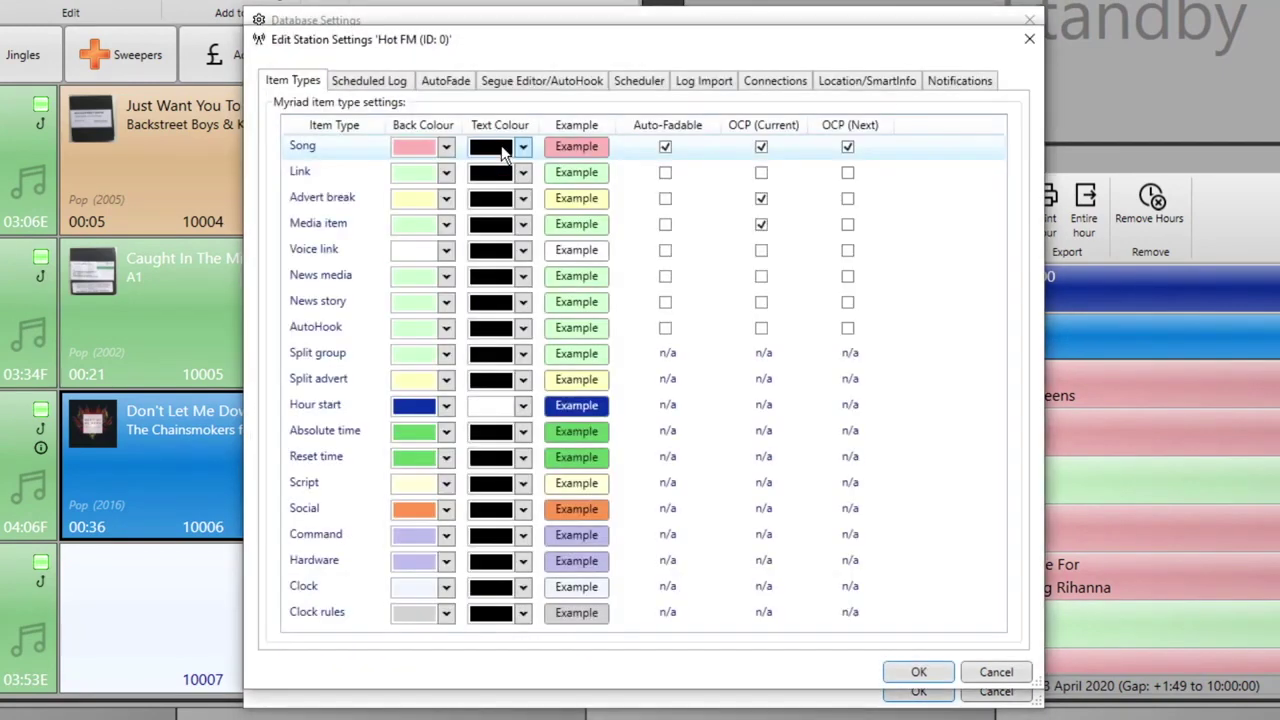
pyautogui.click(657, 83)
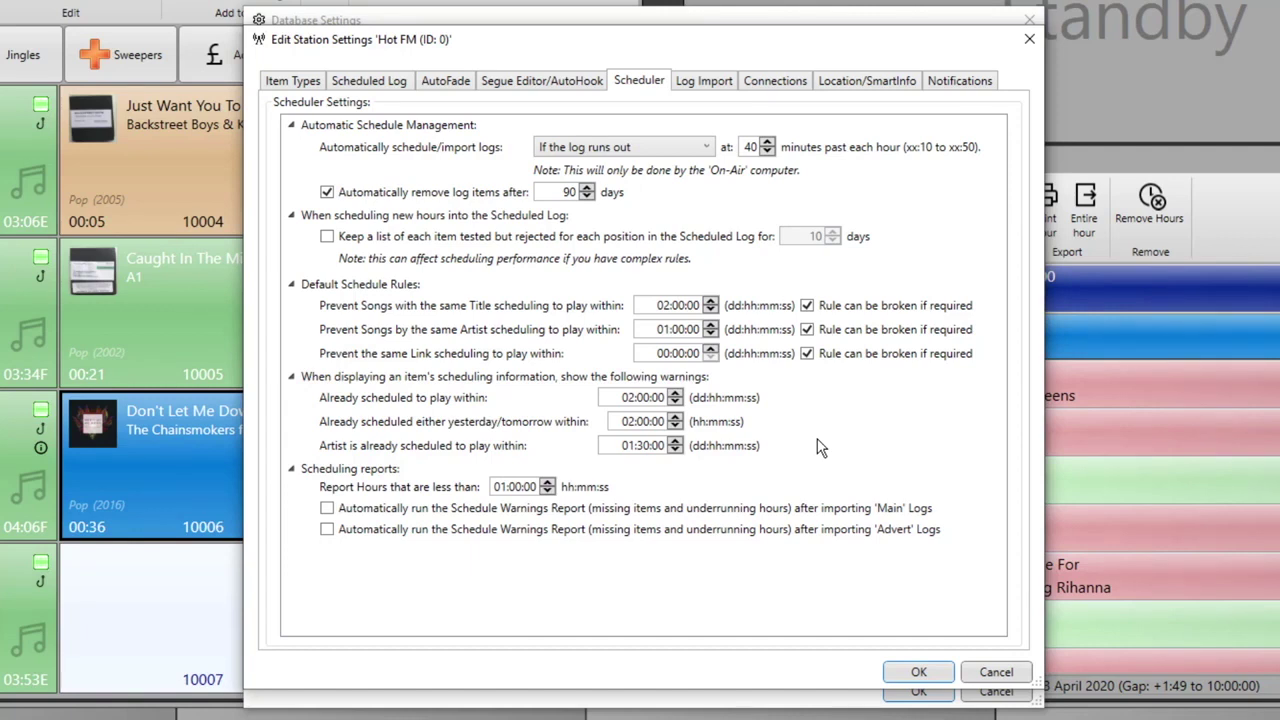
# Step: Switch the same Title rule's "Rule can be broken if required" option off and on again, and close the station and database settings
pyautogui.click(807, 305)
pyautogui.click(807, 306)
pyautogui.click(918, 672)
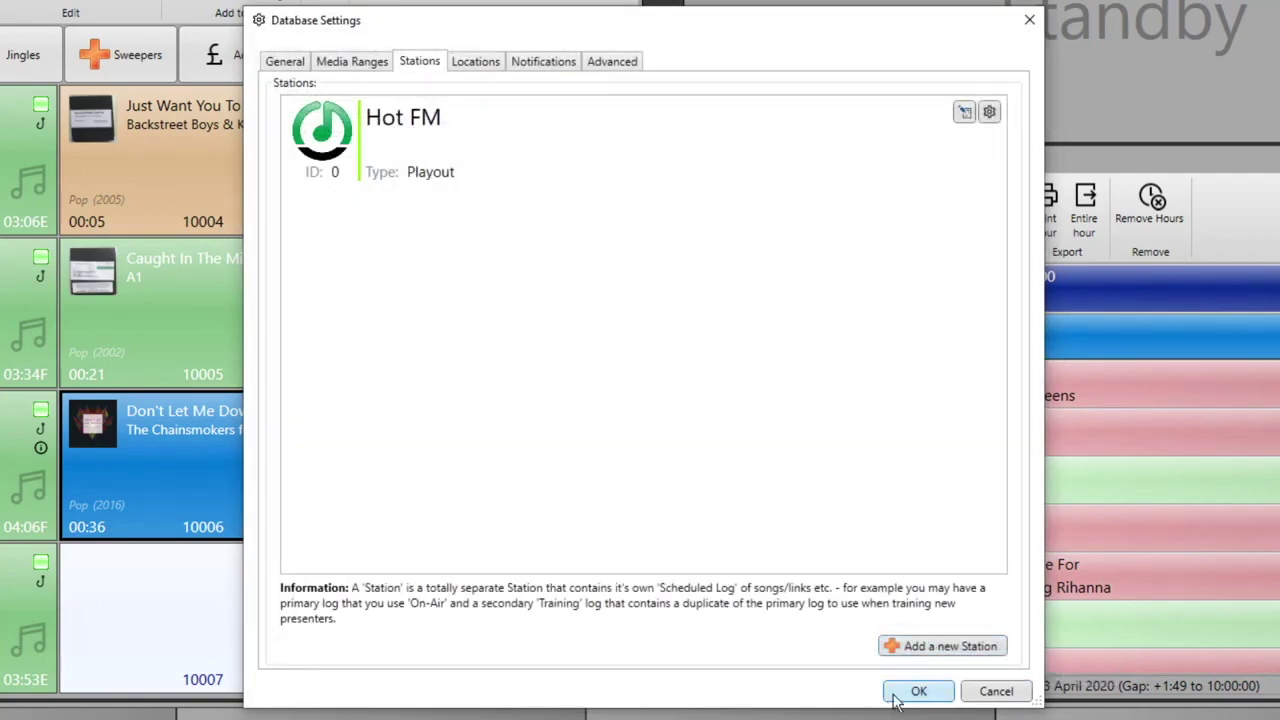
pyautogui.click(897, 695)
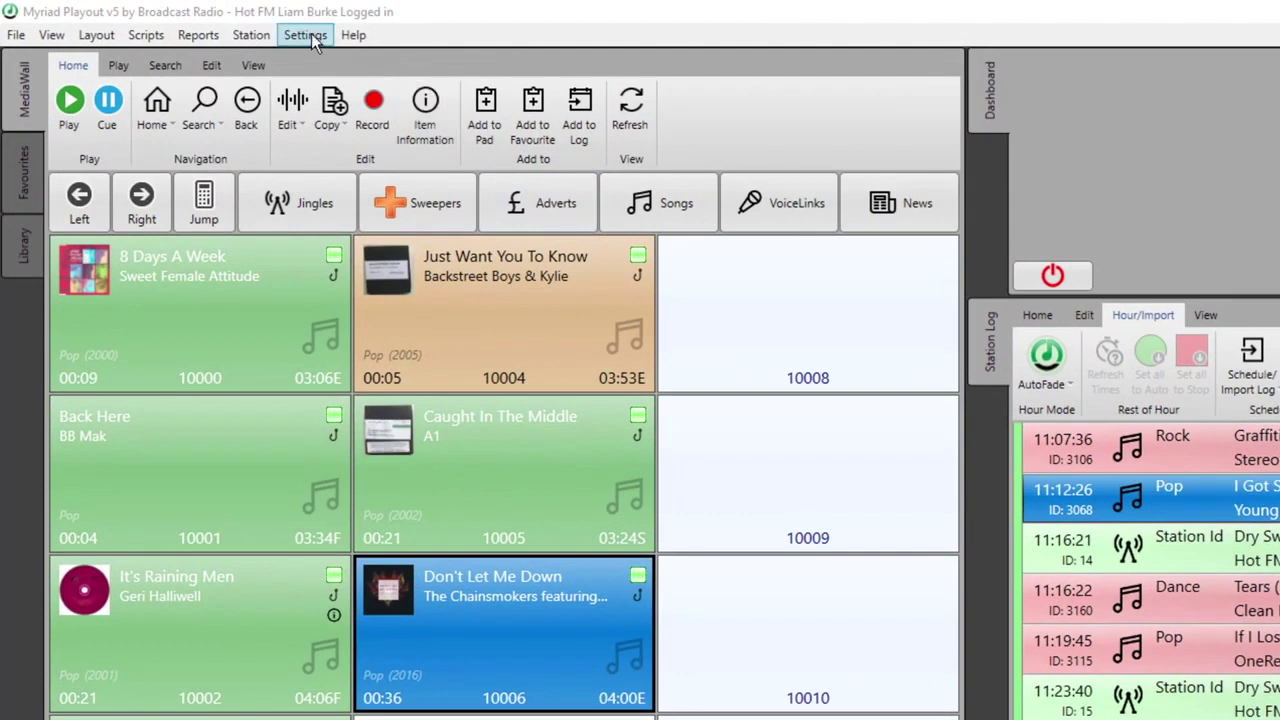
# Step: Give the Pop song category specific scheduling rules with a same-Title separation of 4 hours, and save the categories and attributes
pyautogui.click(306, 36)
pyautogui.moveTo(400, 143)
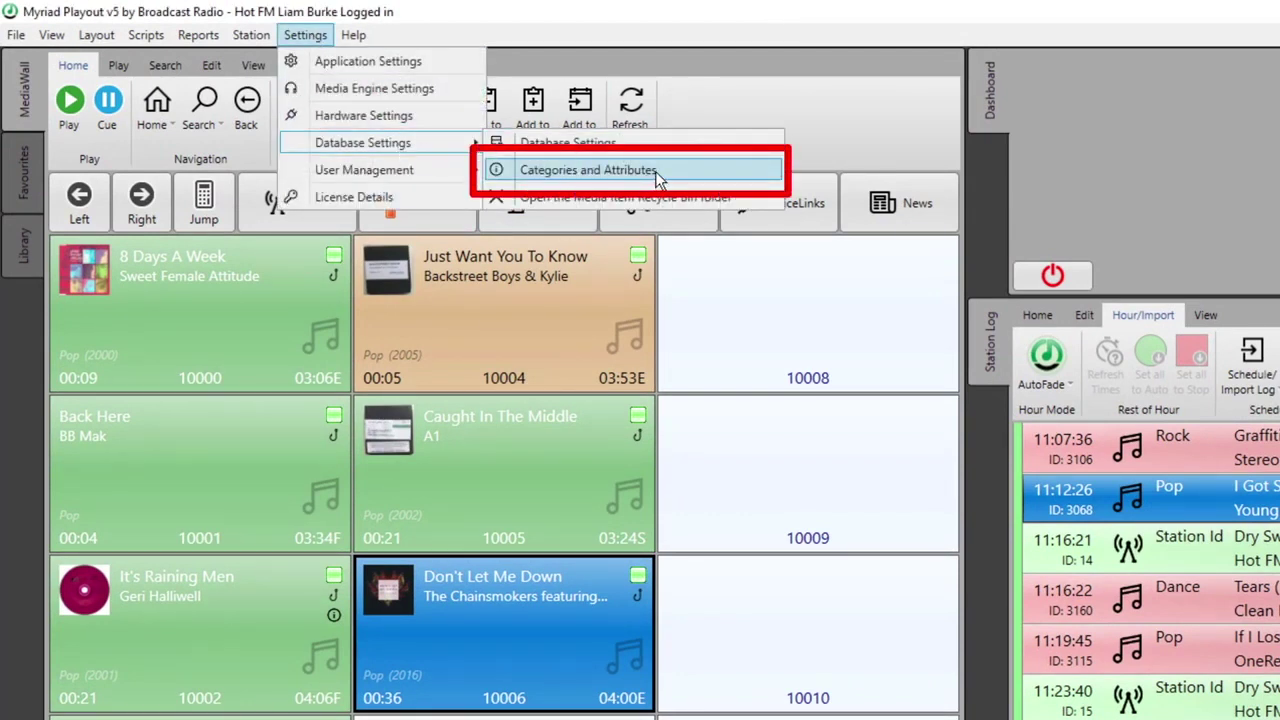
pyautogui.click(653, 178)
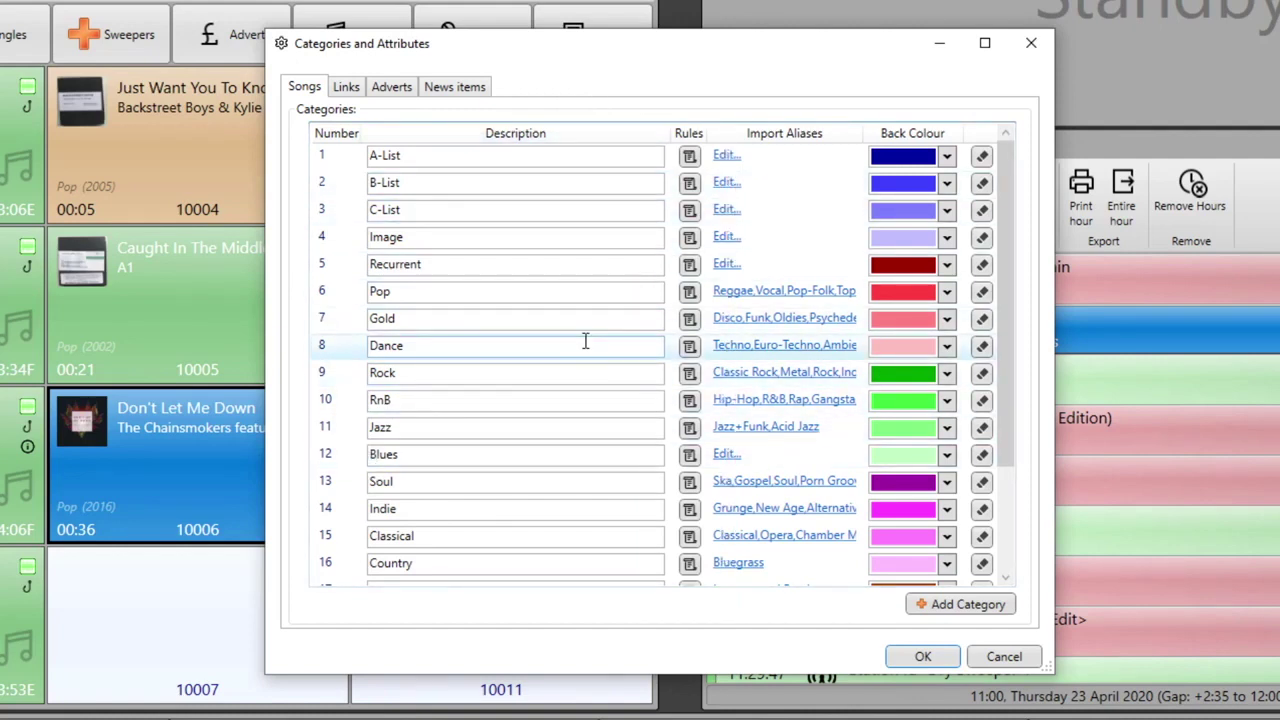
pyautogui.click(691, 300)
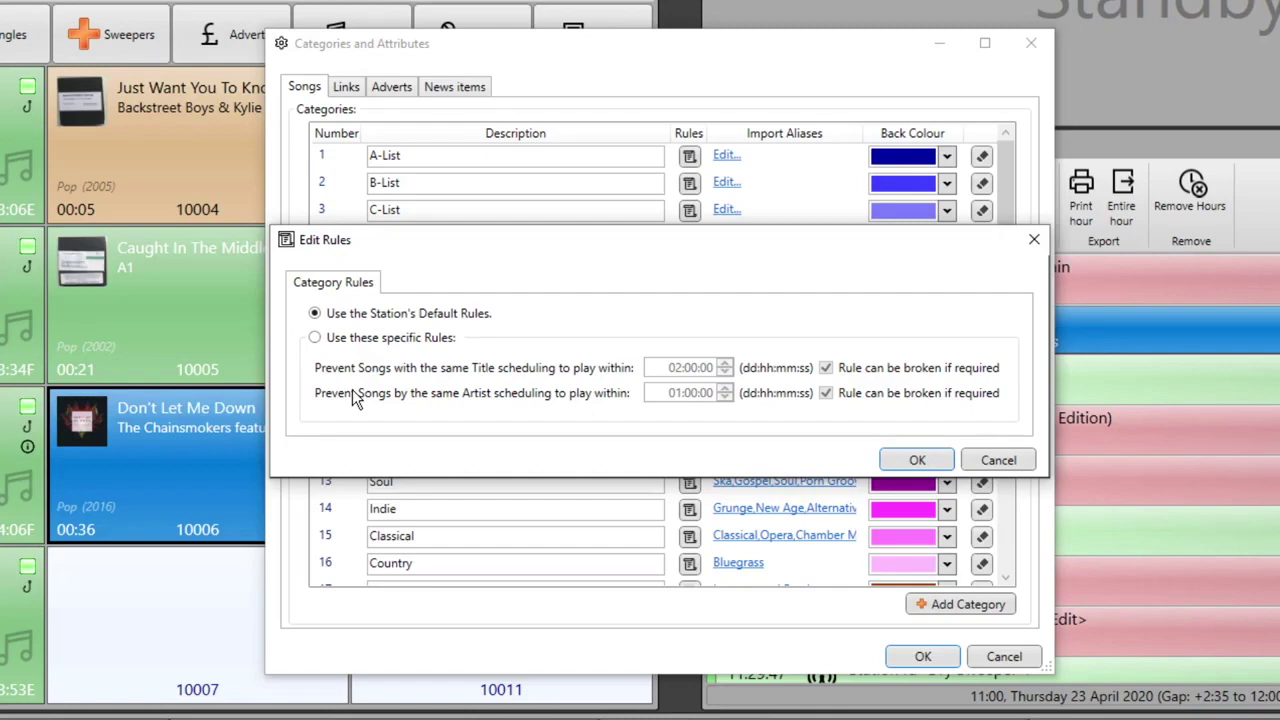
pyautogui.click(316, 338)
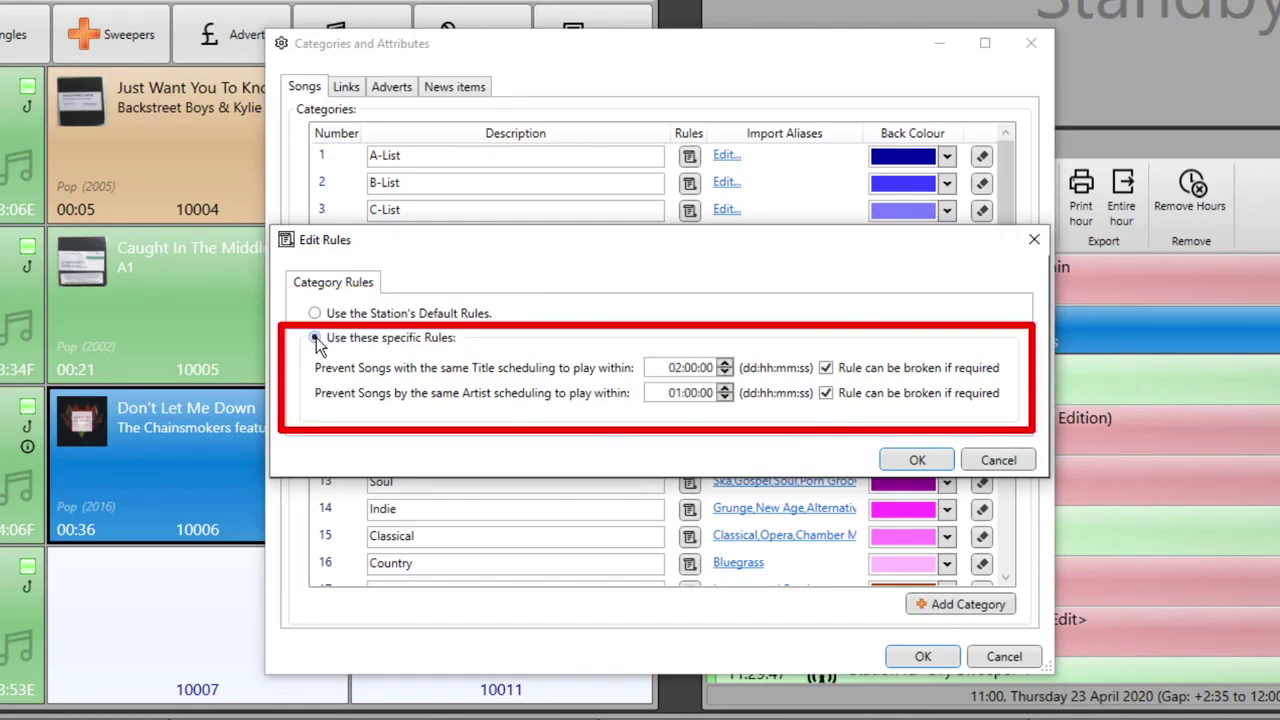
pyautogui.click(676, 367)
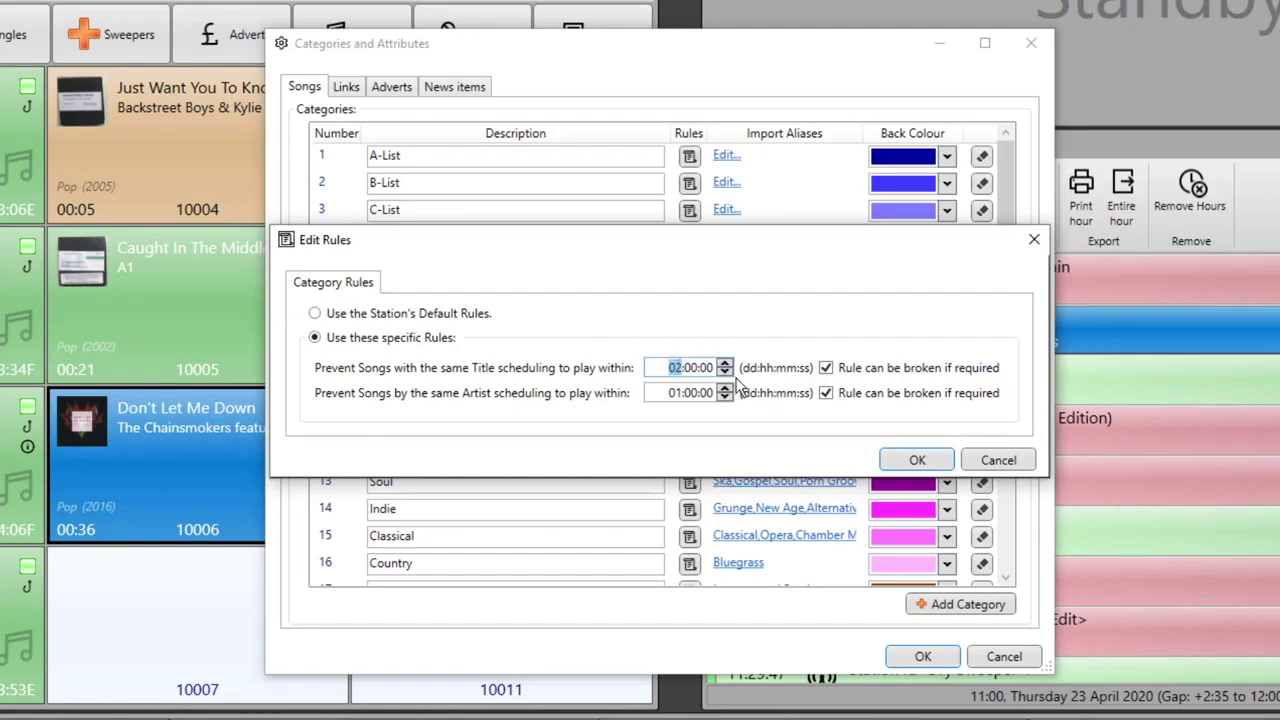
pyautogui.write('4')
pyautogui.click(900, 462)
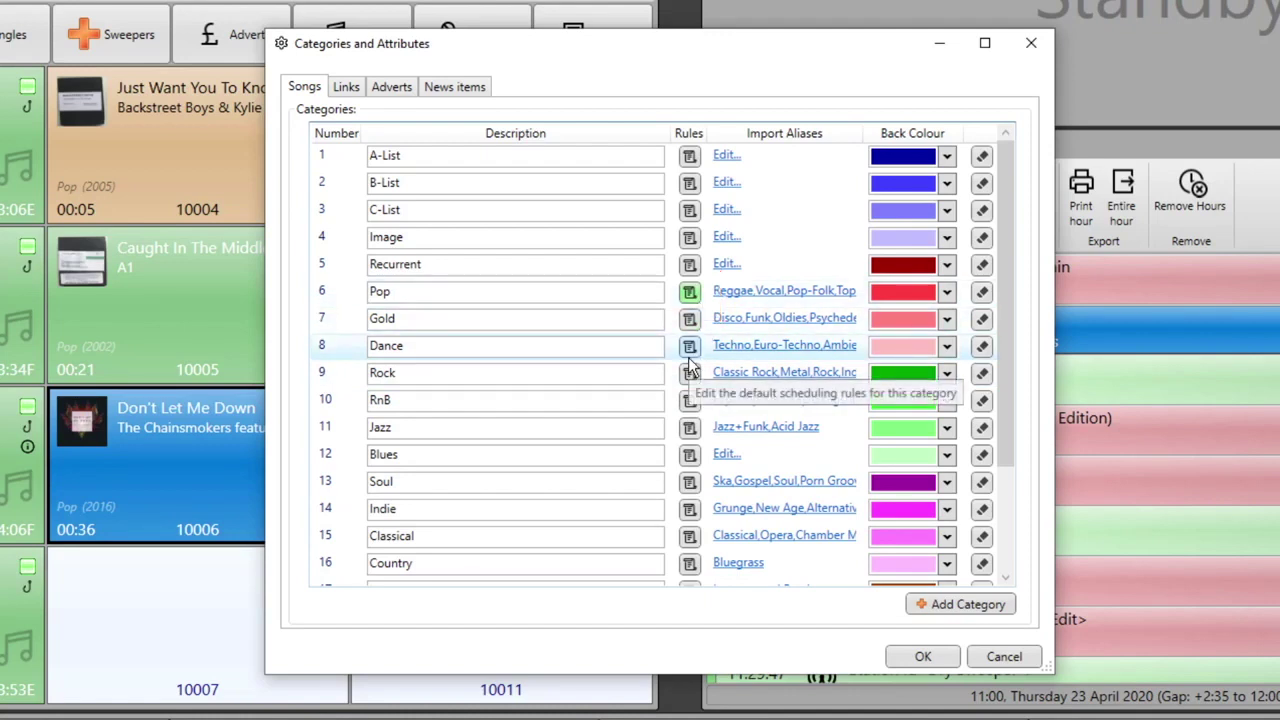
pyautogui.click(918, 657)
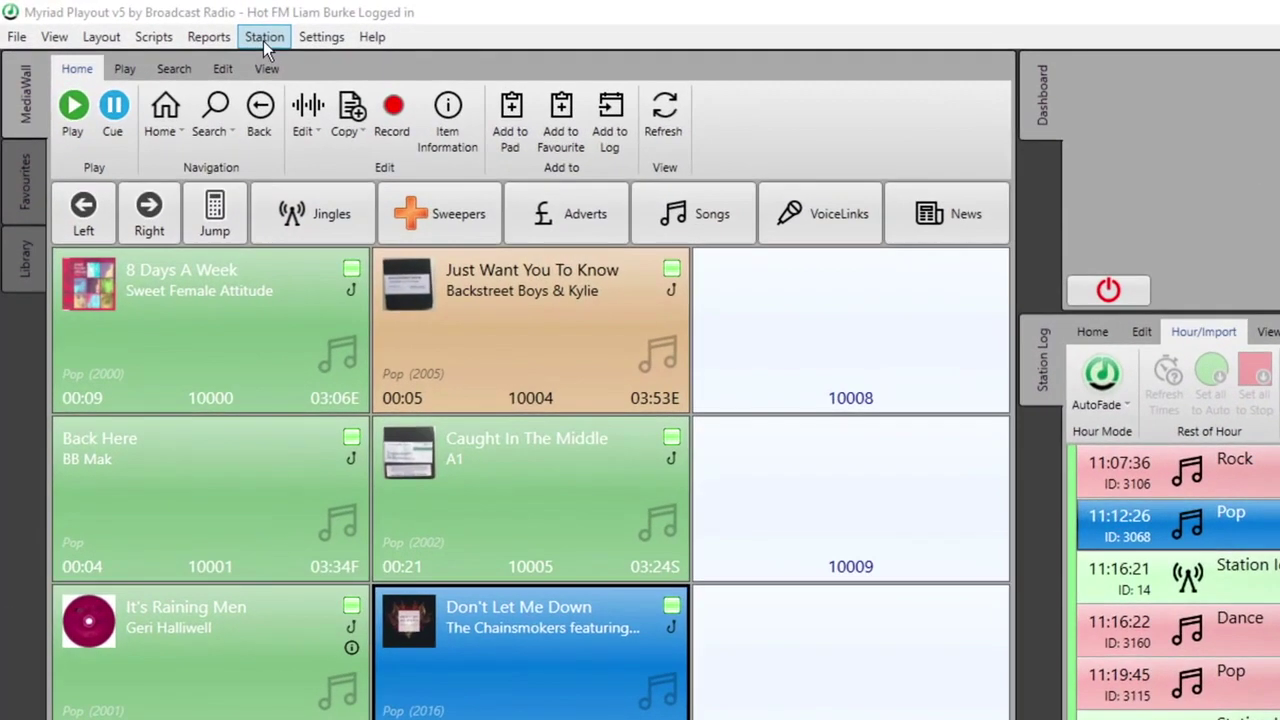
# Step: In Myriad Schedule's Pop clock, give the Dance category specific rules with a same-Title separation of 1 hour, and save the clocks
pyautogui.click(263, 41)
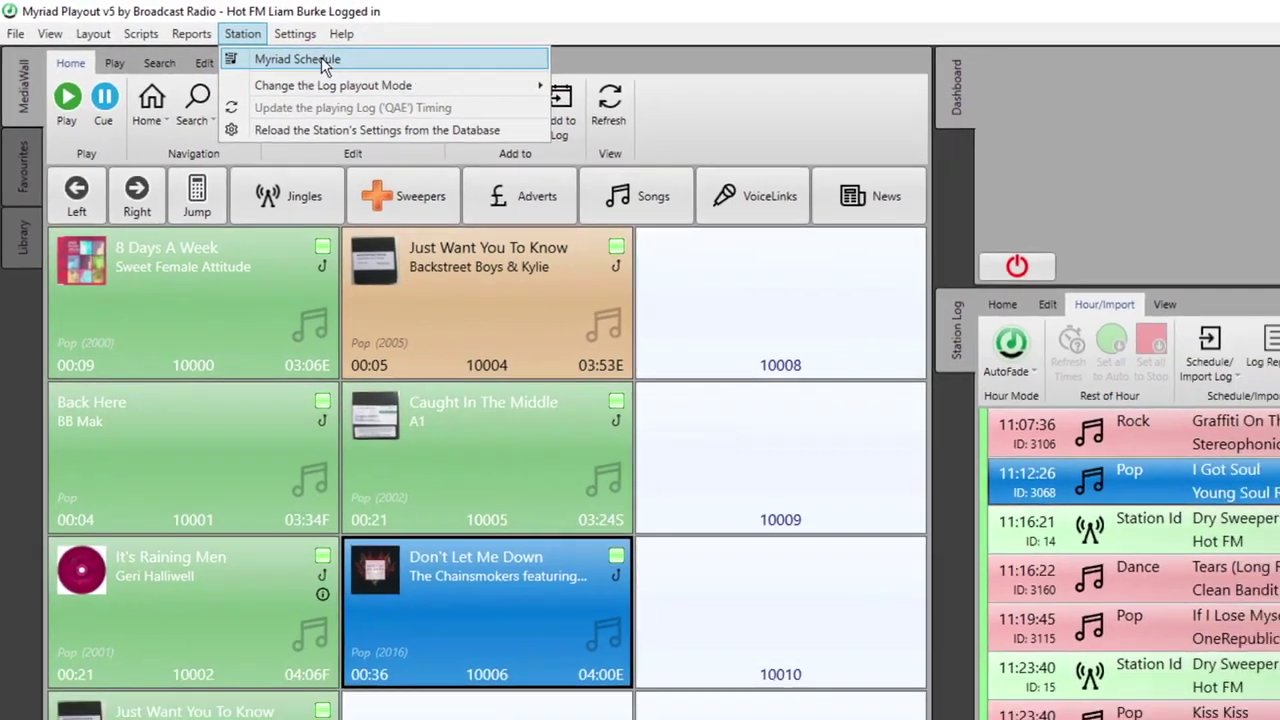
pyautogui.click(340, 66)
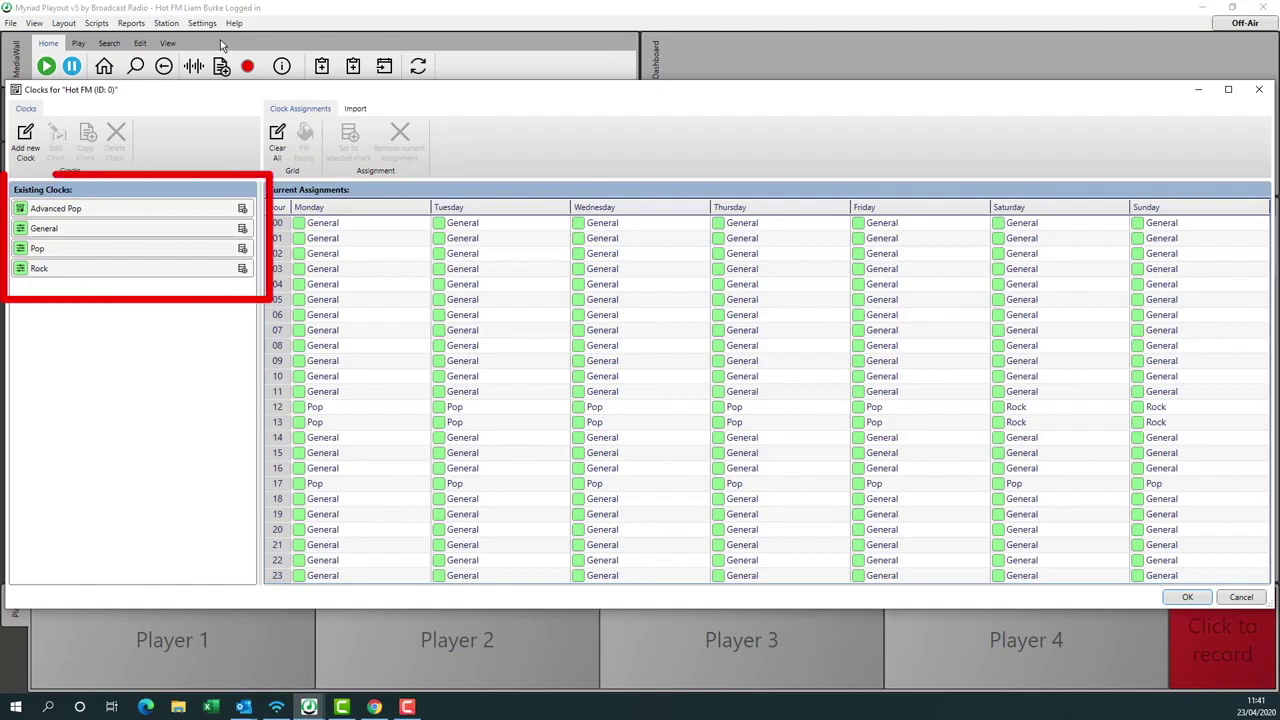
pyautogui.doubleClick(131, 256)
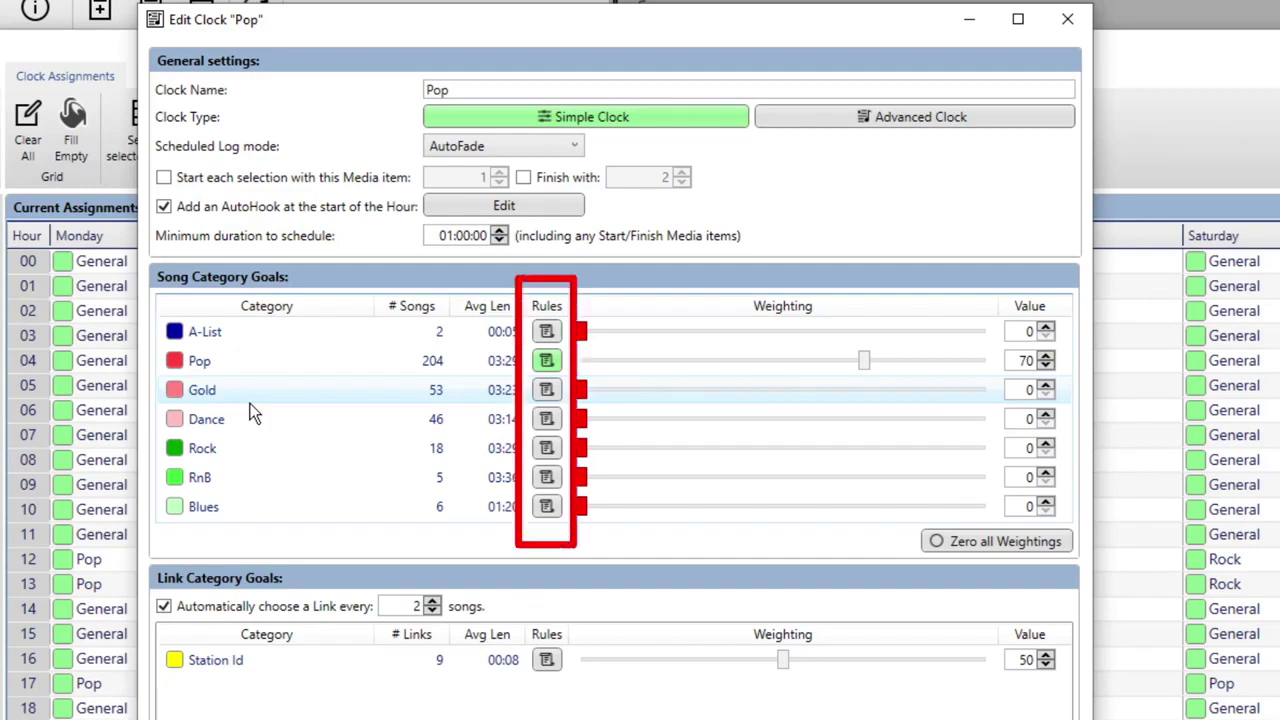
pyautogui.click(547, 420)
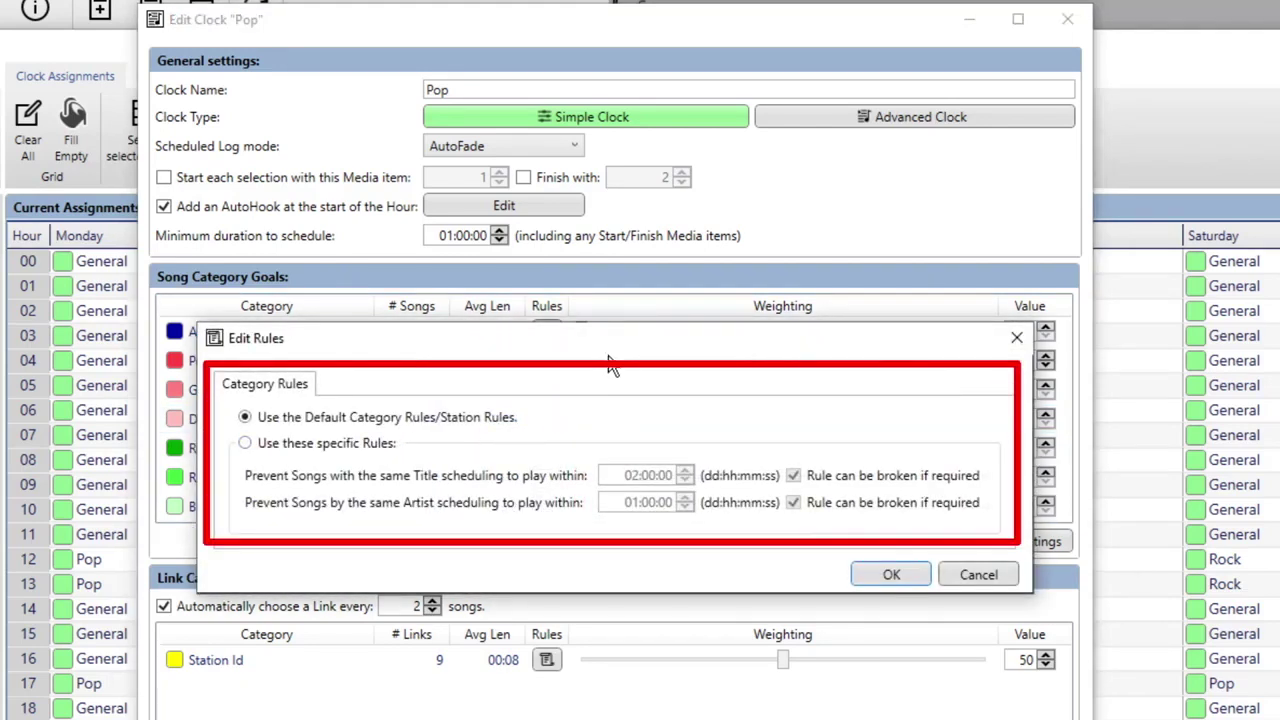
pyautogui.click(346, 443)
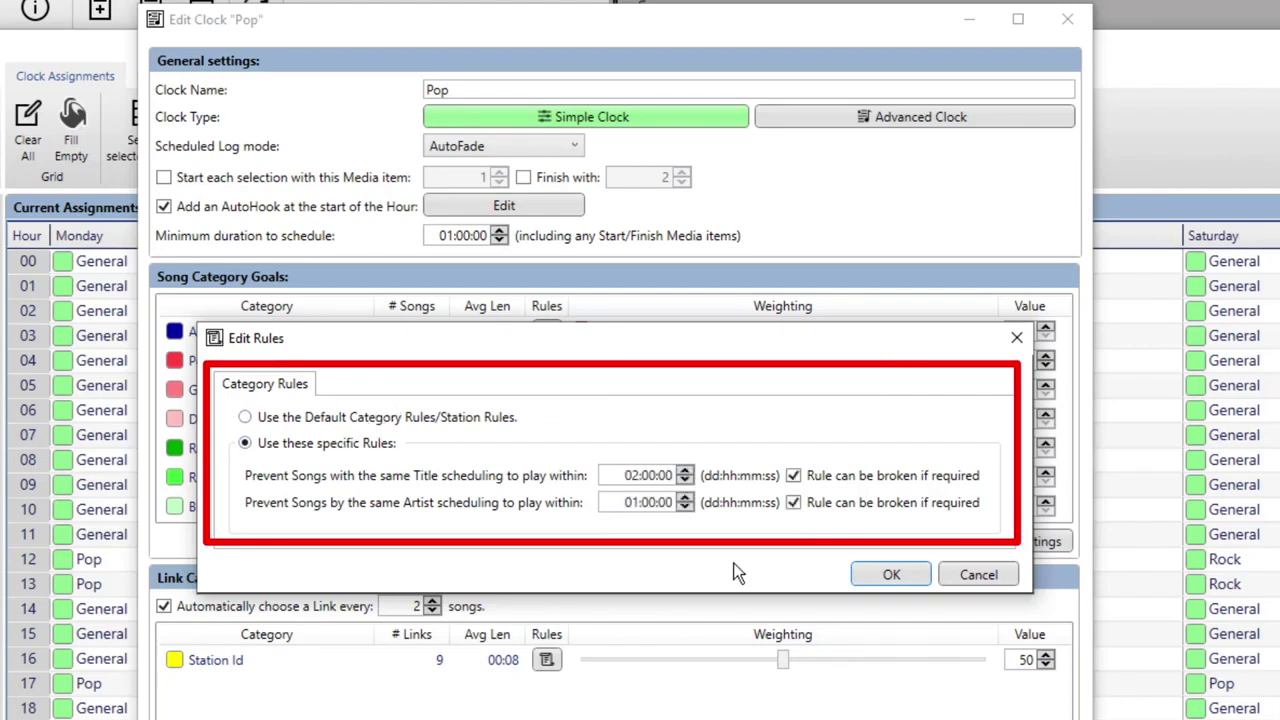
pyautogui.click(629, 478)
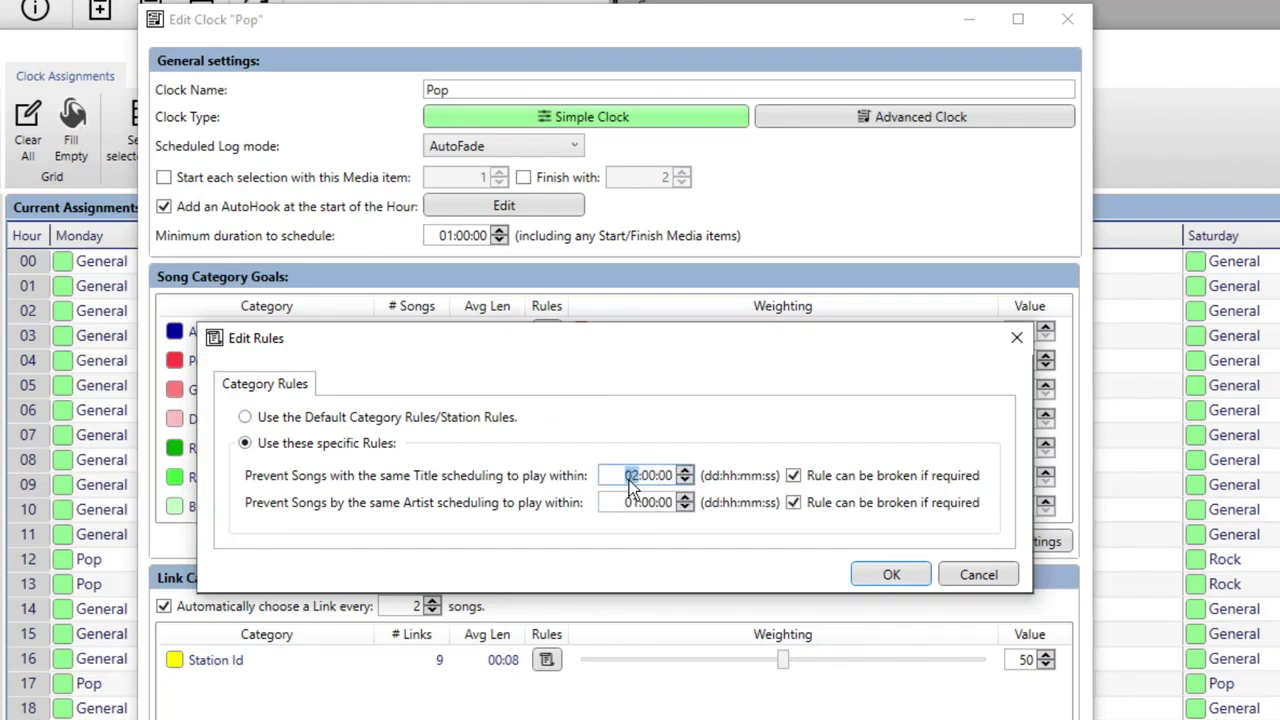
pyautogui.write('01')
pyautogui.click(873, 575)
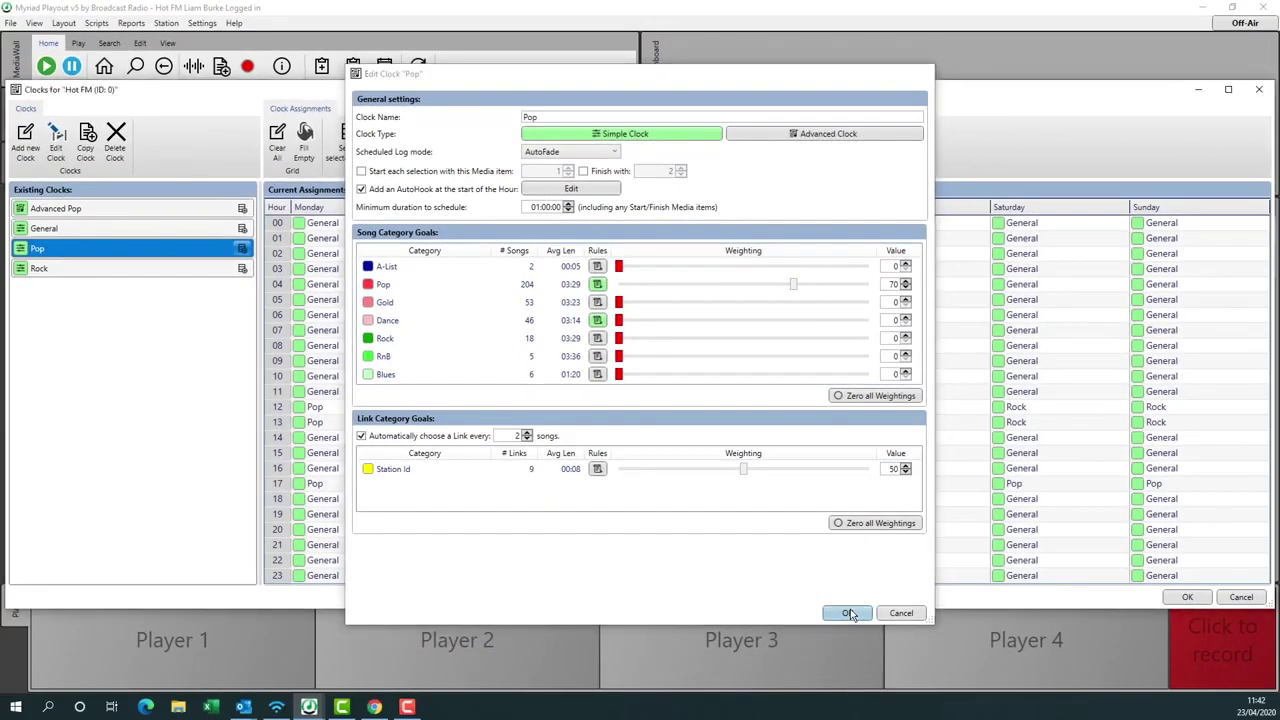
pyautogui.click(848, 611)
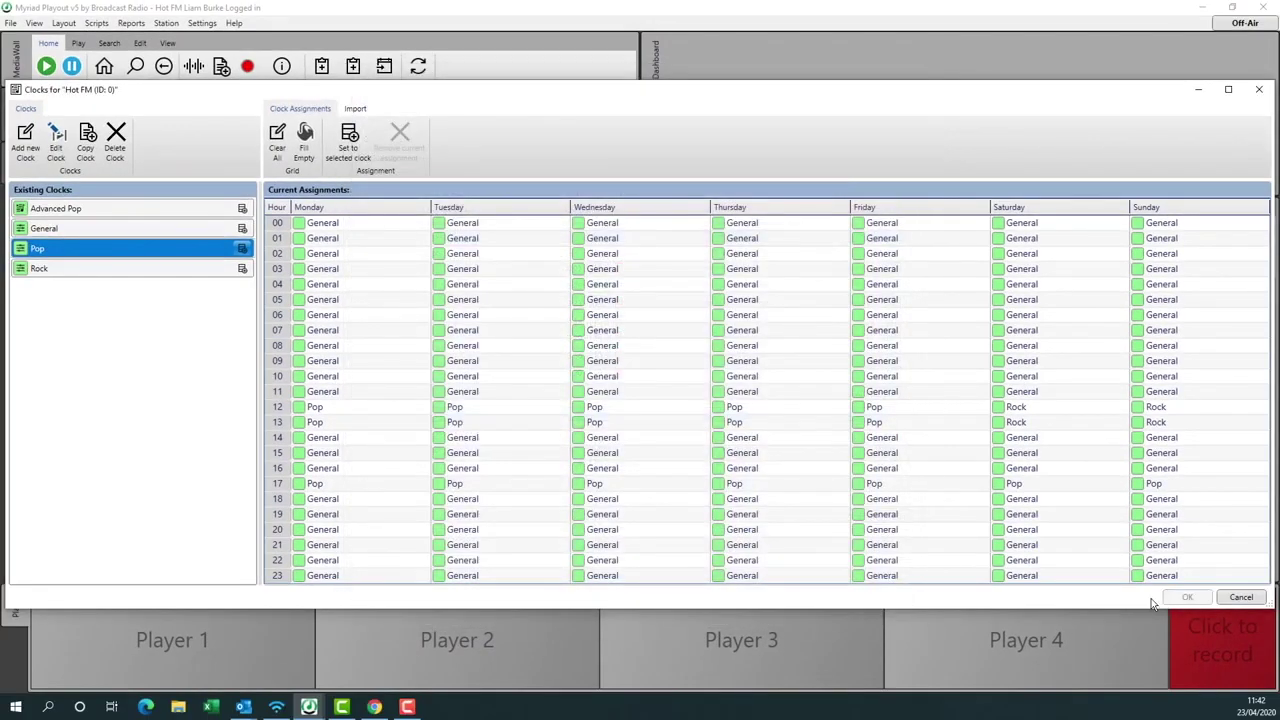
pyautogui.click(1187, 597)
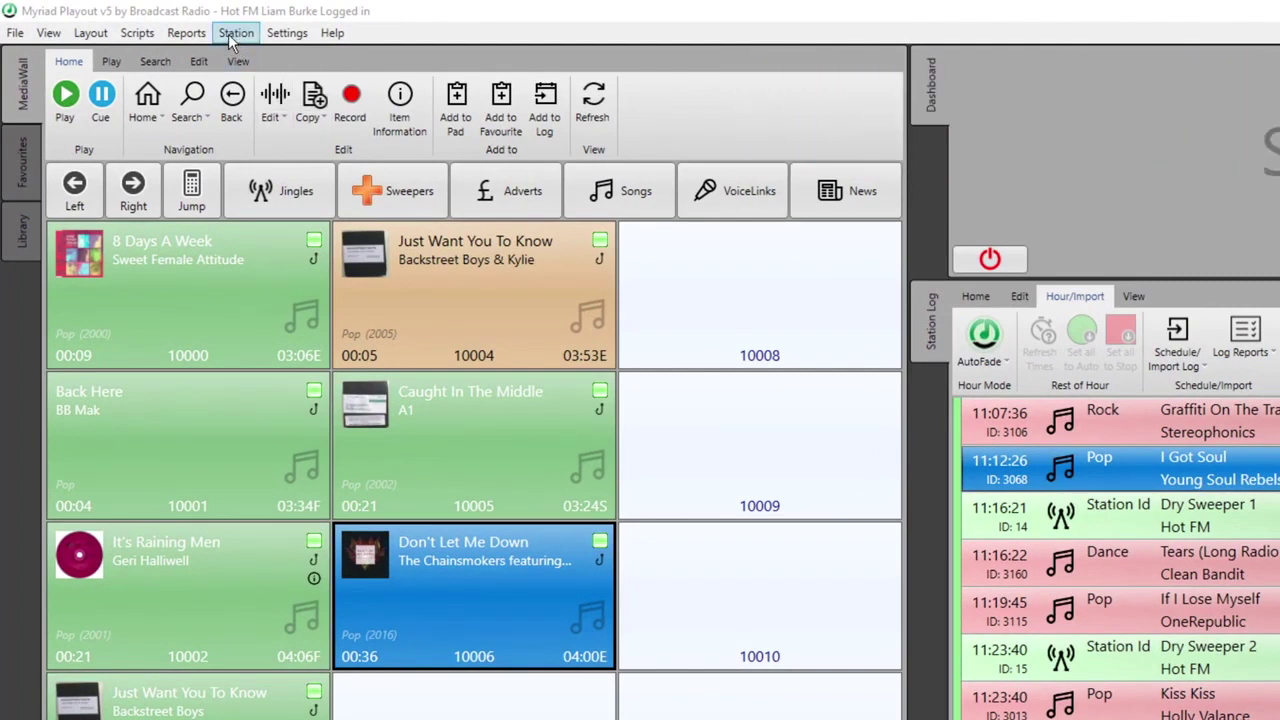
# Step: Reopen the Hot FM clocks in Myriad Schedule in a narrower, repositioned window, and view the import options and clock assignments
pyautogui.click(228, 34)
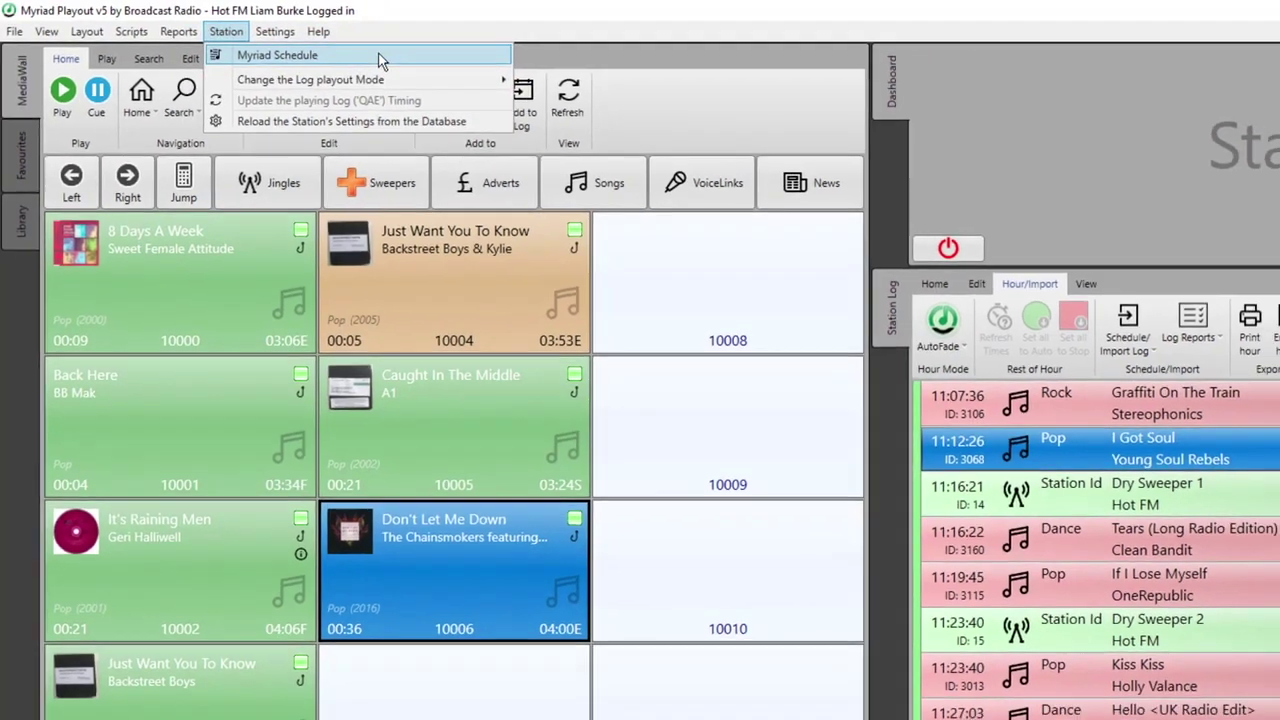
pyautogui.click(395, 58)
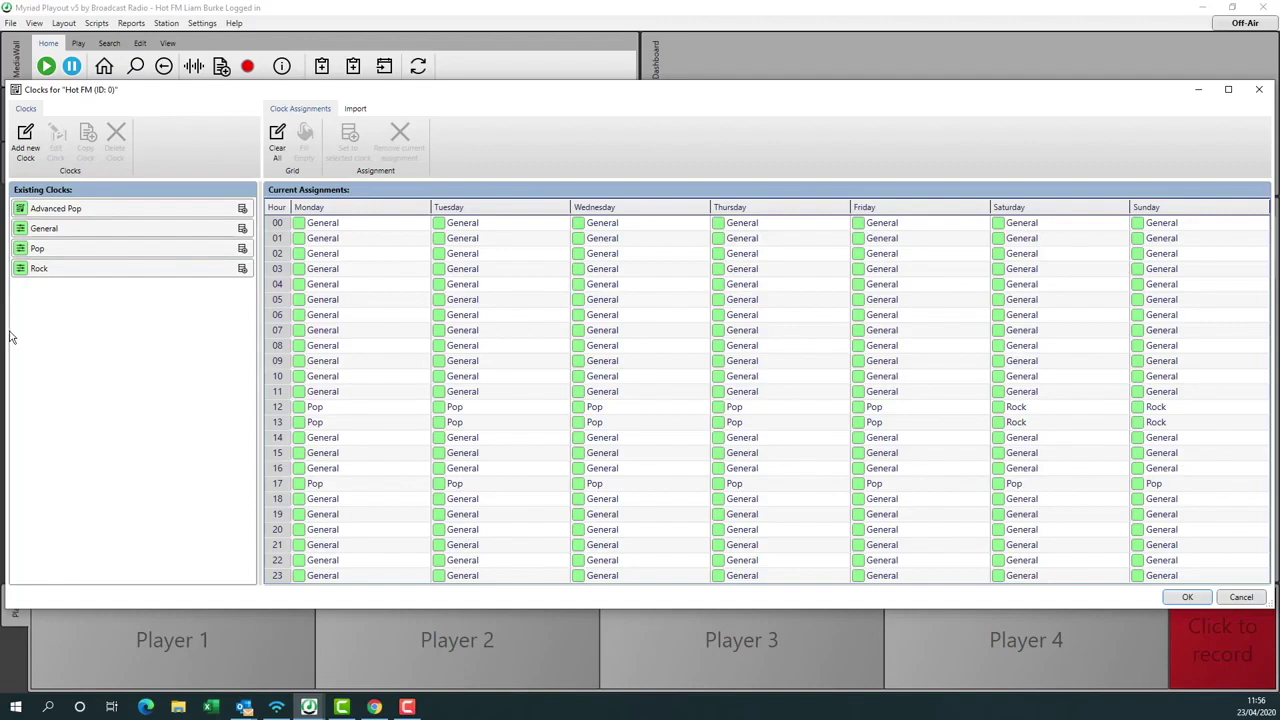
pyautogui.moveTo(6, 332); pyautogui.dragTo(523, 318)
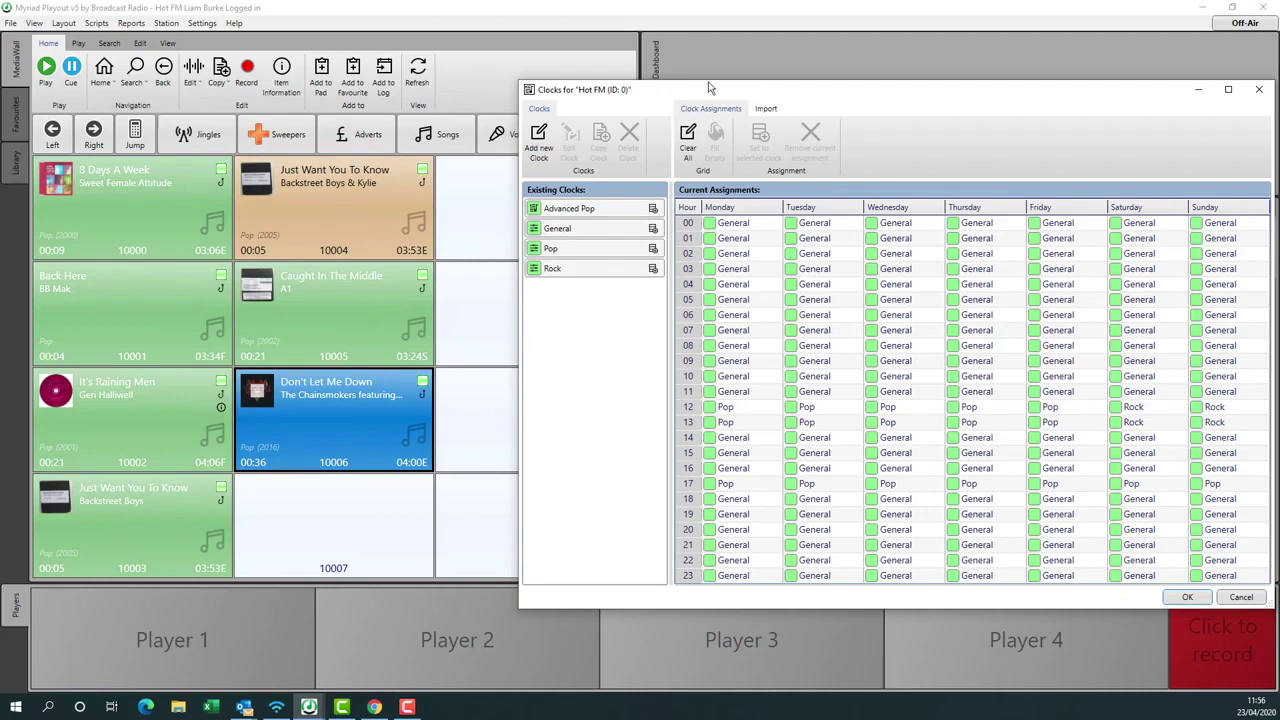
pyautogui.moveTo(711, 88); pyautogui.dragTo(440, 48)
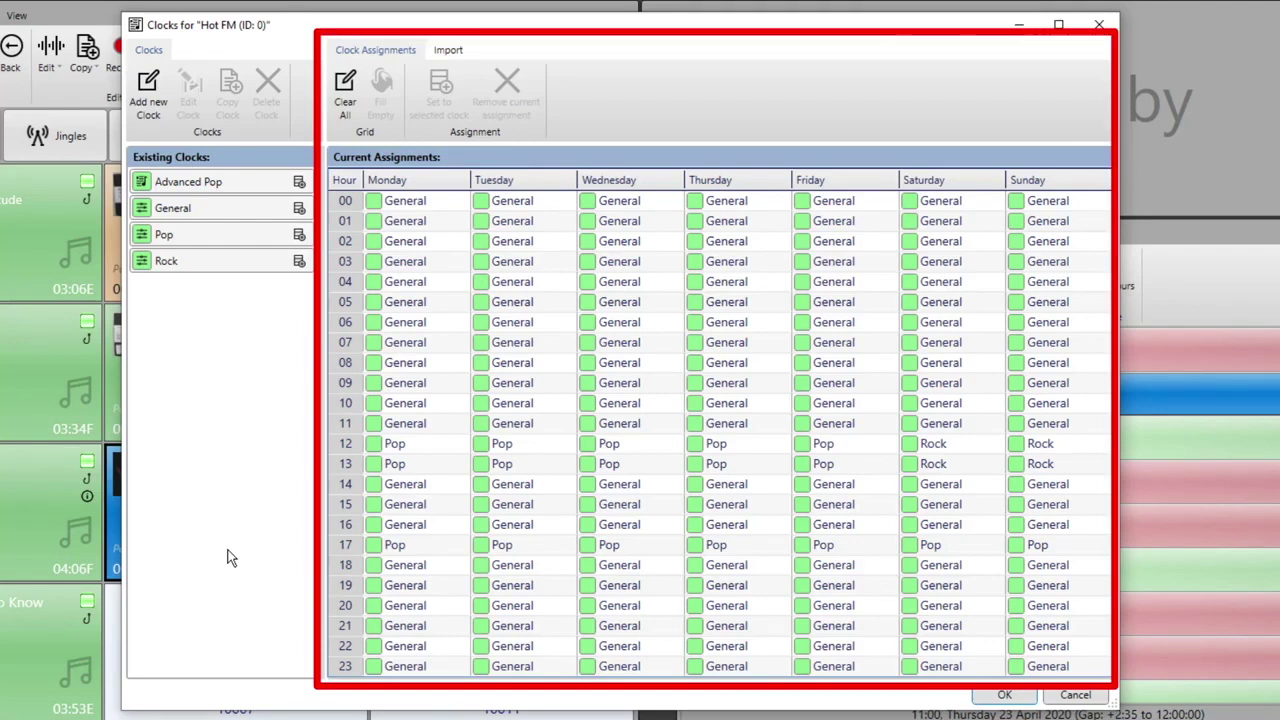
pyautogui.click(455, 50)
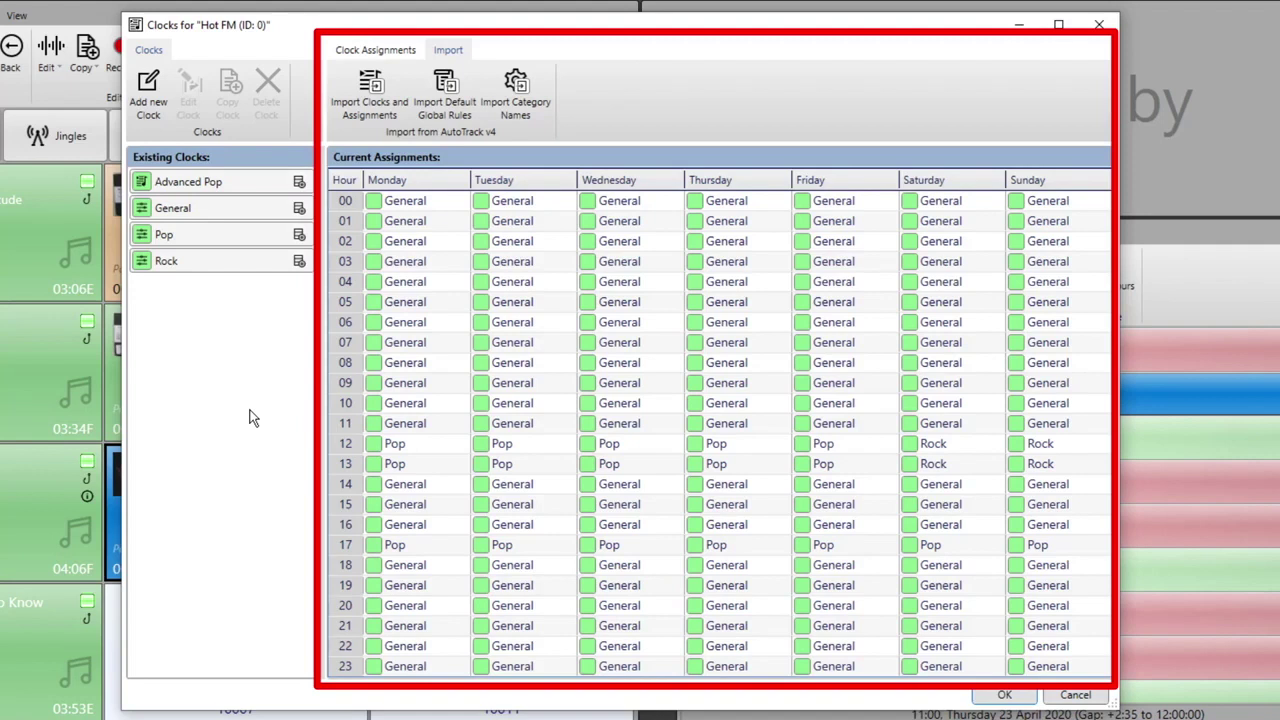
pyautogui.click(366, 49)
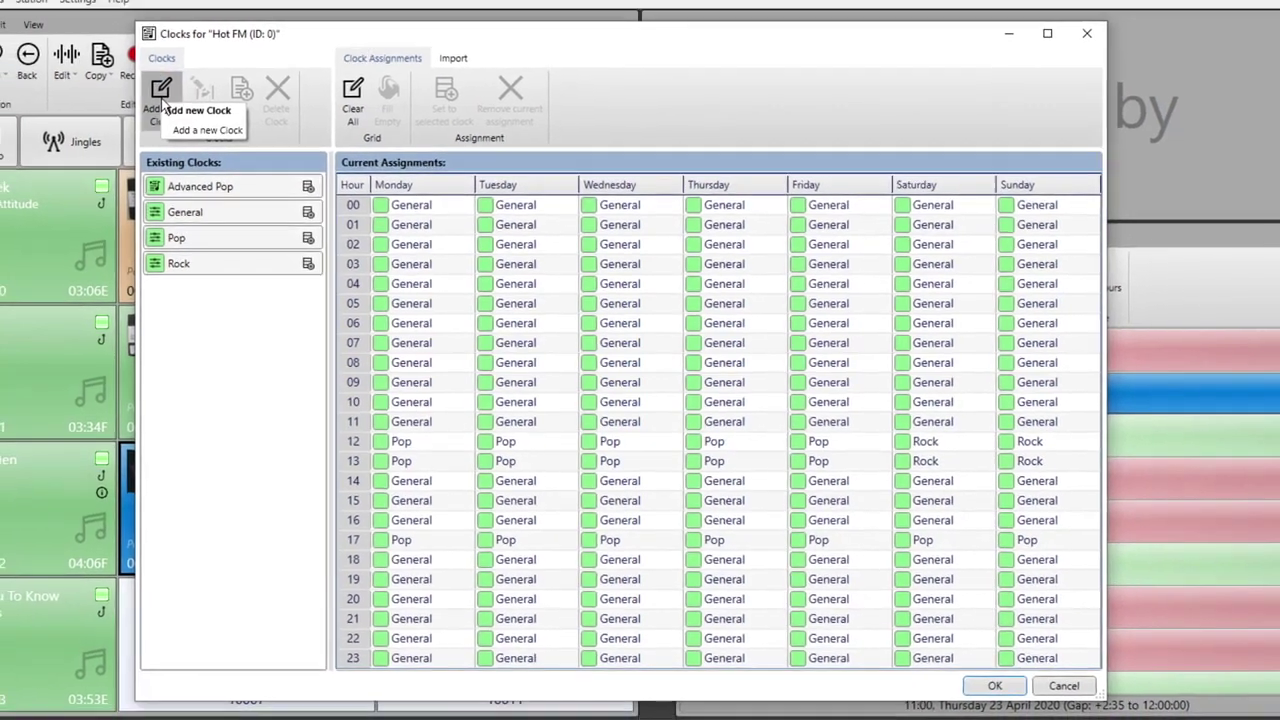
# Step: Add a new simple clock named My Simple Clock with the scheduled log mode LiveAssist
pyautogui.click(150, 95)
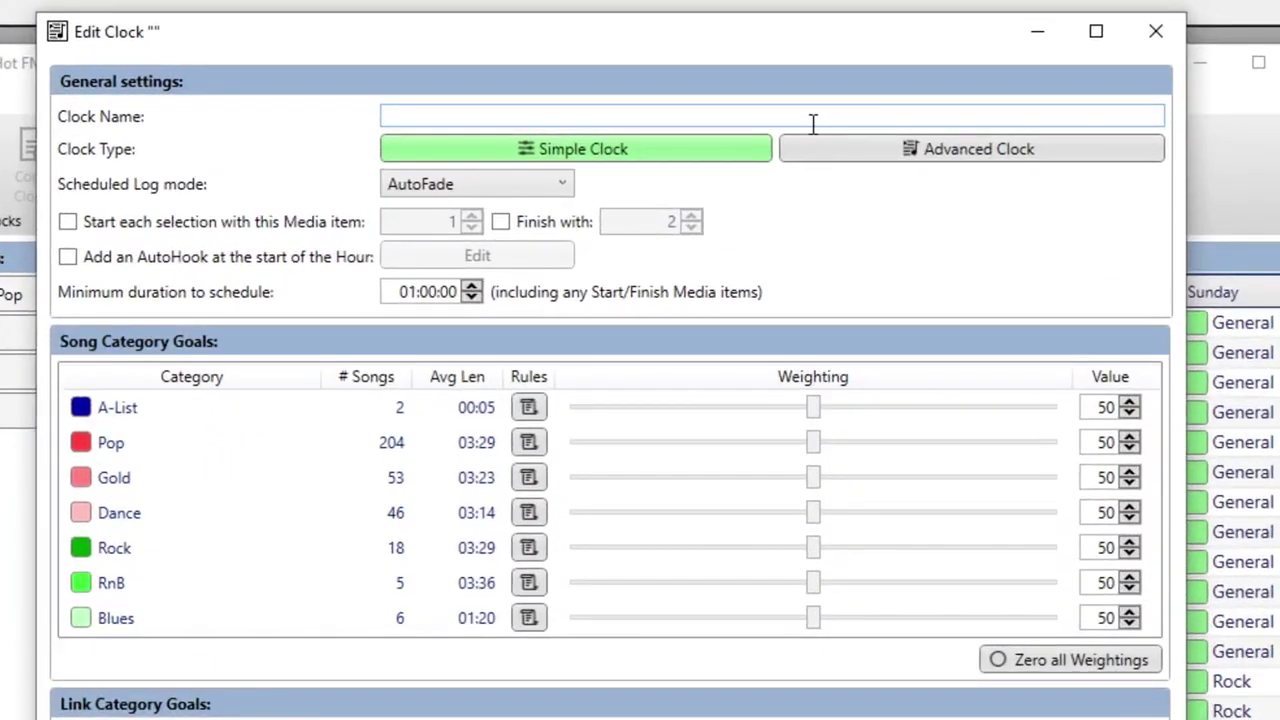
pyautogui.write('My Simple Clock')
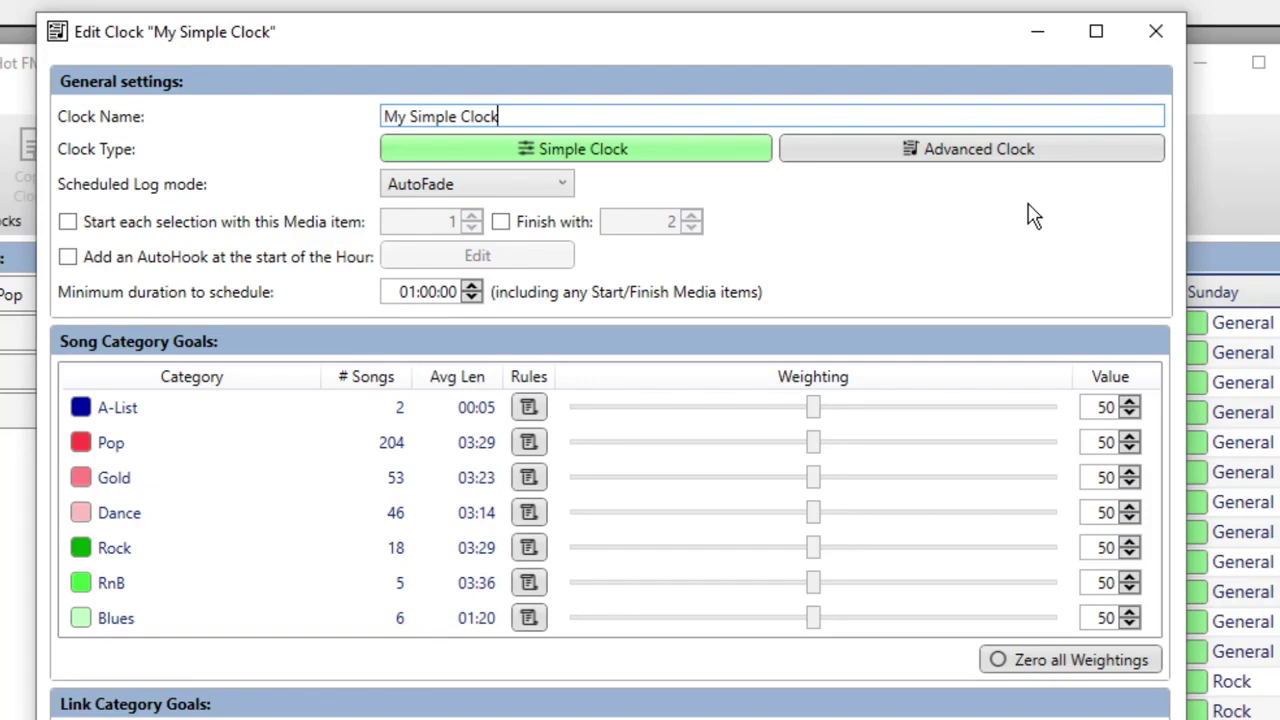
pyautogui.click(562, 188)
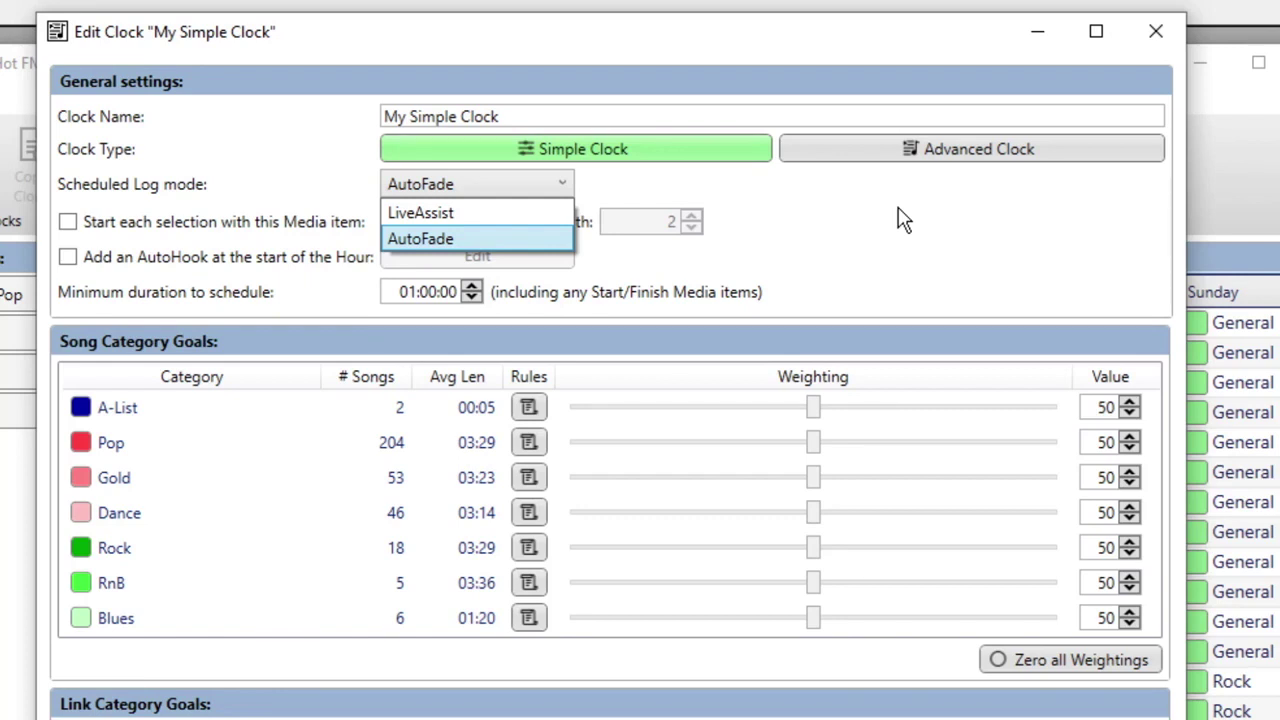
pyautogui.click(535, 241)
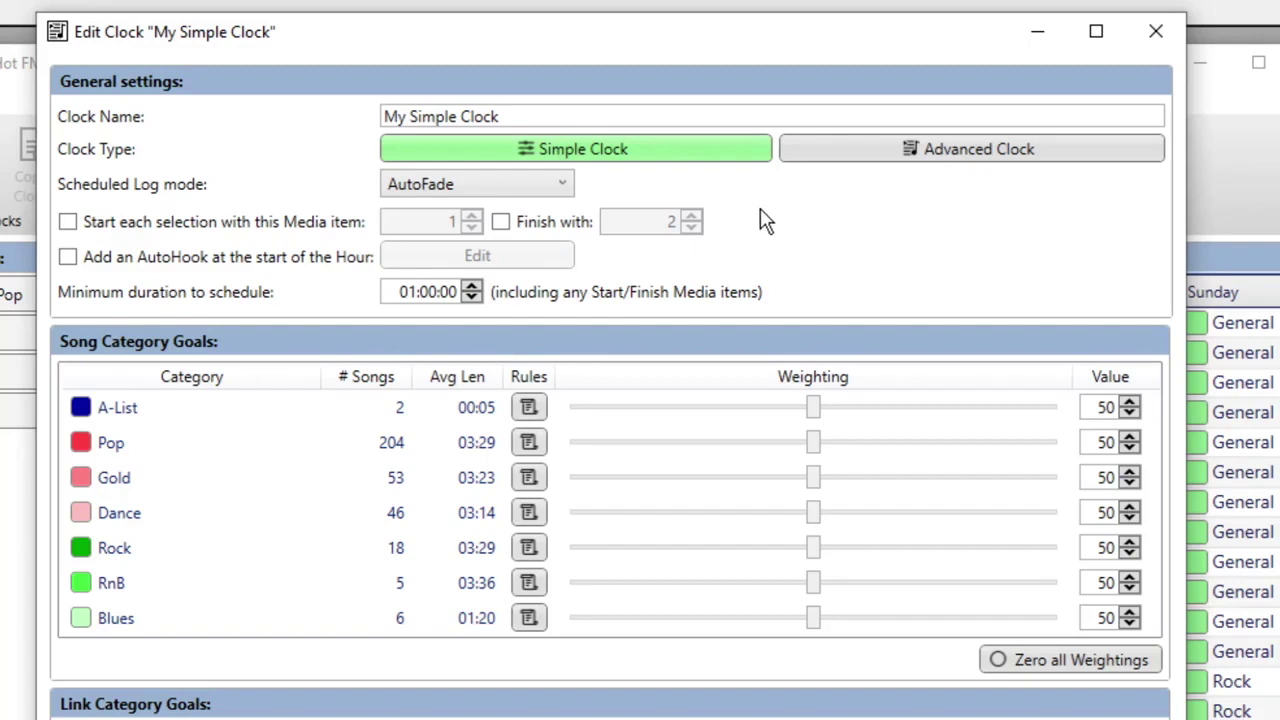
pyautogui.click(563, 193)
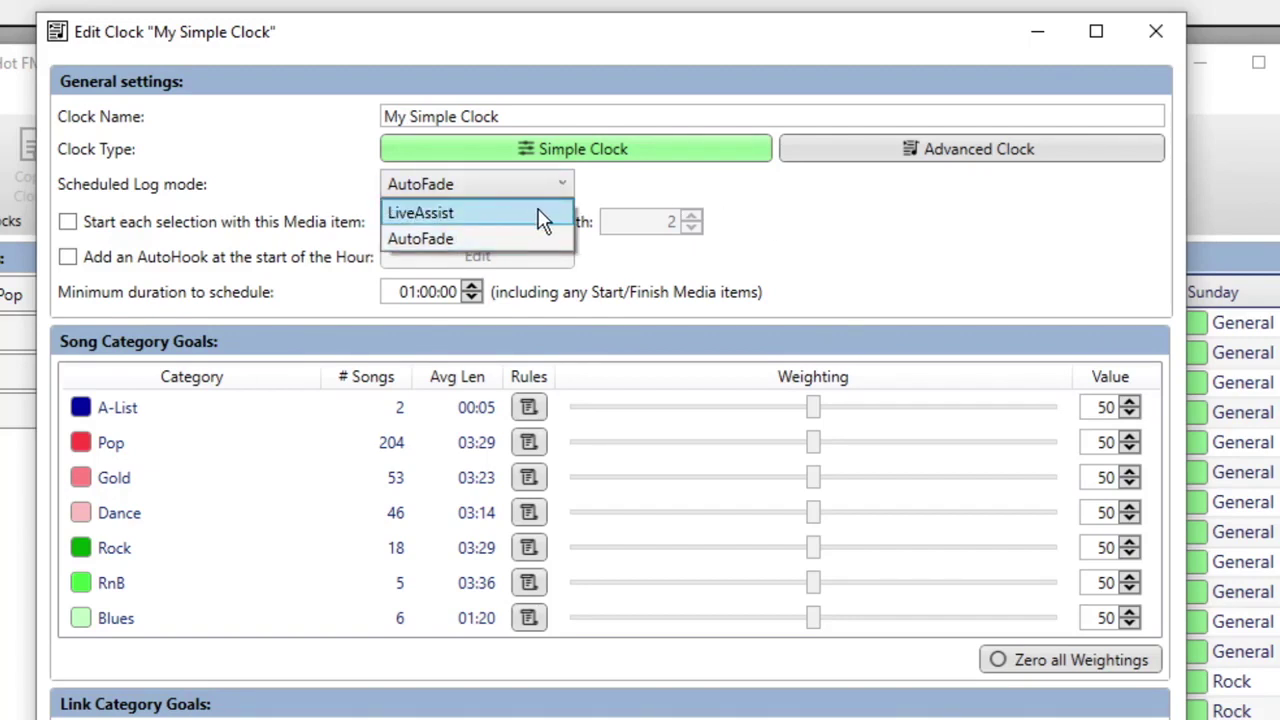
pyautogui.click(549, 212)
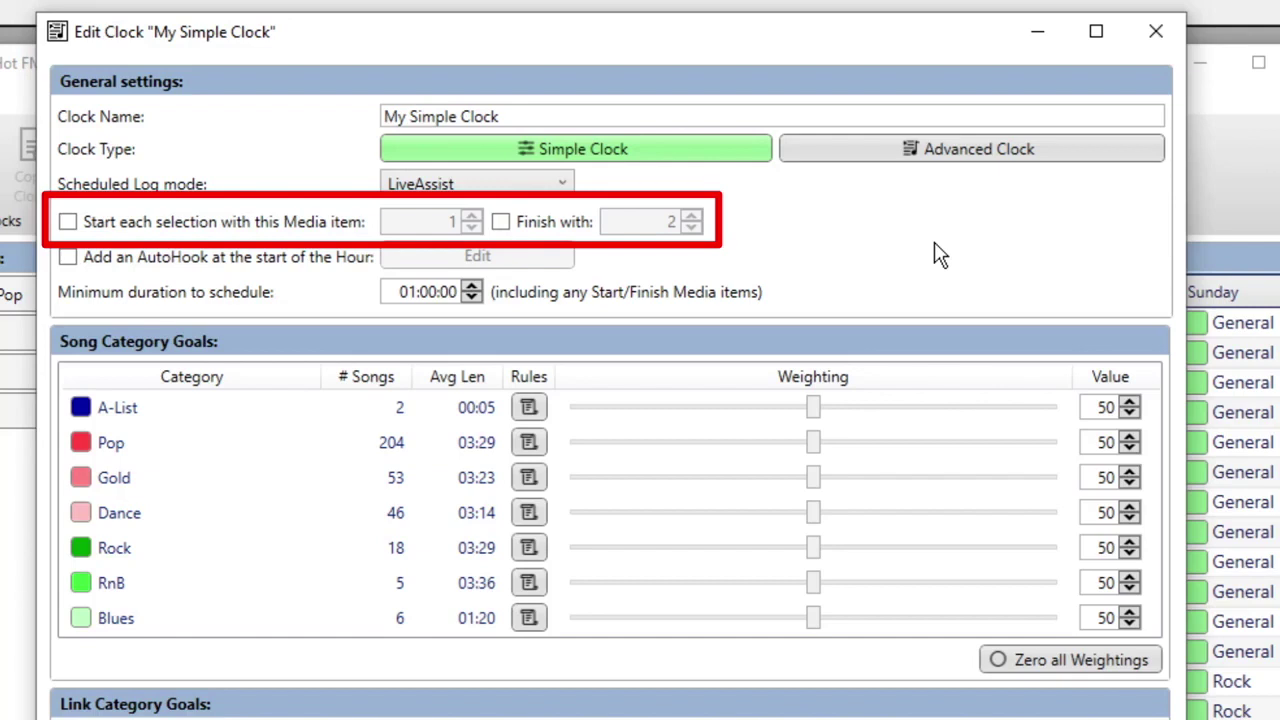
# Step: Make the clock's selections start with media item 15 and finish with 16, and switch both options off again
pyautogui.click(68, 223)
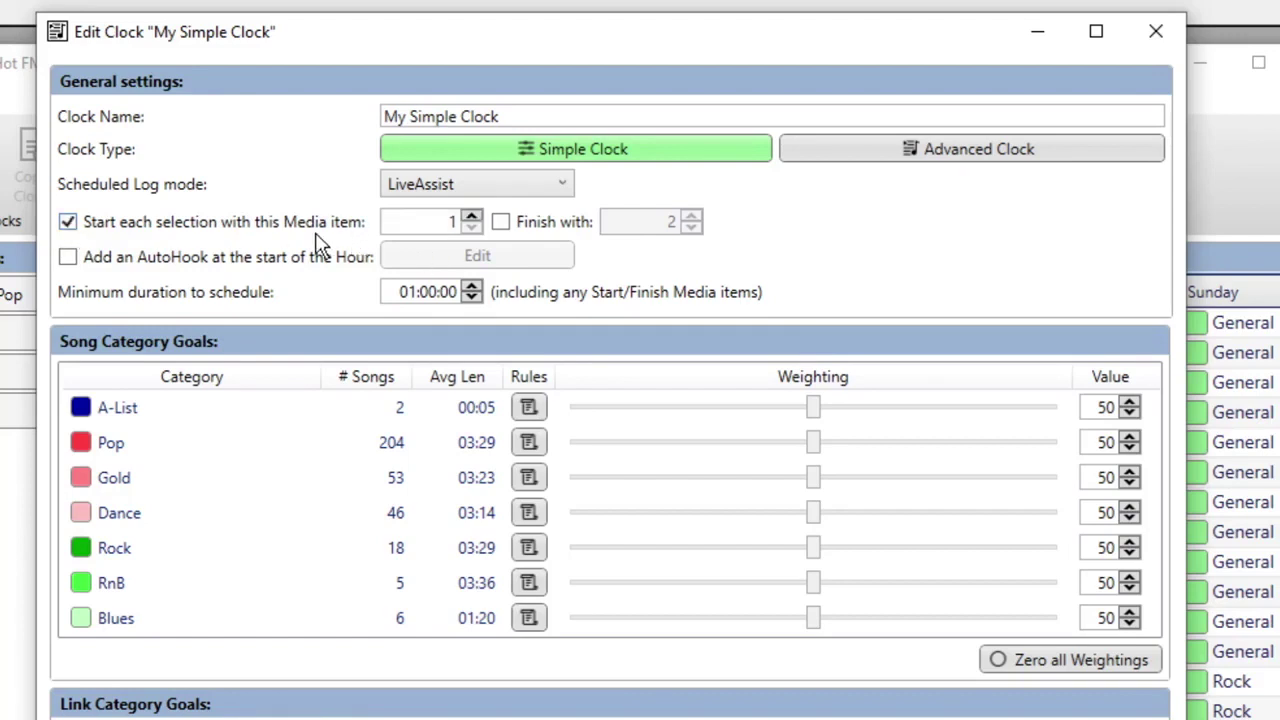
pyautogui.click(441, 221)
pyautogui.write('15')
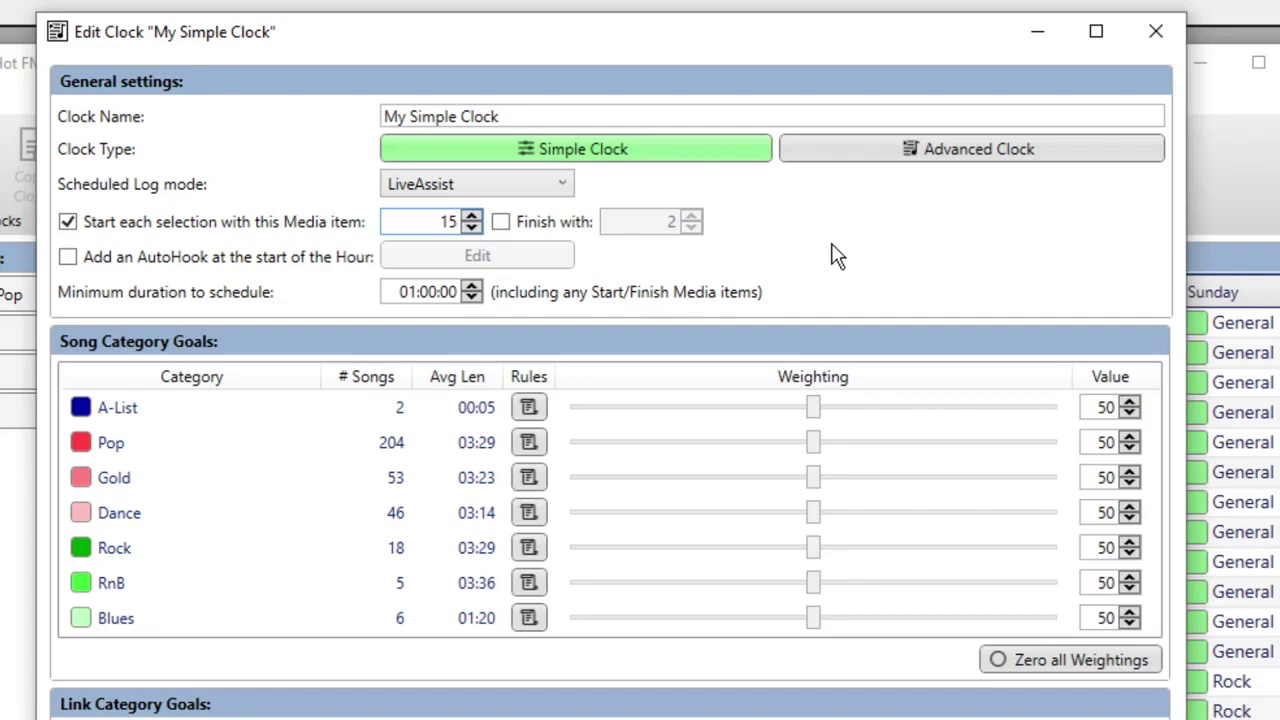
pyautogui.click(500, 222)
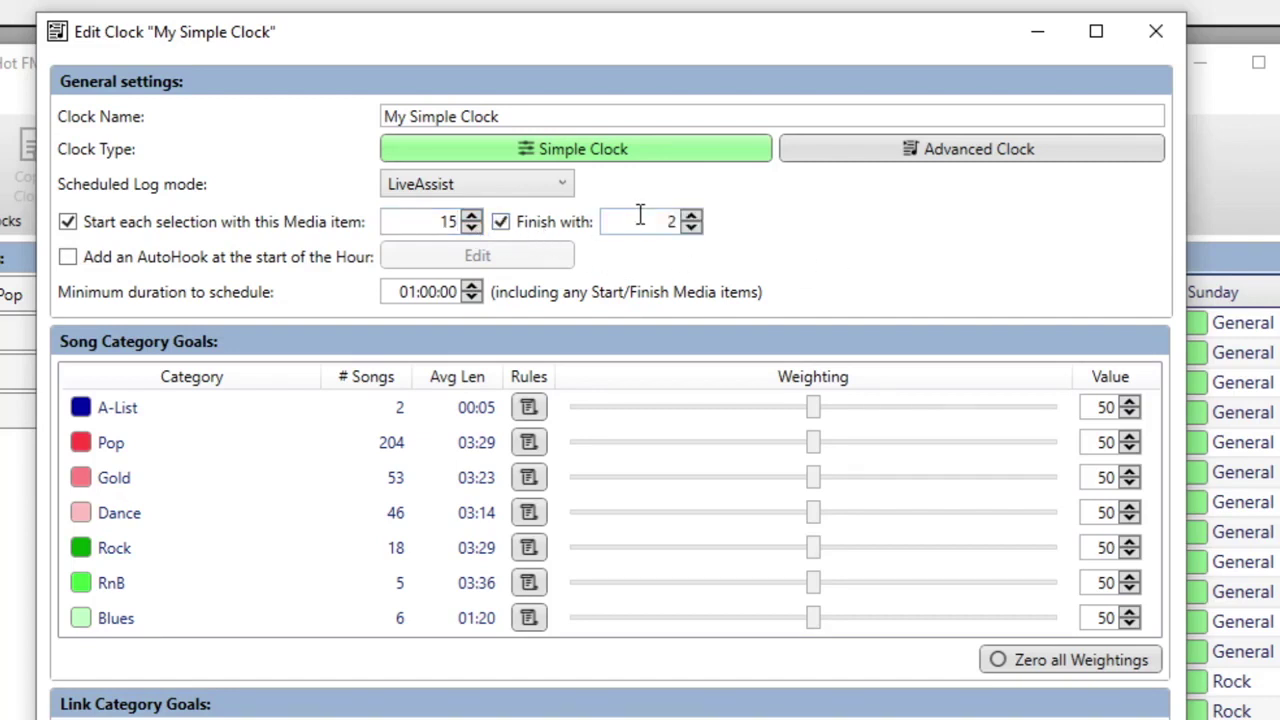
pyautogui.click(651, 218)
pyautogui.write('16')
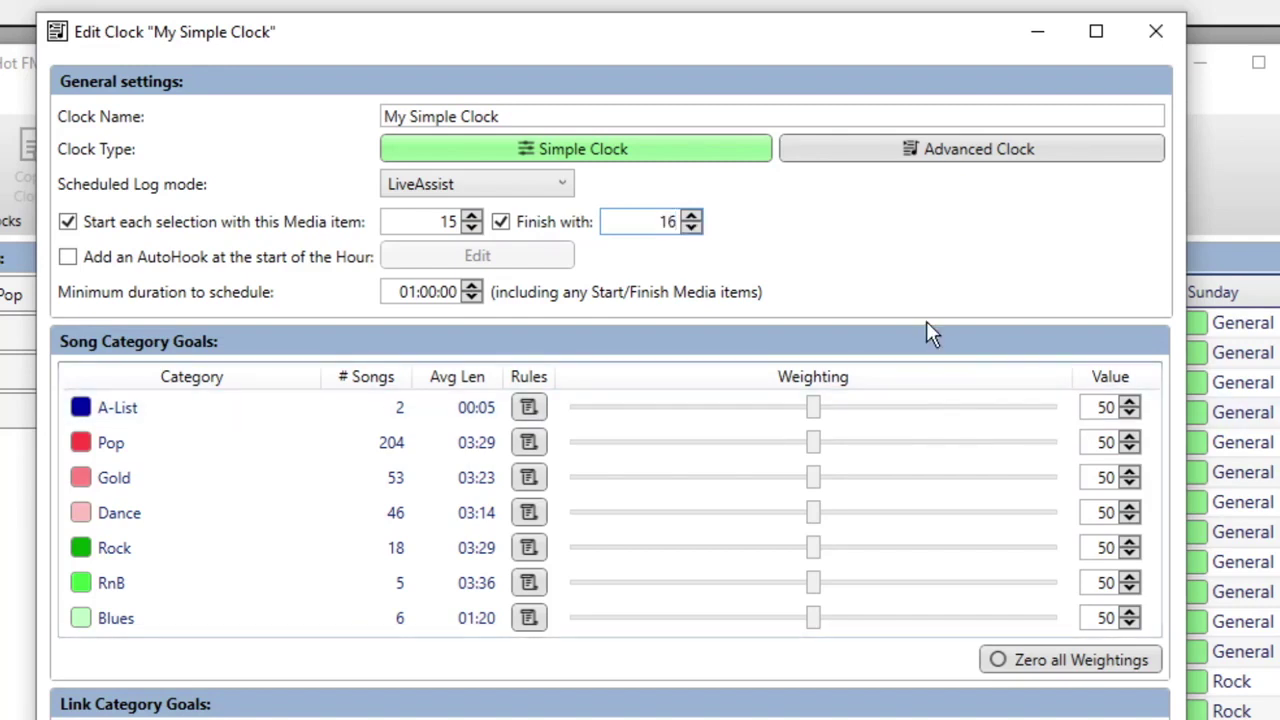
pyautogui.click(501, 223)
pyautogui.click(67, 223)
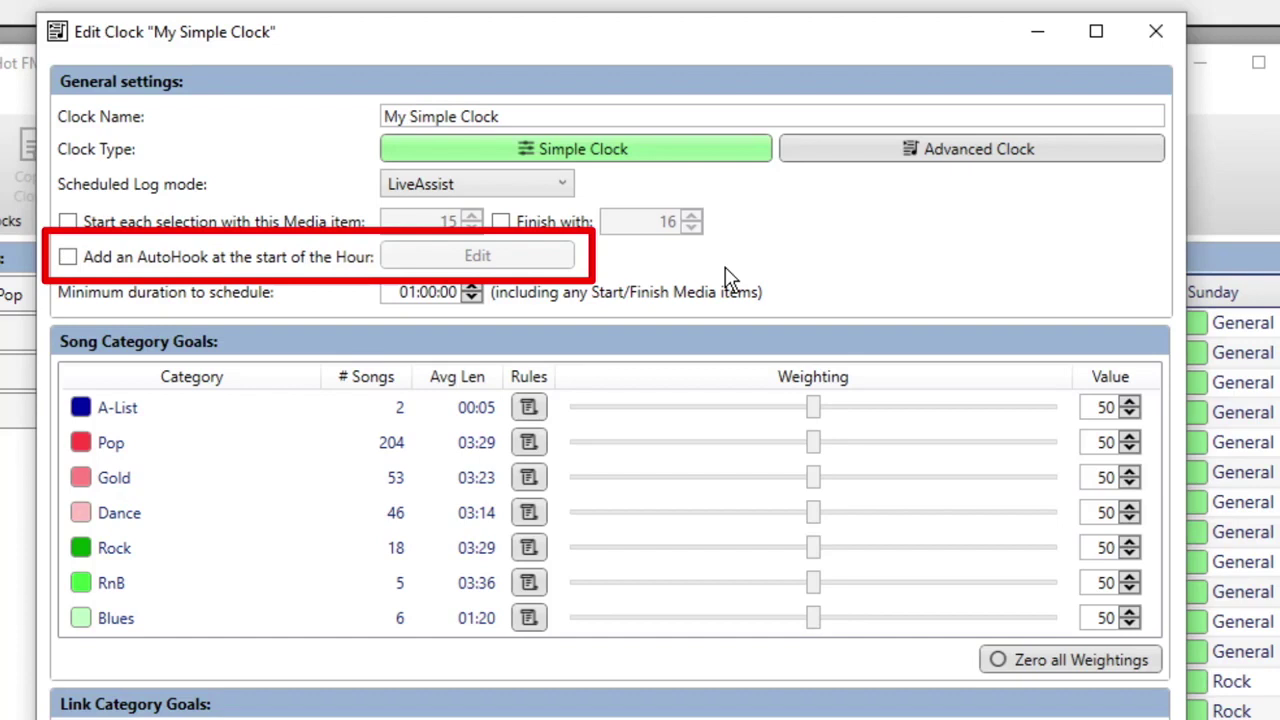
# Step: Add an AutoHook at the start of the hour with start media item 1, separator item 2 and end item 3
pyautogui.click(68, 258)
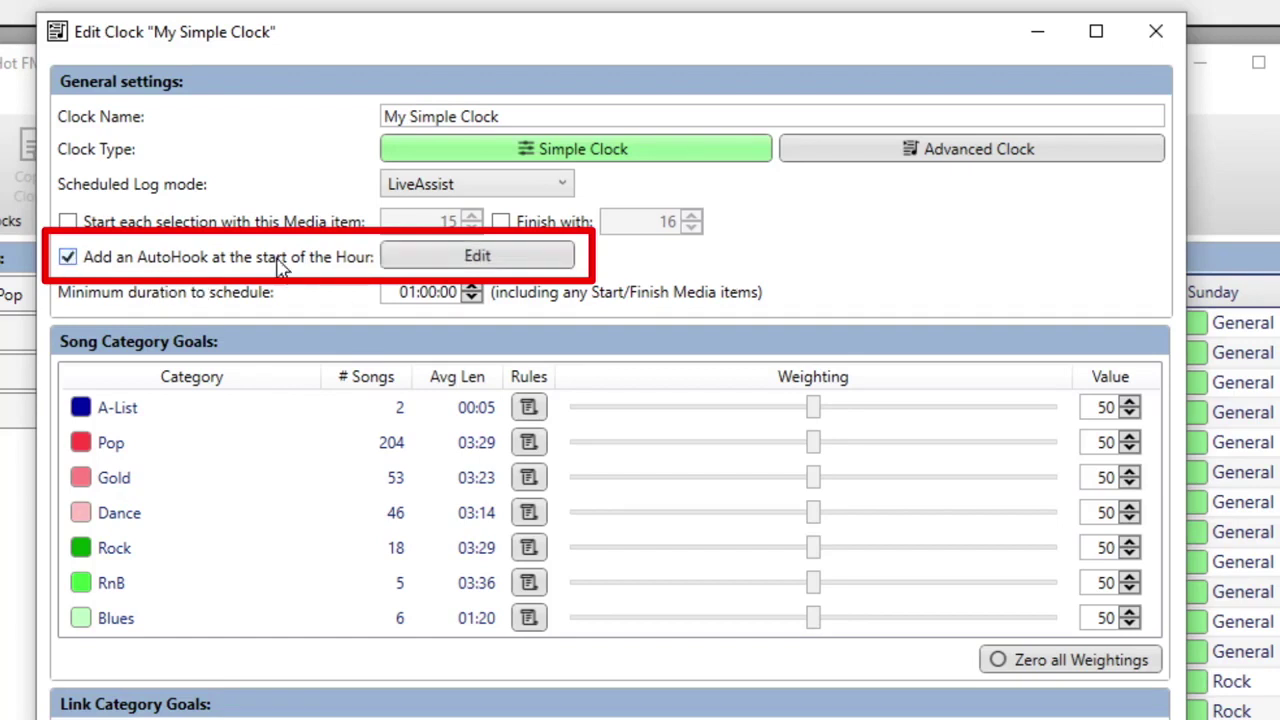
pyautogui.click(561, 262)
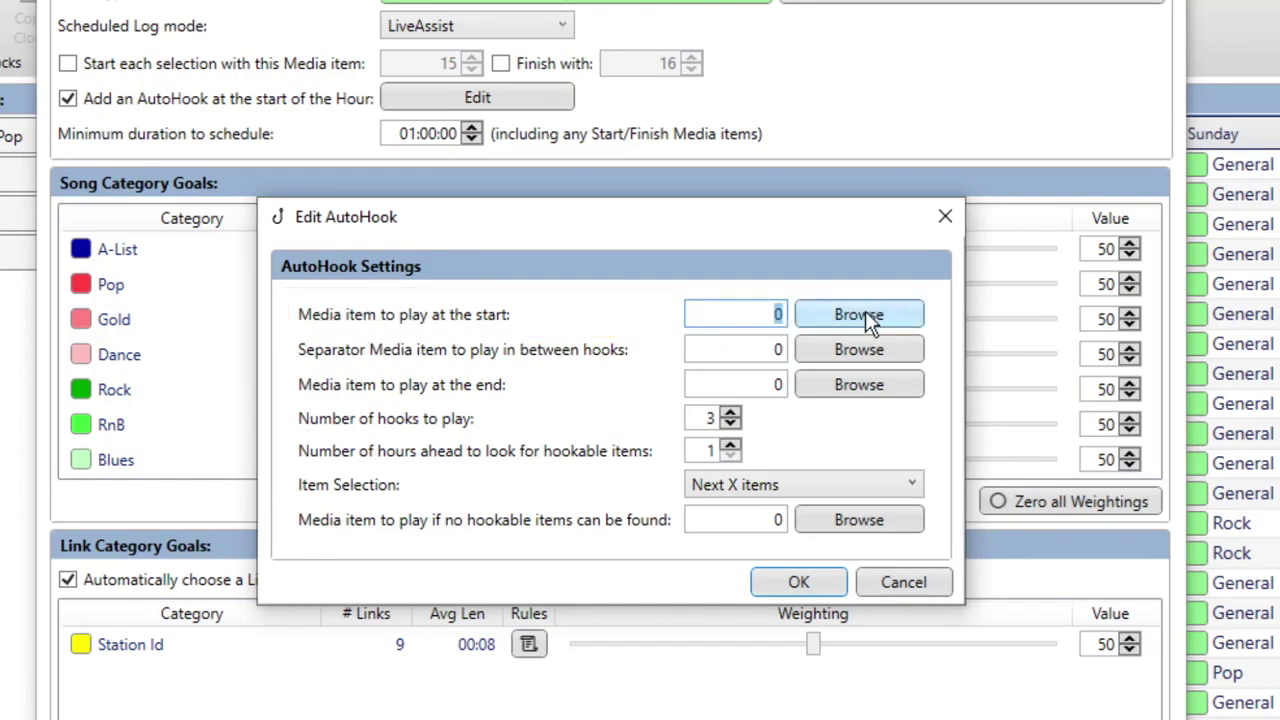
pyautogui.write('1')
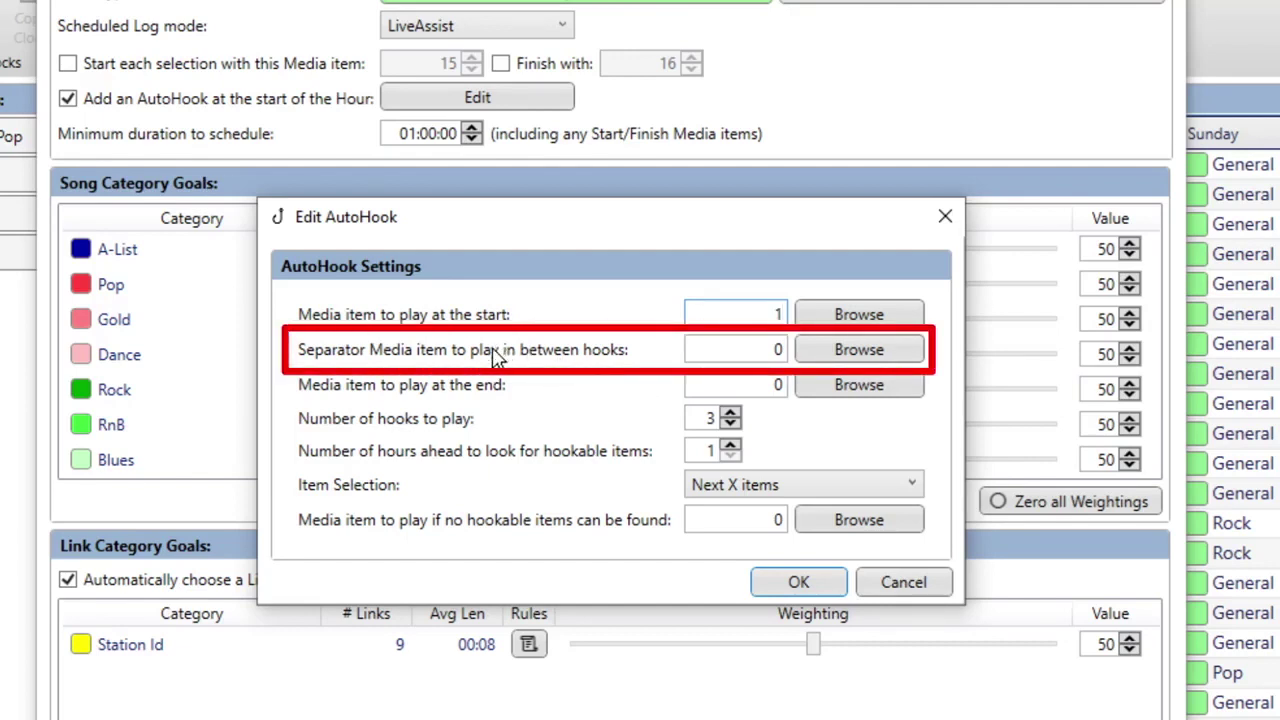
pyautogui.click(775, 349)
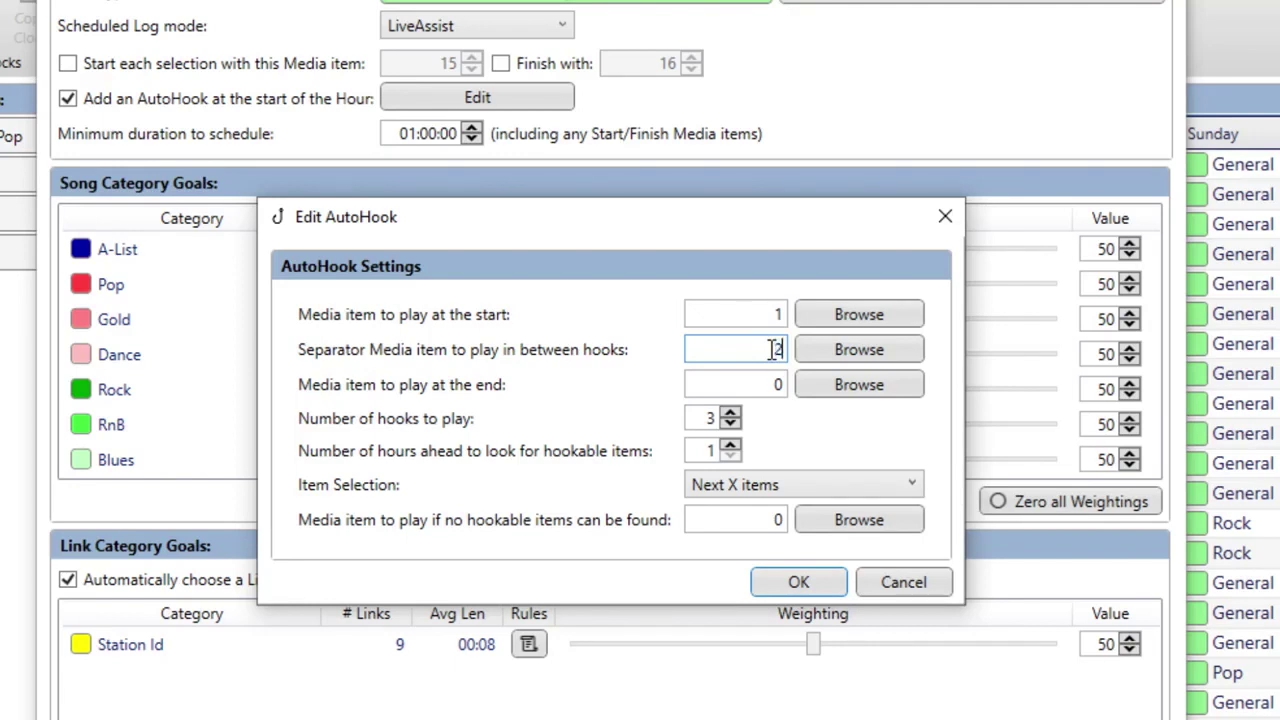
pyautogui.press('BackSpace')
pyautogui.write('2')
pyautogui.click(775, 385)
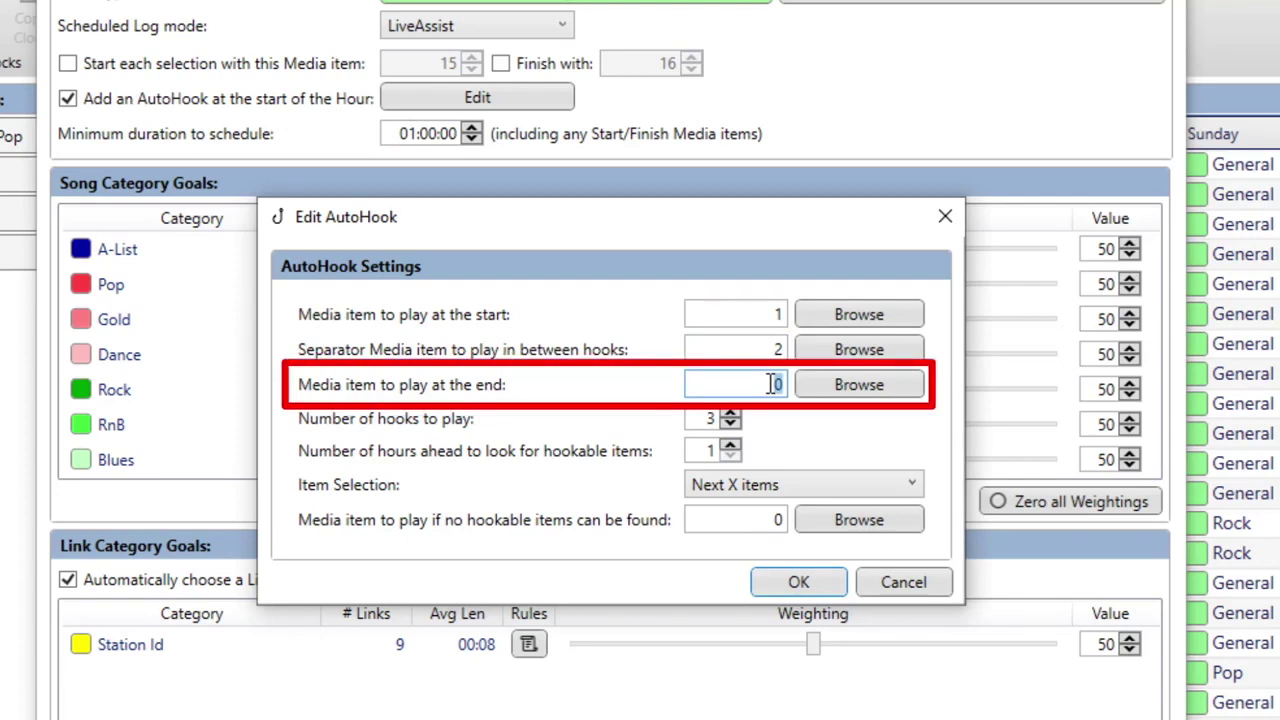
pyautogui.write('3')
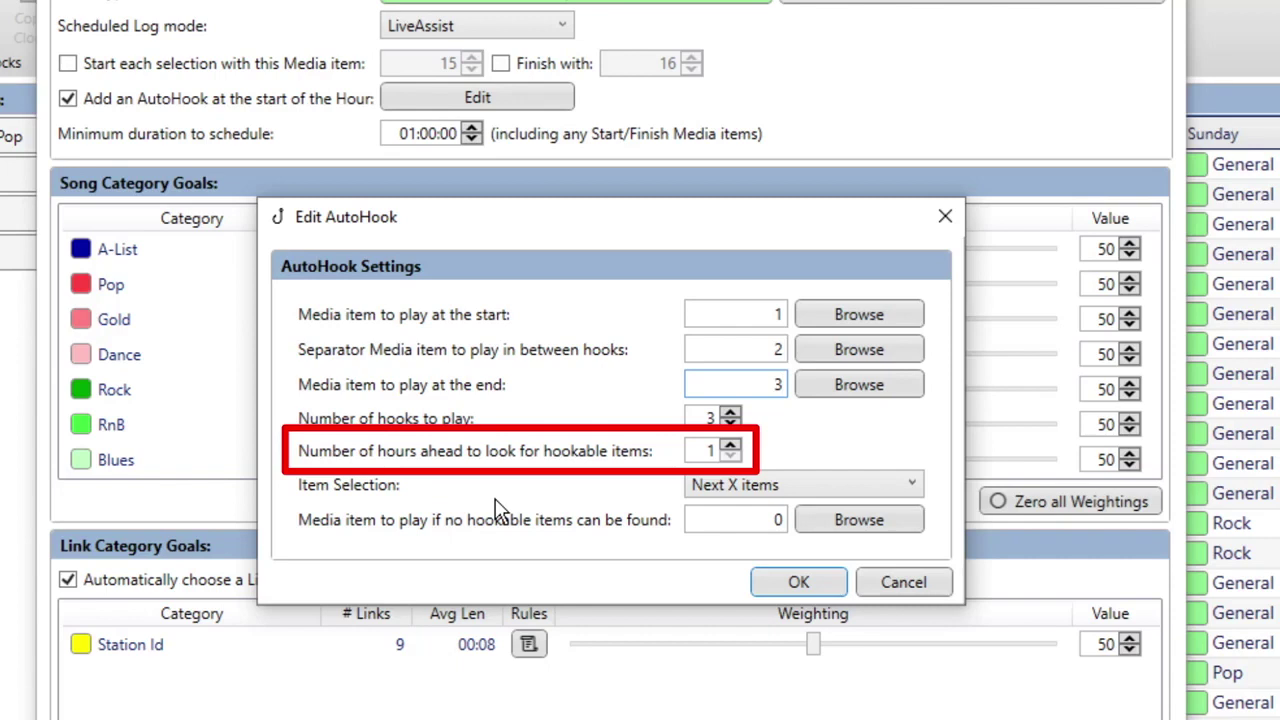
# Step: Keep the AutoHook looking 1 hour ahead for hookable items with the Next X items selection, and confirm its settings
pyautogui.click(736, 446)
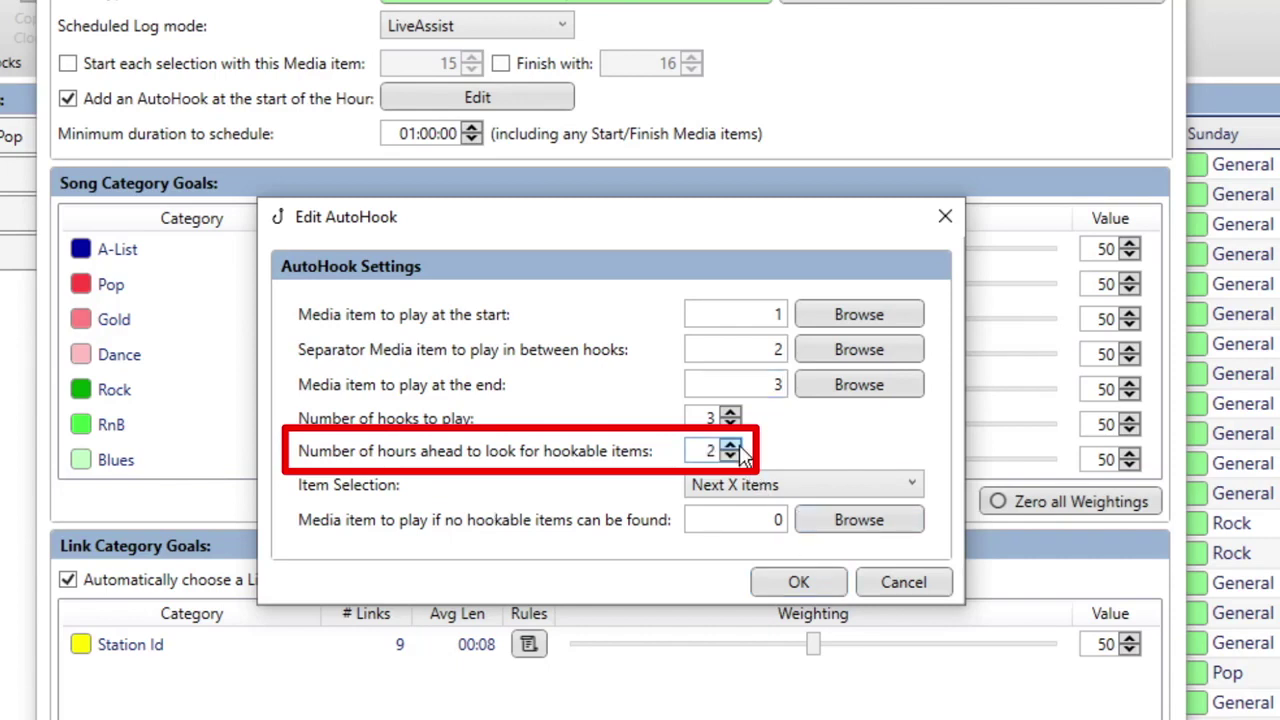
pyautogui.click(732, 457)
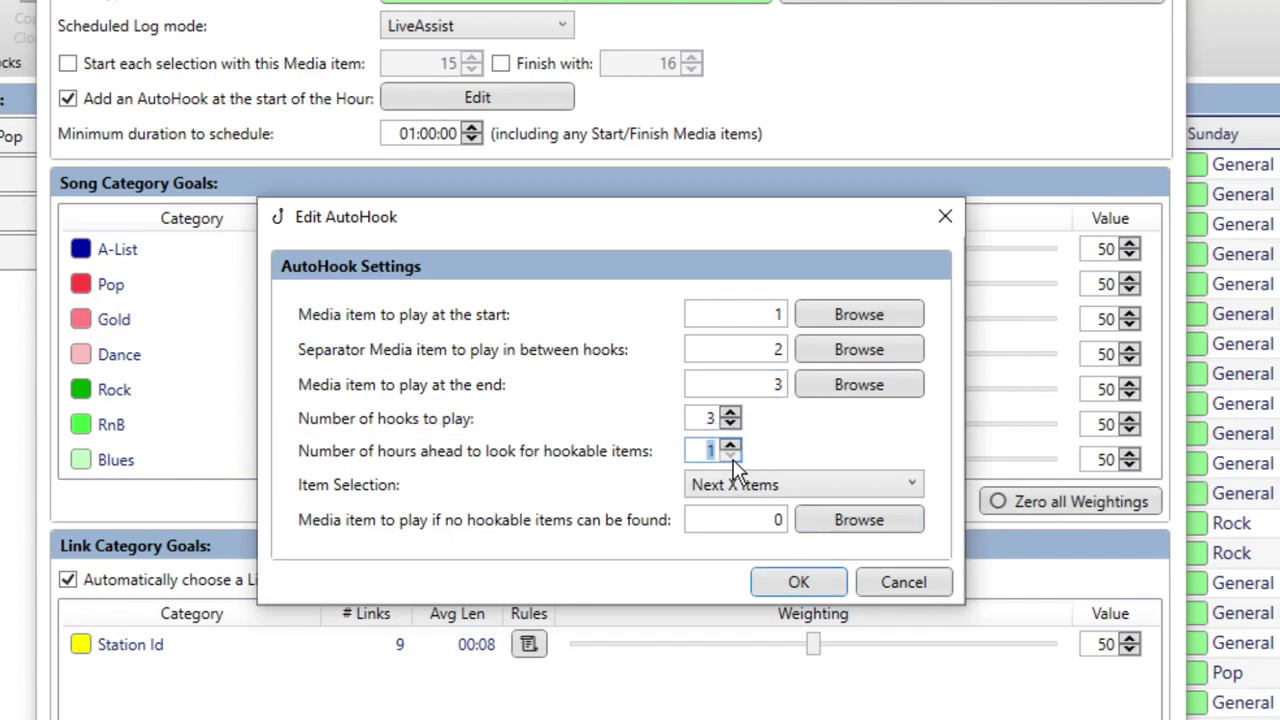
pyautogui.click(914, 488)
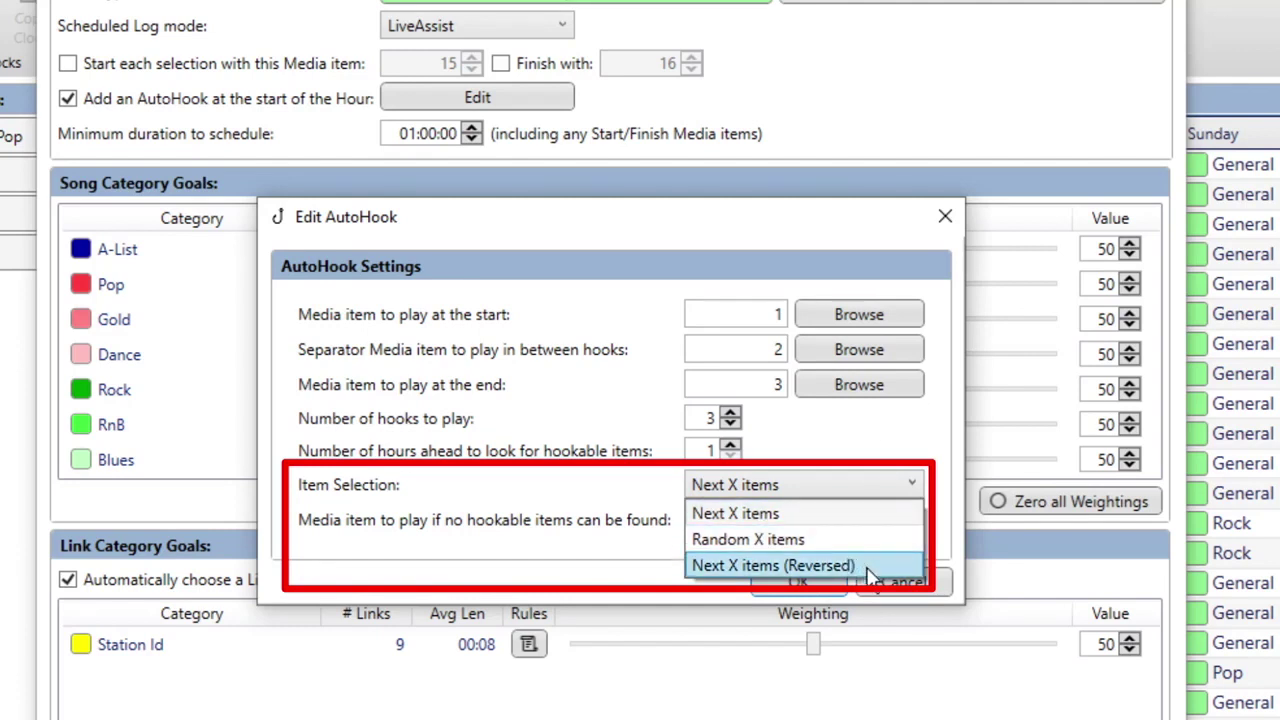
pyautogui.click(918, 453)
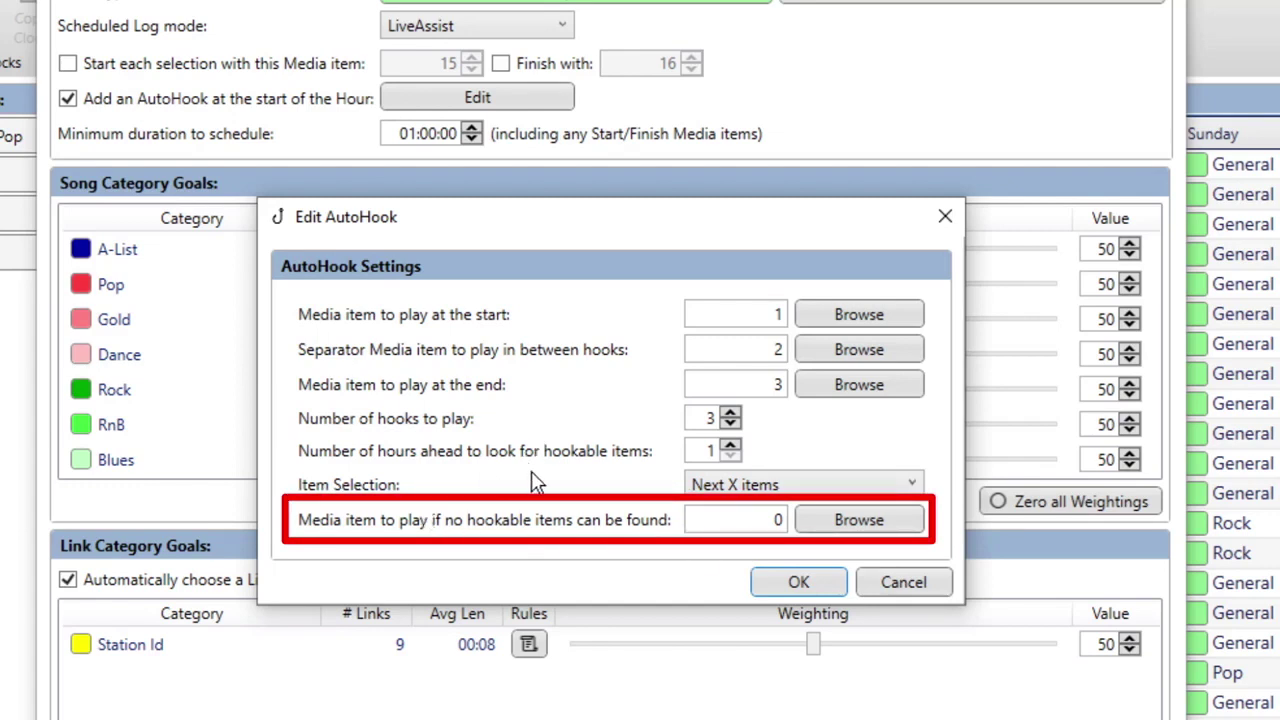
pyautogui.click(797, 583)
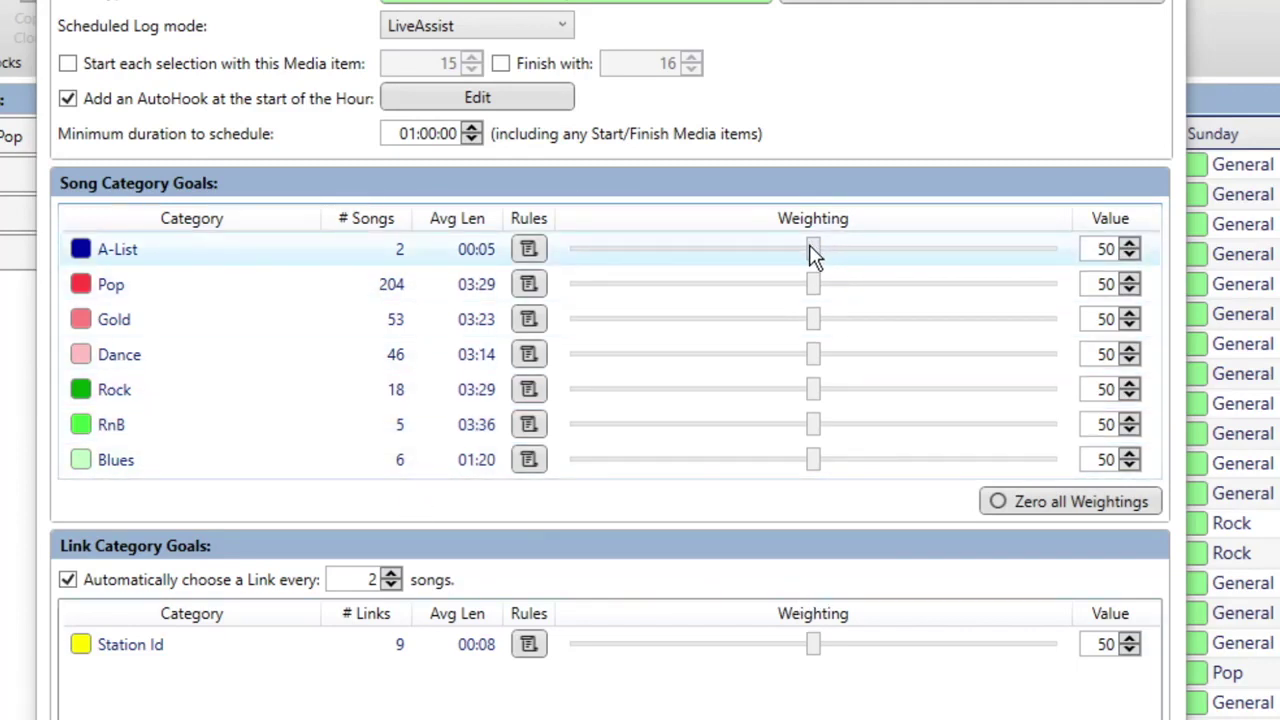
# Step: Zero all song category weightings, and set Pop to 75, Gold to 20, Dance to 25 and Rock to 15
pyautogui.click(1021, 503)
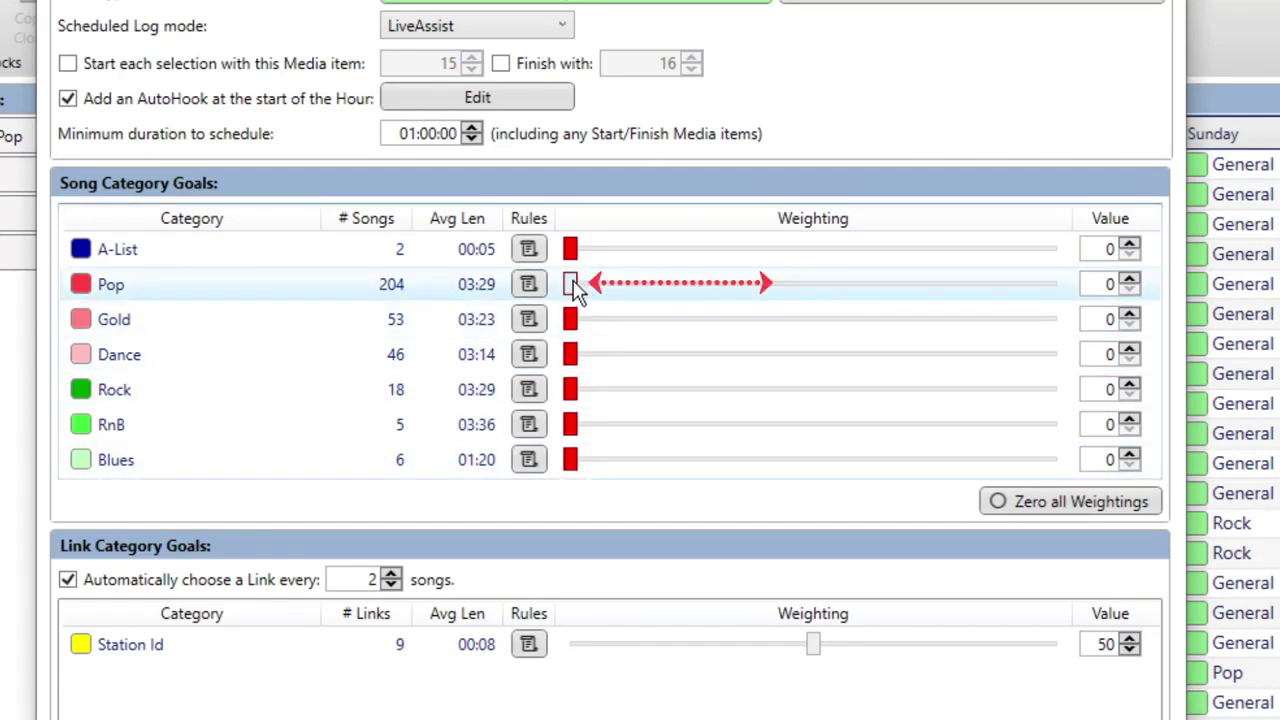
pyautogui.moveTo(571, 286); pyautogui.dragTo(940, 328)
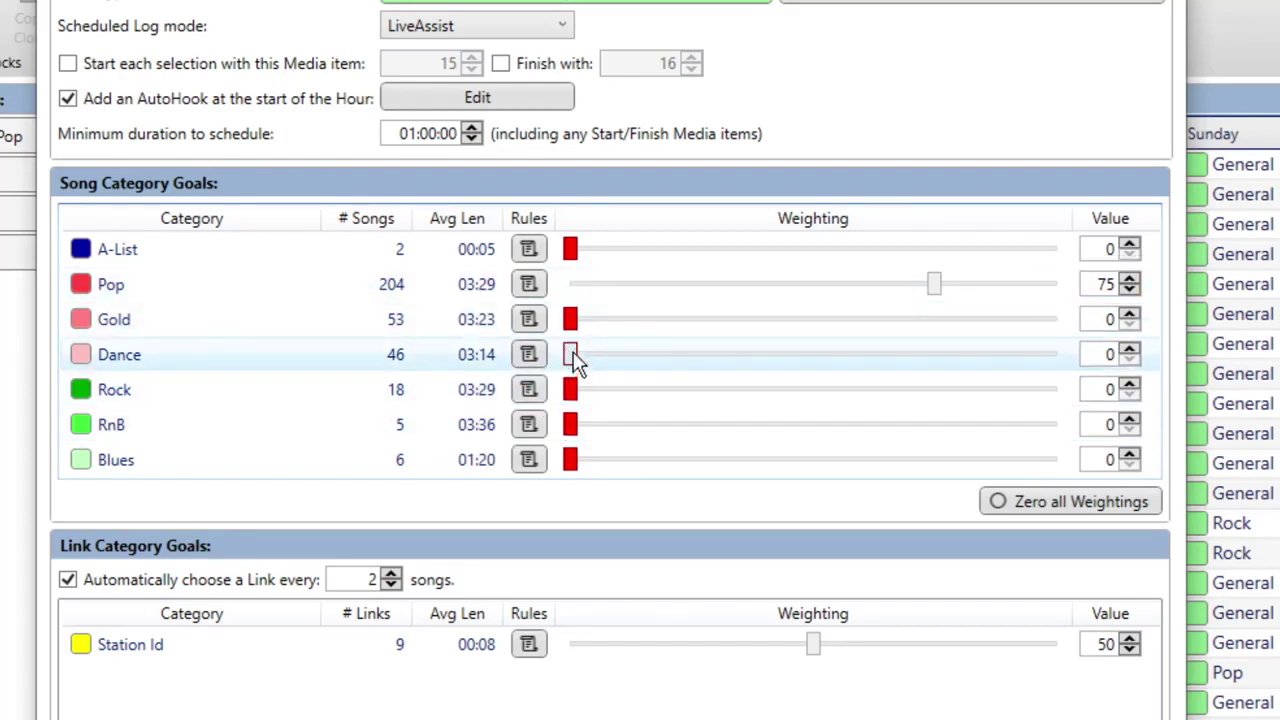
pyautogui.moveTo(574, 354); pyautogui.dragTo(695, 366)
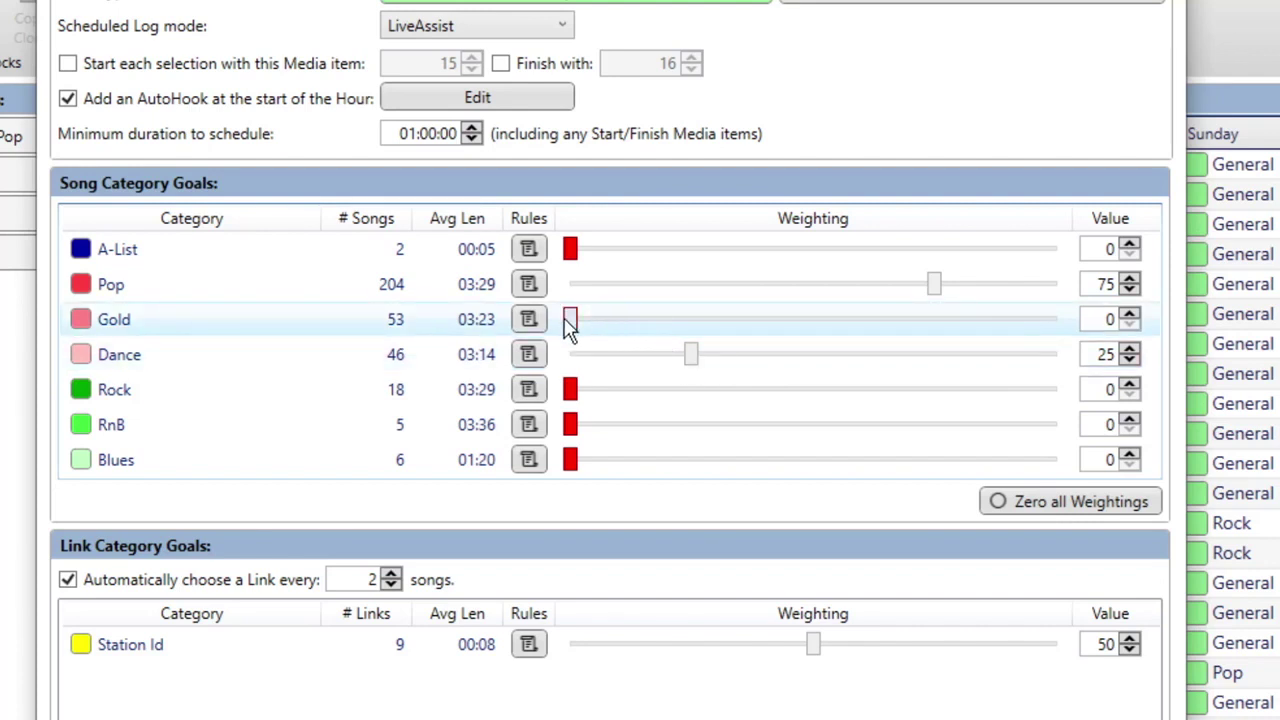
pyautogui.moveTo(575, 328); pyautogui.dragTo(694, 337)
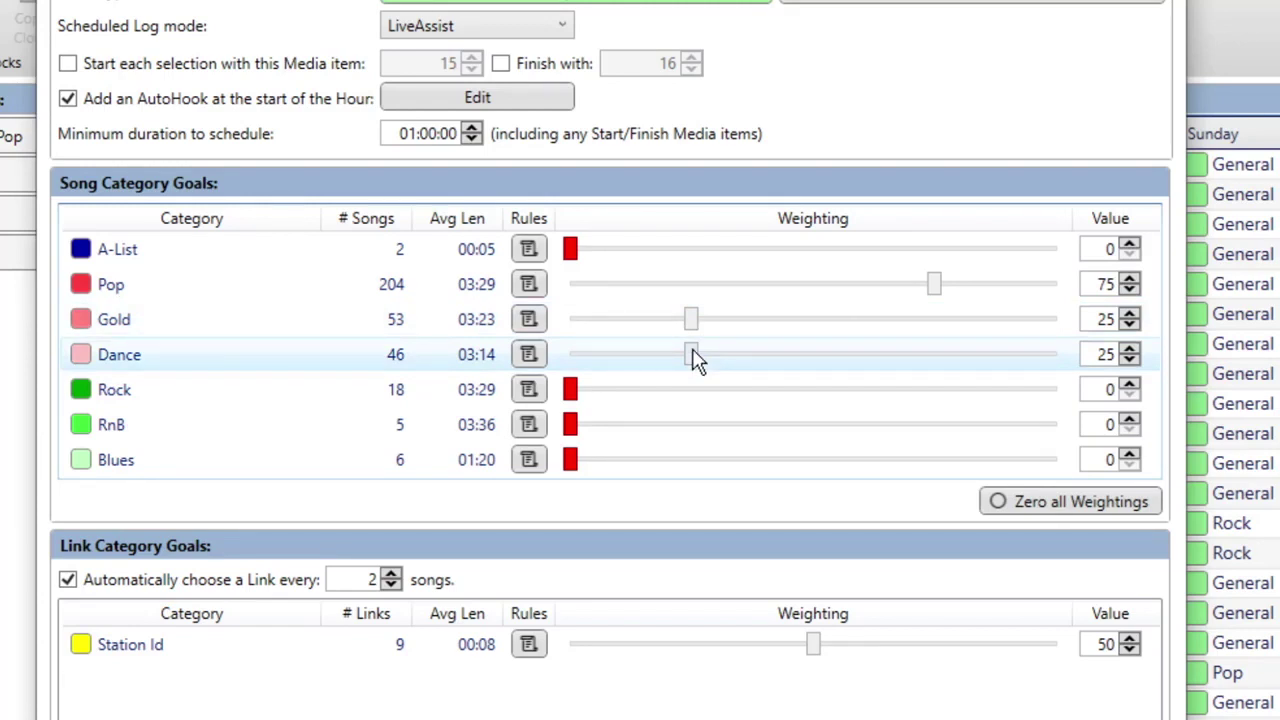
pyautogui.moveTo(570, 390)
pyautogui.mouseDown()
pyautogui.moveTo(620, 415)
pyautogui.moveTo(657, 406)
pyautogui.mouseUp()
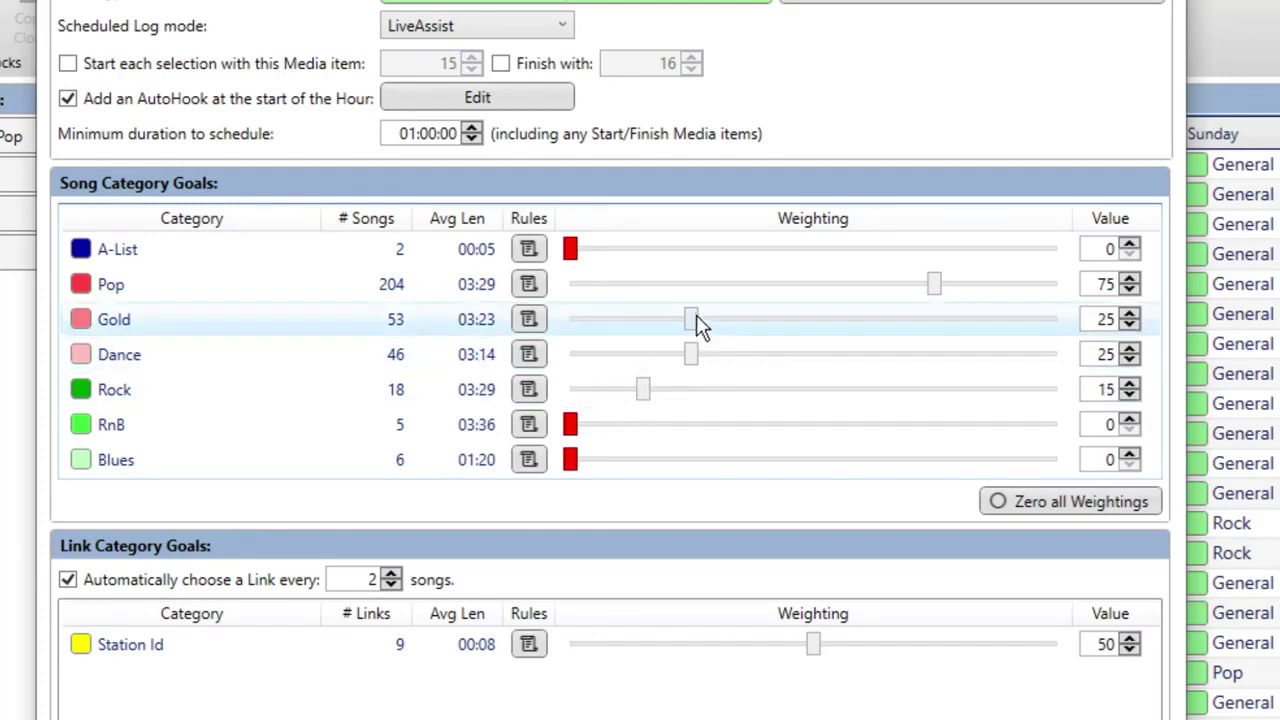
pyautogui.moveTo(695, 322); pyautogui.dragTo(670, 322)
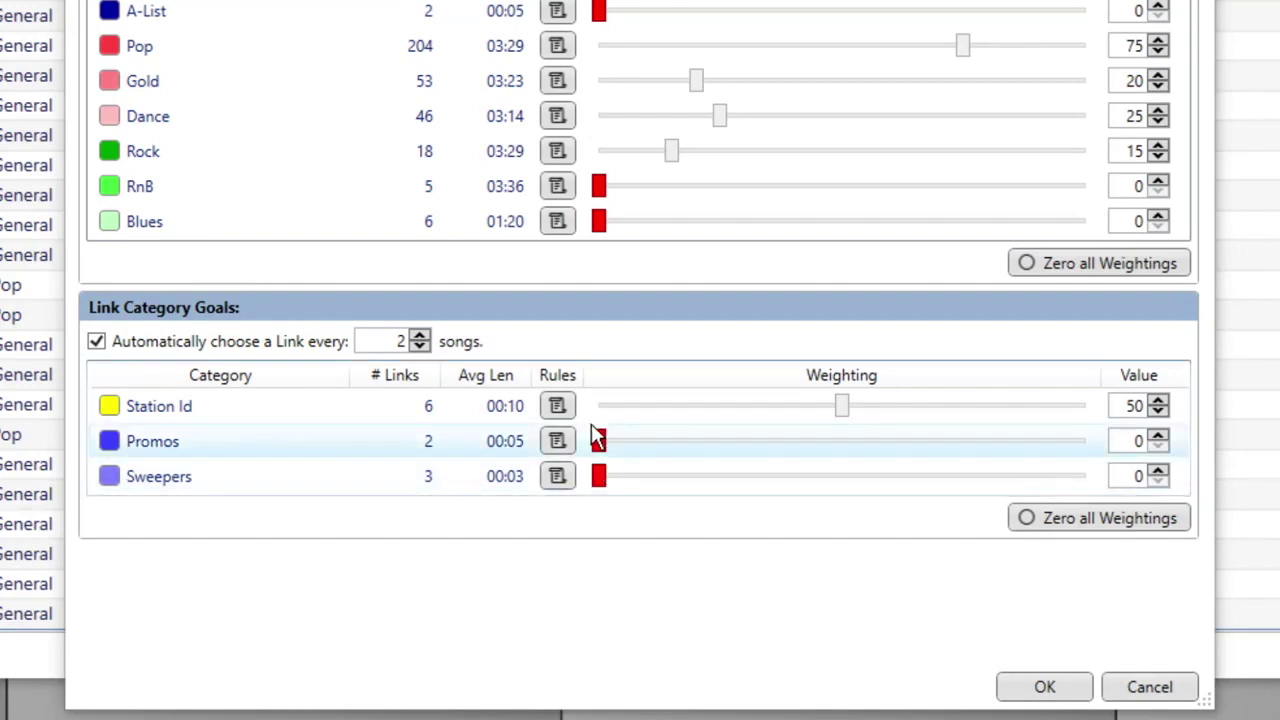
# Step: Set the link category weightings to 42 for Station Id, 8 for Promos and 34 for Sweepers, and confirm the clock
pyautogui.moveTo(601, 441); pyautogui.dragTo(640, 444)
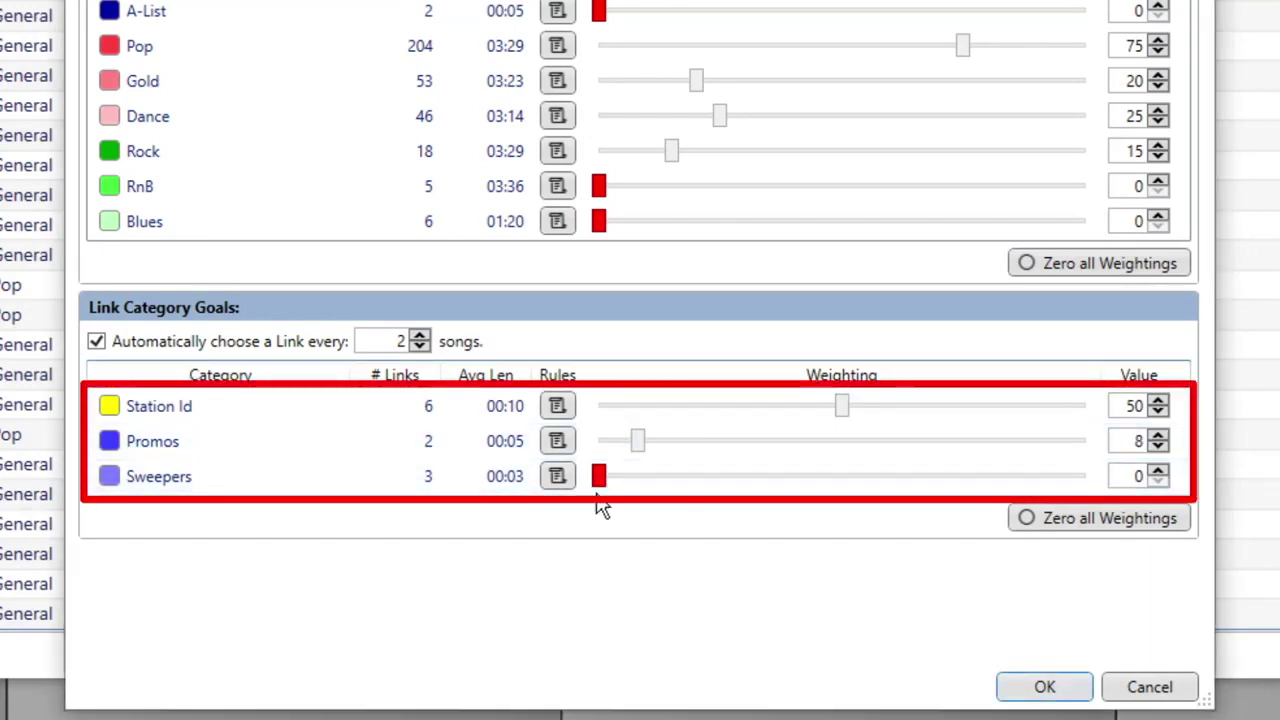
pyautogui.moveTo(612, 485); pyautogui.dragTo(766, 500)
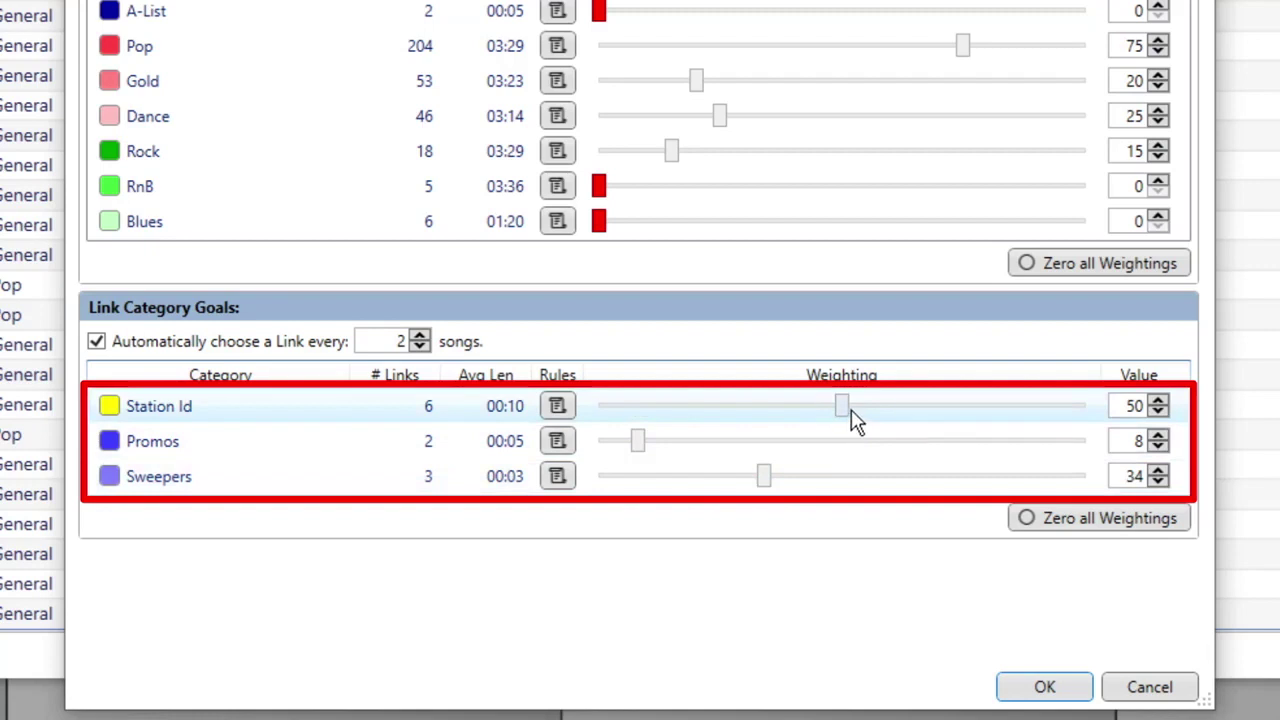
pyautogui.moveTo(843, 411); pyautogui.dragTo(809, 411)
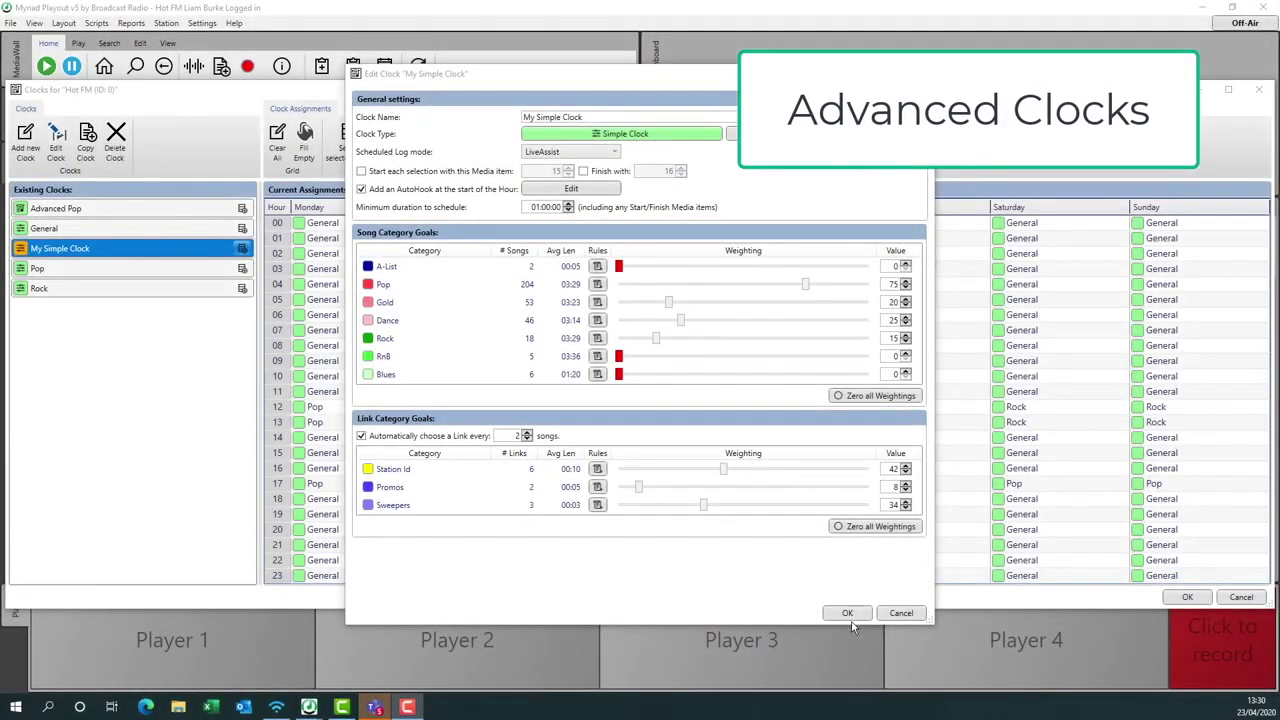
pyautogui.click(847, 613)
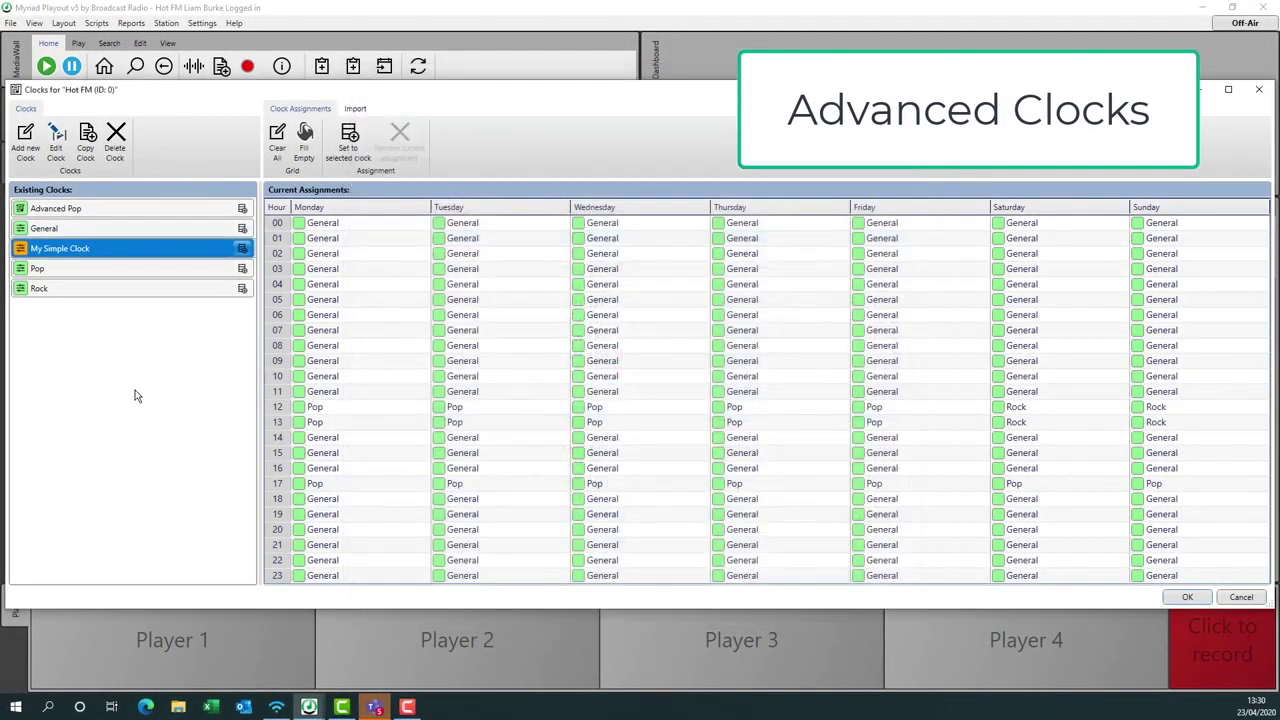
# Step: Add a new advanced clock without automatically creating its items from the goals
pyautogui.click(24, 143)
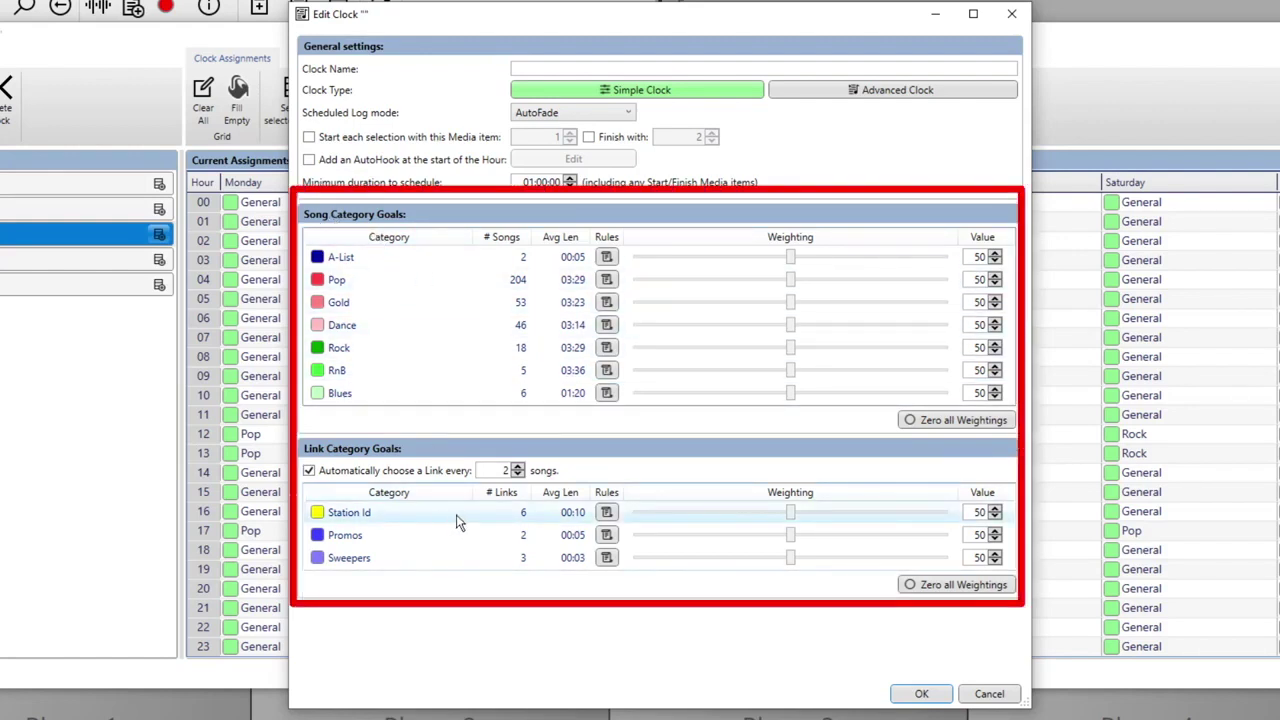
pyautogui.click(866, 95)
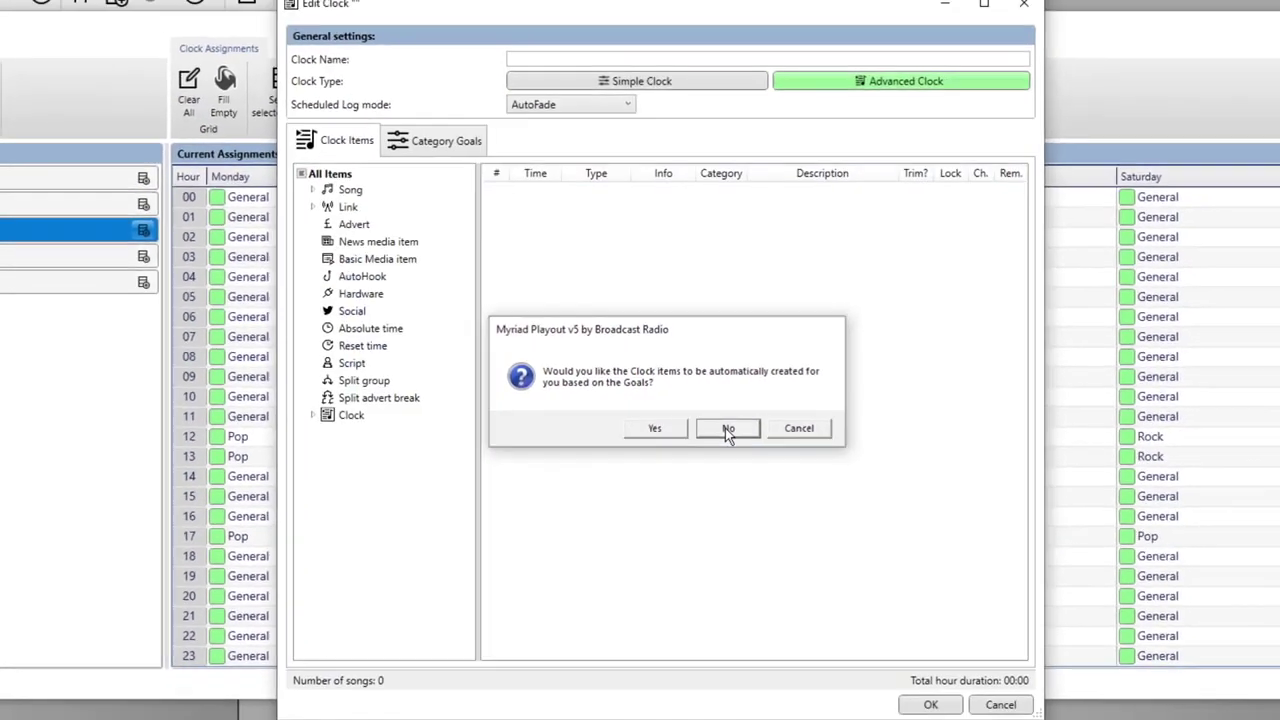
pyautogui.click(762, 465)
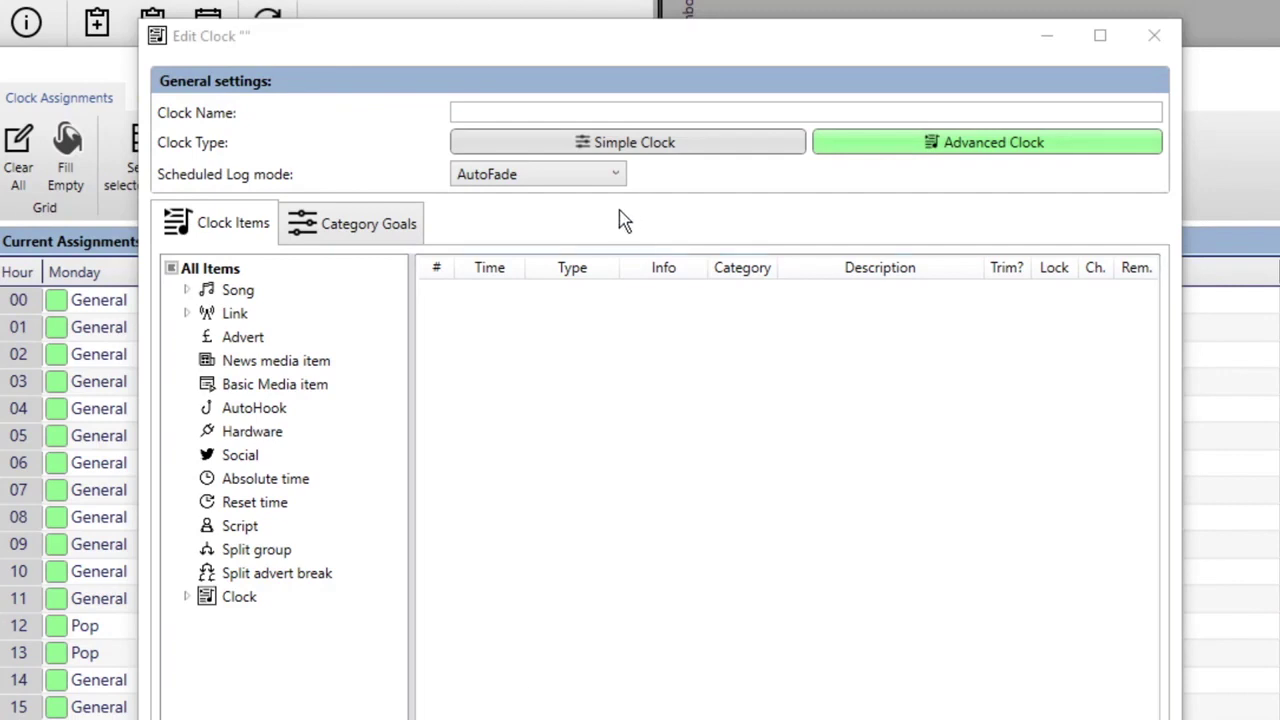
# Step: Name the new clock My Advanced Clock and set its scheduled log mode to LiveAssist
pyautogui.click(557, 105)
pyautogui.write('M')
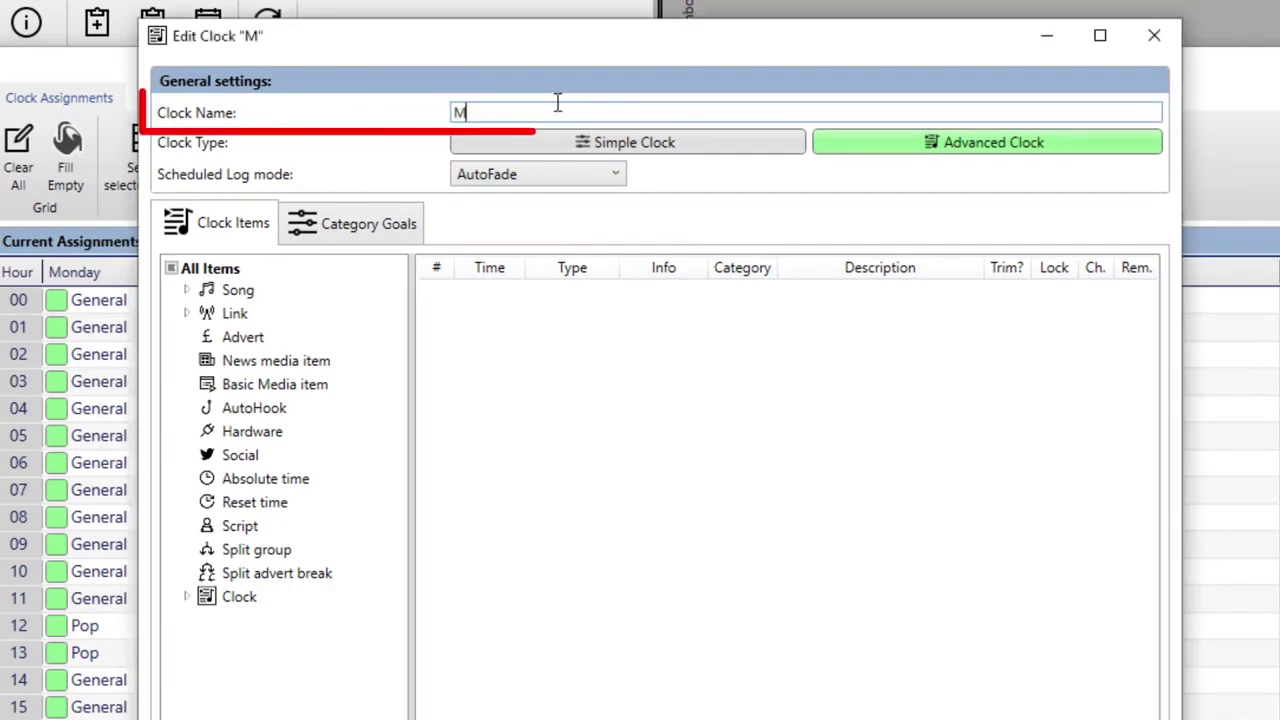
pyautogui.write('y Advanced Clock')
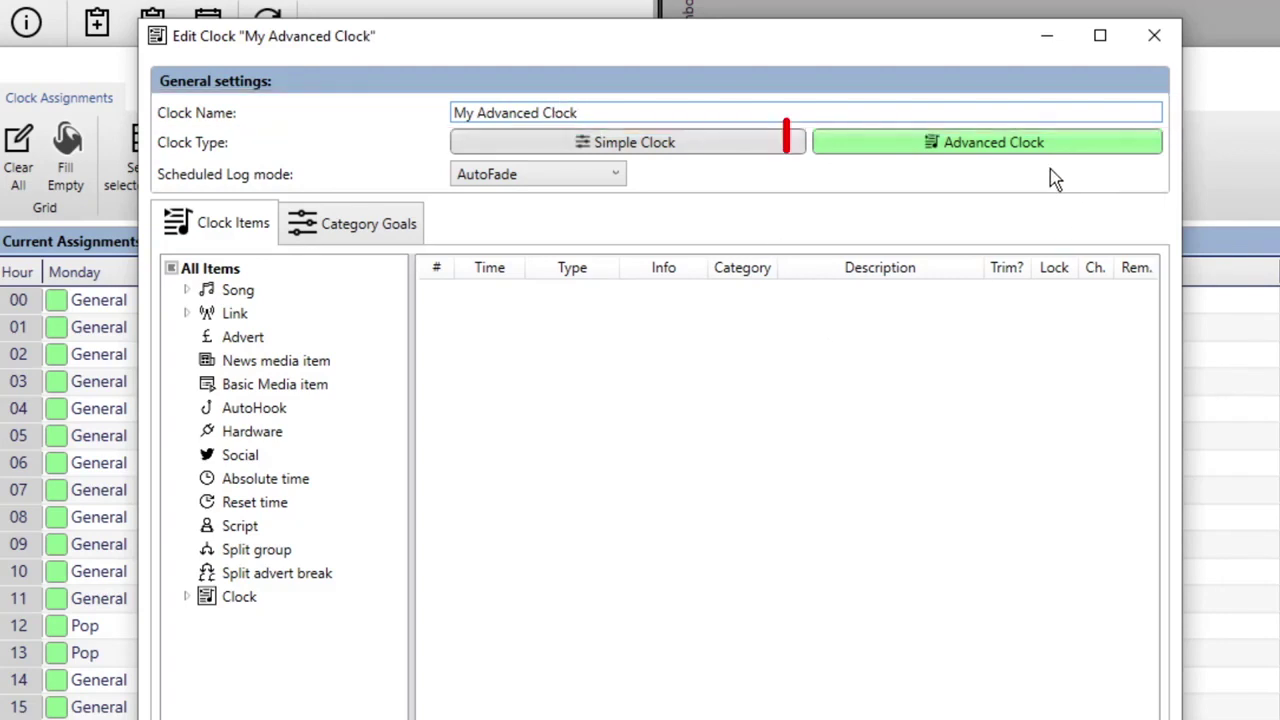
pyautogui.click(616, 176)
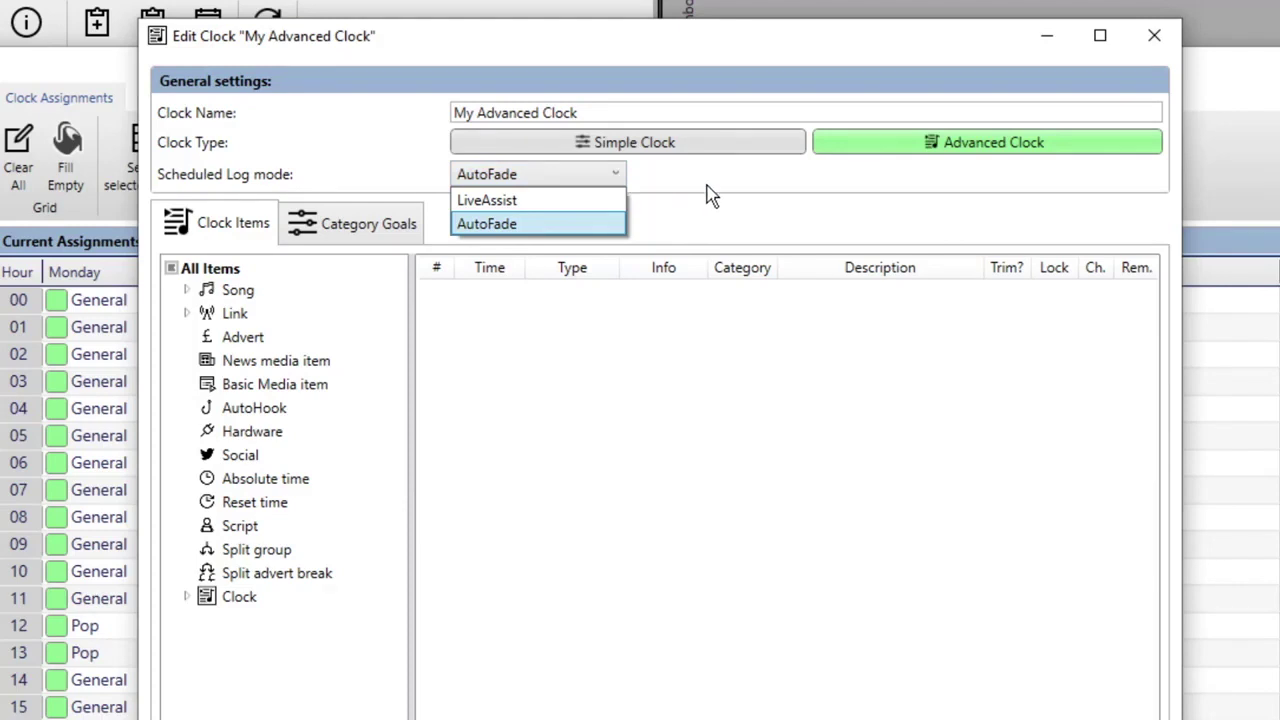
pyautogui.click(598, 204)
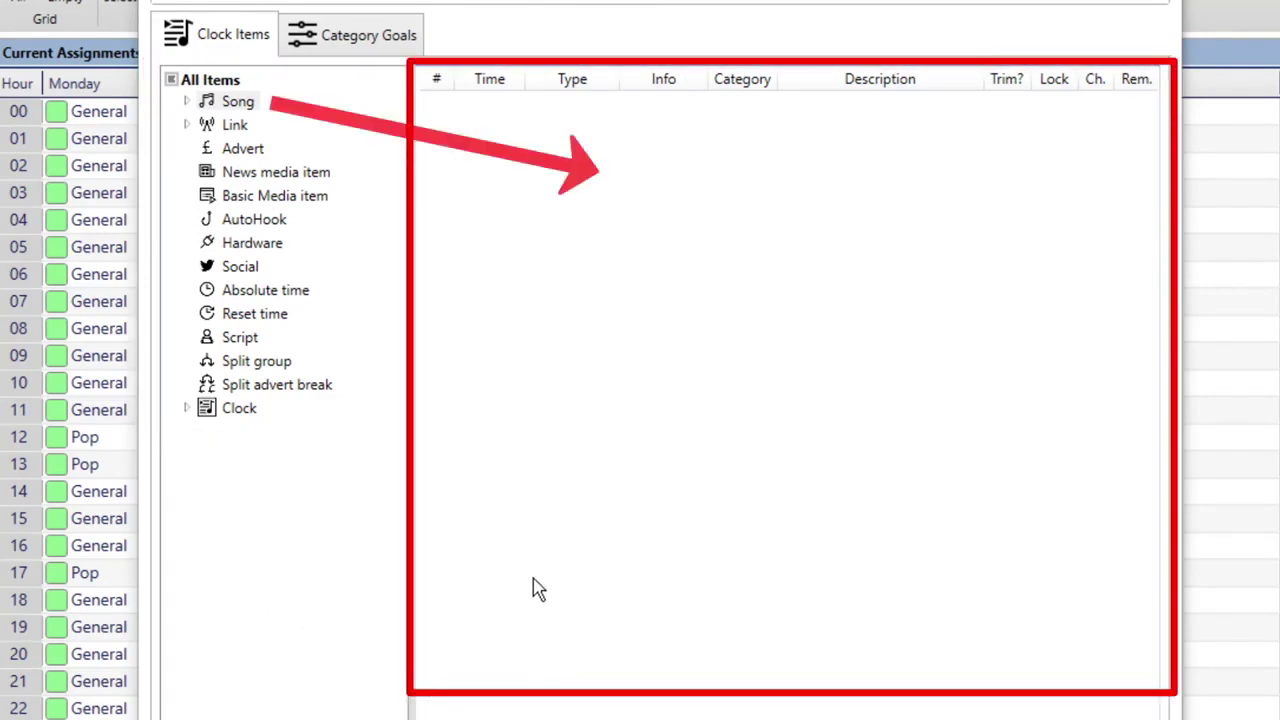
# Step: Fill the clock in order with a Link, two Songs, a Link, an Advert, two Songs, a Social item, a Link and a Song
pyautogui.moveTo(232, 126)
pyautogui.mouseDown()
pyautogui.moveTo(685, 170)
pyautogui.moveTo(657, 180)
pyautogui.mouseUp()
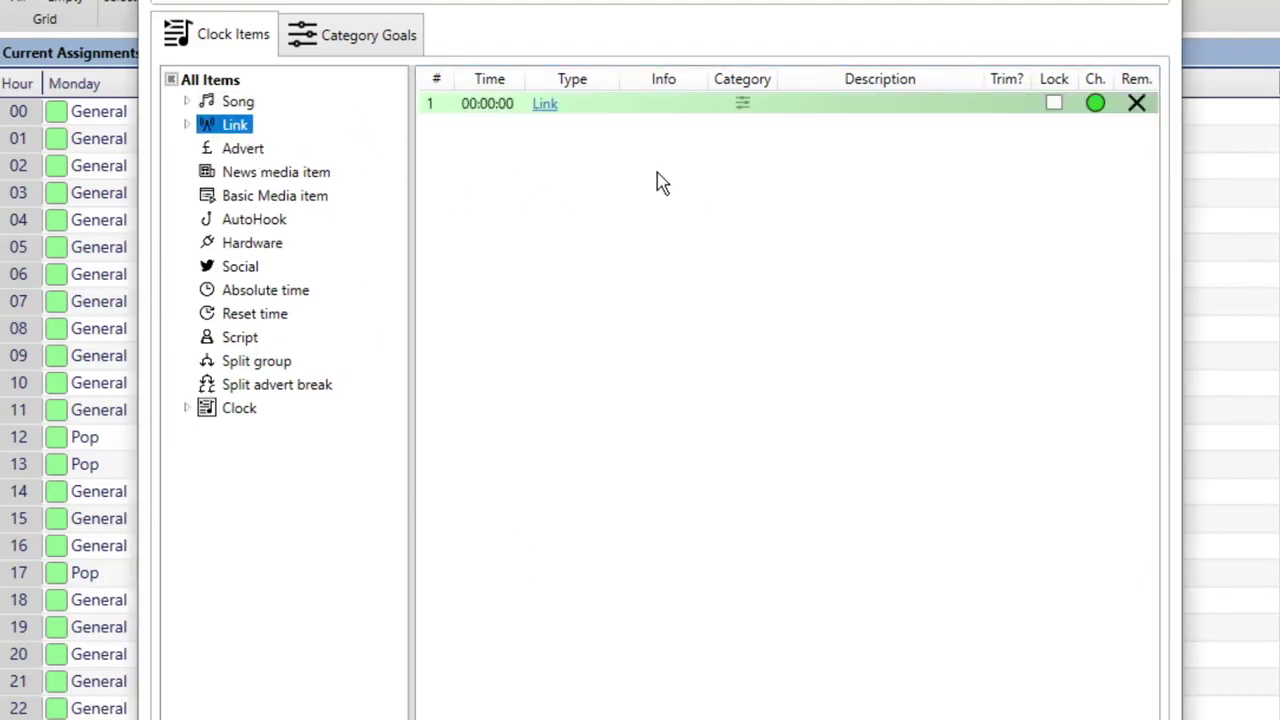
pyautogui.moveTo(238, 101); pyautogui.dragTo(460, 185)
pyautogui.moveTo(250, 108); pyautogui.dragTo(600, 200)
pyautogui.moveTo(223, 126); pyautogui.dragTo(540, 232)
pyautogui.moveTo(243, 150); pyautogui.dragTo(500, 235)
pyautogui.moveTo(236, 104); pyautogui.dragTo(520, 245)
pyautogui.moveTo(258, 108); pyautogui.dragTo(555, 262)
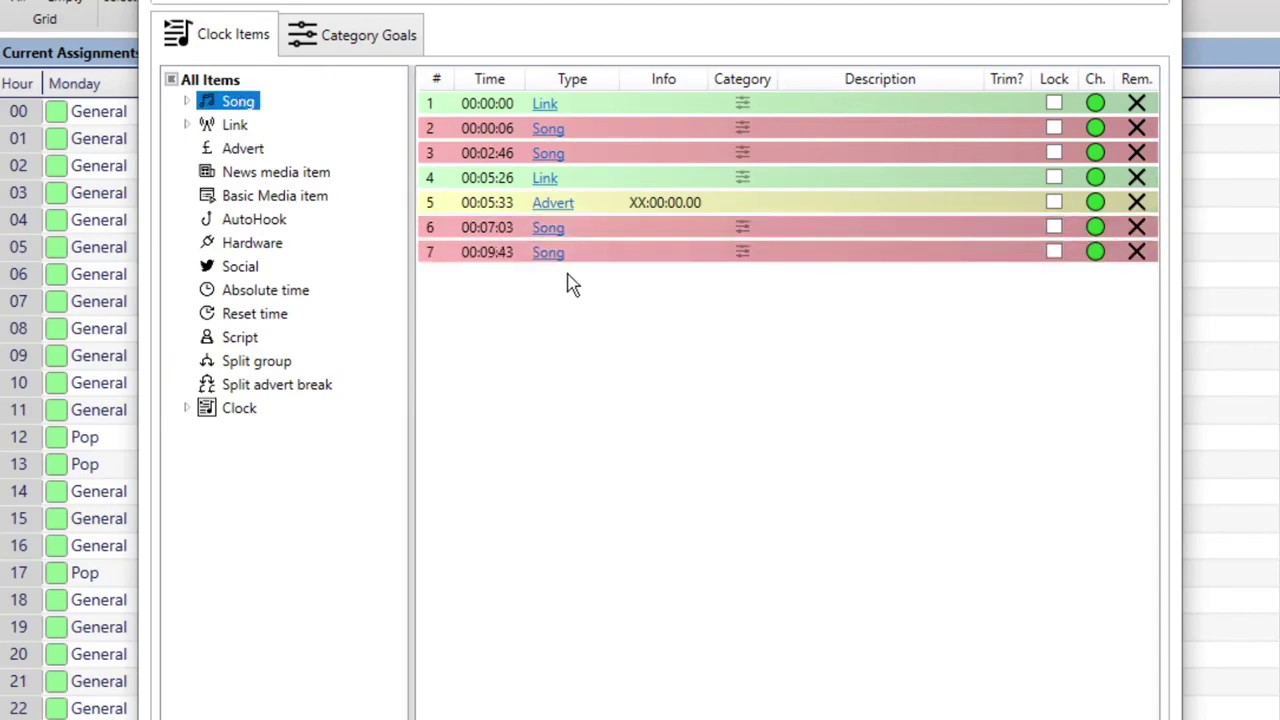
pyautogui.moveTo(245, 270); pyautogui.dragTo(543, 331)
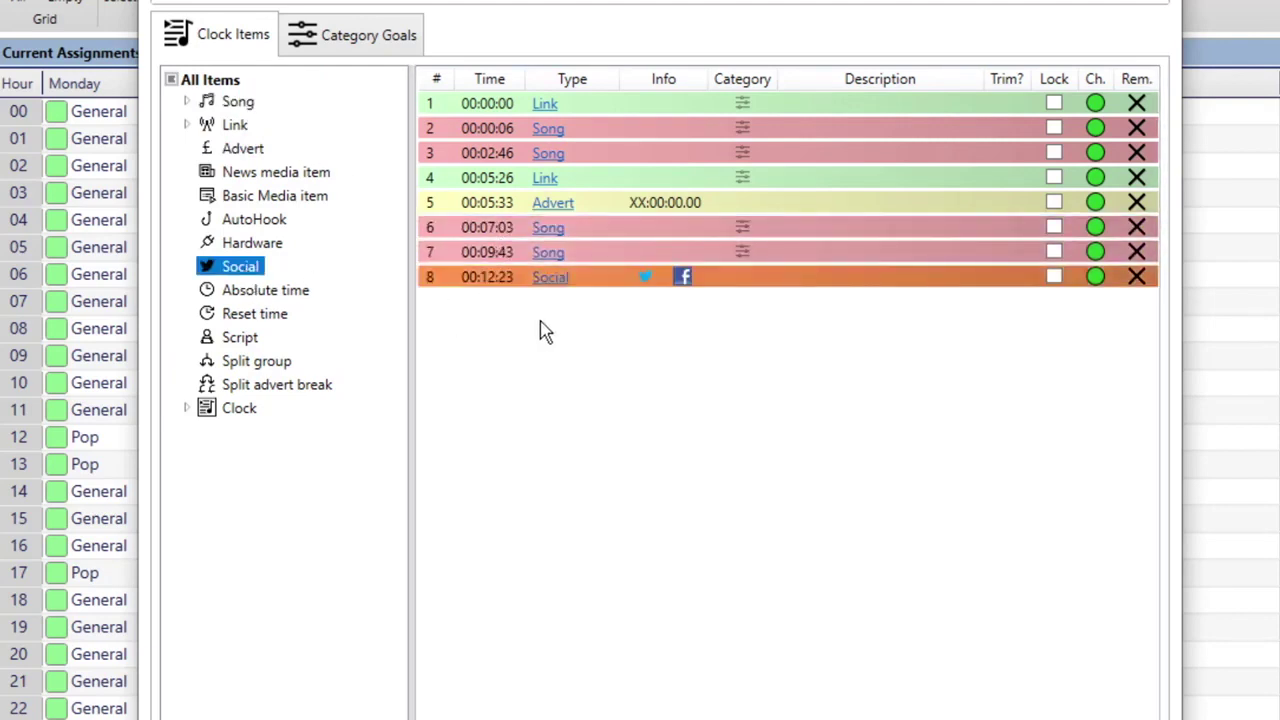
pyautogui.moveTo(243, 127); pyautogui.dragTo(685, 340)
pyautogui.moveTo(240, 103); pyautogui.dragTo(552, 364)
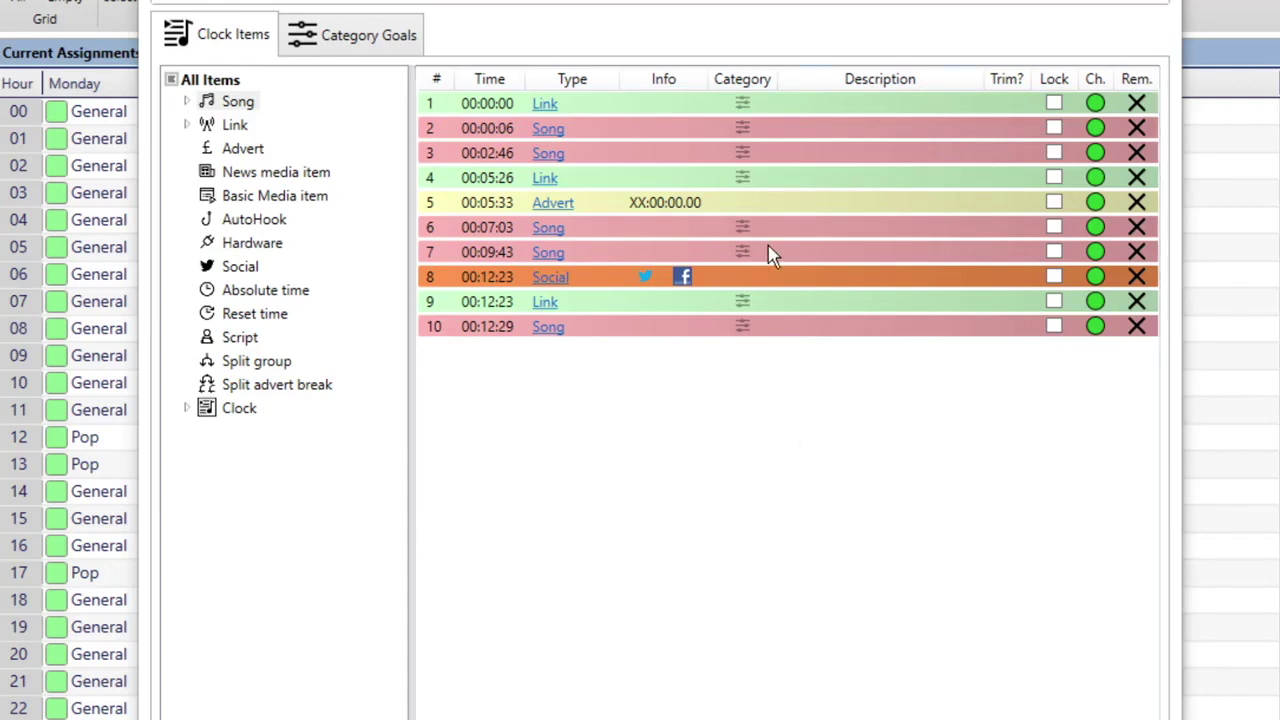
# Step: Make the first Link in the clock choose a suitable item from the specific category Station Id
pyautogui.click(738, 112)
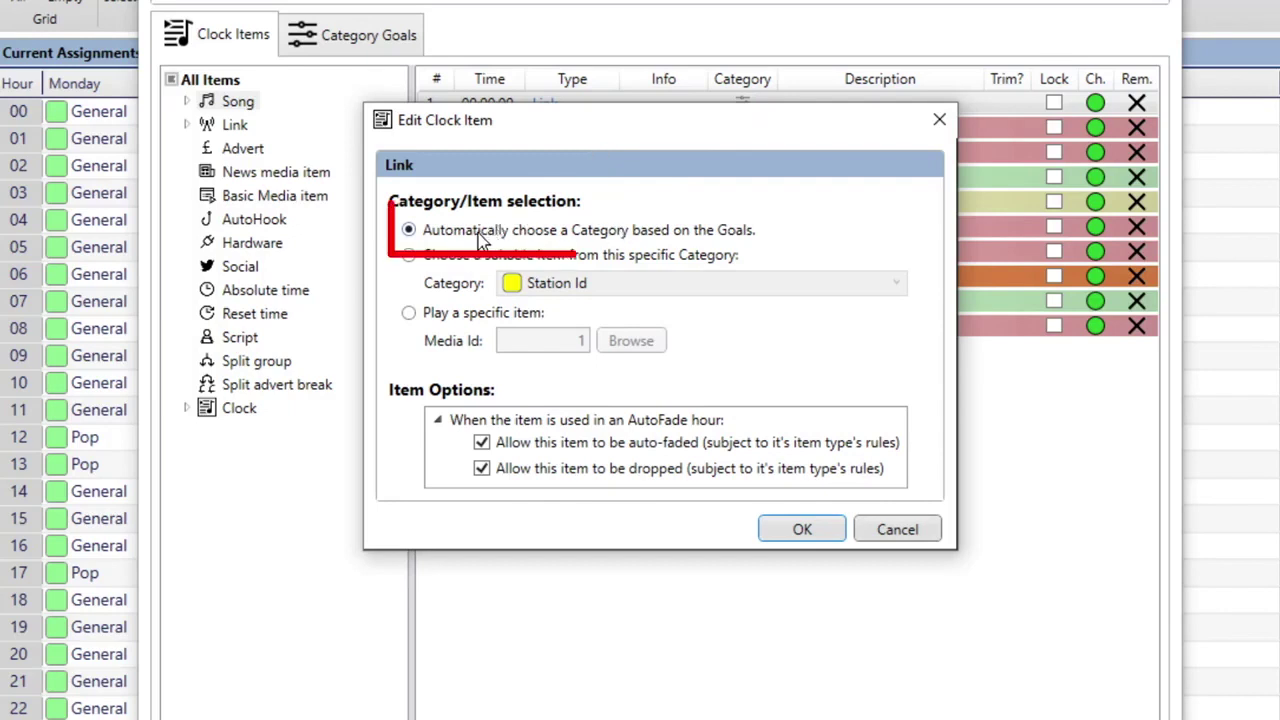
pyautogui.click(408, 256)
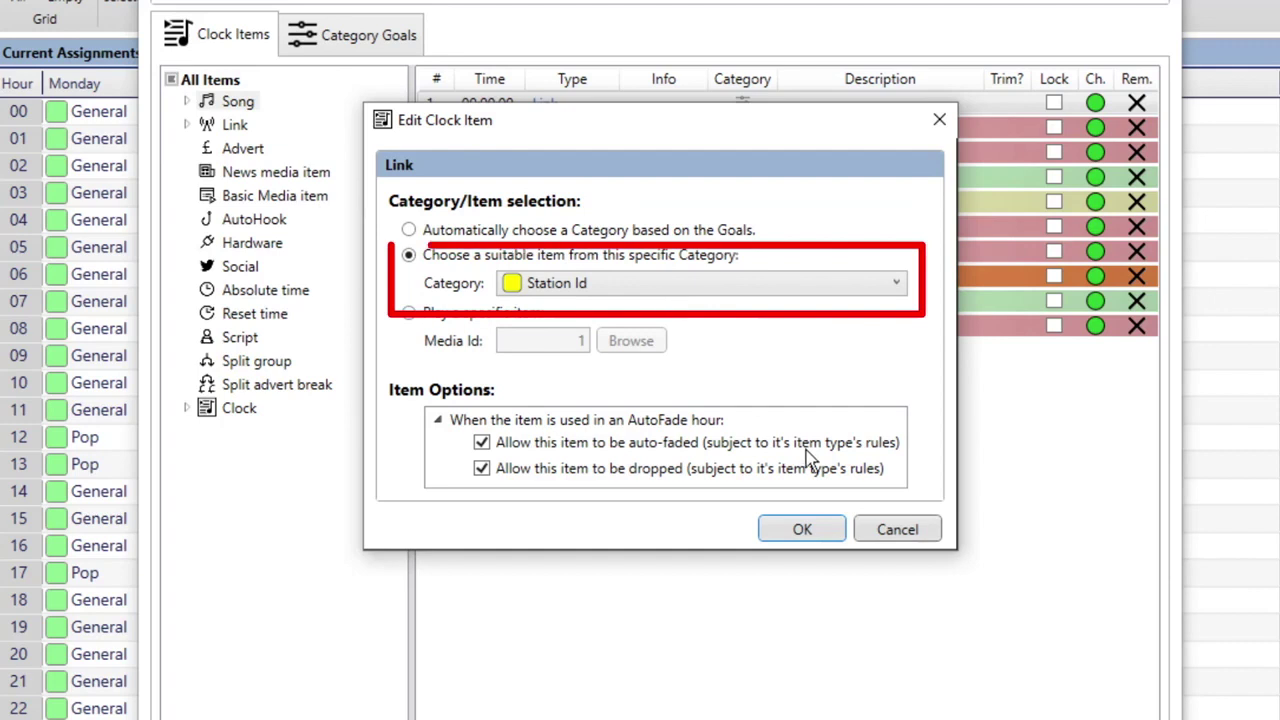
pyautogui.click(812, 530)
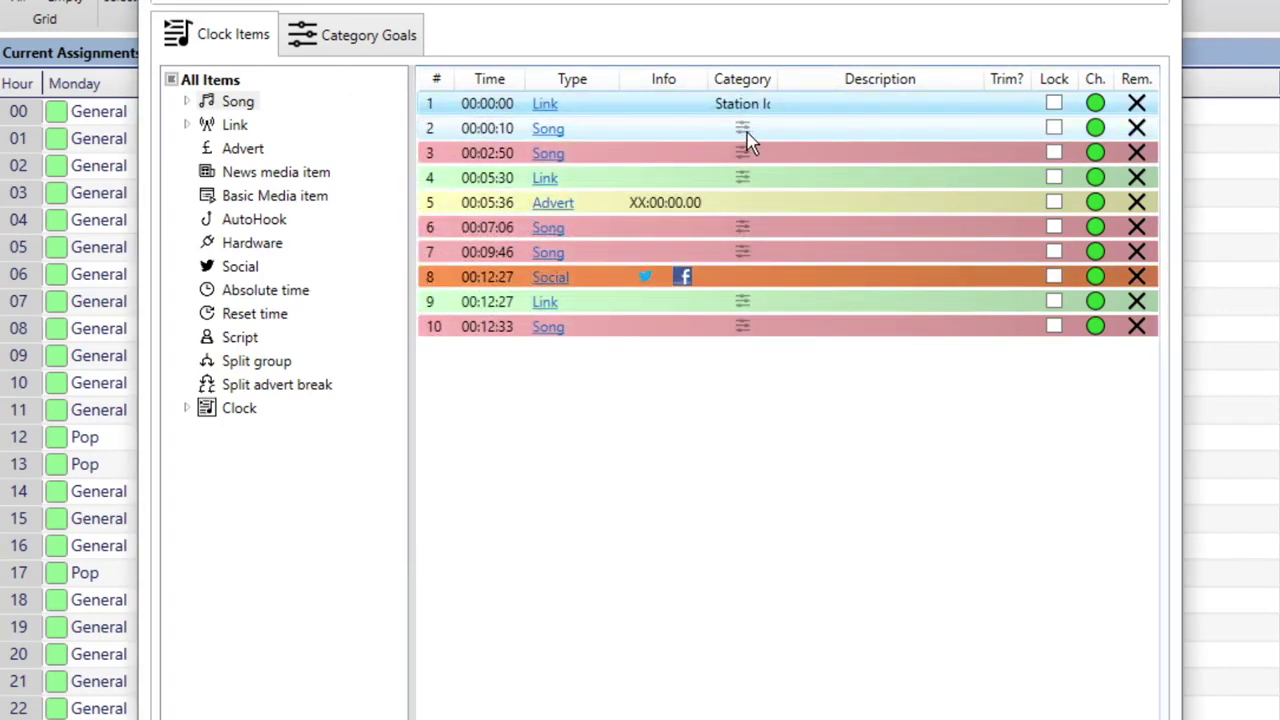
# Step: Make the first Song in the clock choose a suitable item from the specific category Gold
pyautogui.doubleClick(745, 133)
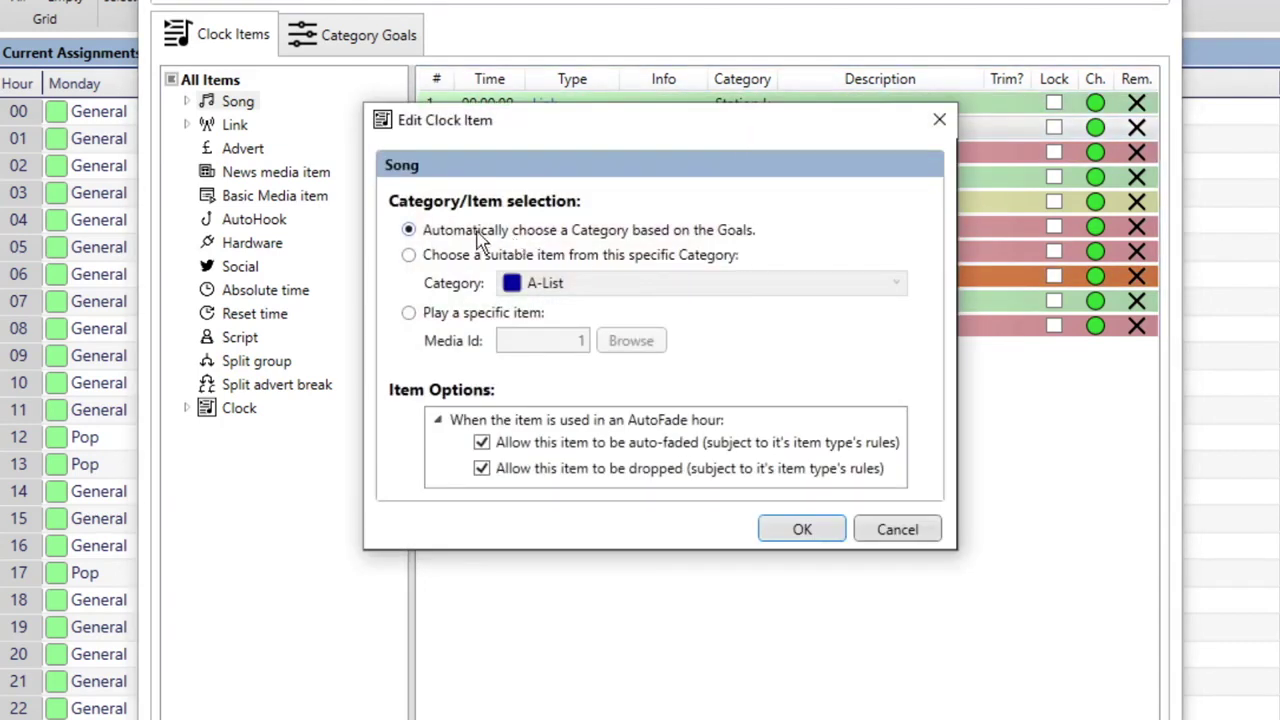
pyautogui.click(408, 255)
pyautogui.click(660, 287)
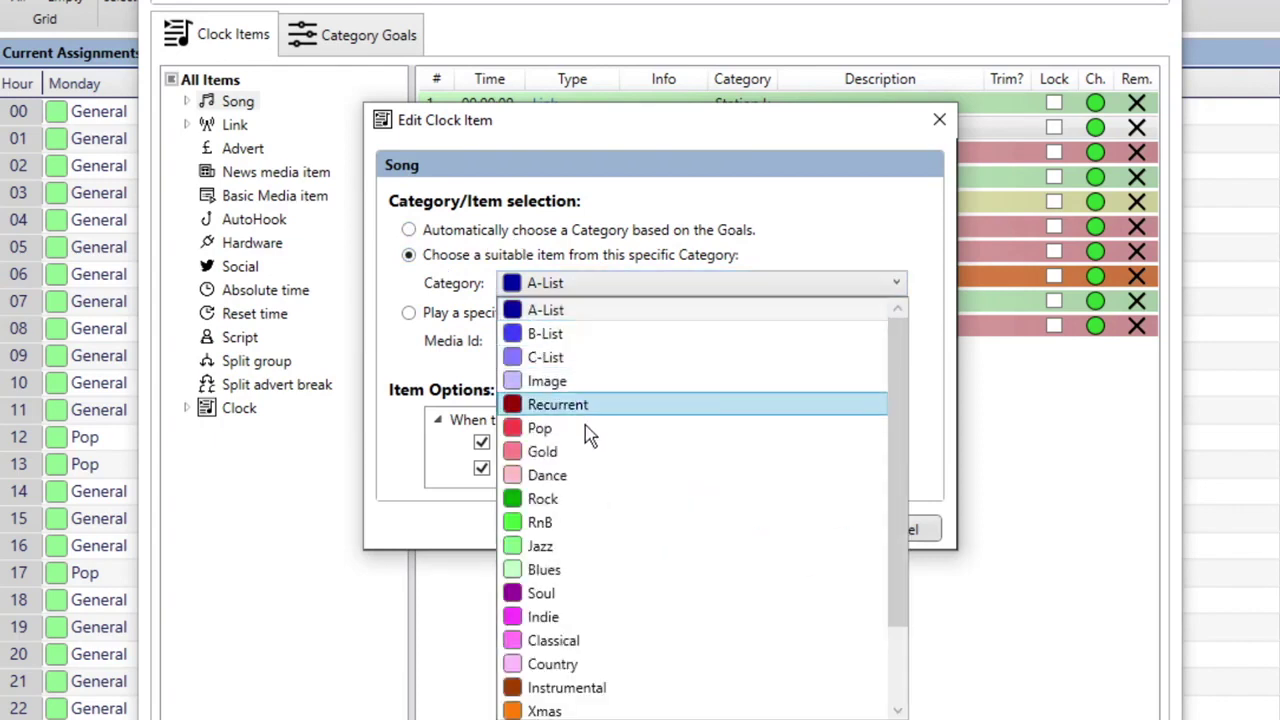
pyautogui.click(575, 452)
pyautogui.click(805, 532)
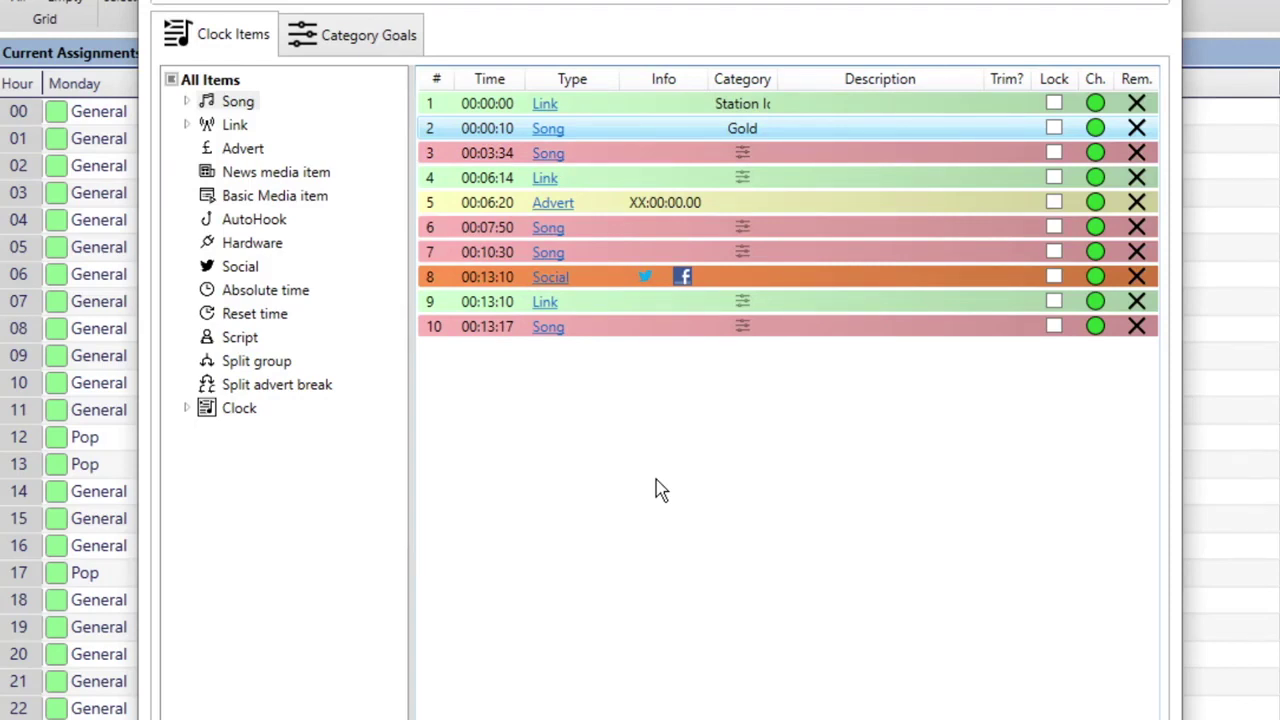
# Step: Review the Advert item's options without changing them, and set the Social item's message to Hello
pyautogui.doubleClick(632, 215)
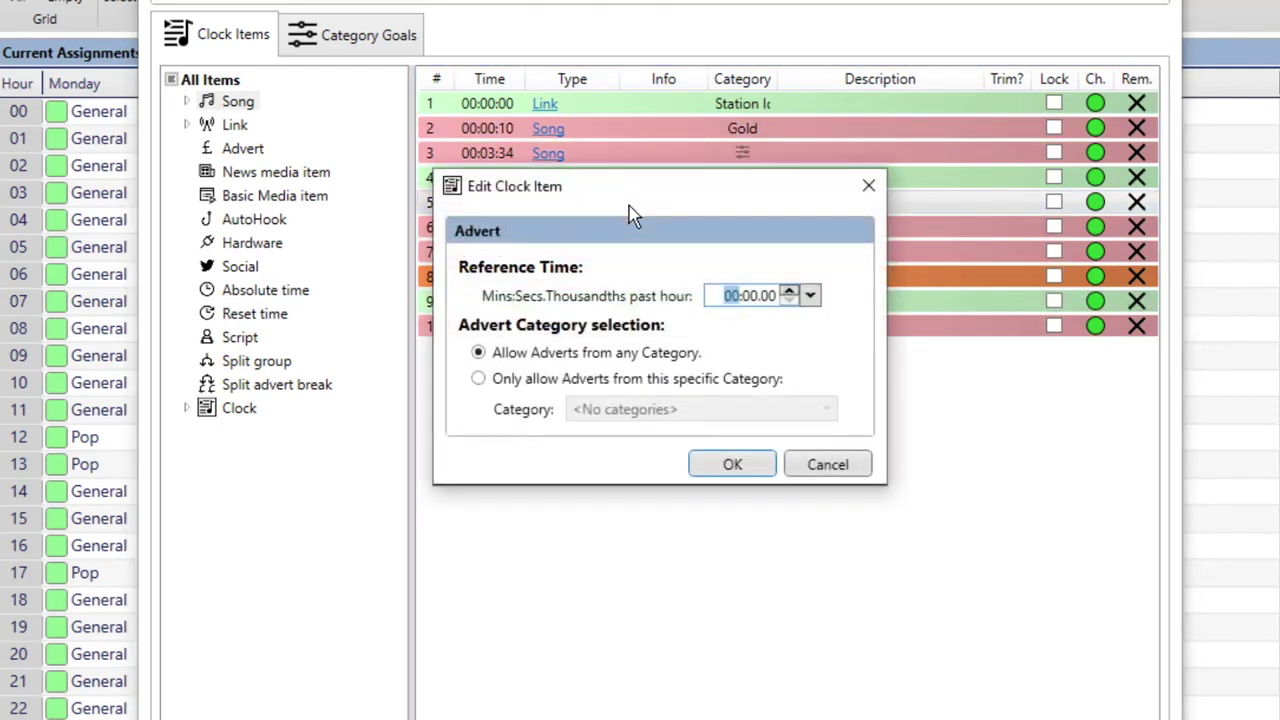
pyautogui.click(825, 465)
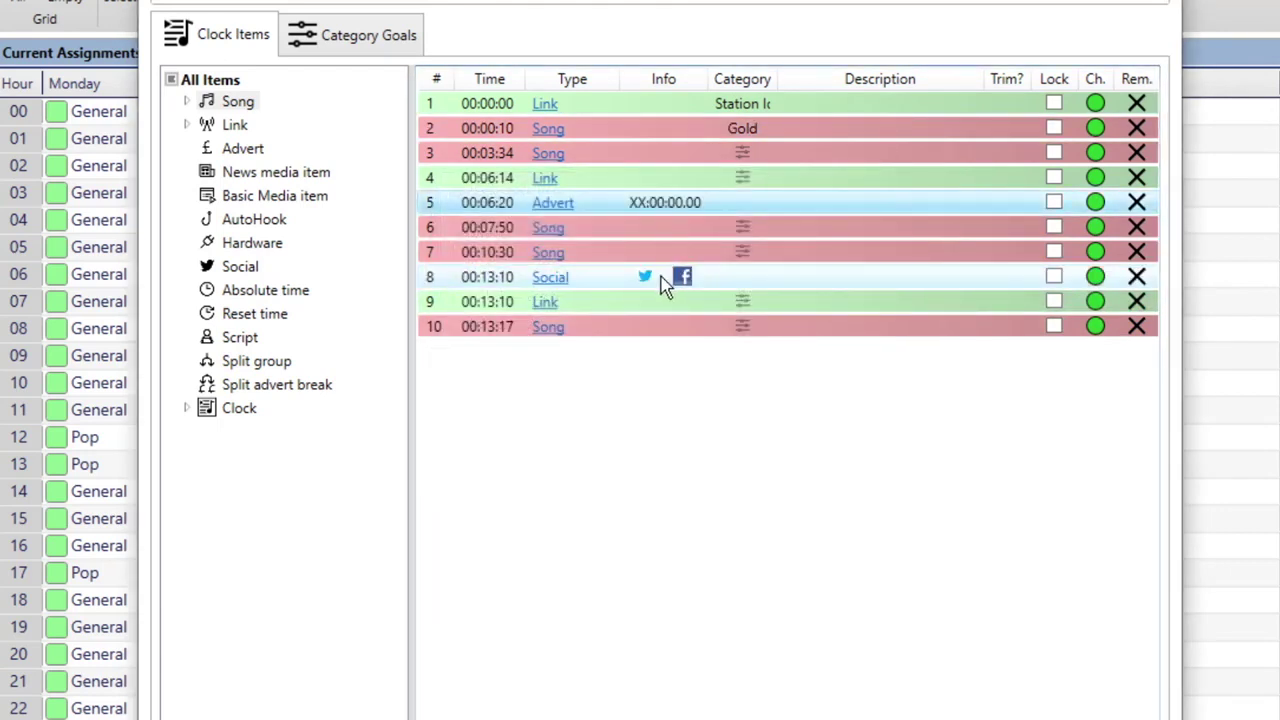
pyautogui.doubleClick(665, 280)
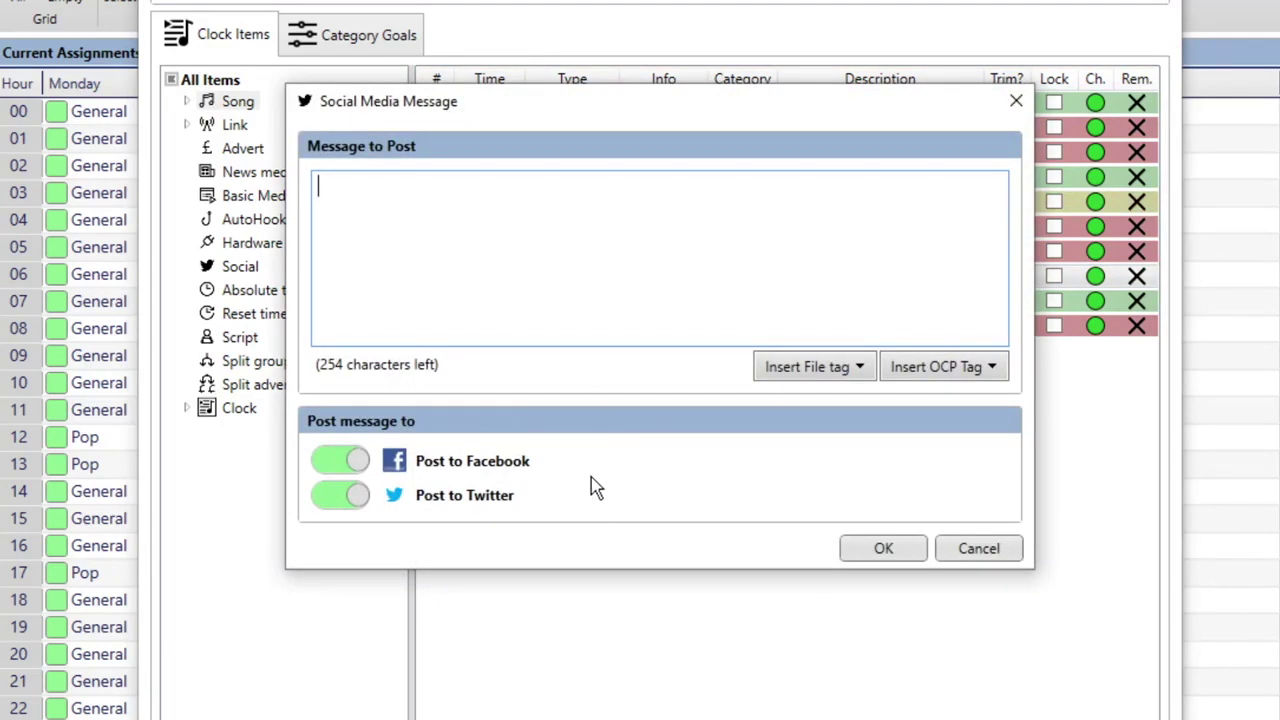
pyautogui.write('Hello')
pyautogui.click(893, 548)
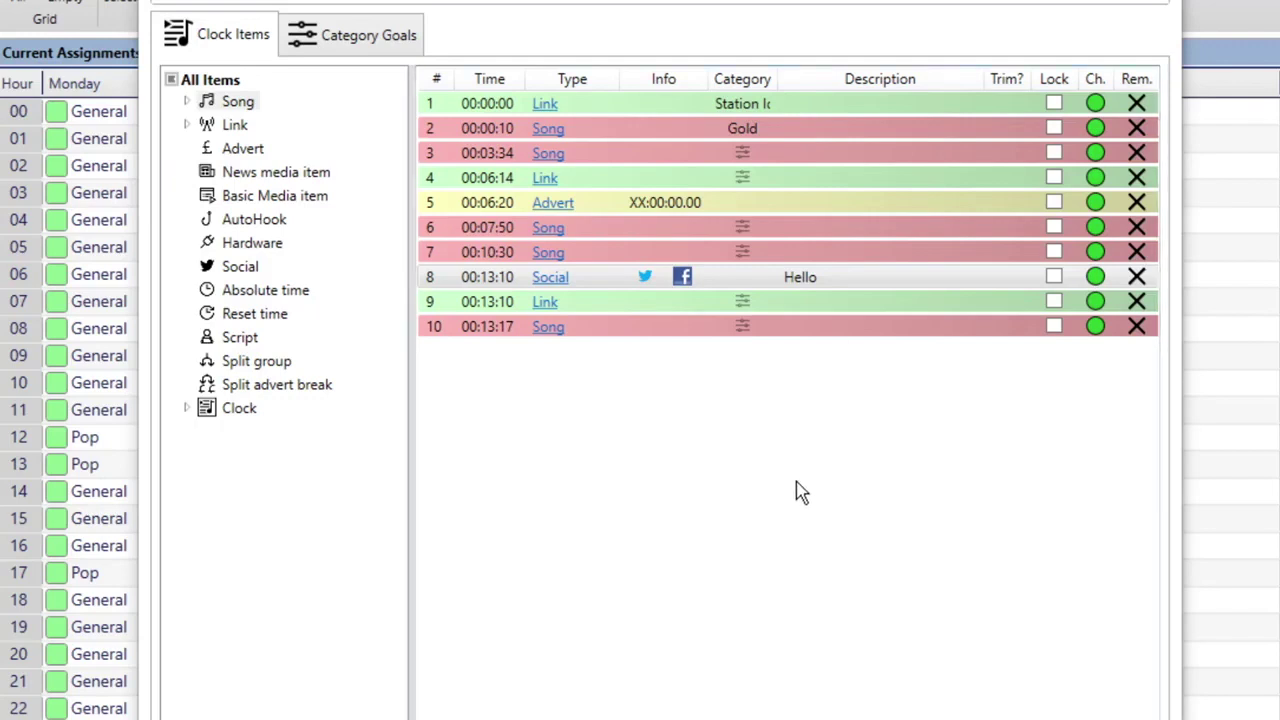
# Step: Append a goal-based Song, a Song from the Pop category and the specific song All About Us - t.A.T.u to the clock
pyautogui.moveTo(250, 106); pyautogui.dragTo(551, 406)
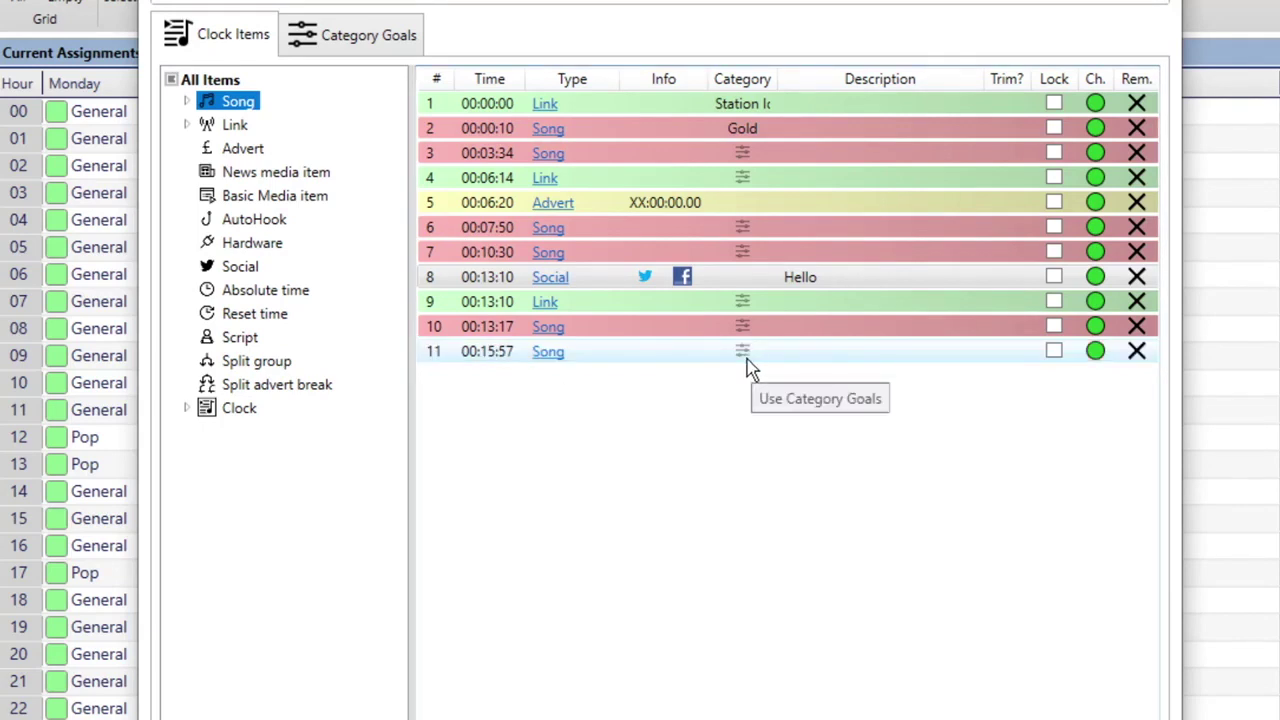
pyautogui.click(186, 102)
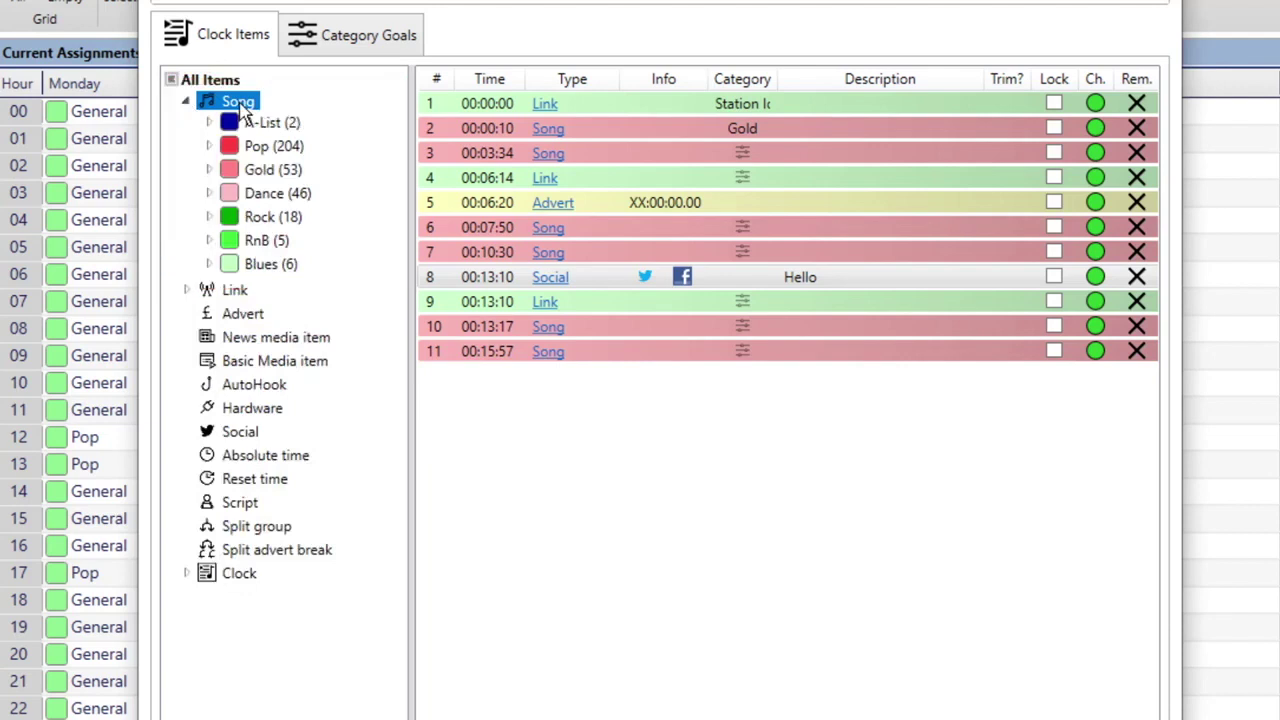
pyautogui.moveTo(256, 150); pyautogui.dragTo(605, 418)
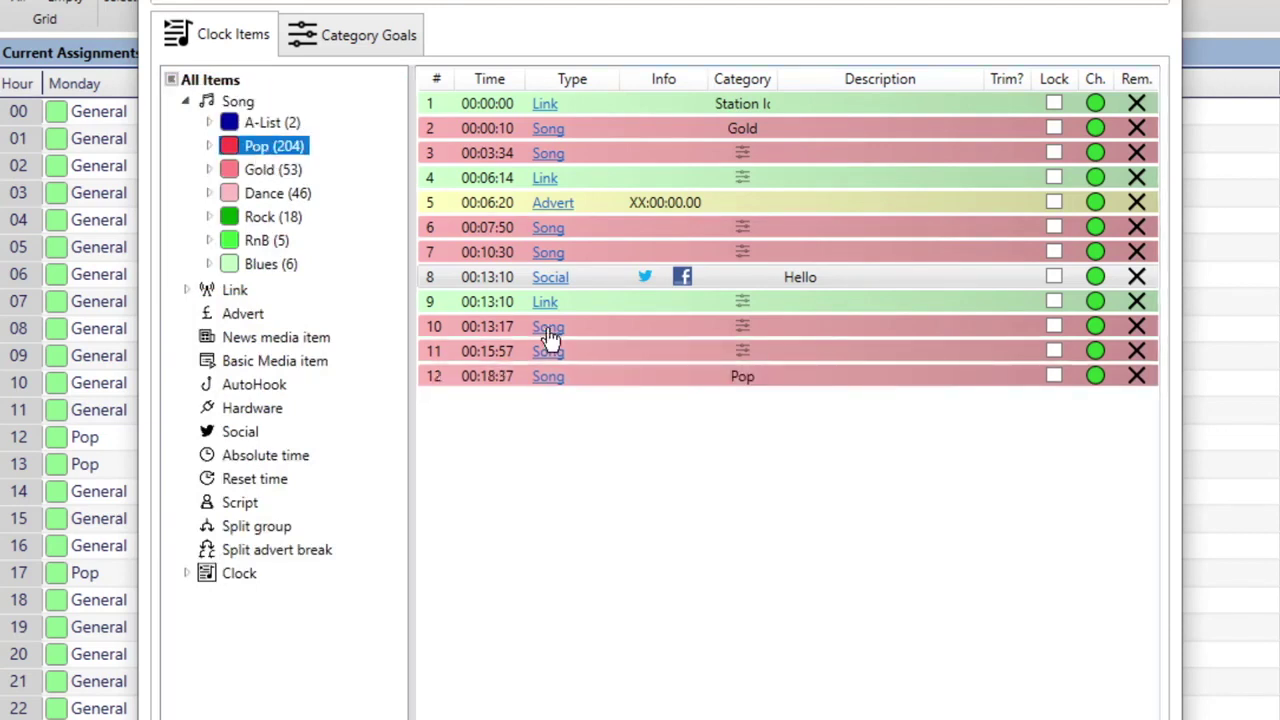
pyautogui.click(210, 147)
pyautogui.moveTo(306, 263); pyautogui.dragTo(637, 493)
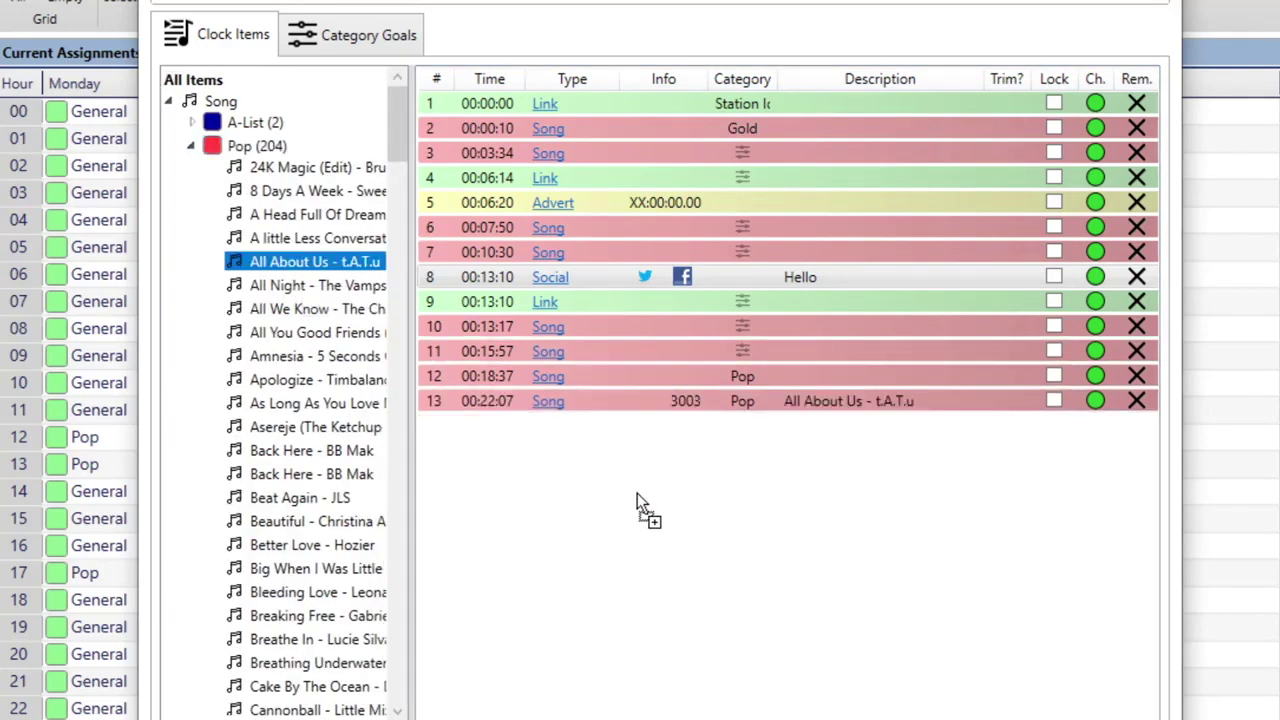
pyautogui.click(193, 146)
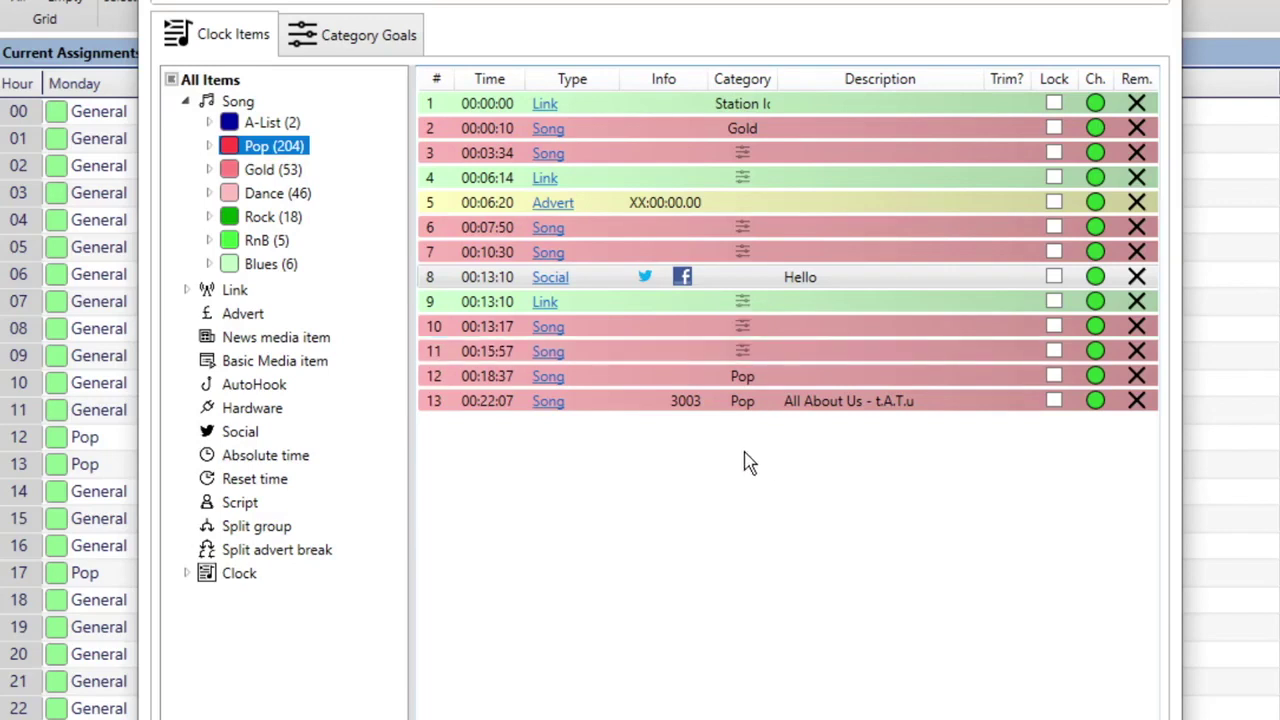
# Step: Zero all song category weightings, and set Pop to 78, Gold to 38 and Rock to 15
pyautogui.click(393, 42)
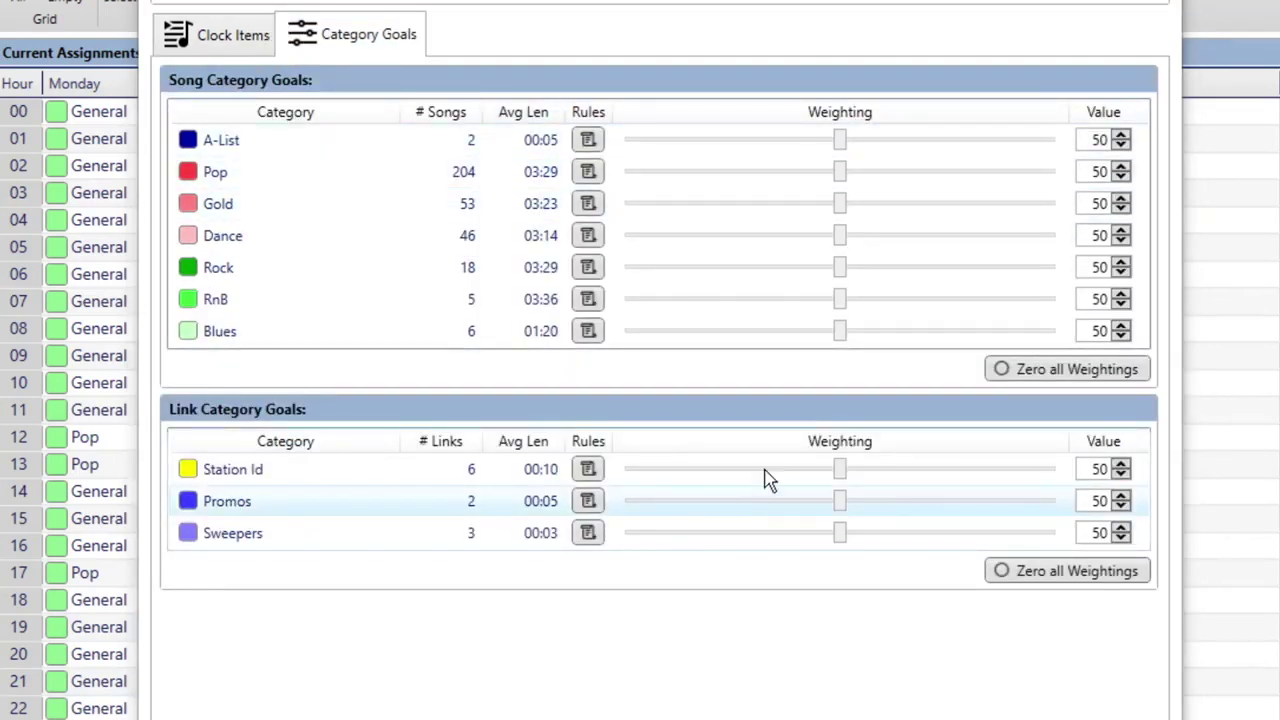
pyautogui.click(1020, 370)
pyautogui.moveTo(628, 173); pyautogui.dragTo(966, 211)
pyautogui.moveTo(629, 214); pyautogui.dragTo(792, 216)
pyautogui.moveTo(625, 268); pyautogui.dragTo(700, 286)
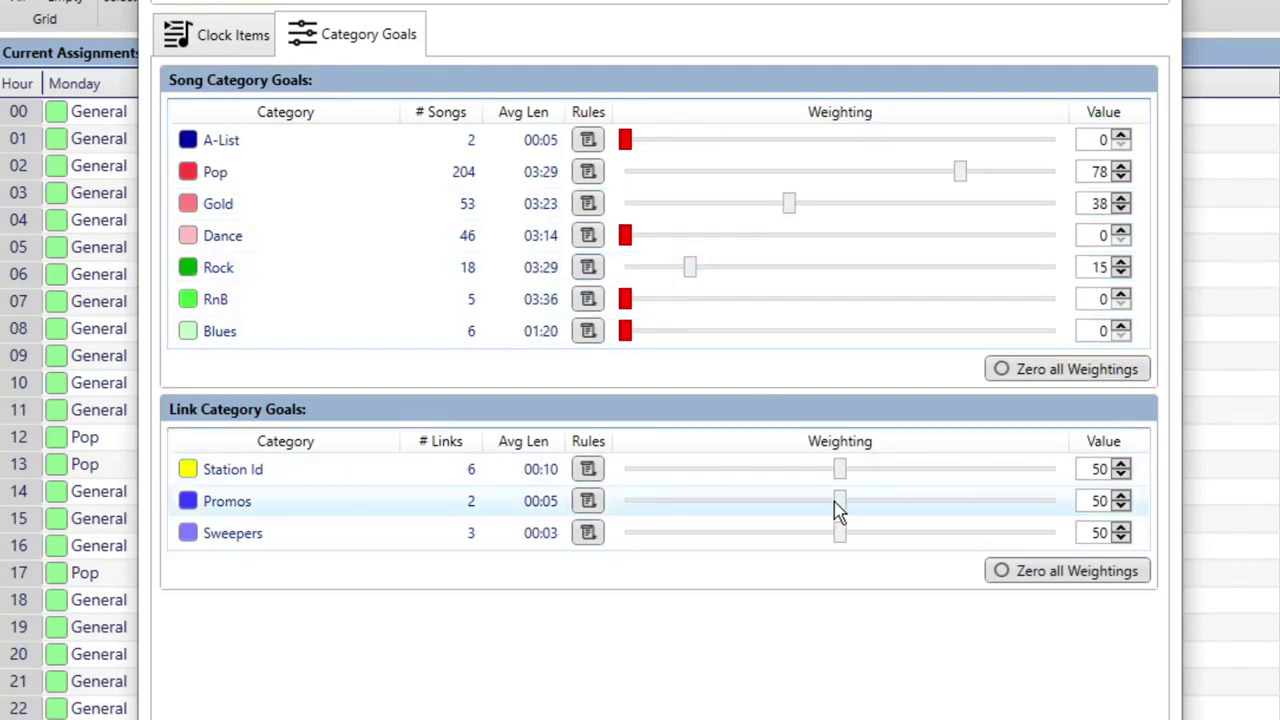
# Step: Set the link category weightings to 23 for Promos, 42 for Sweepers and 55 for Station Id
pyautogui.moveTo(840, 501); pyautogui.dragTo(720, 499)
pyautogui.moveTo(834, 533); pyautogui.dragTo(805, 533)
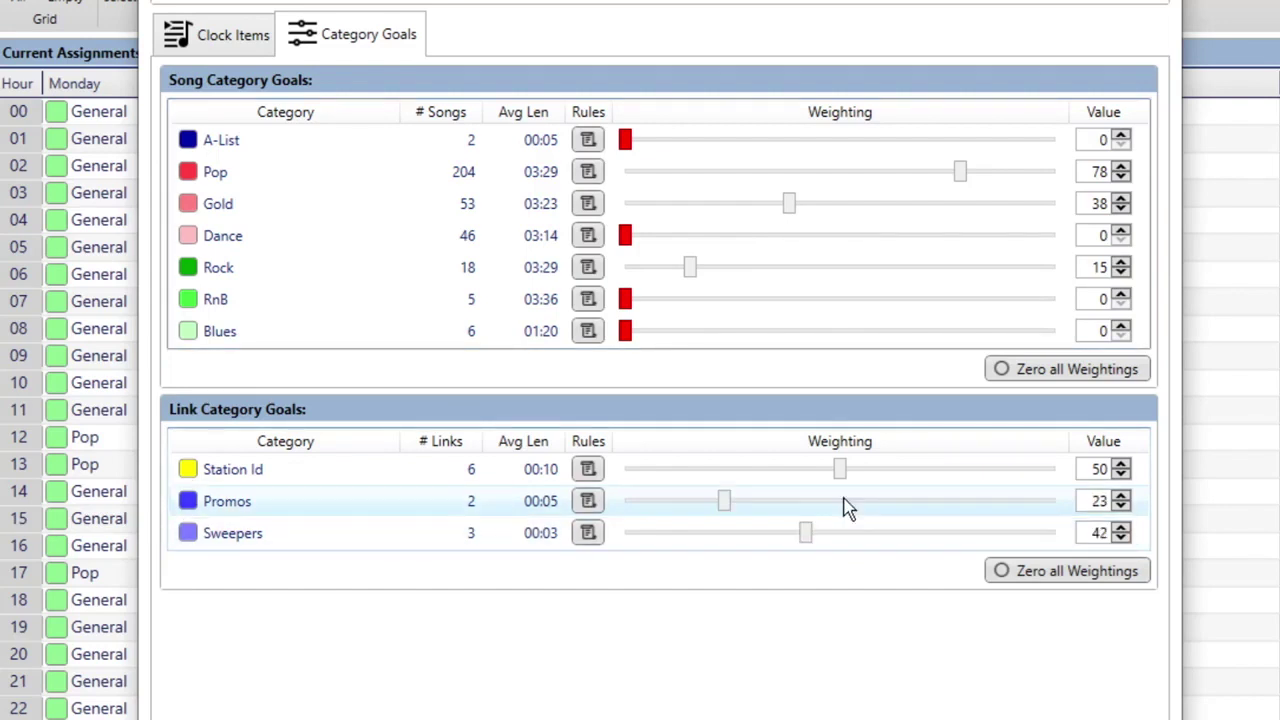
pyautogui.moveTo(846, 478); pyautogui.dragTo(868, 478)
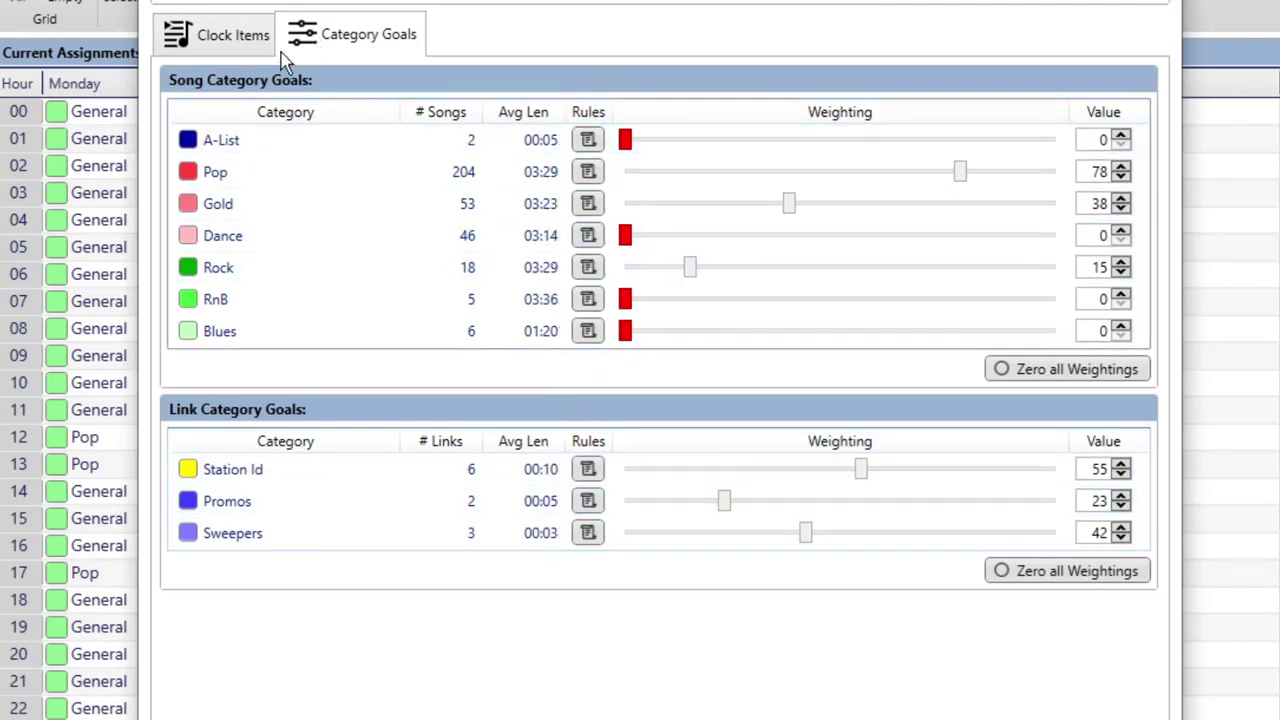
# Step: Make the Song directly after the Advert choose a suitable item from the specific category A-List
pyautogui.click(228, 40)
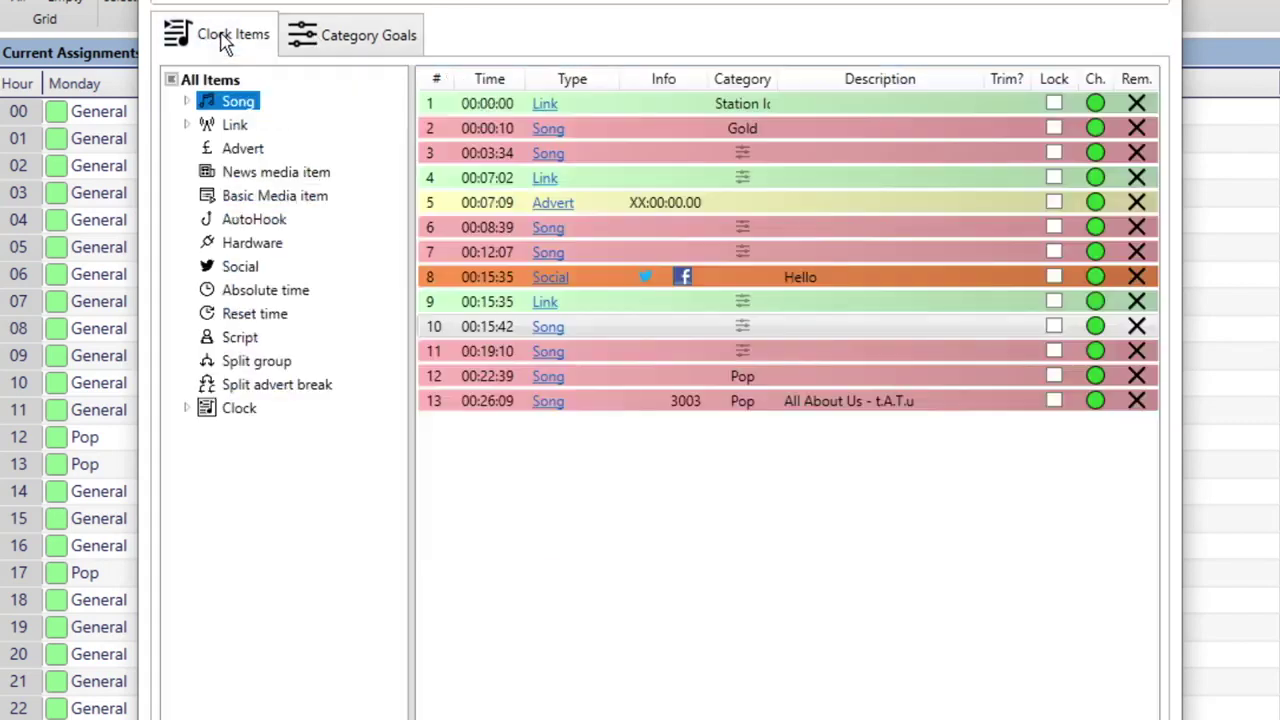
pyautogui.doubleClick(748, 235)
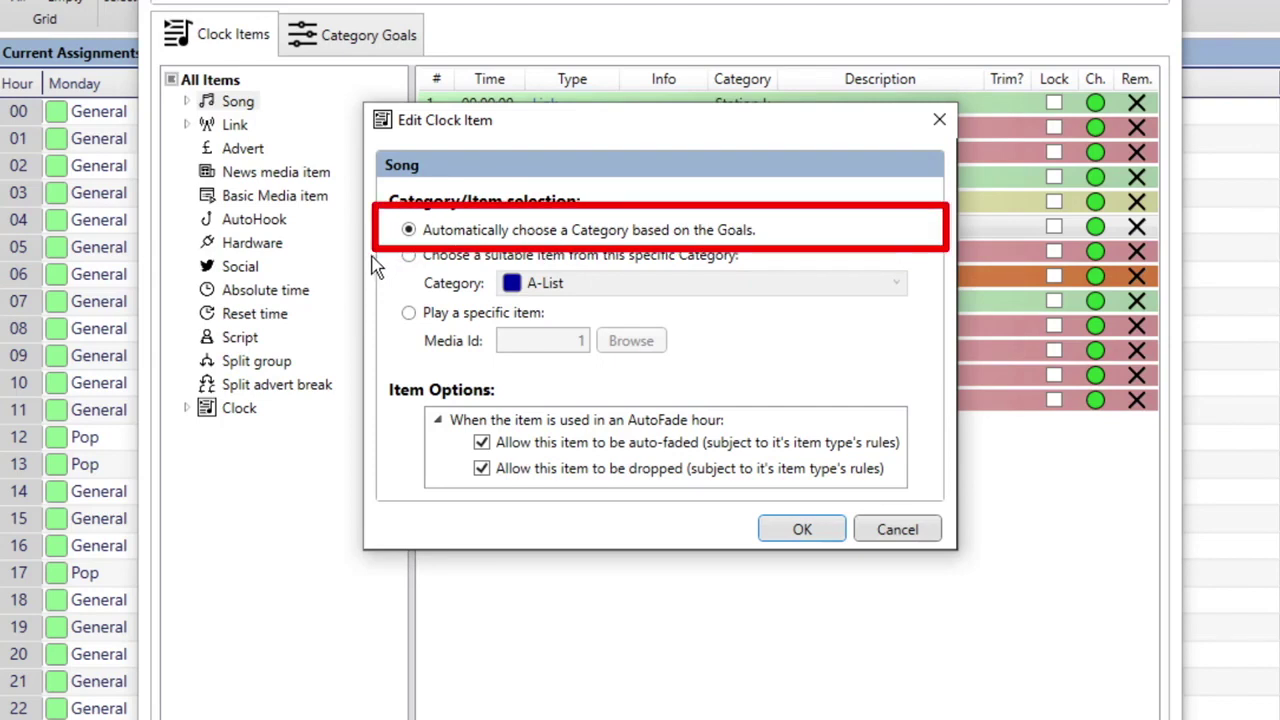
pyautogui.click(408, 256)
pyautogui.click(702, 280)
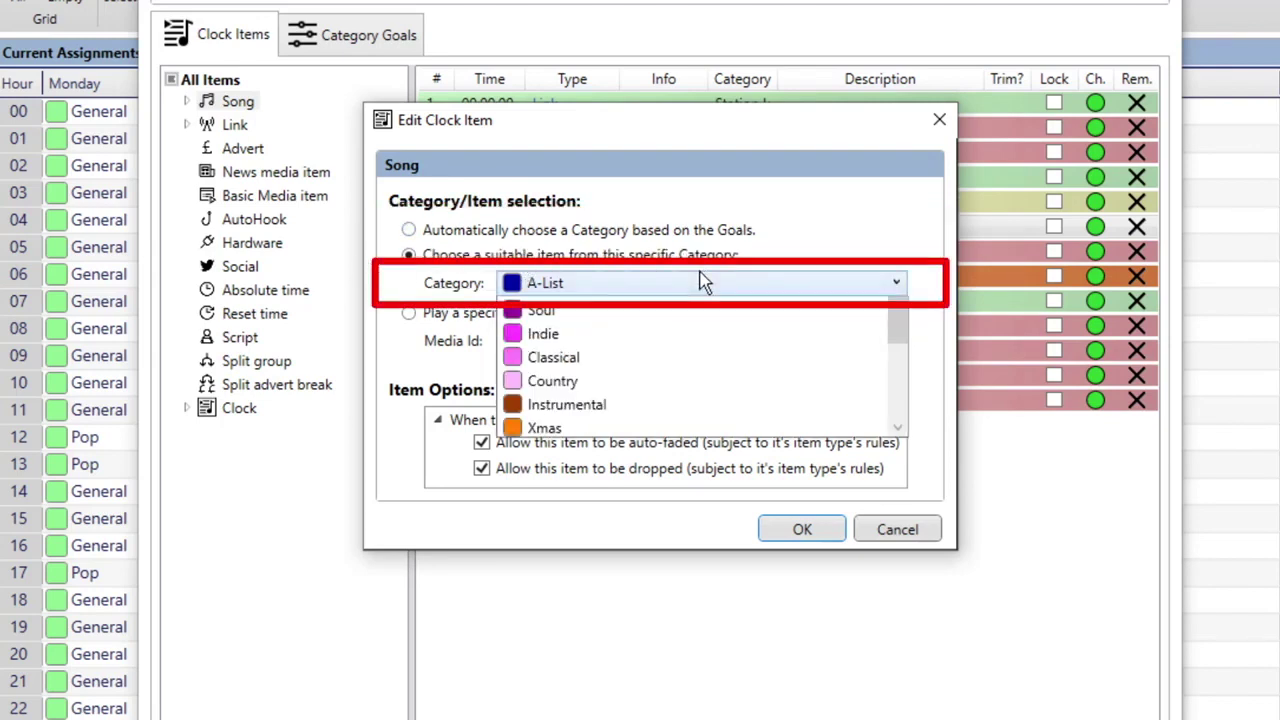
pyautogui.click(702, 283)
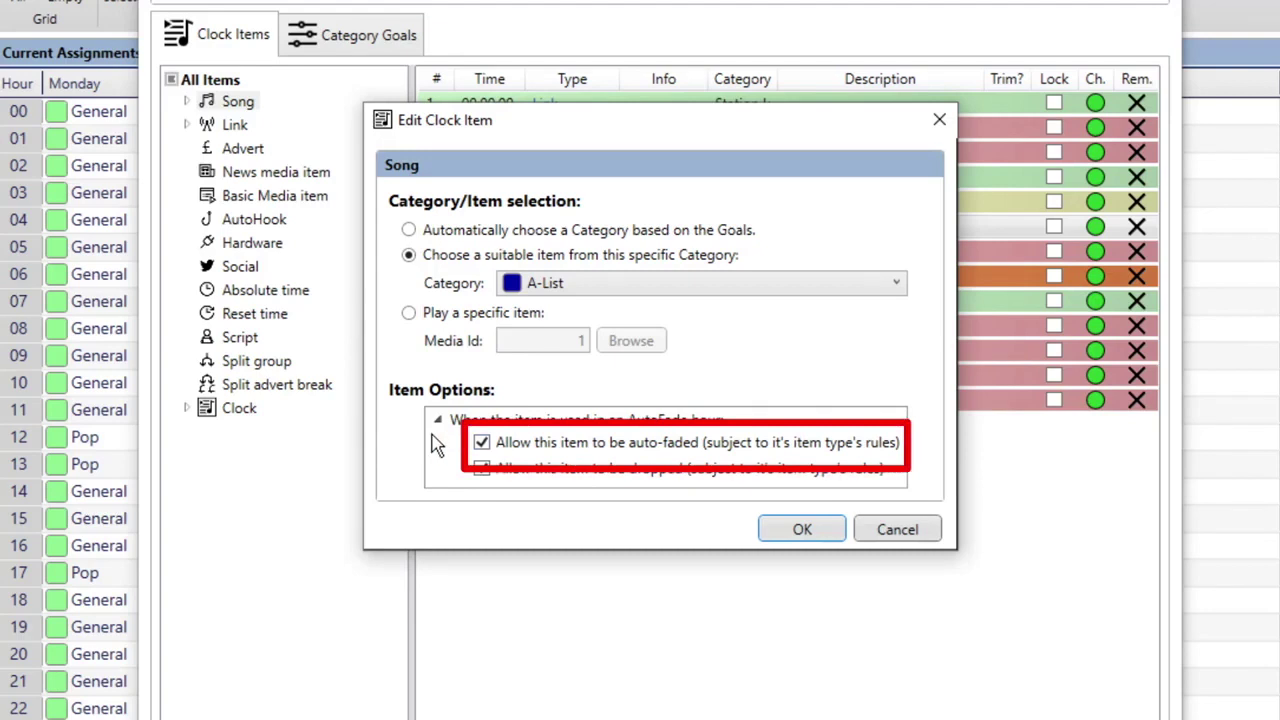
pyautogui.click(794, 532)
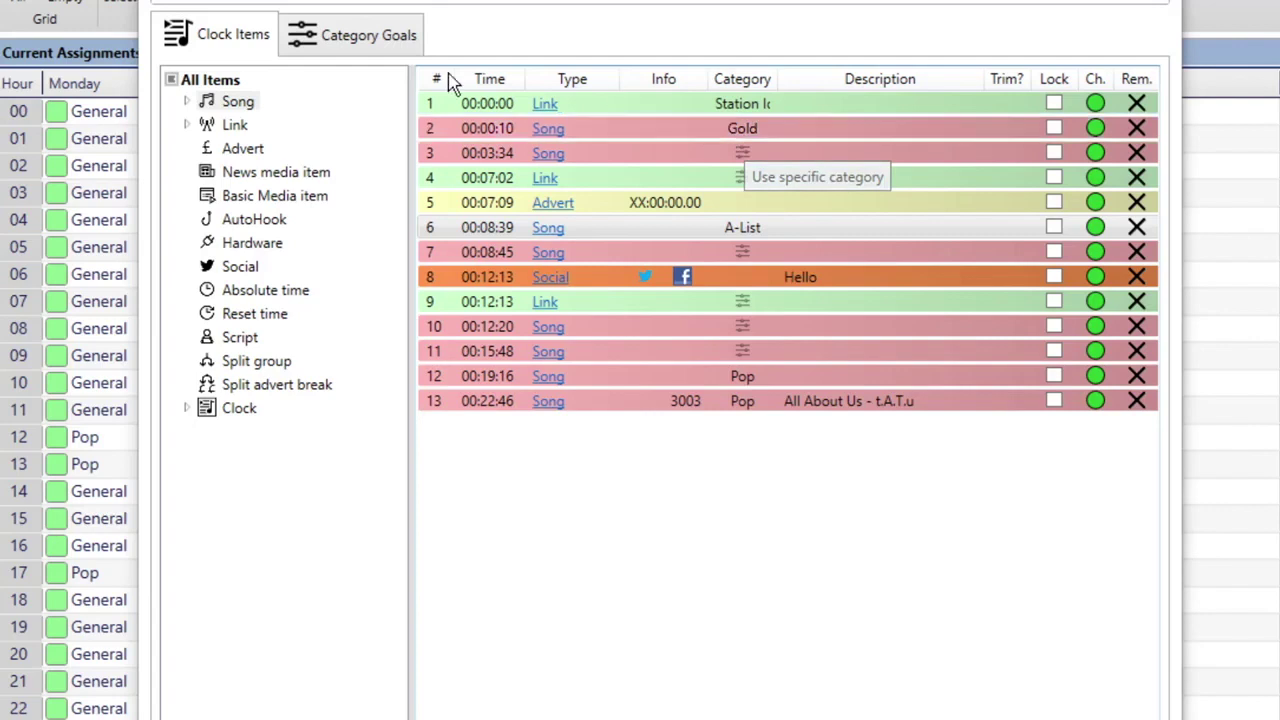
# Step: Set the Pop weighting to 75 and the Gold weighting to 25, and clear the Rock weighting value
pyautogui.click(380, 48)
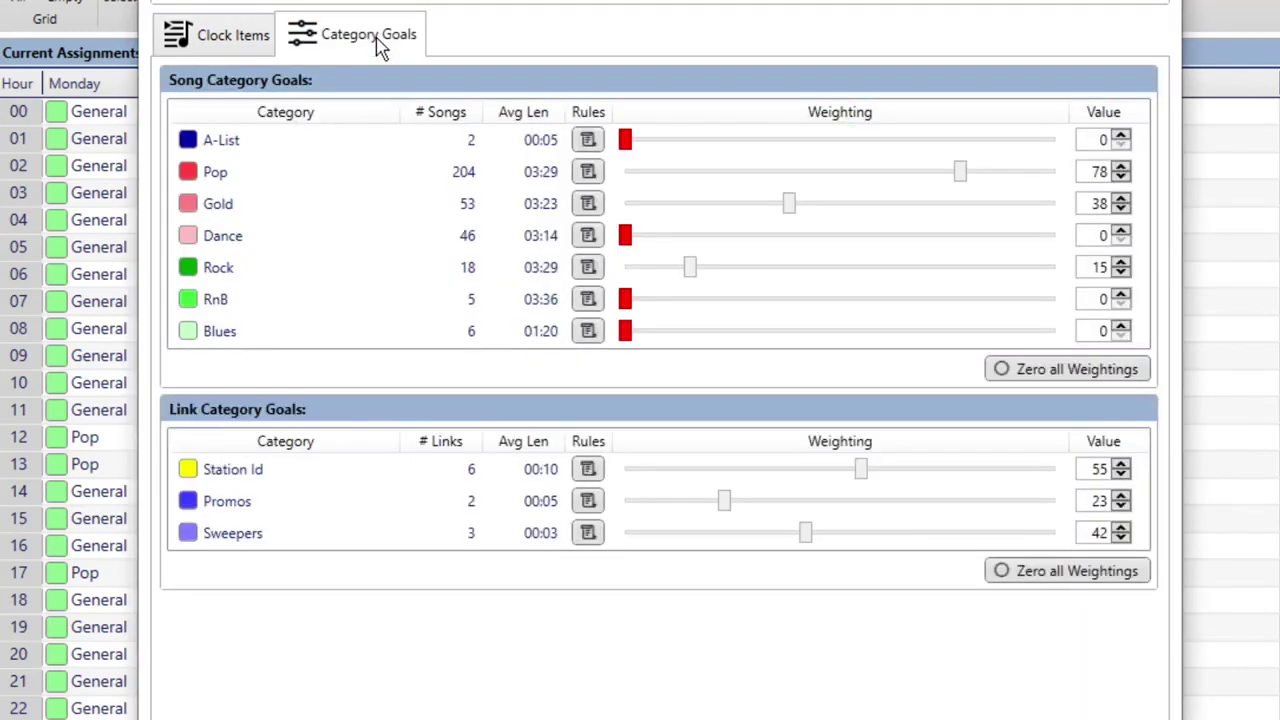
pyautogui.doubleClick(1090, 171)
pyautogui.write('75')
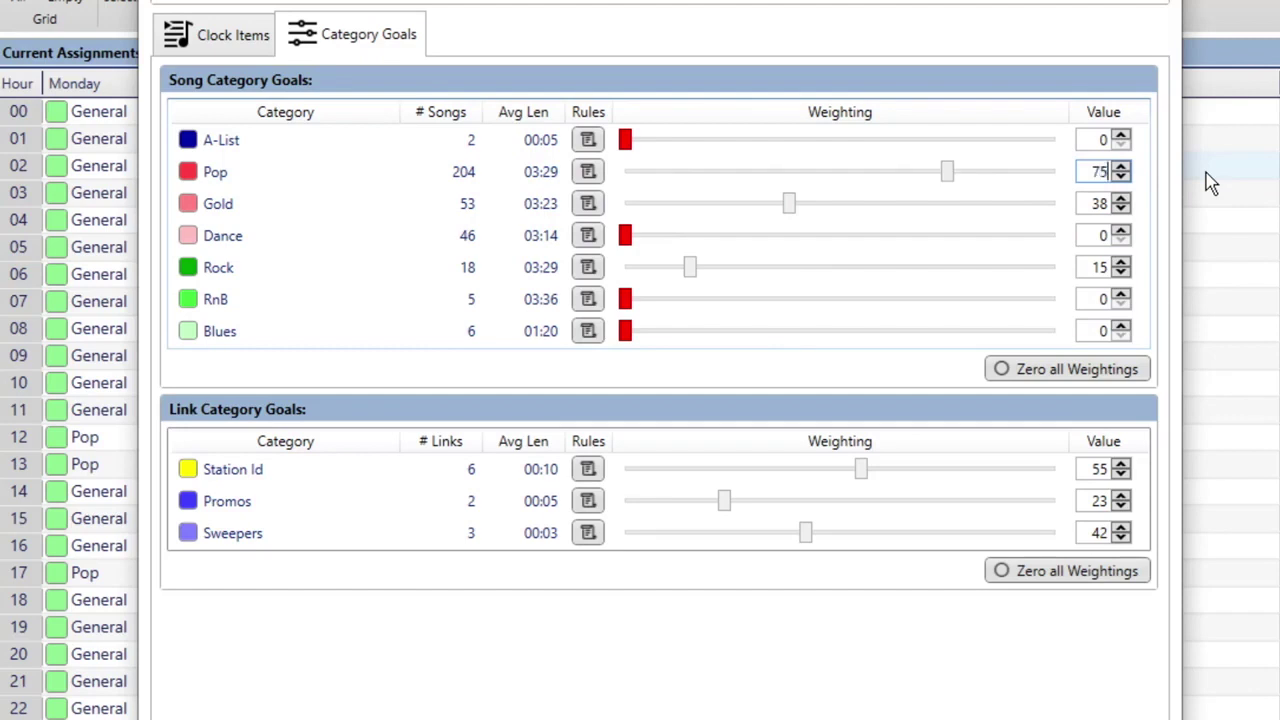
pyautogui.doubleClick(1100, 267)
pyautogui.press('BackSpace')
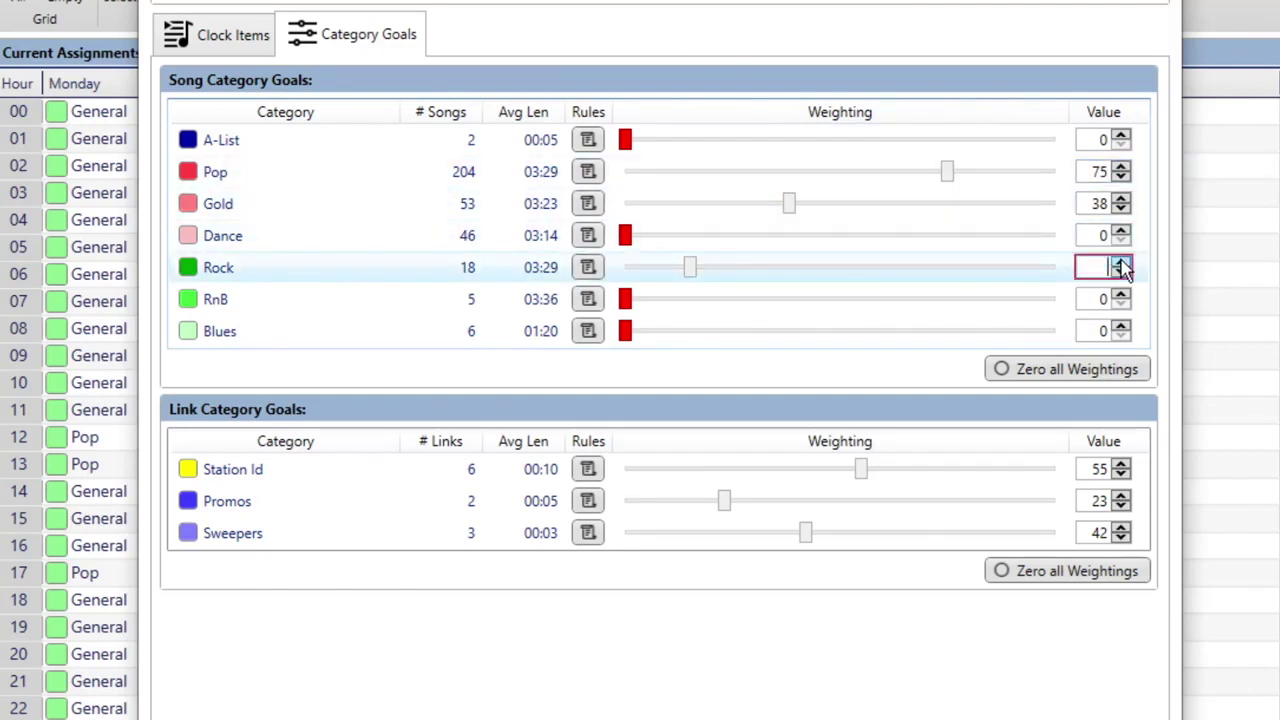
pyautogui.doubleClick(1100, 204)
pyautogui.write('25')
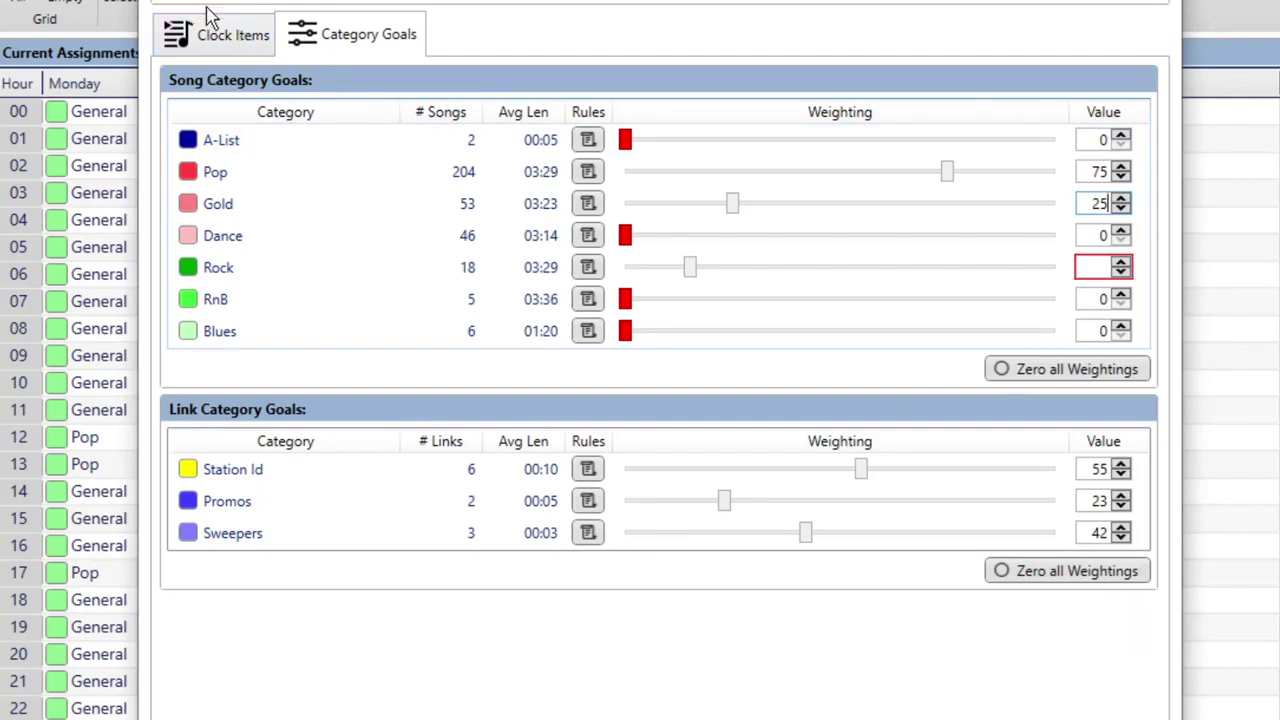
# Step: Change the category of the Song directly after the Advert to Gold
pyautogui.click(230, 42)
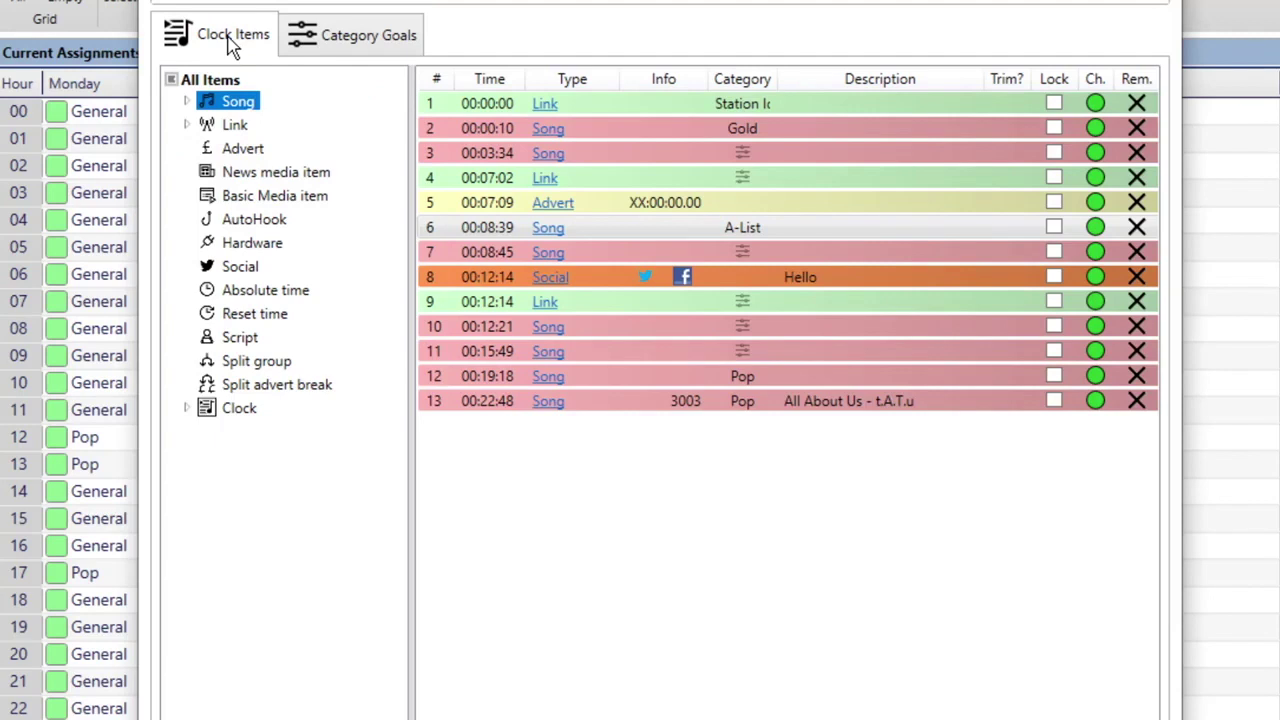
pyautogui.doubleClick(755, 231)
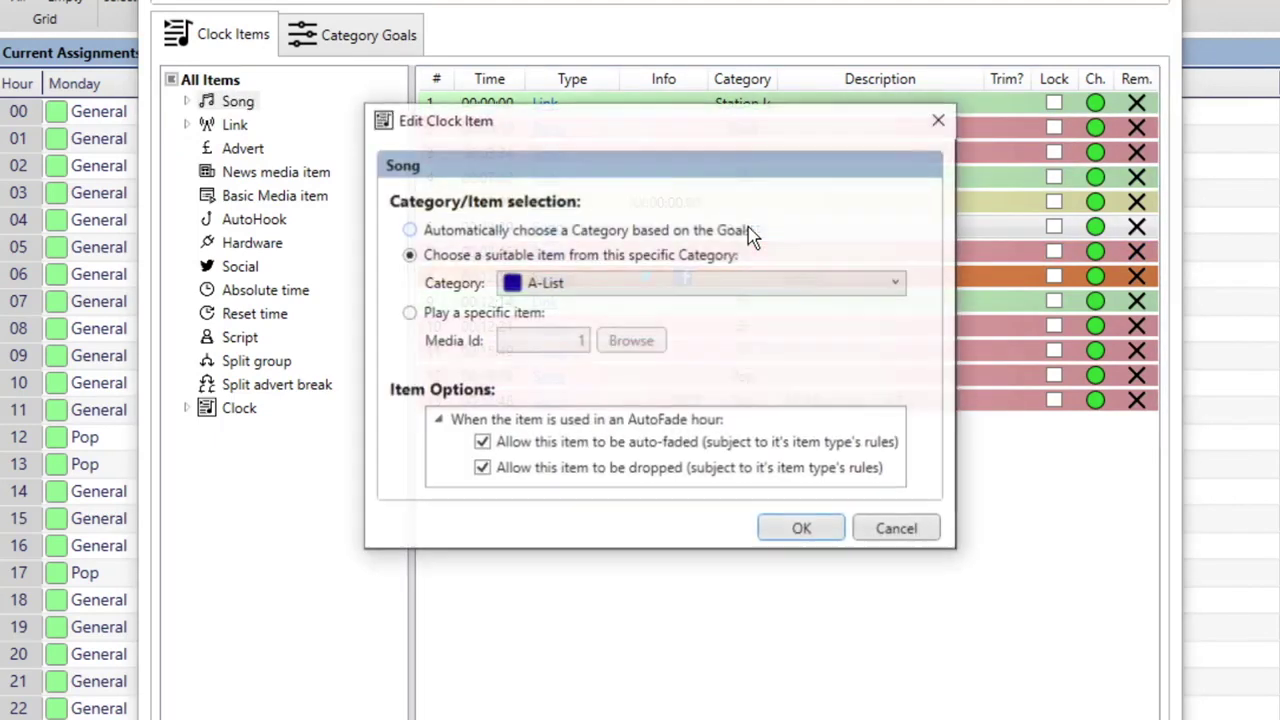
pyautogui.click(565, 281)
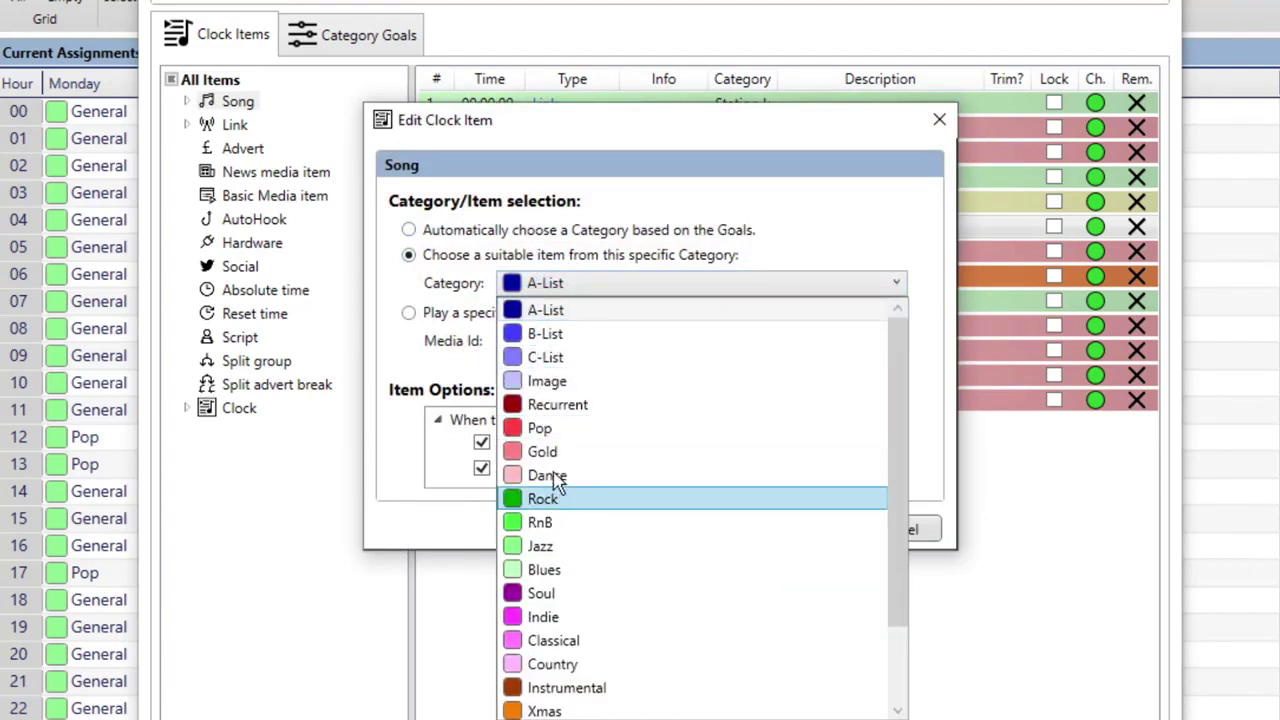
pyautogui.click(555, 459)
pyautogui.click(797, 530)
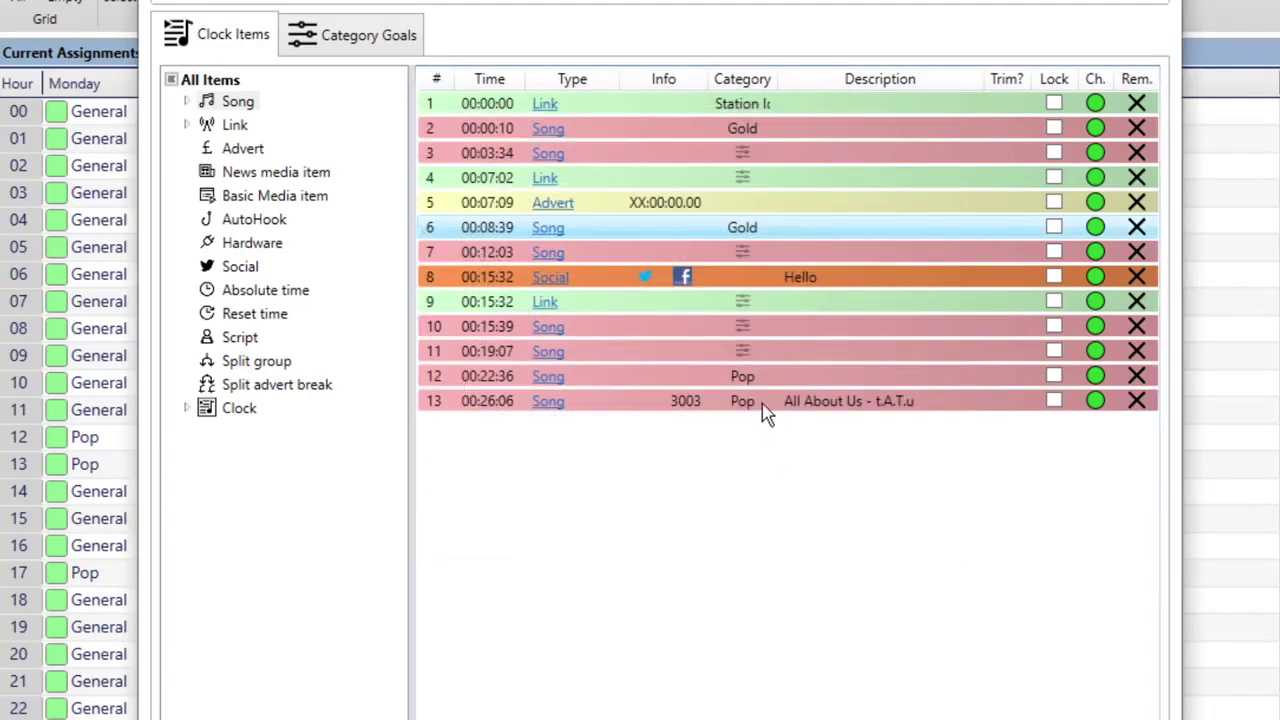
# Step: Change the category of the Song in row 12 to Gold, and review the clock's category goals
pyautogui.doubleClick(762, 379)
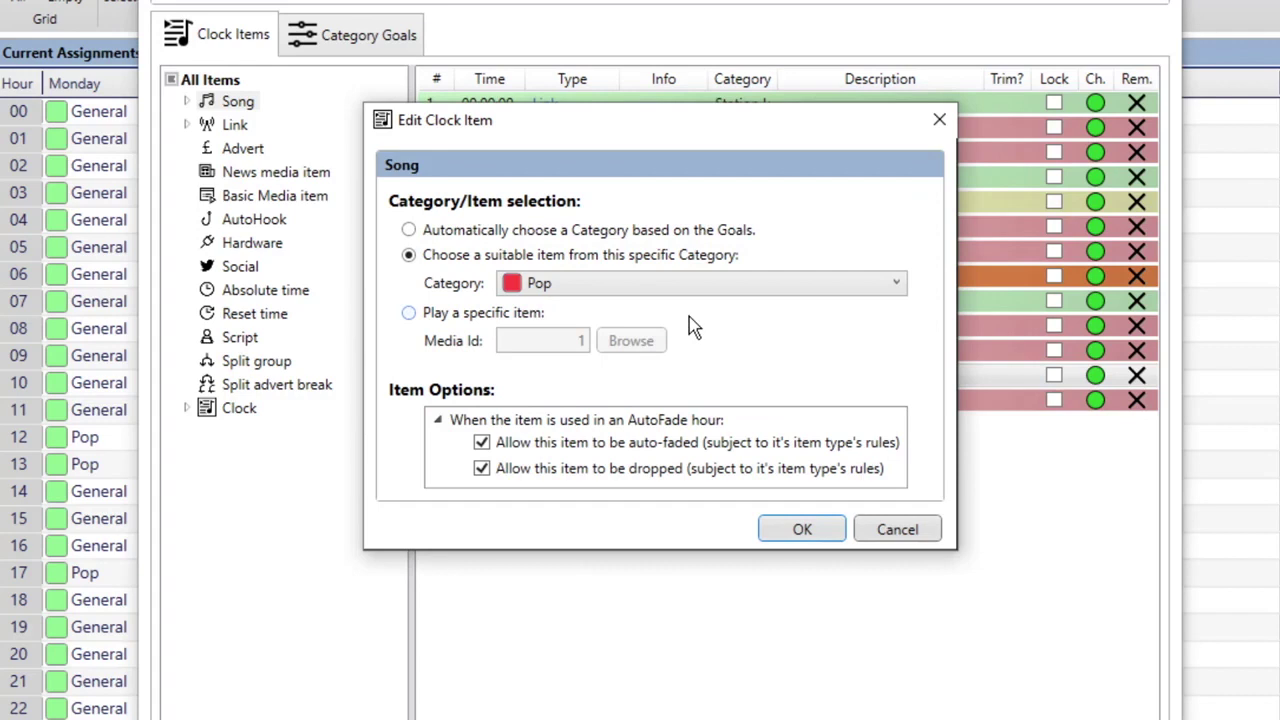
pyautogui.click(688, 286)
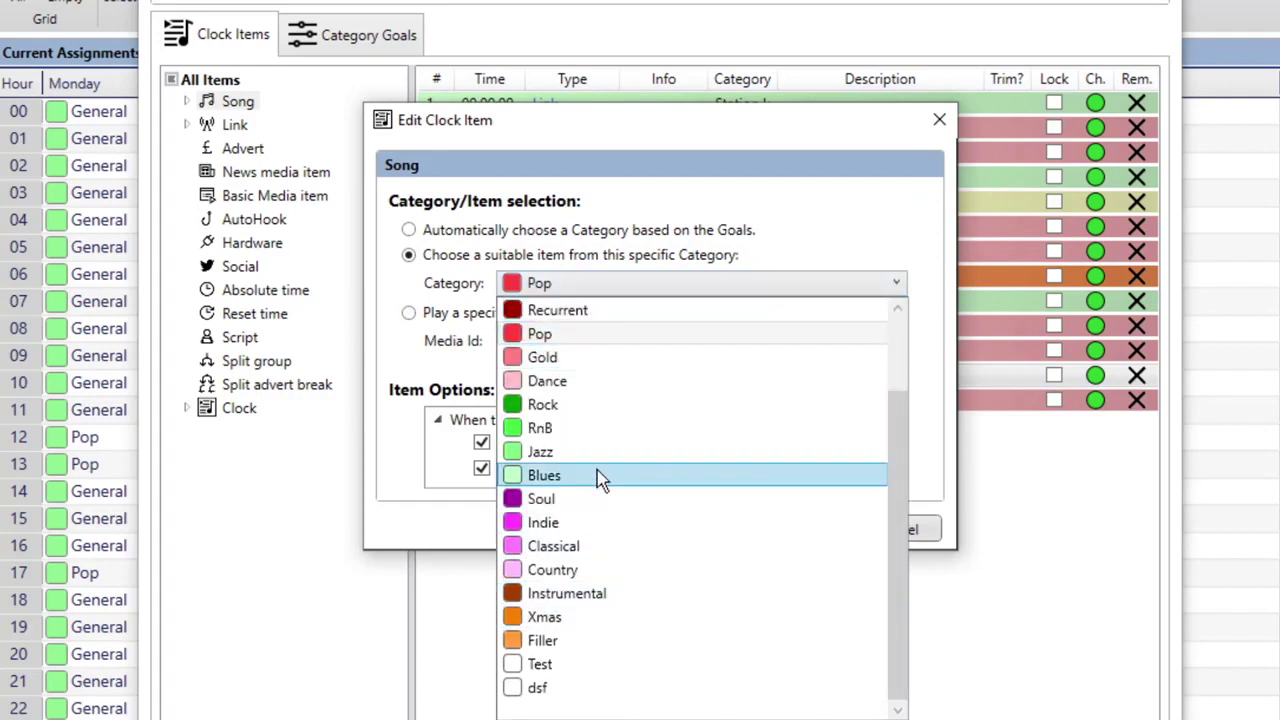
pyautogui.click(575, 362)
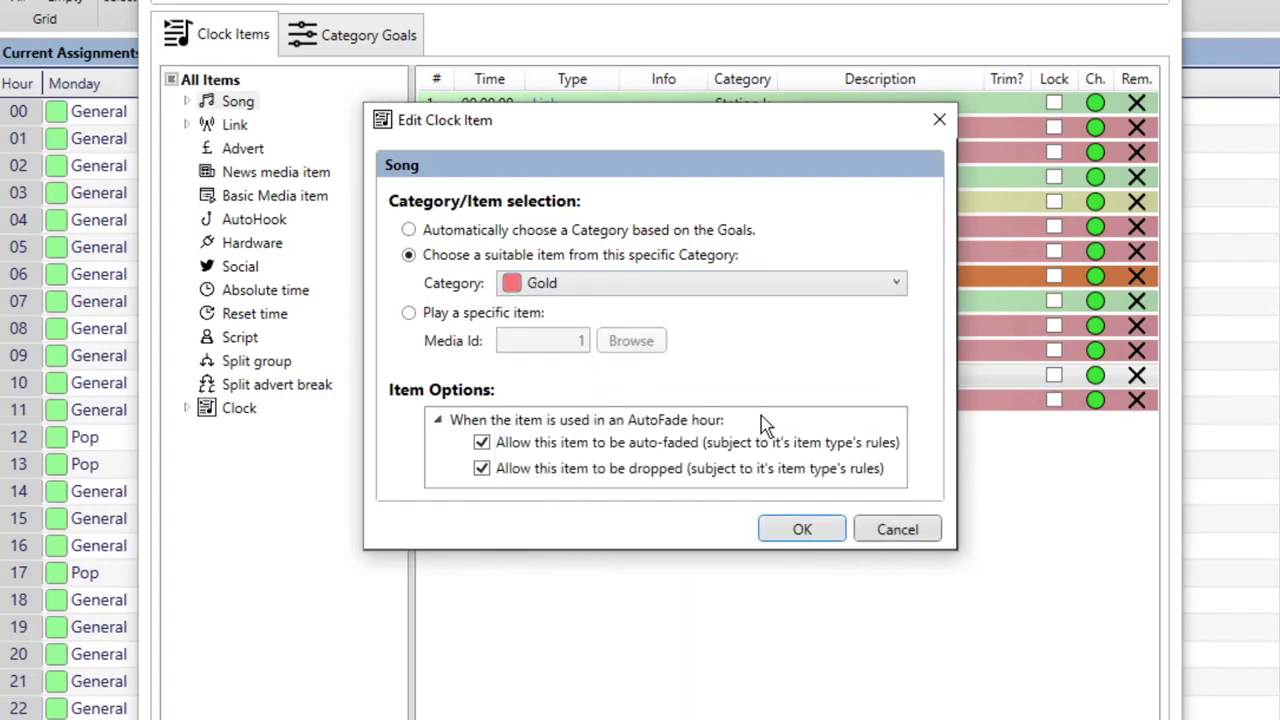
pyautogui.click(800, 531)
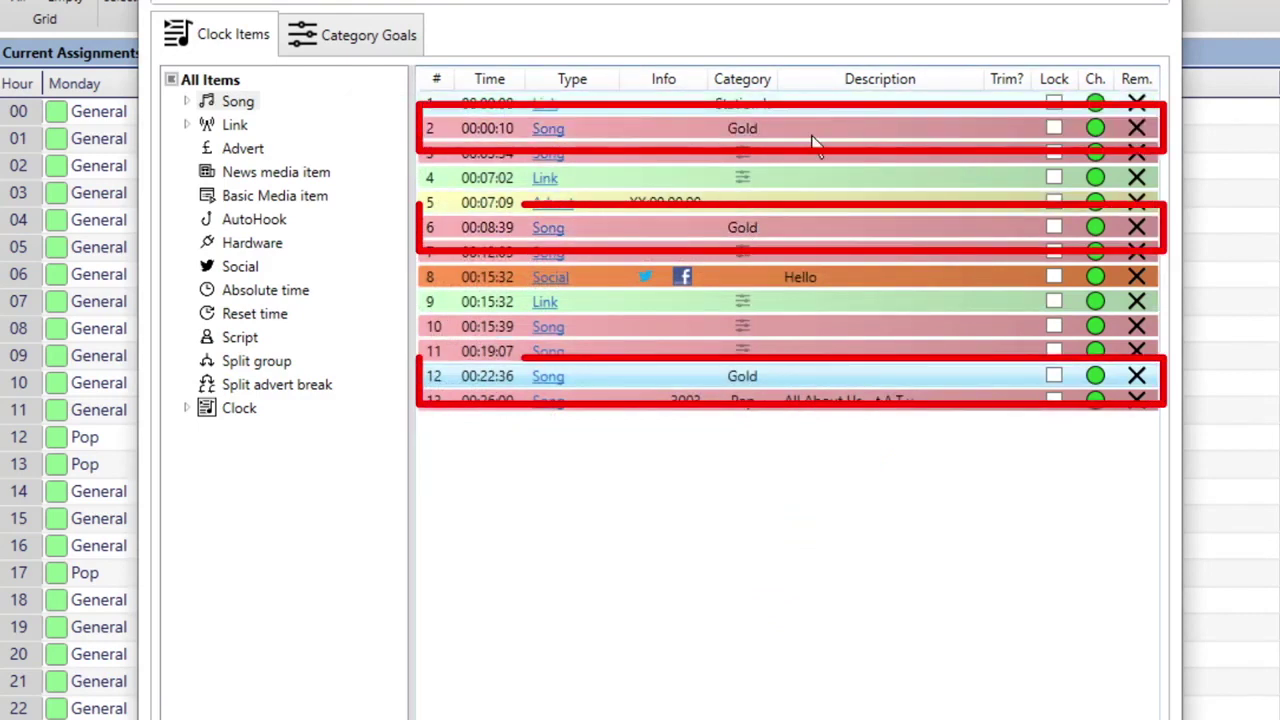
pyautogui.click(360, 46)
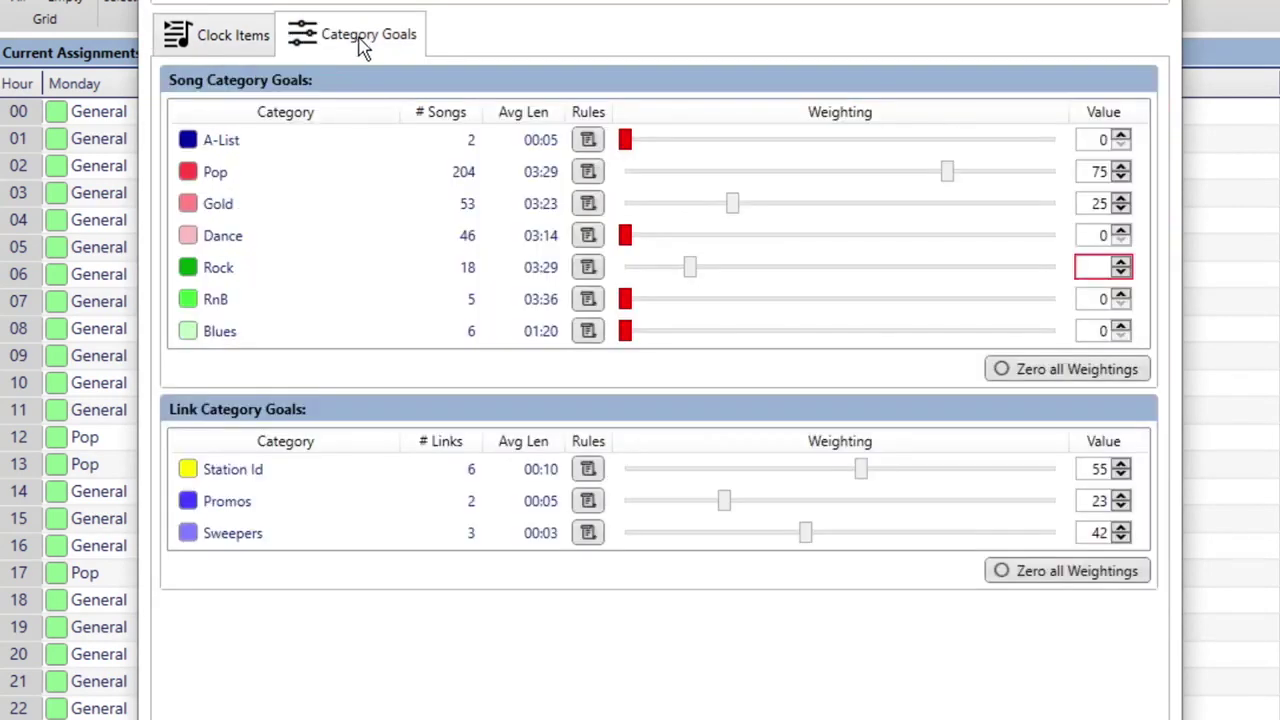
pyautogui.click(218, 36)
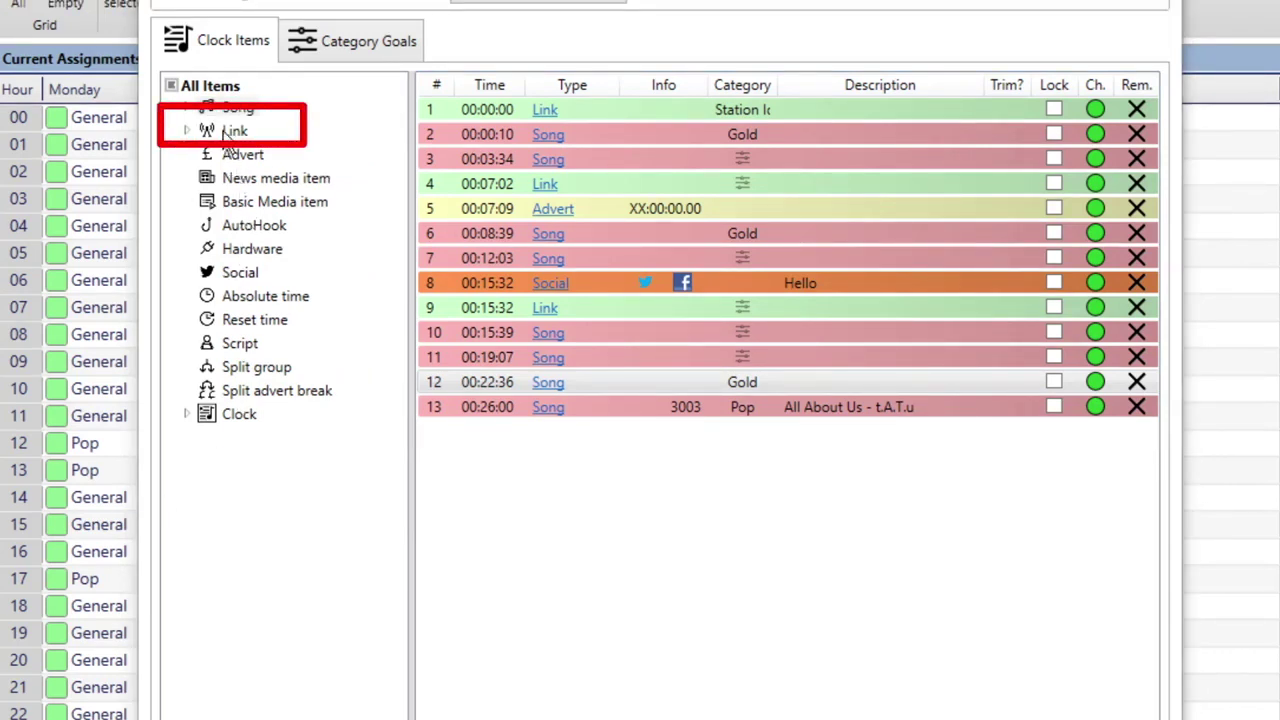
# Step: Add a general Link and a Station Id category Link to the end of the clock
pyautogui.moveTo(230, 132); pyautogui.dragTo(591, 500)
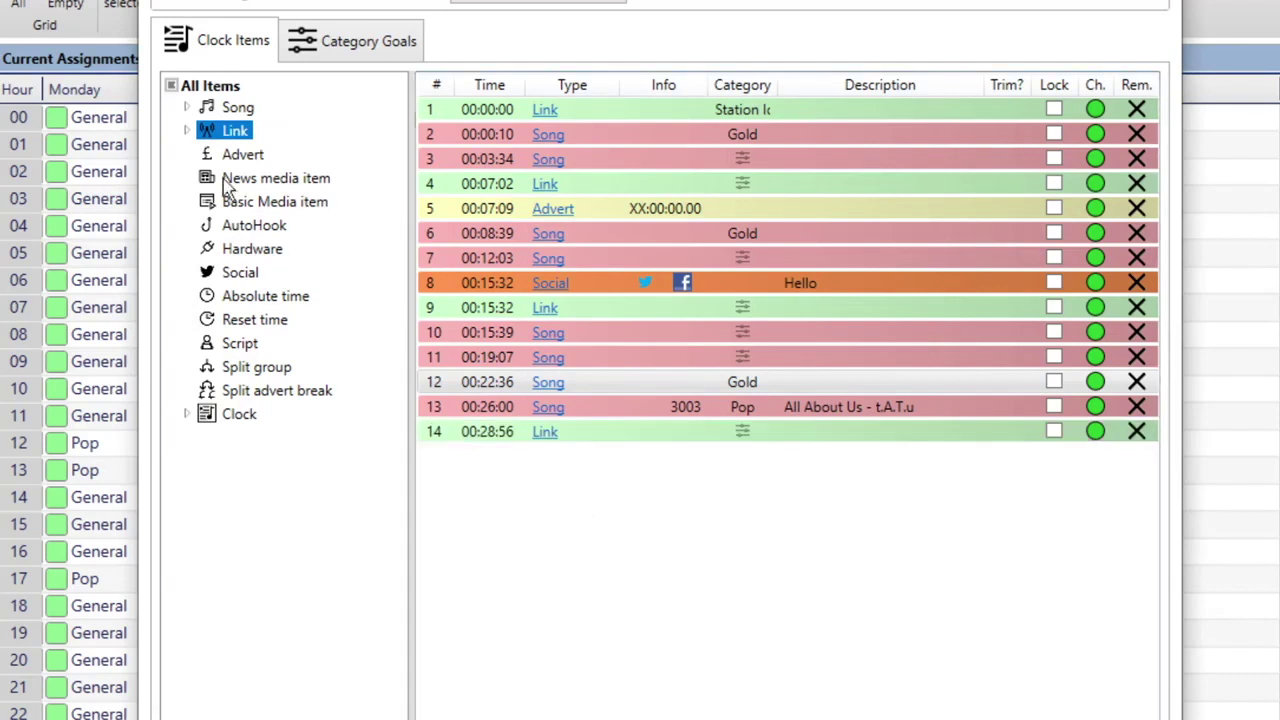
pyautogui.click(187, 131)
pyautogui.moveTo(262, 153); pyautogui.dragTo(583, 495)
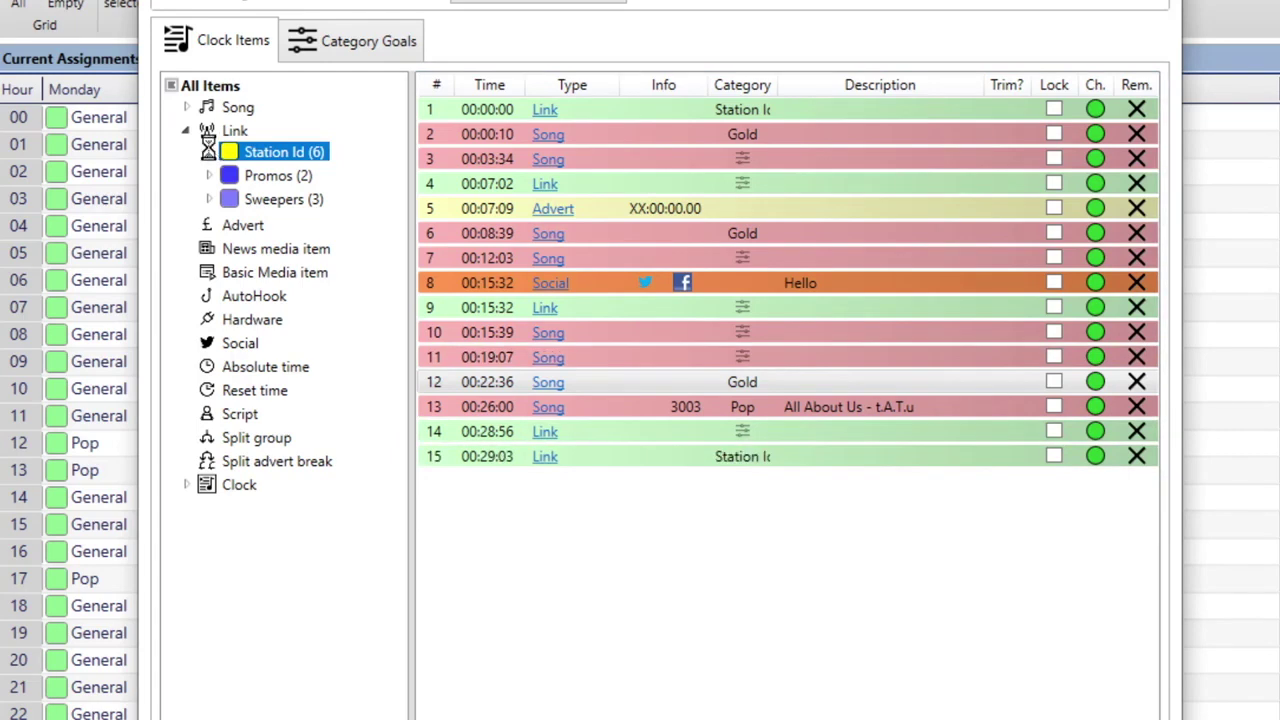
# Step: Add the specific Station Id item Dry Sweeper 4 - Hot FM to the end of the clock, and open the settings of the goals-based Link in row 14
pyautogui.doubleClick(235, 152)
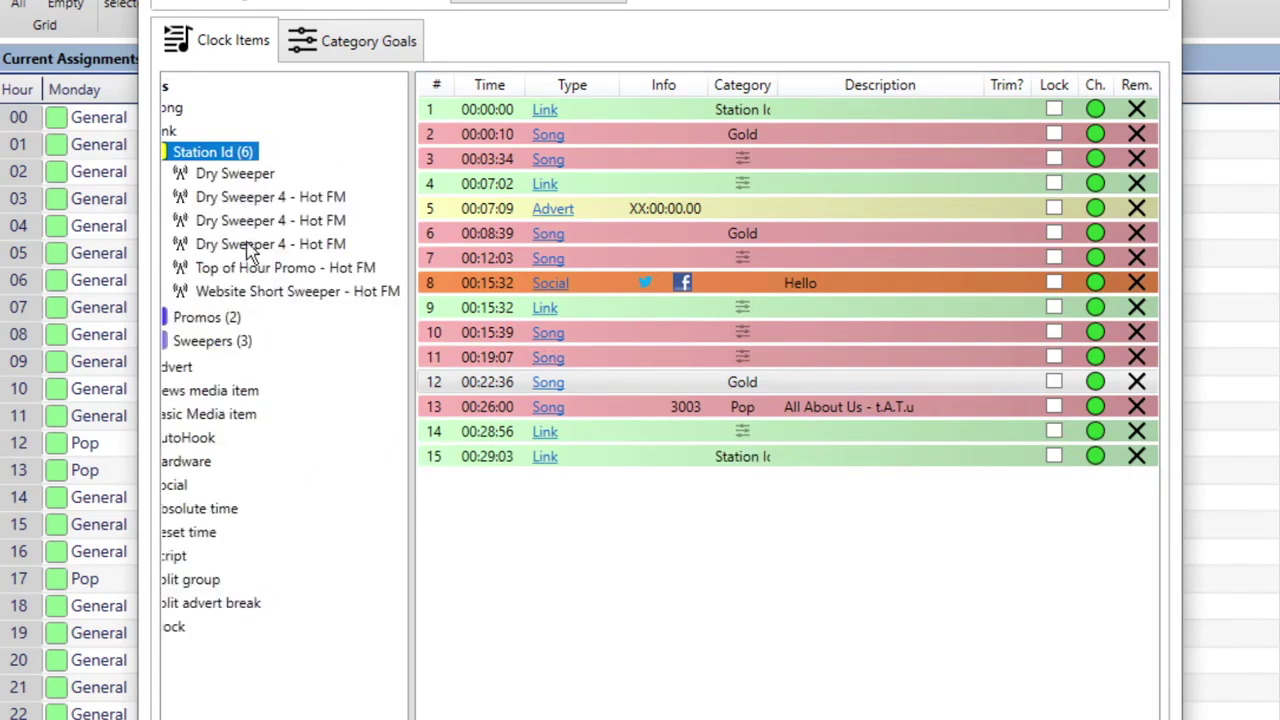
pyautogui.moveTo(251, 247); pyautogui.dragTo(665, 515)
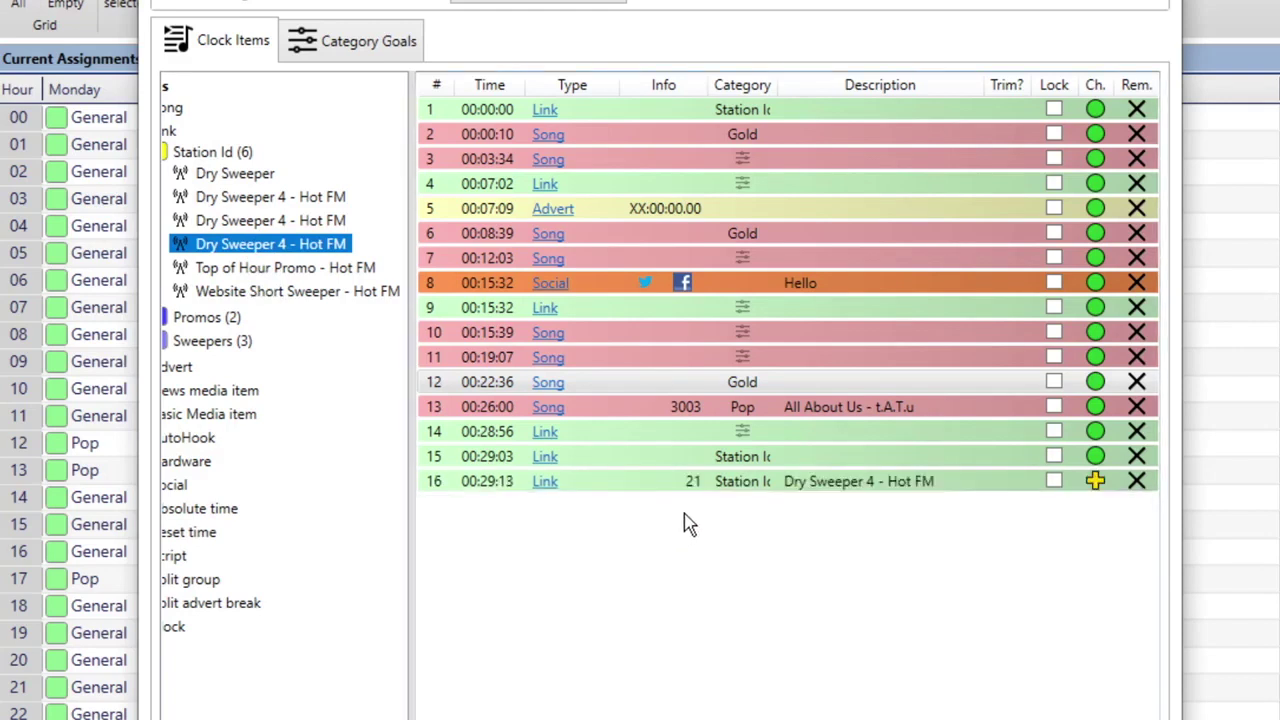
pyautogui.doubleClick(754, 436)
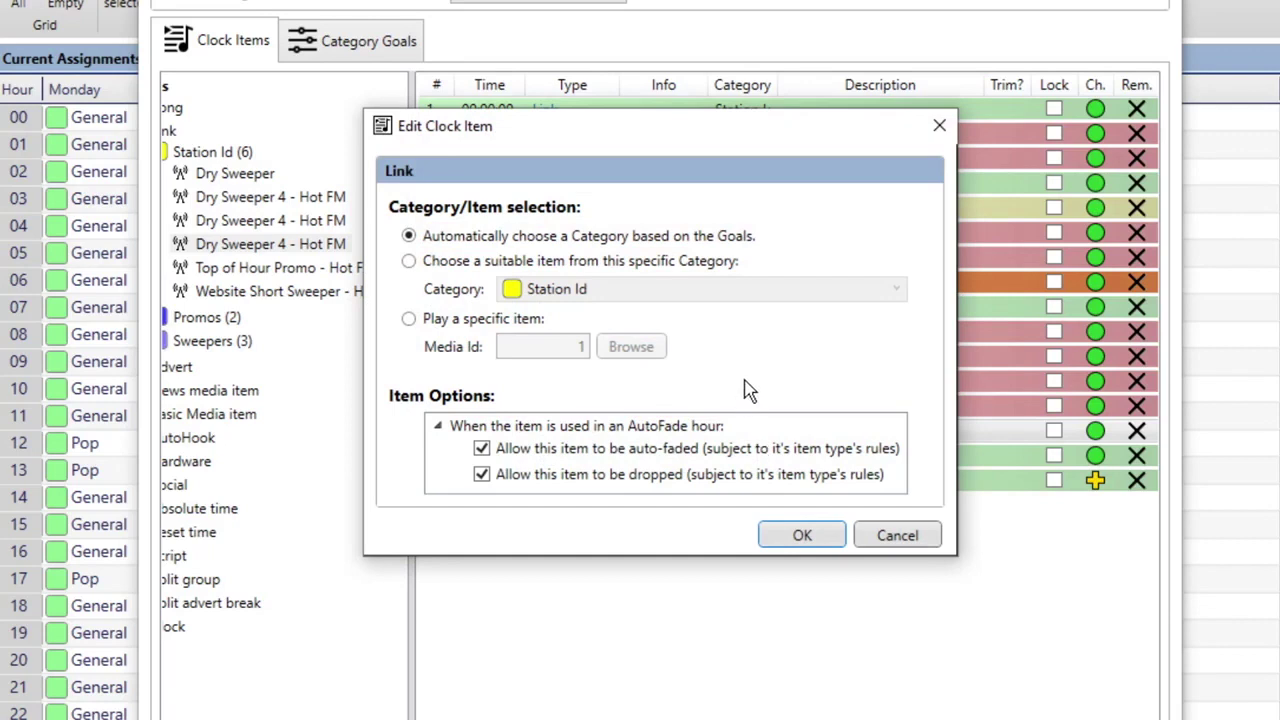
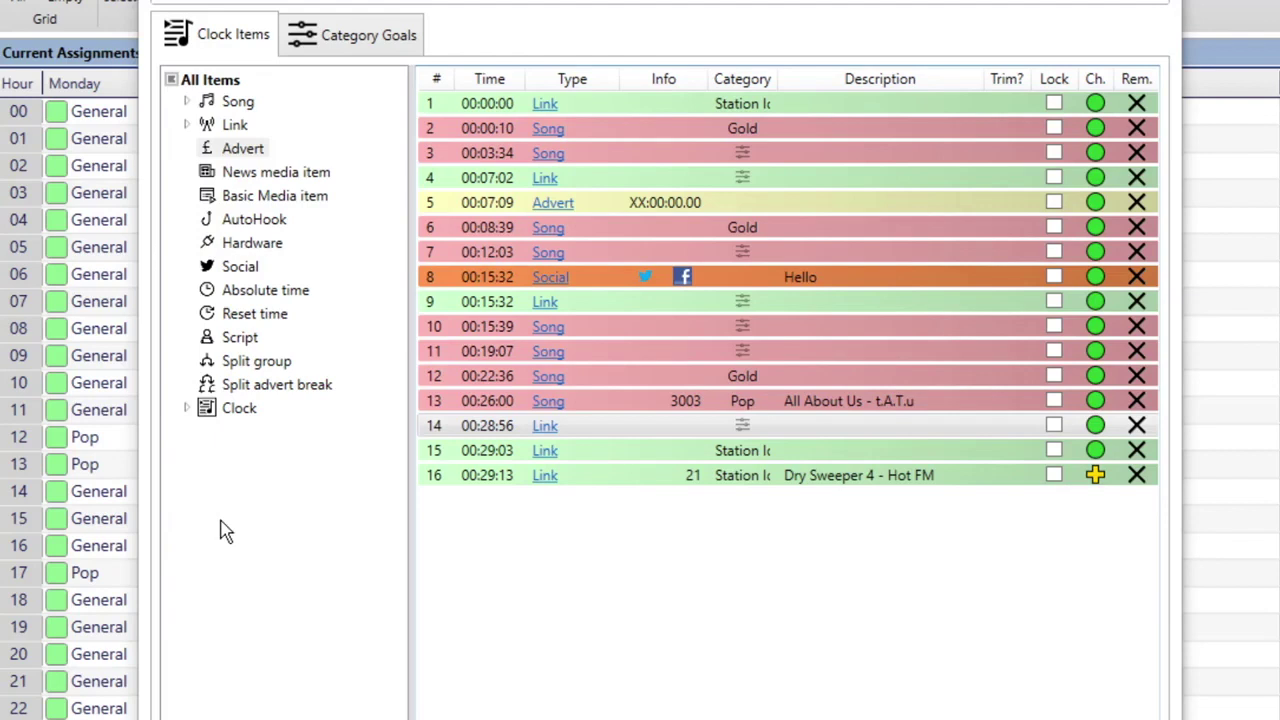
# Step: Add an Advert to the end of the clock with reference time 10:00.00, allowing adverts from any category
pyautogui.moveTo(240, 148)
pyautogui.mouseDown()
pyautogui.moveTo(608, 505)
pyautogui.moveTo(494, 533)
pyautogui.mouseUp()
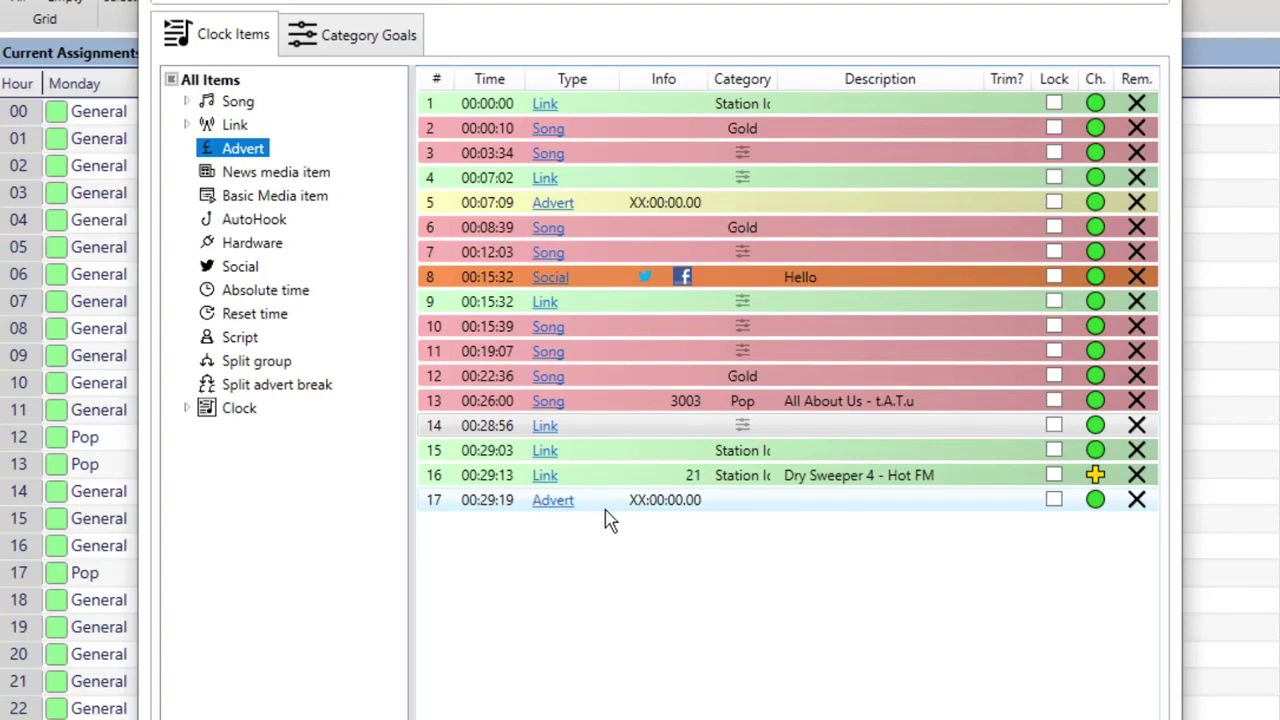
pyautogui.doubleClick(703, 505)
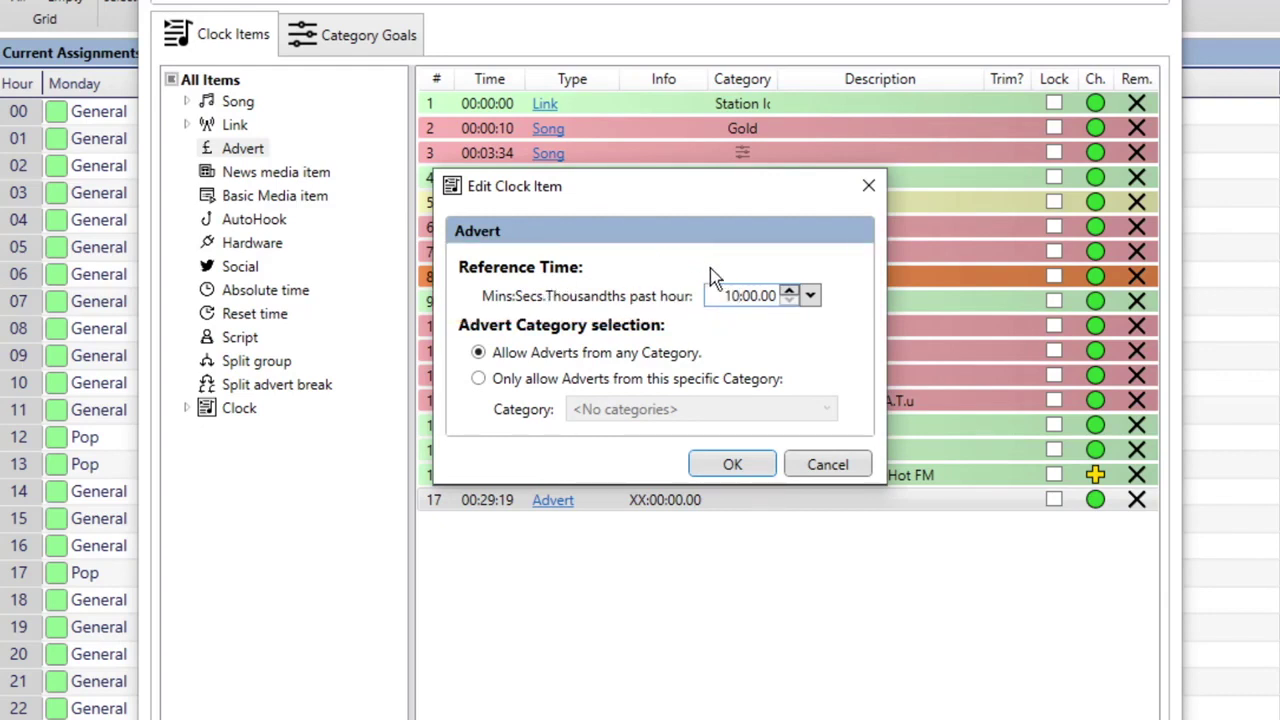
pyautogui.click(479, 380)
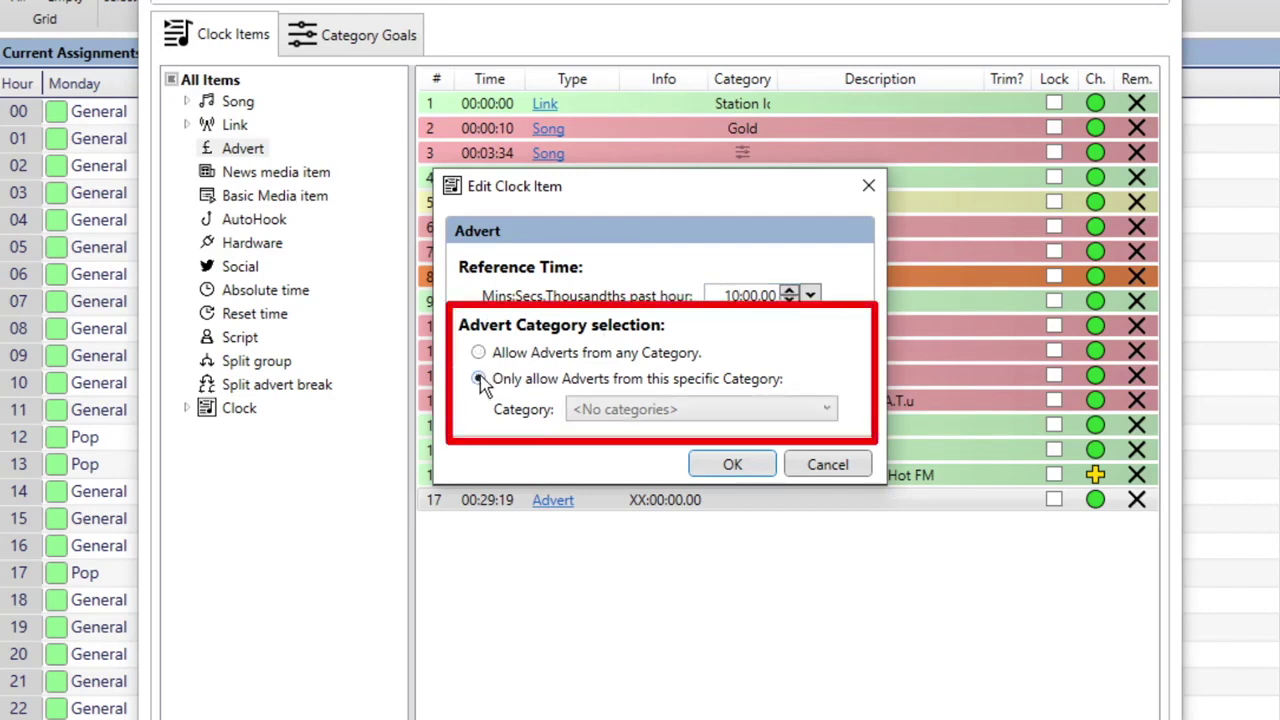
pyautogui.click(735, 472)
pyautogui.click(789, 426)
pyautogui.click(602, 354)
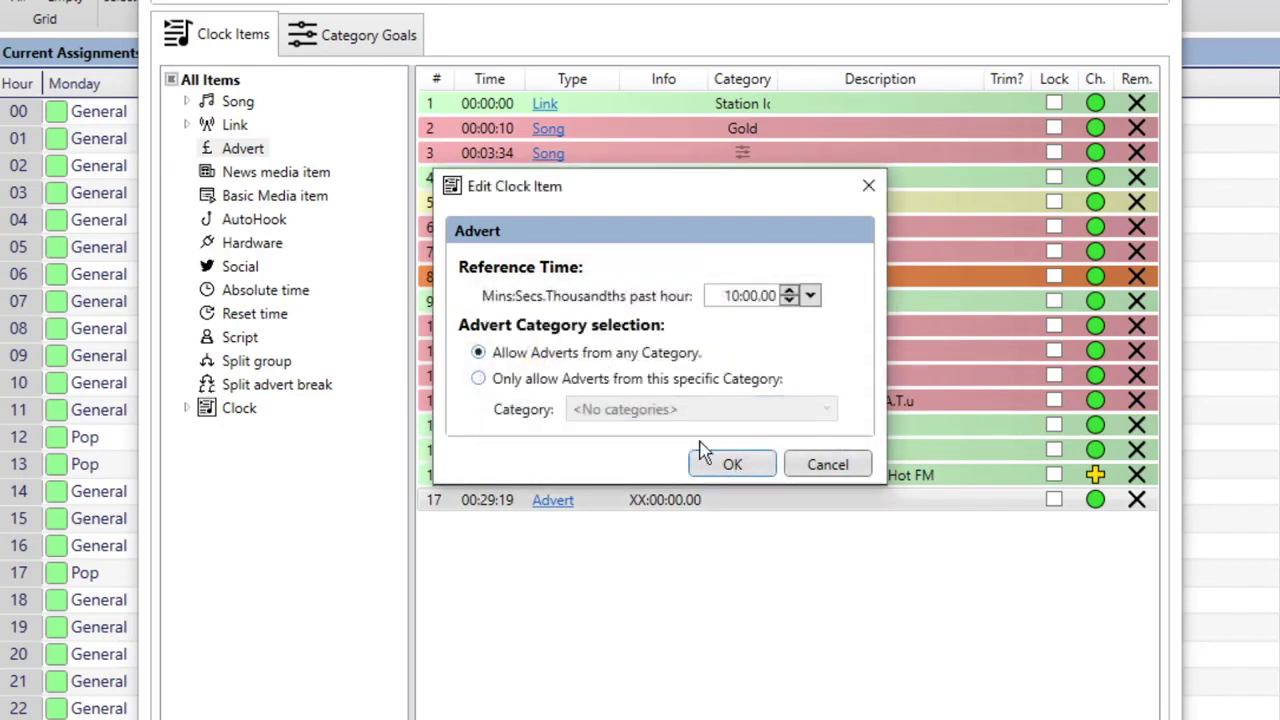
pyautogui.click(746, 474)
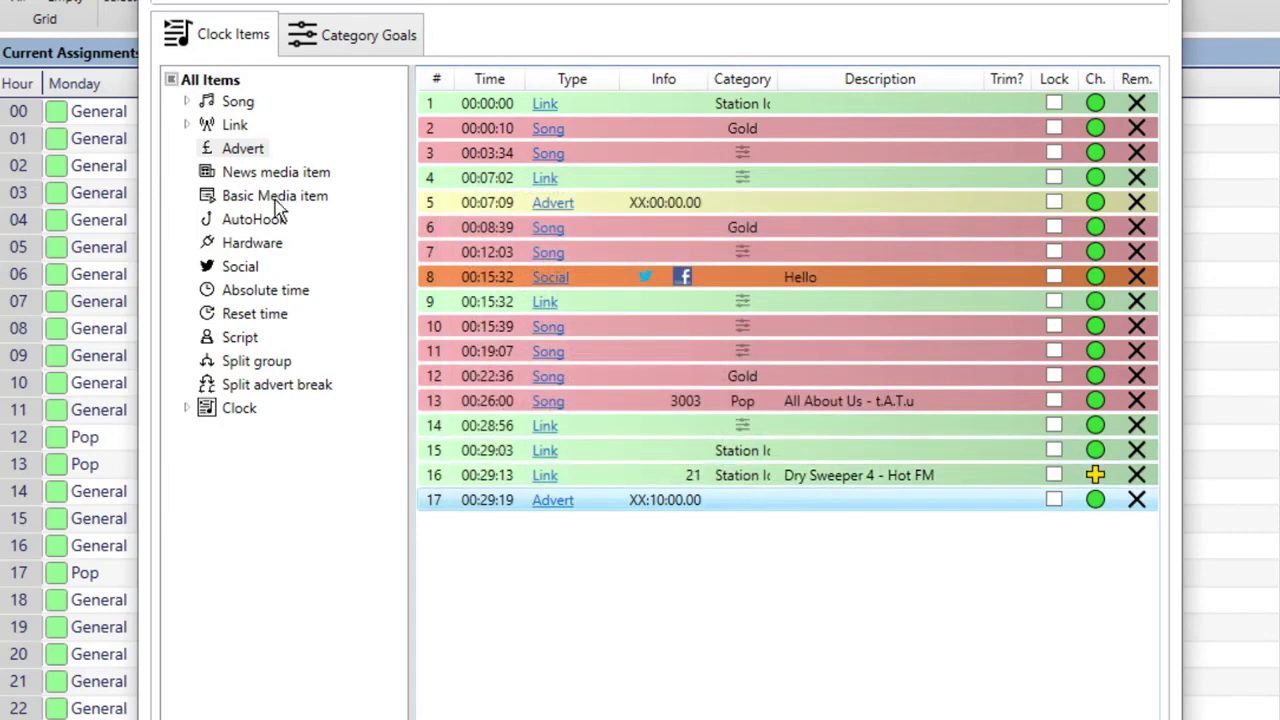
# Step: Add a News media item to the end of the clock and accept its default media and AutoFade options
pyautogui.click(280, 176)
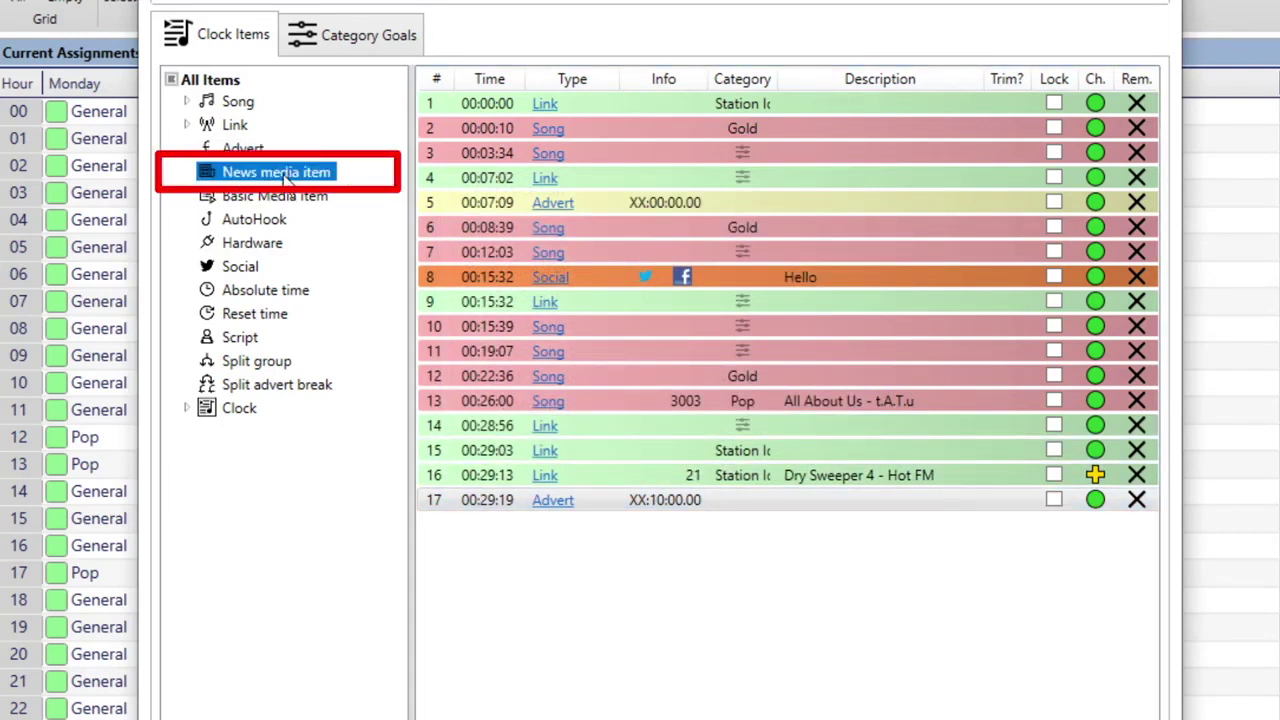
pyautogui.moveTo(285, 175)
pyautogui.mouseDown()
pyautogui.moveTo(756, 574)
pyautogui.moveTo(632, 570)
pyautogui.mouseUp()
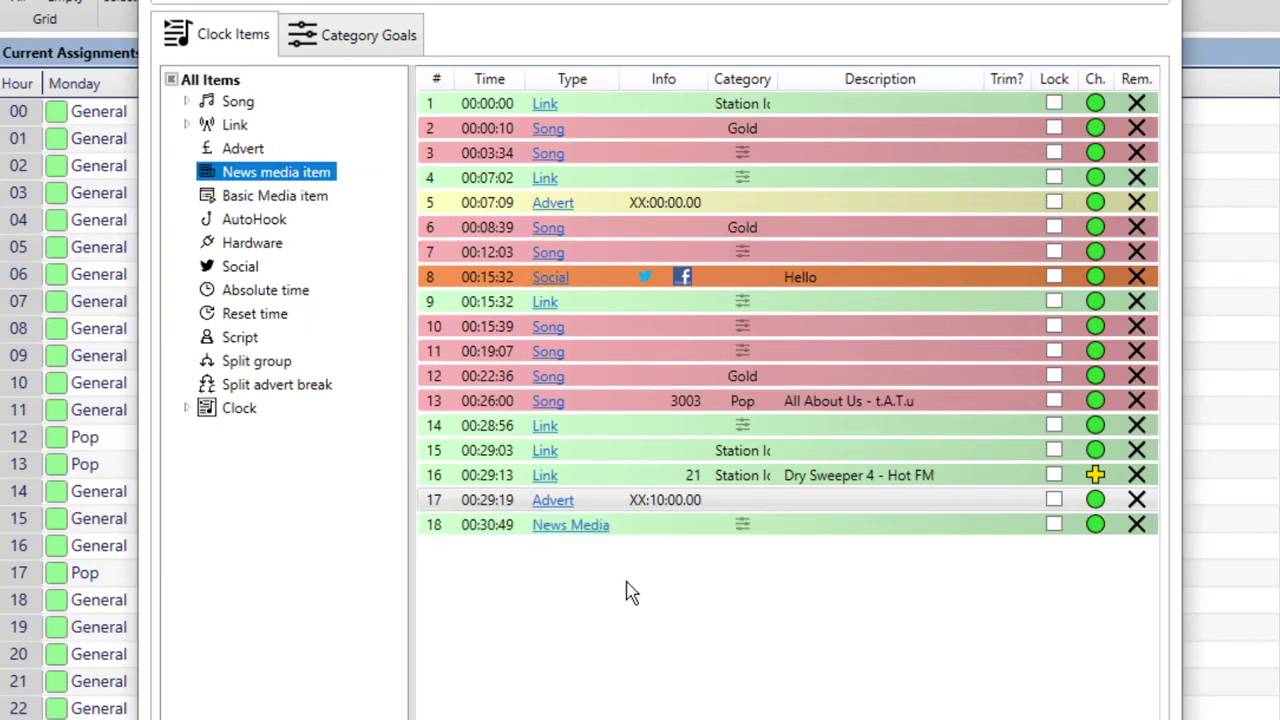
pyautogui.click(748, 528)
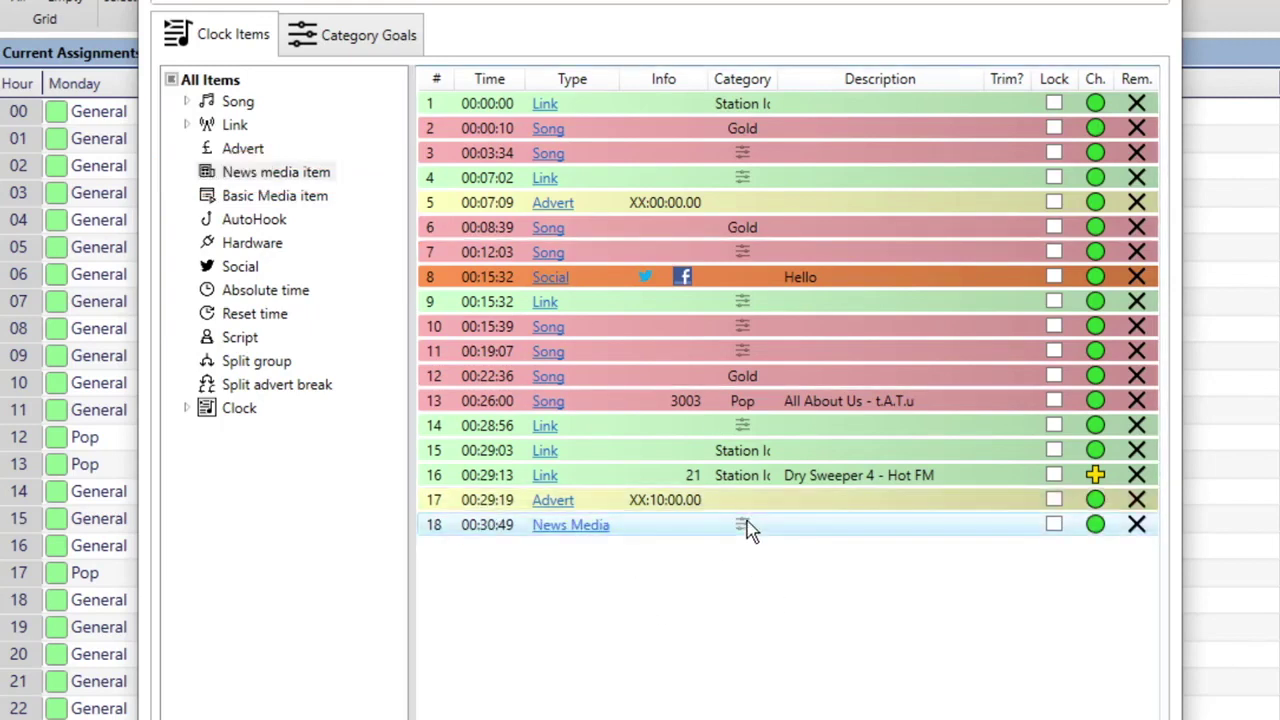
pyautogui.doubleClick(743, 528)
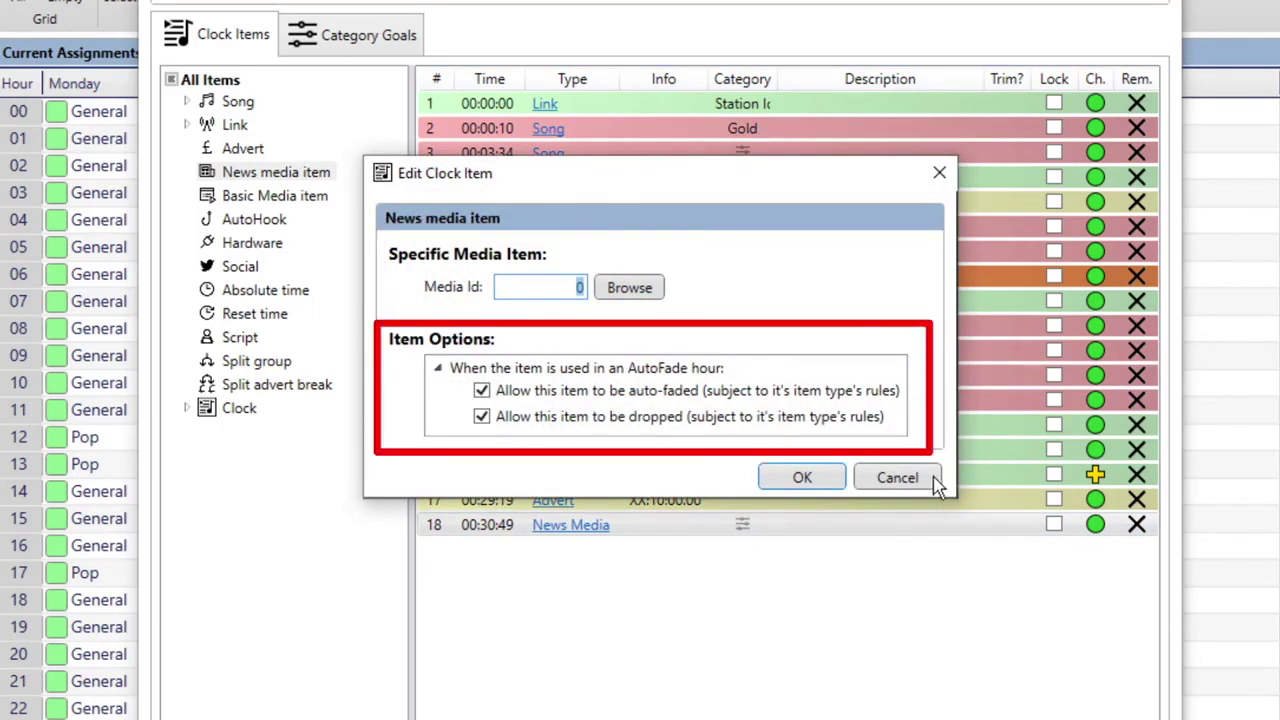
pyautogui.click(808, 478)
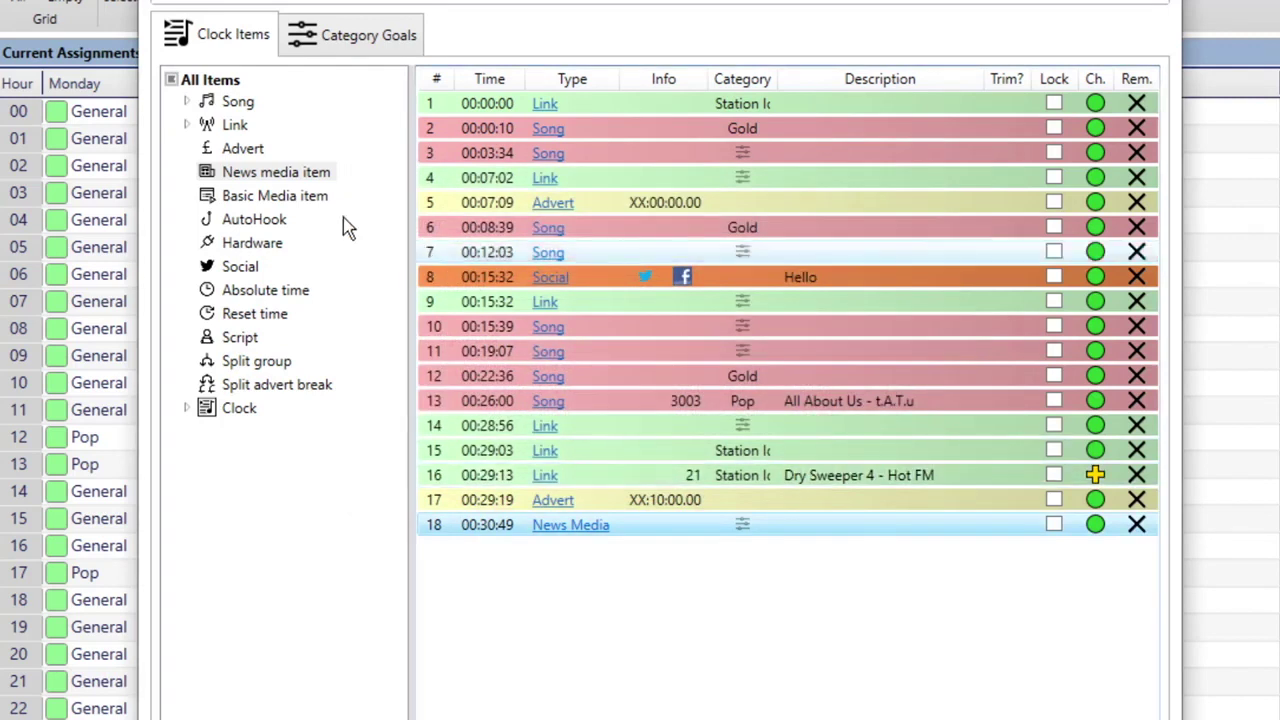
# Step: Add a Basic Media item after the News media item and accept its default settings
pyautogui.moveTo(294, 206)
pyautogui.mouseDown()
pyautogui.moveTo(313, 196)
pyautogui.moveTo(626, 600)
pyautogui.moveTo(592, 628)
pyautogui.mouseUp()
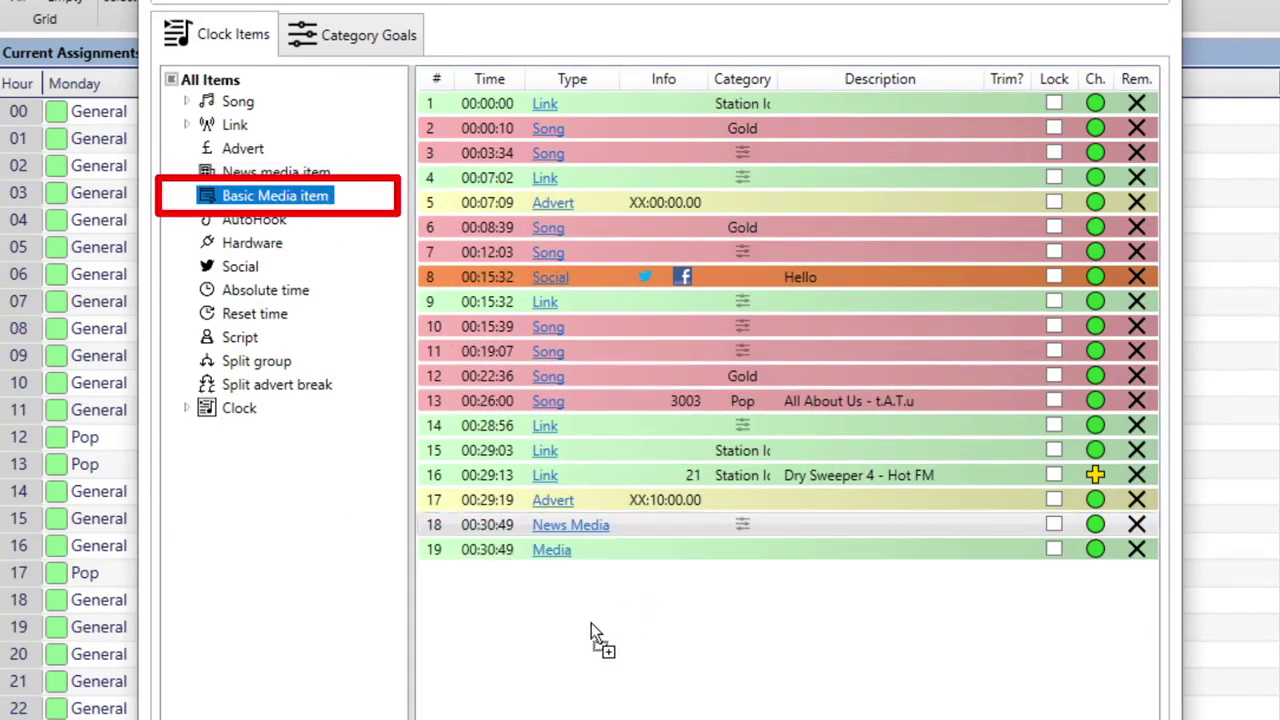
pyautogui.click(561, 558)
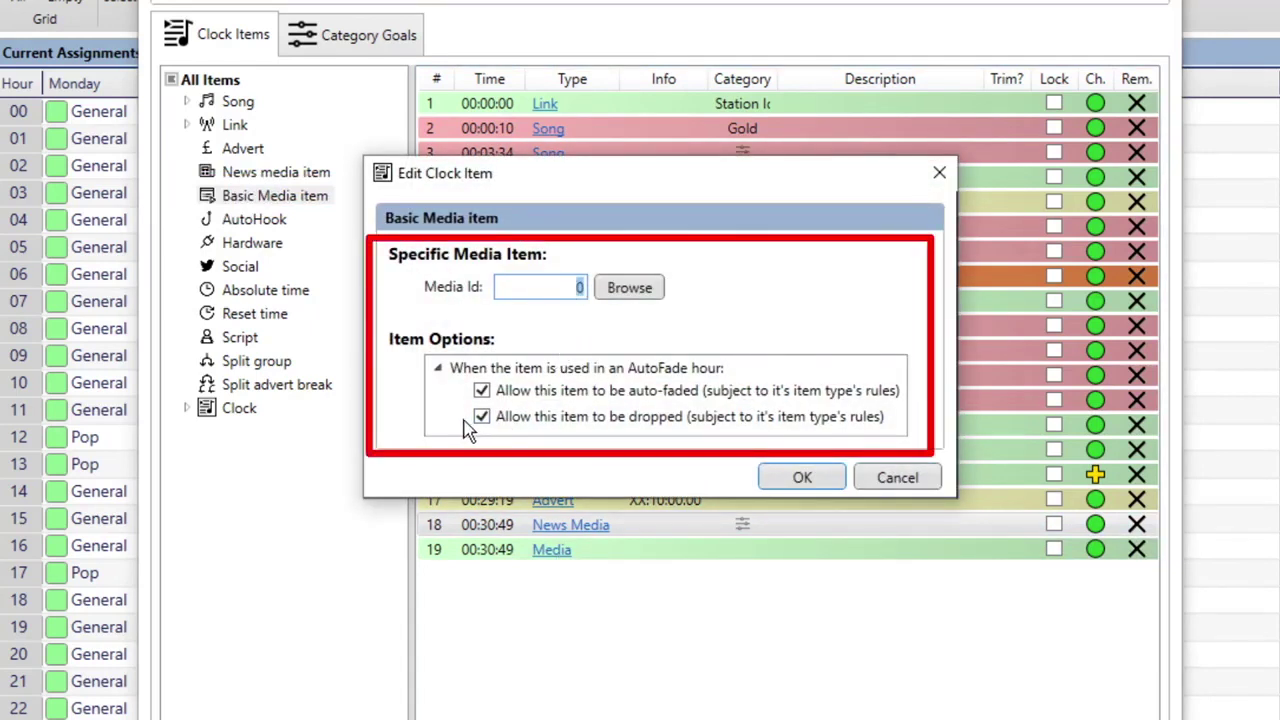
pyautogui.click(801, 478)
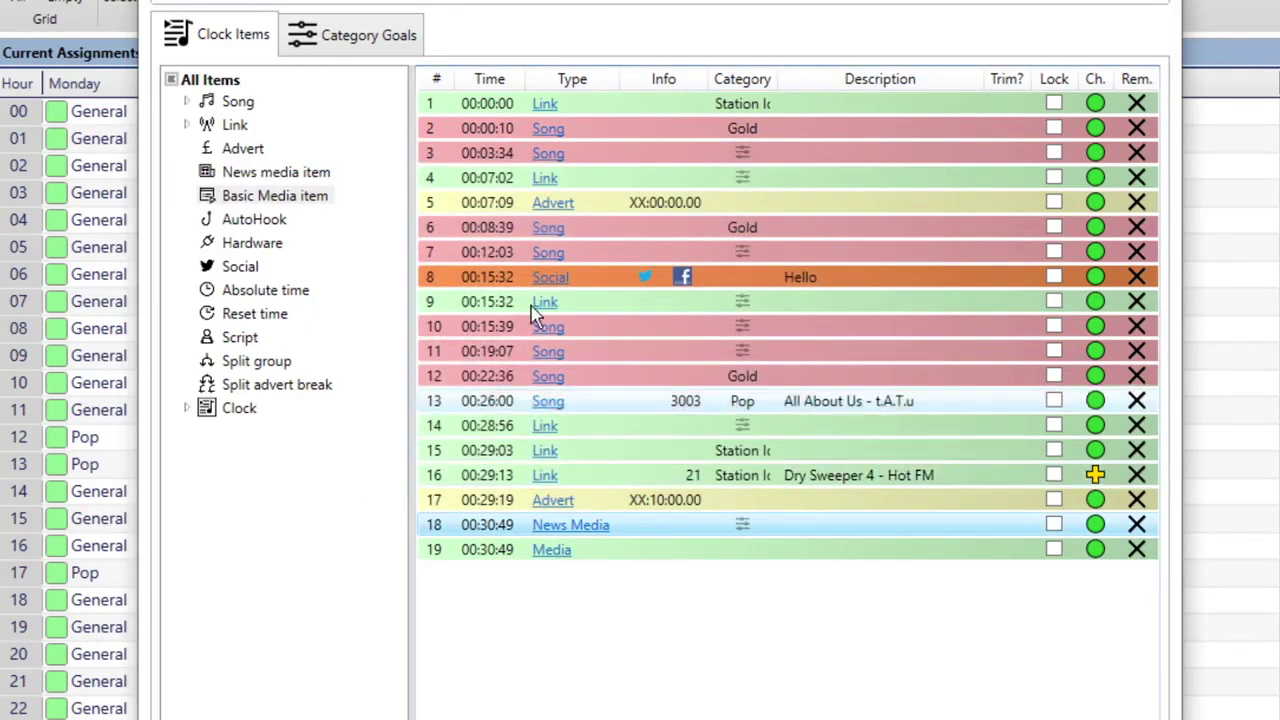
# Step: Add an AutoHook to the end of the clock and review its settings without changing them
pyautogui.click(264, 224)
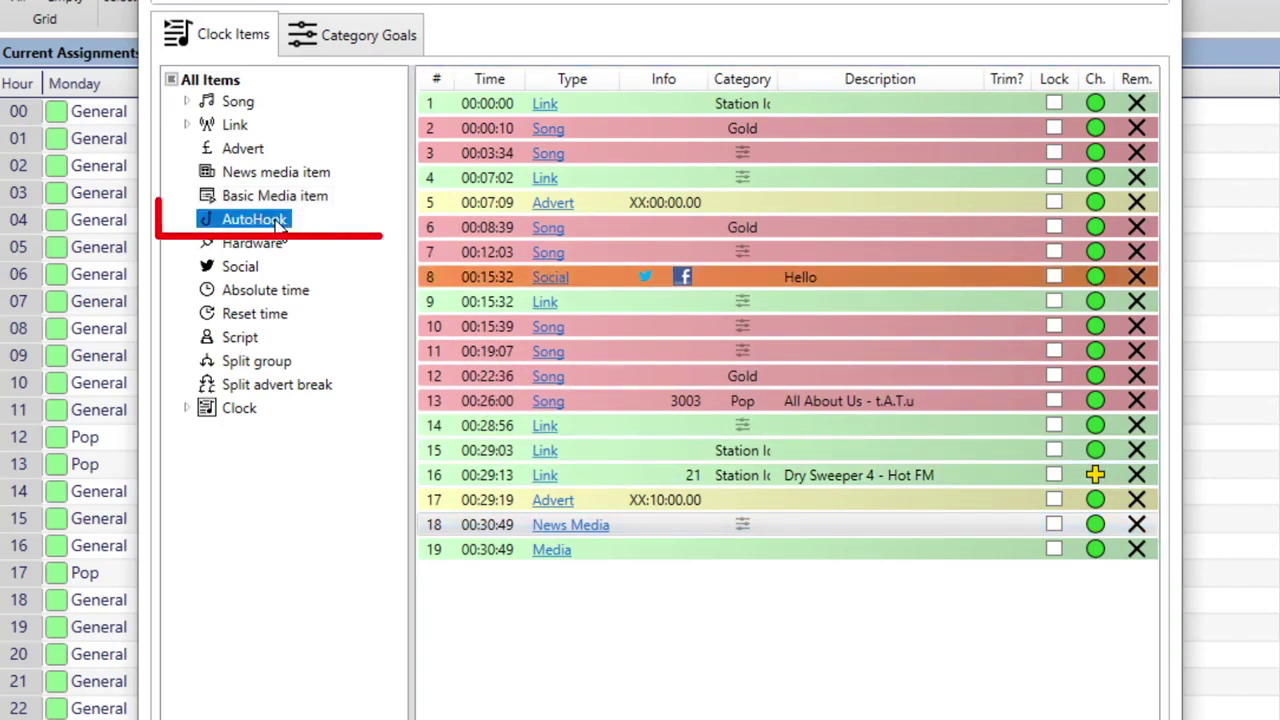
pyautogui.moveTo(278, 225); pyautogui.dragTo(605, 628)
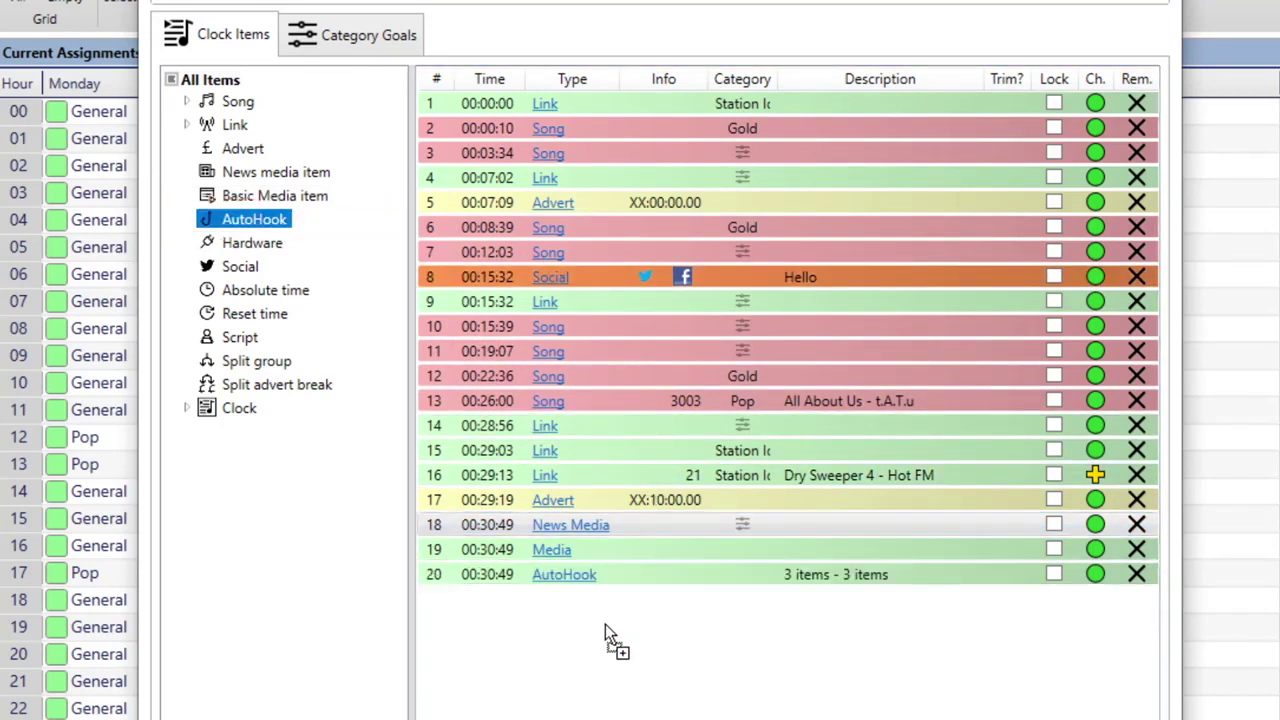
pyautogui.click(565, 576)
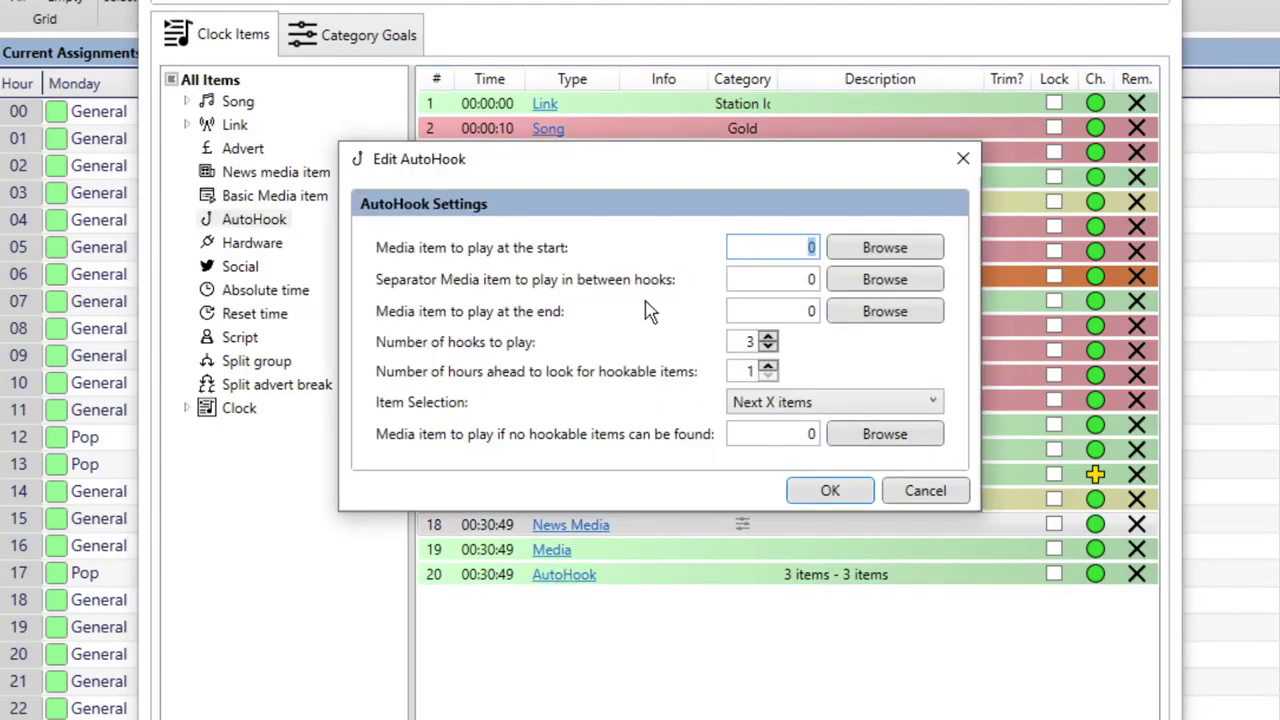
pyautogui.click(925, 492)
# Step: Add a Hardware item to the end of the clock and review its line number and line state options
pyautogui.moveTo(263, 250)
pyautogui.mouseDown()
pyautogui.moveTo(466, 400)
pyautogui.moveTo(593, 652)
pyautogui.mouseUp()
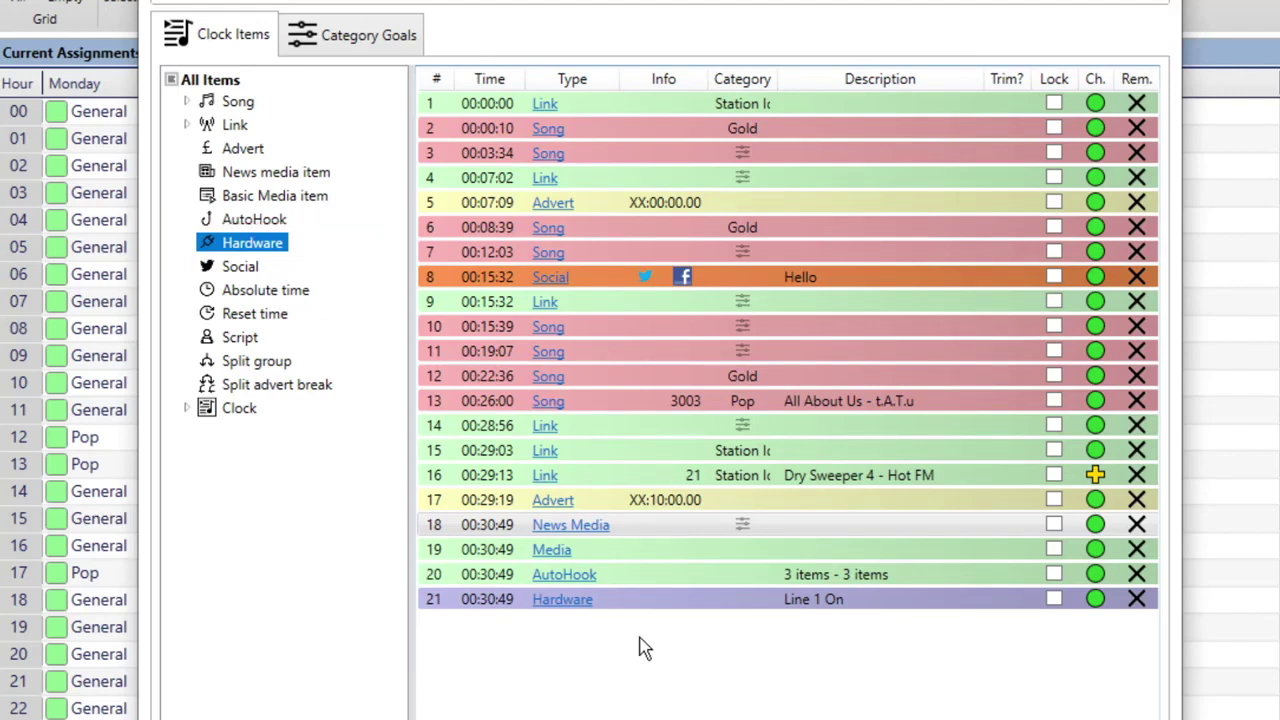
pyautogui.click(568, 604)
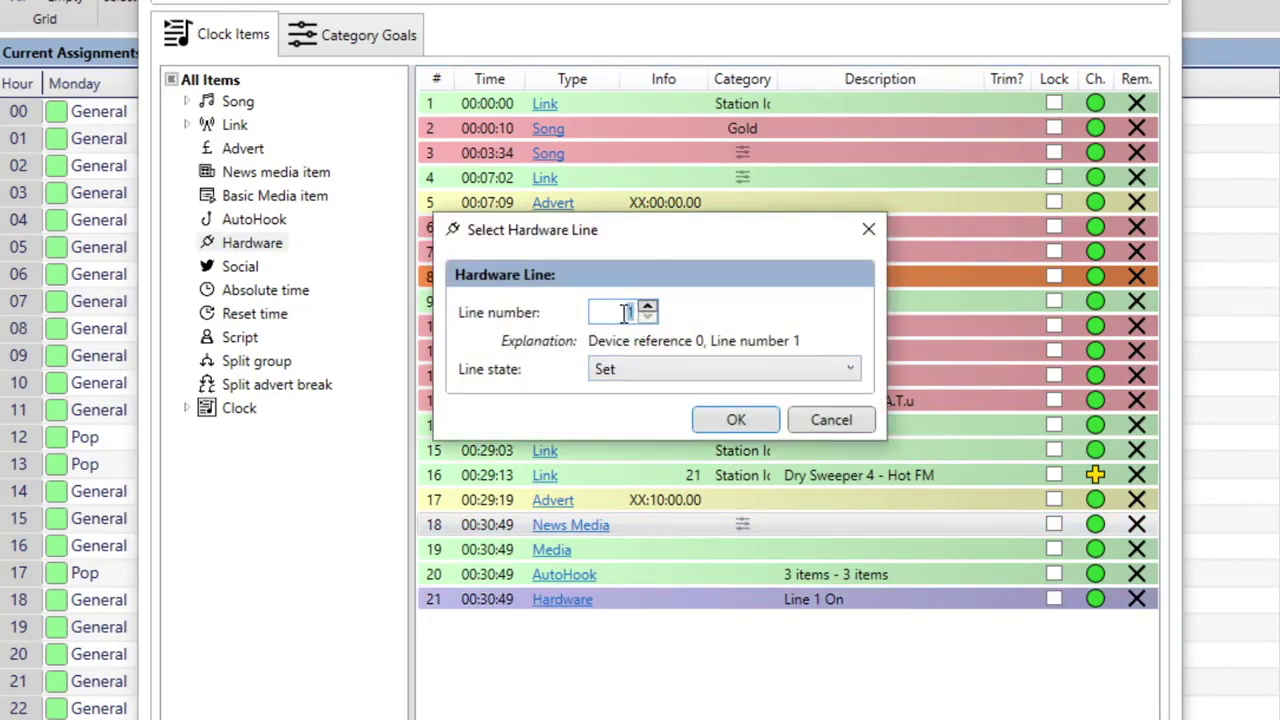
pyautogui.click(712, 370)
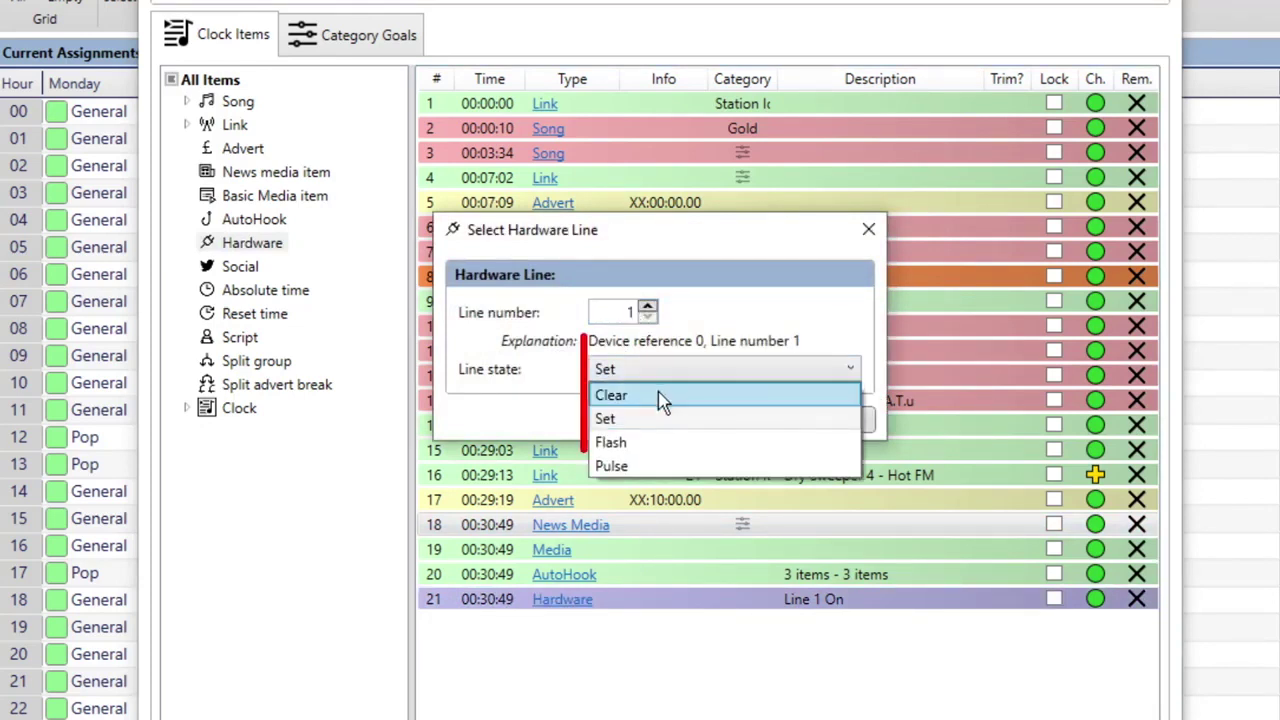
pyautogui.click(868, 229)
pyautogui.click(736, 420)
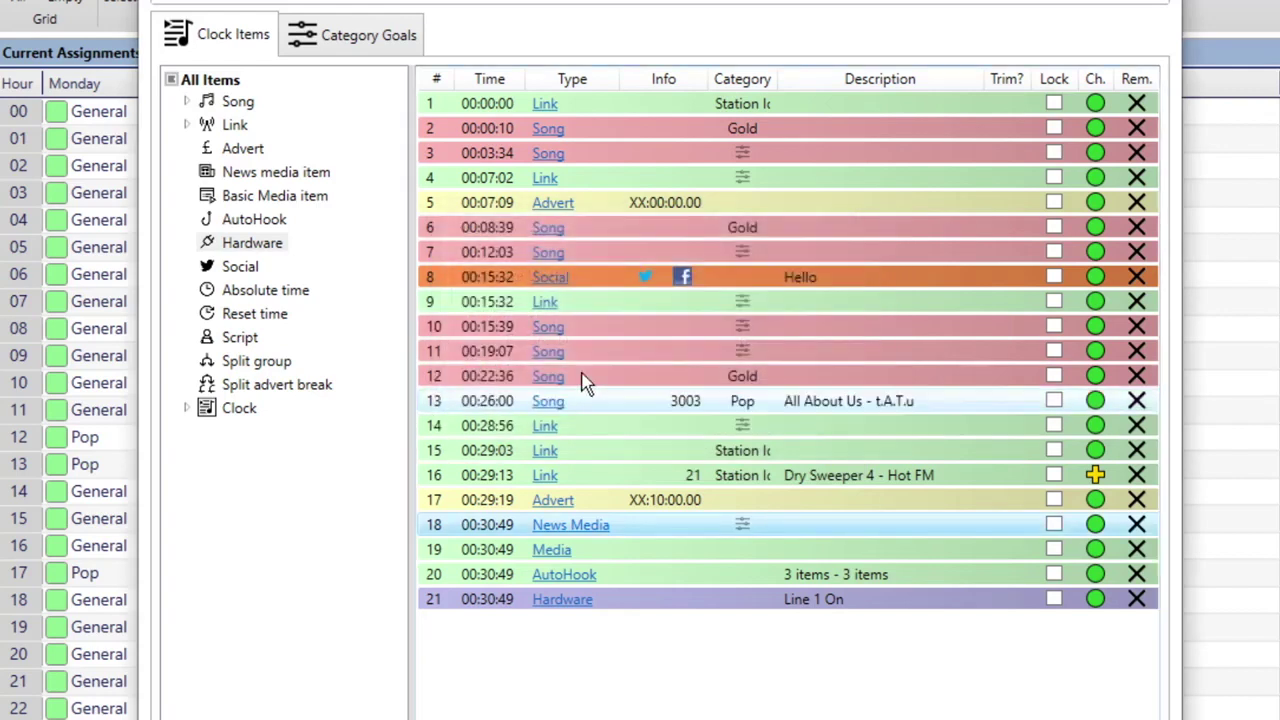
# Step: Add a Social item to the end of the clock with the message "hello", and view the available OCP and file tags
pyautogui.moveTo(240, 267)
pyautogui.mouseDown()
pyautogui.moveTo(653, 470)
pyautogui.moveTo(686, 655)
pyautogui.mouseUp()
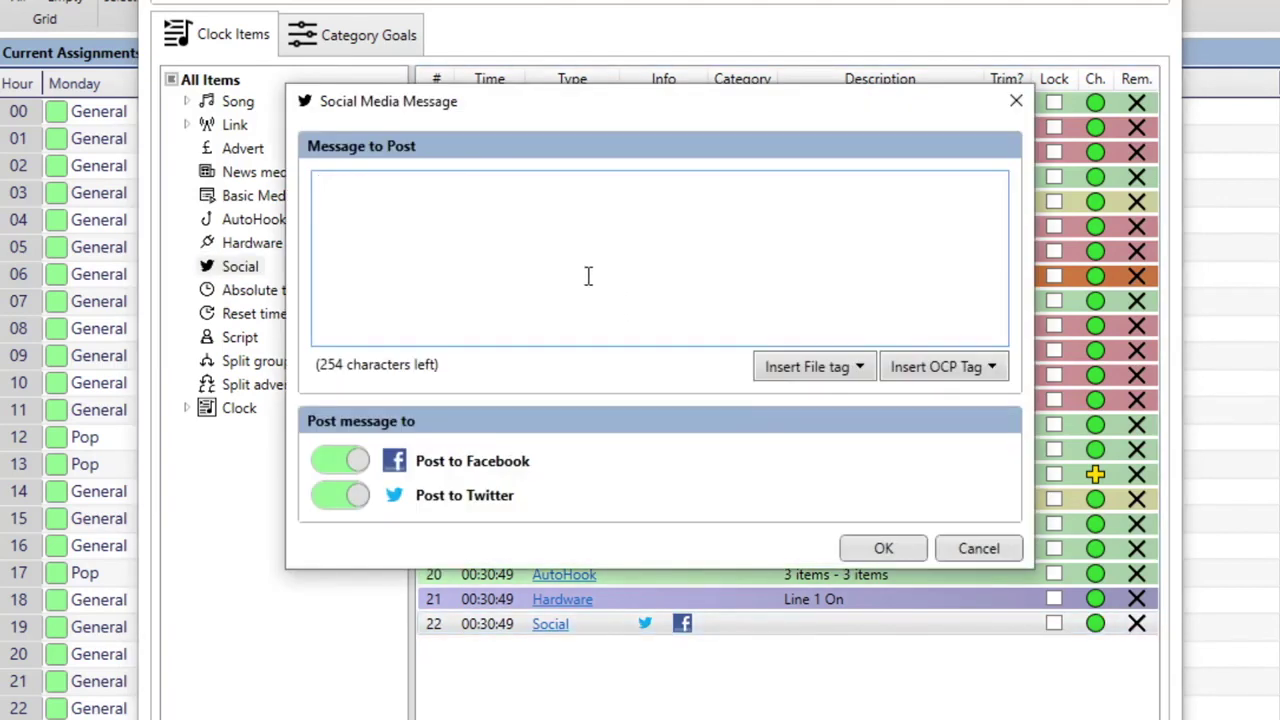
pyautogui.write('hello')
pyautogui.click(926, 368)
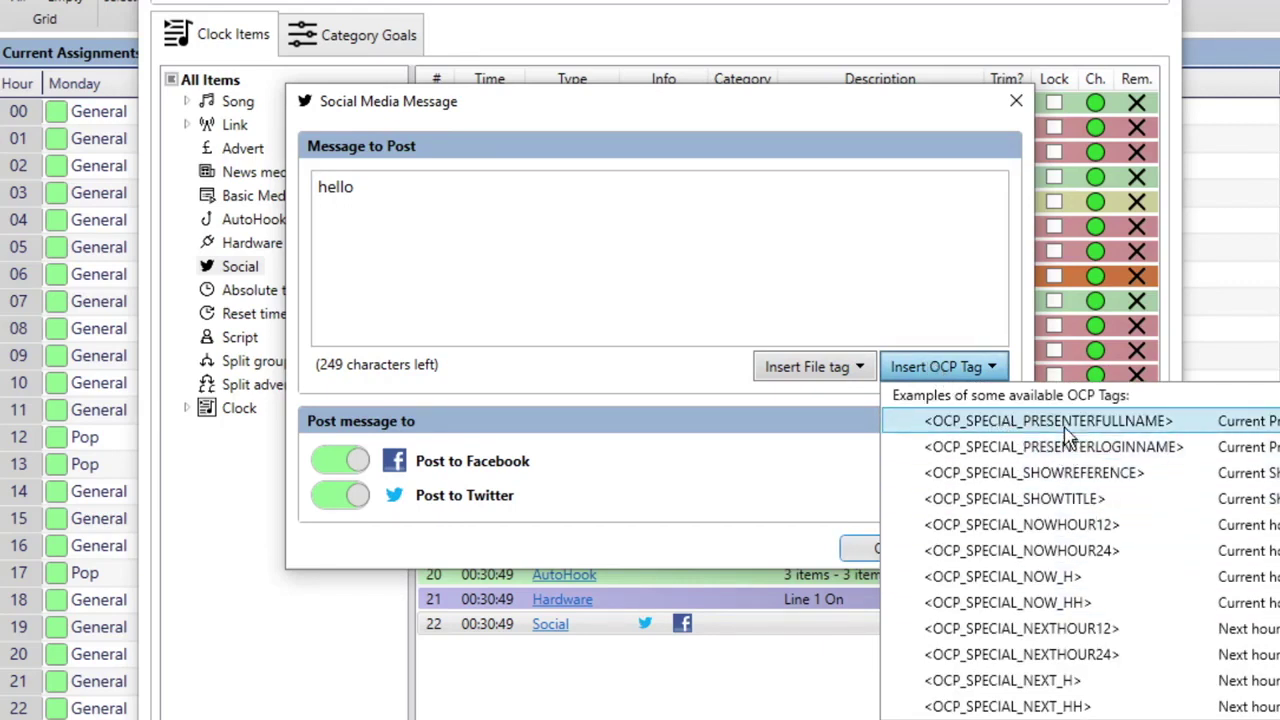
pyautogui.click(777, 331)
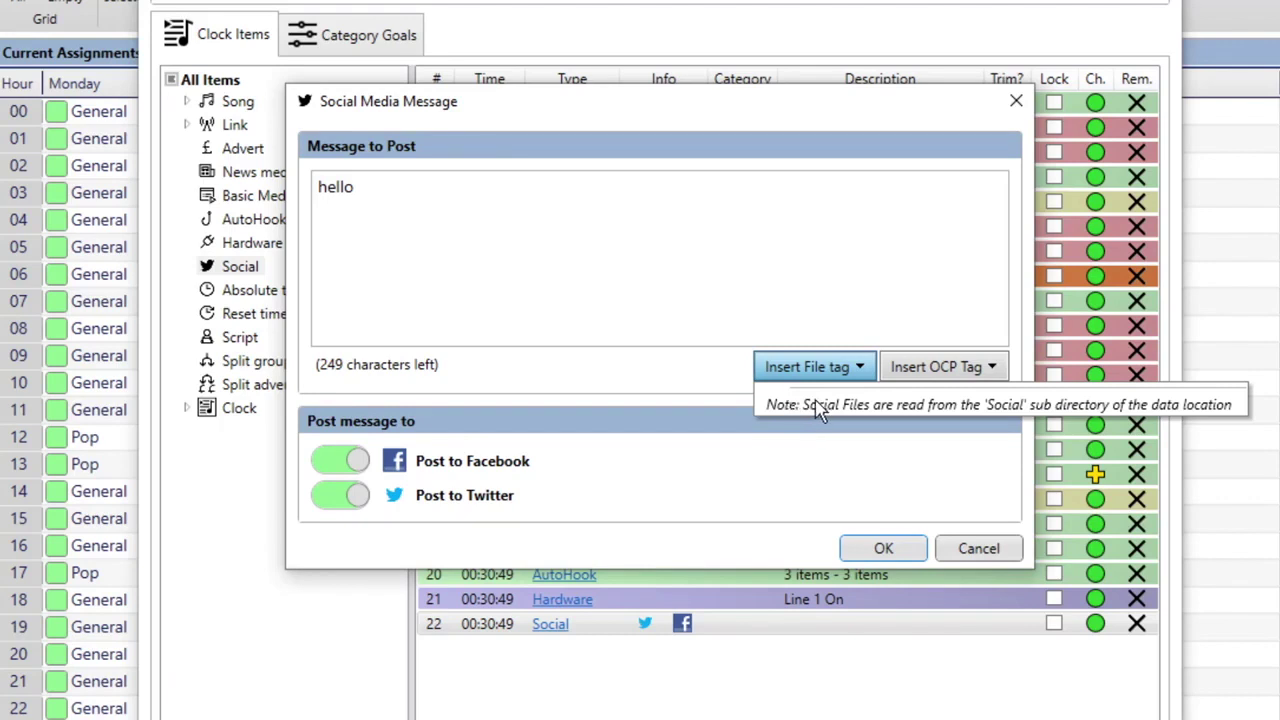
pyautogui.click(648, 280)
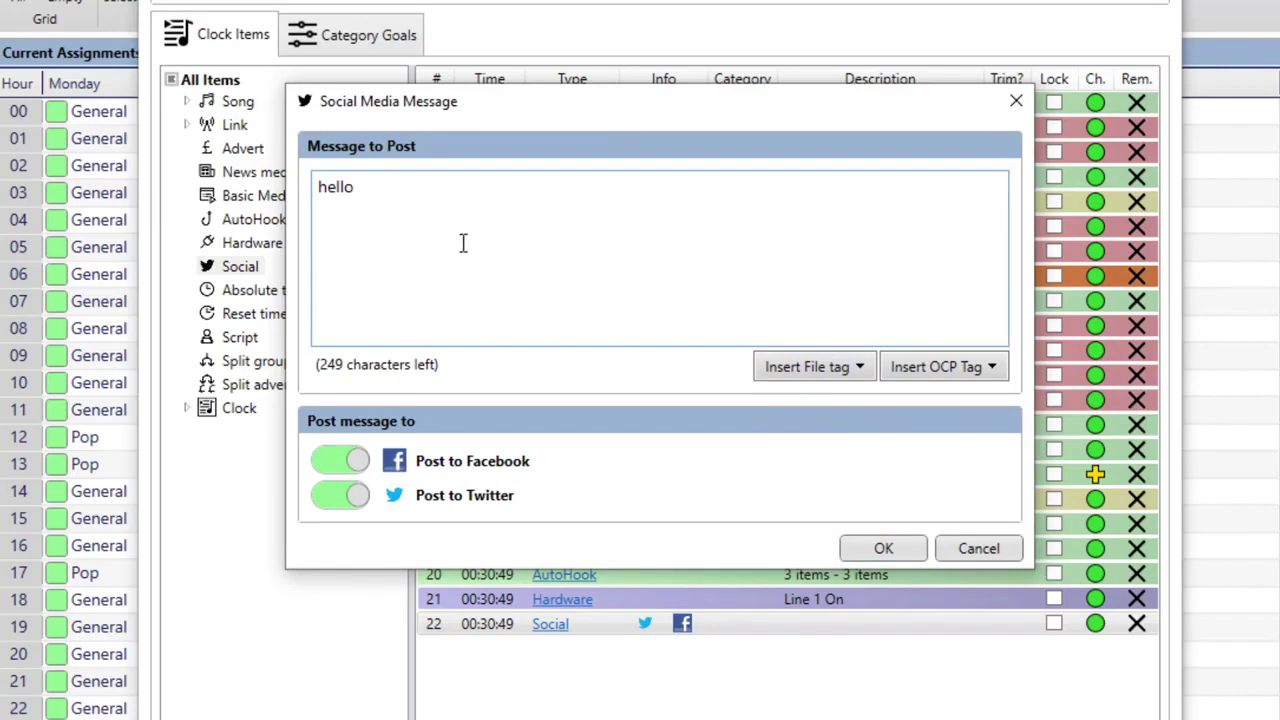
# Step: Replace the Social item's message with "Todays weather is" and save it for posting to Facebook and Twitter
pyautogui.hotkey('ctrl', 'a')
pyautogui.write('Todays')
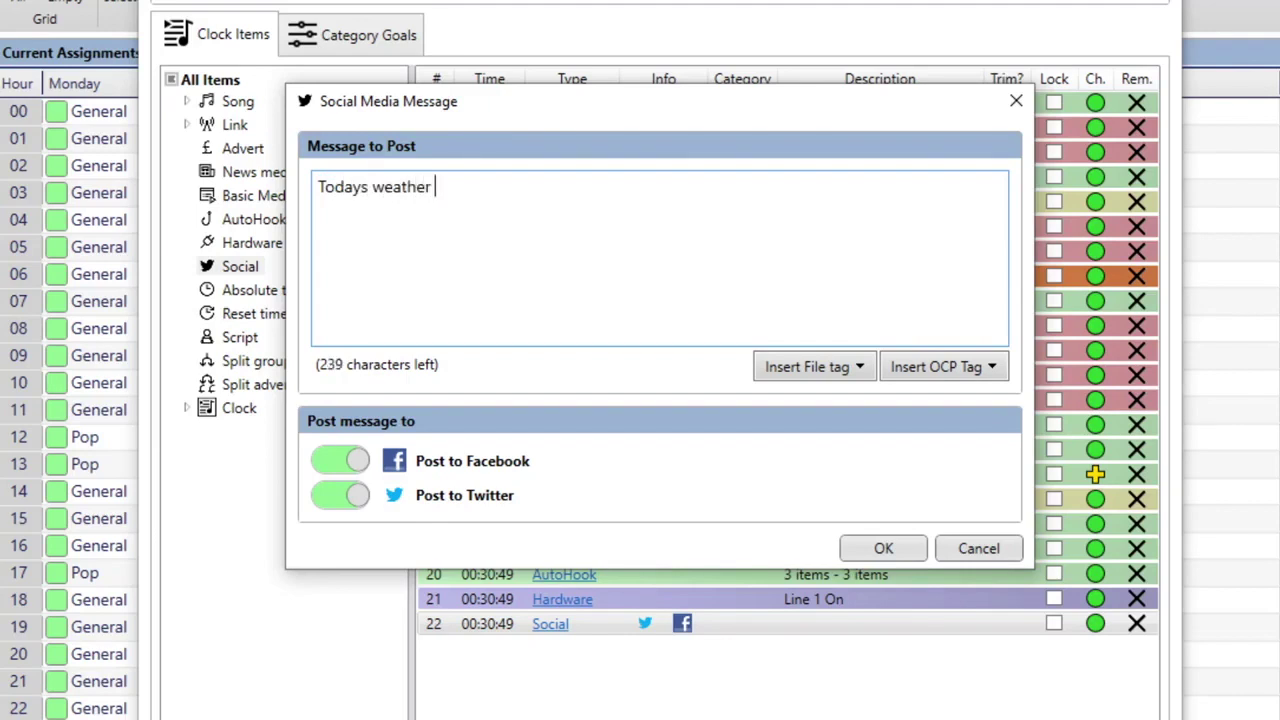
pyautogui.click(790, 370)
pyautogui.click(532, 205)
pyautogui.click(893, 549)
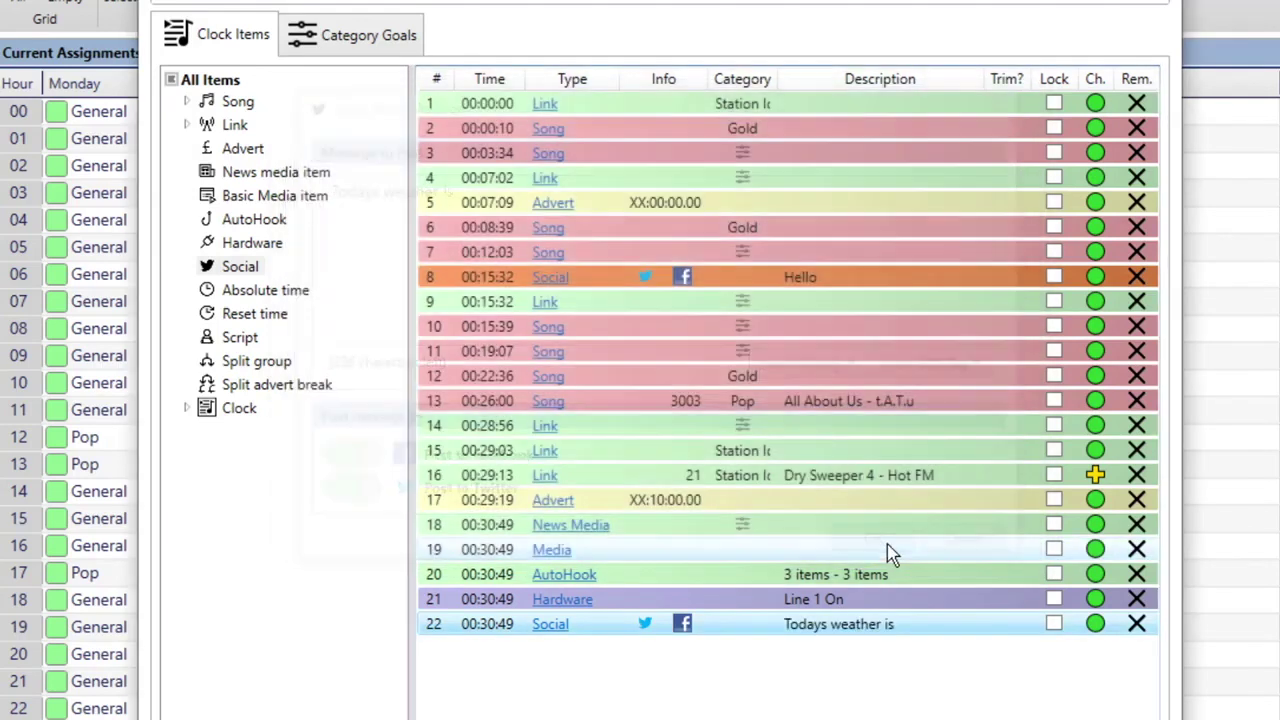
# Step: Add an Absolute time item with reference time 30:00.00 and a Reset time item to the end of the clock
pyautogui.moveTo(290, 292); pyautogui.dragTo(660, 658)
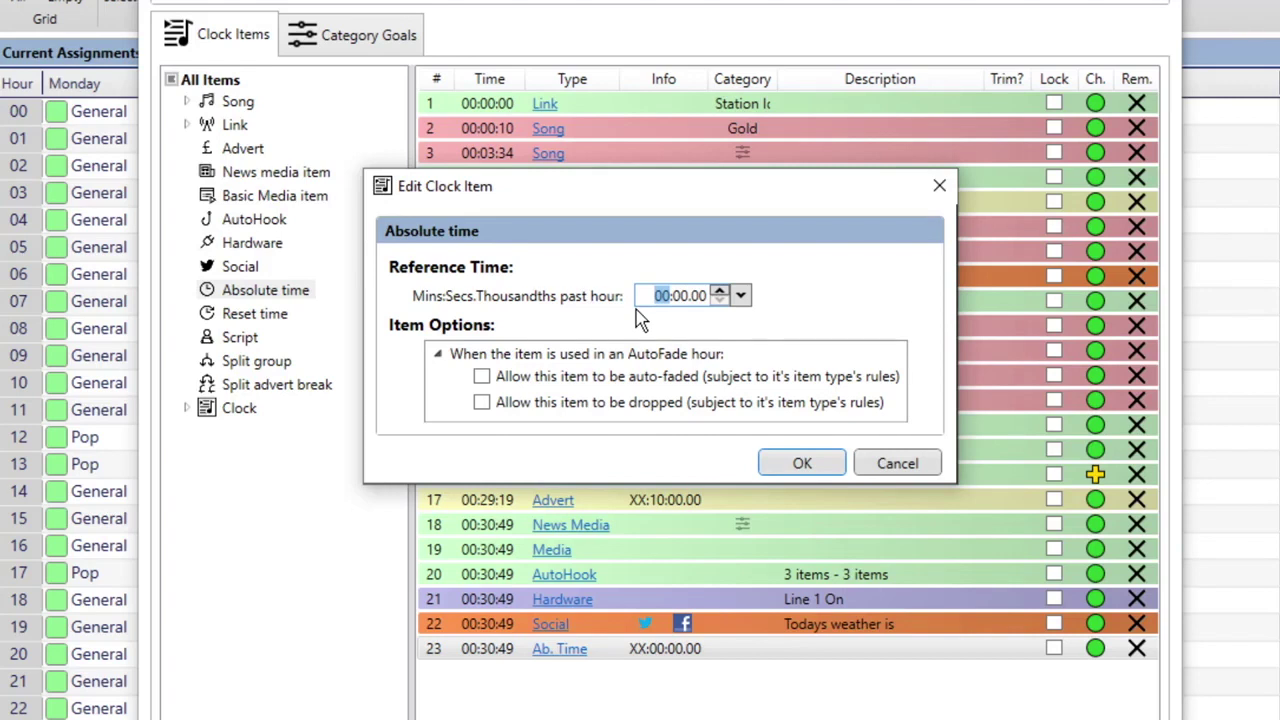
pyautogui.write('30')
pyautogui.click(802, 465)
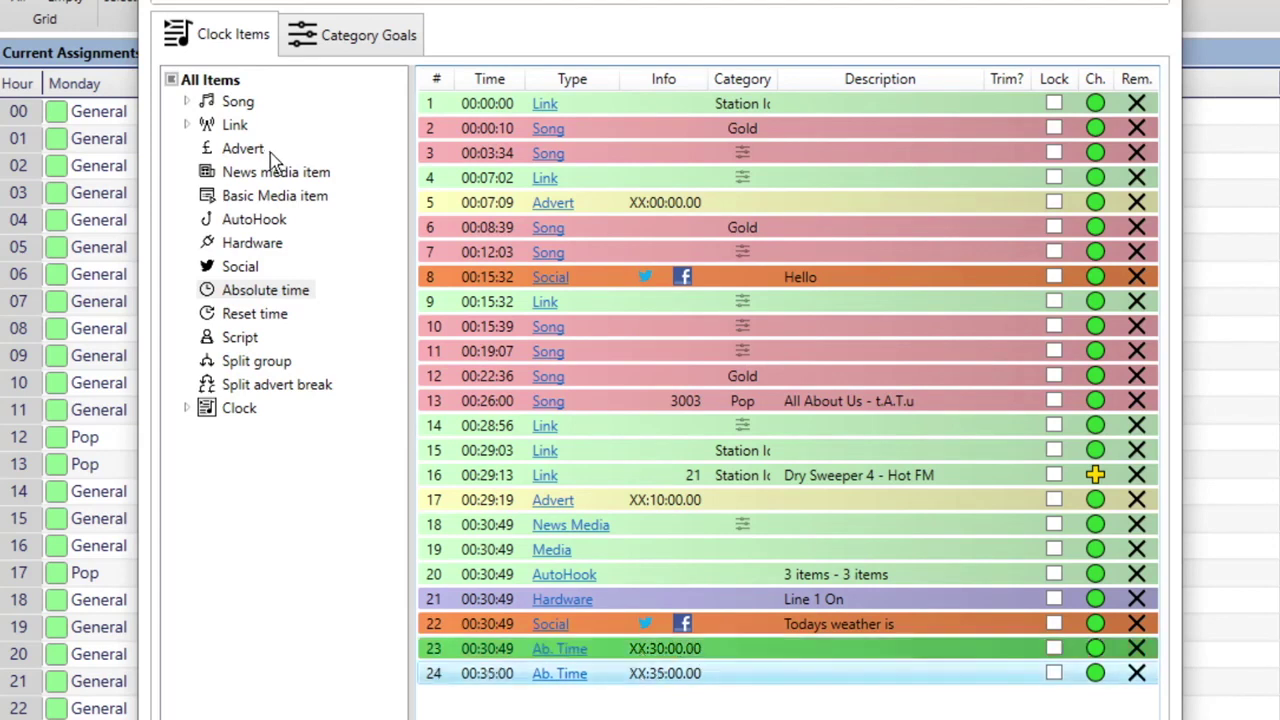
pyautogui.moveTo(236, 314)
pyautogui.mouseDown()
pyautogui.moveTo(723, 674)
pyautogui.moveTo(640, 712)
pyautogui.mouseUp()
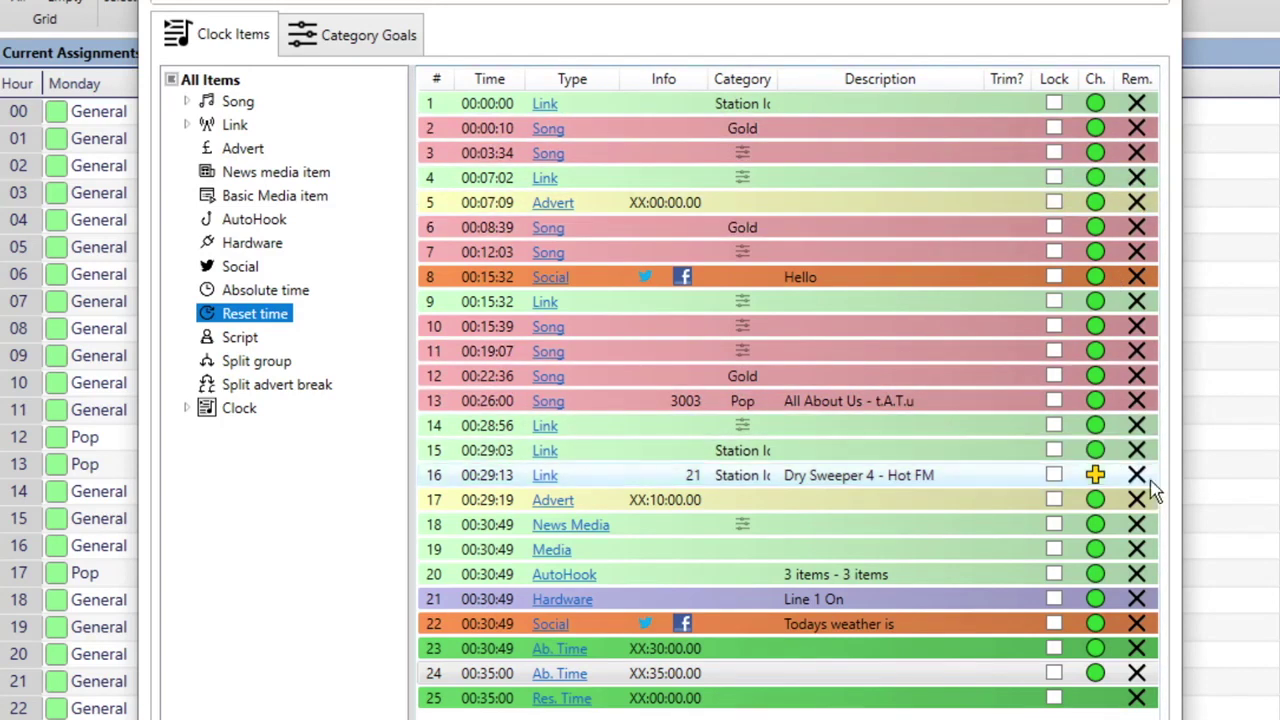
# Step: Remove every clock item that follows the Gold song on line 12
pyautogui.click(1136, 425)
pyautogui.click(1137, 401)
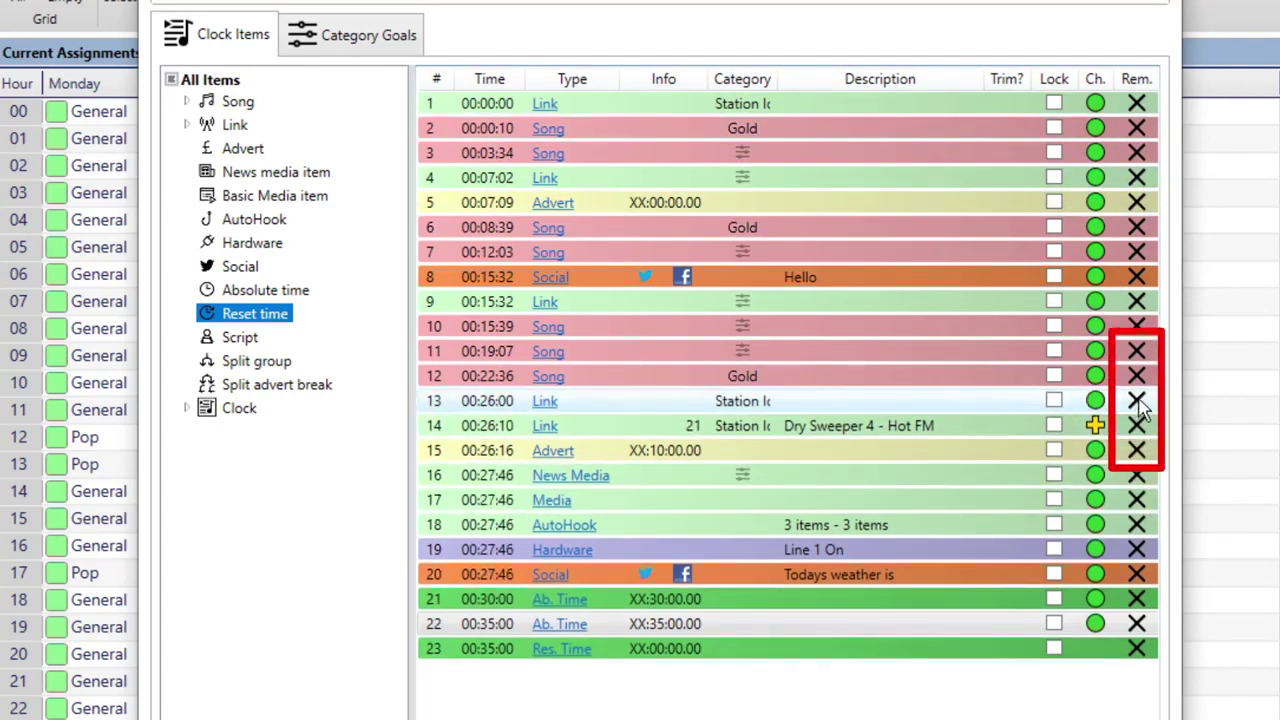
pyautogui.click(1138, 402)
pyautogui.click(1138, 402)
pyautogui.click(1138, 402)
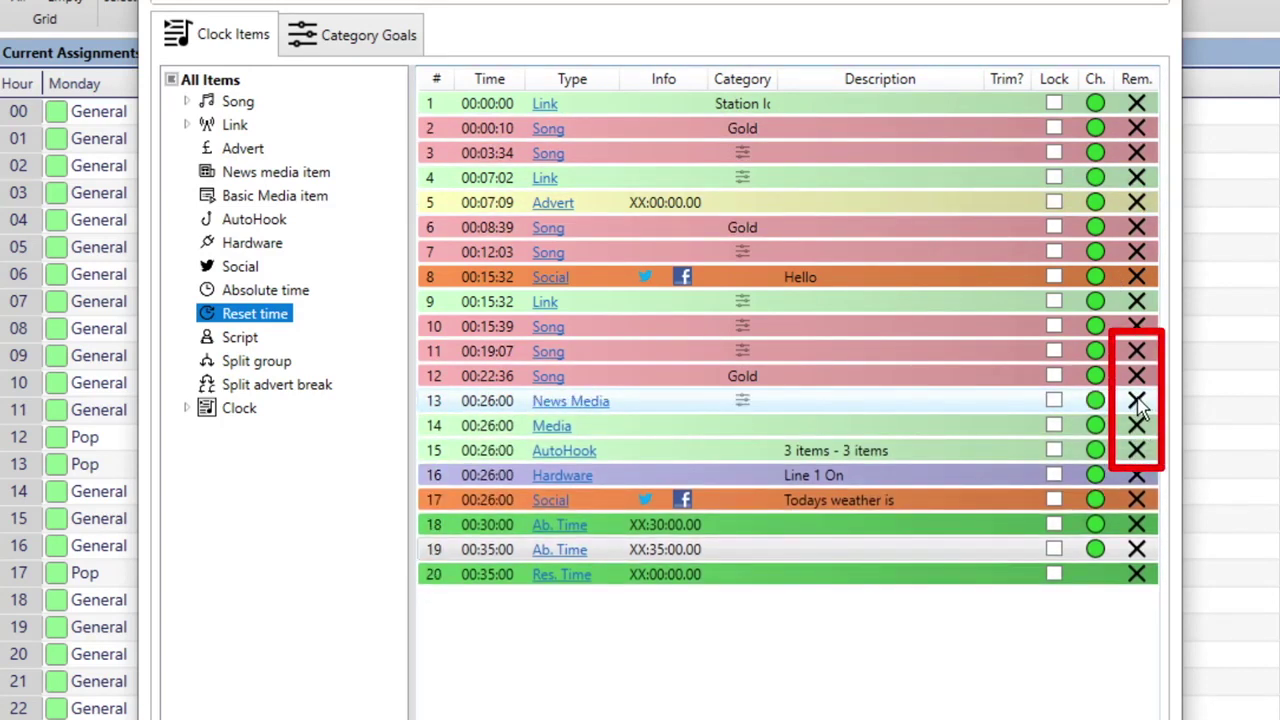
pyautogui.click(1138, 402)
pyautogui.click(1138, 402)
pyautogui.click(1138, 402)
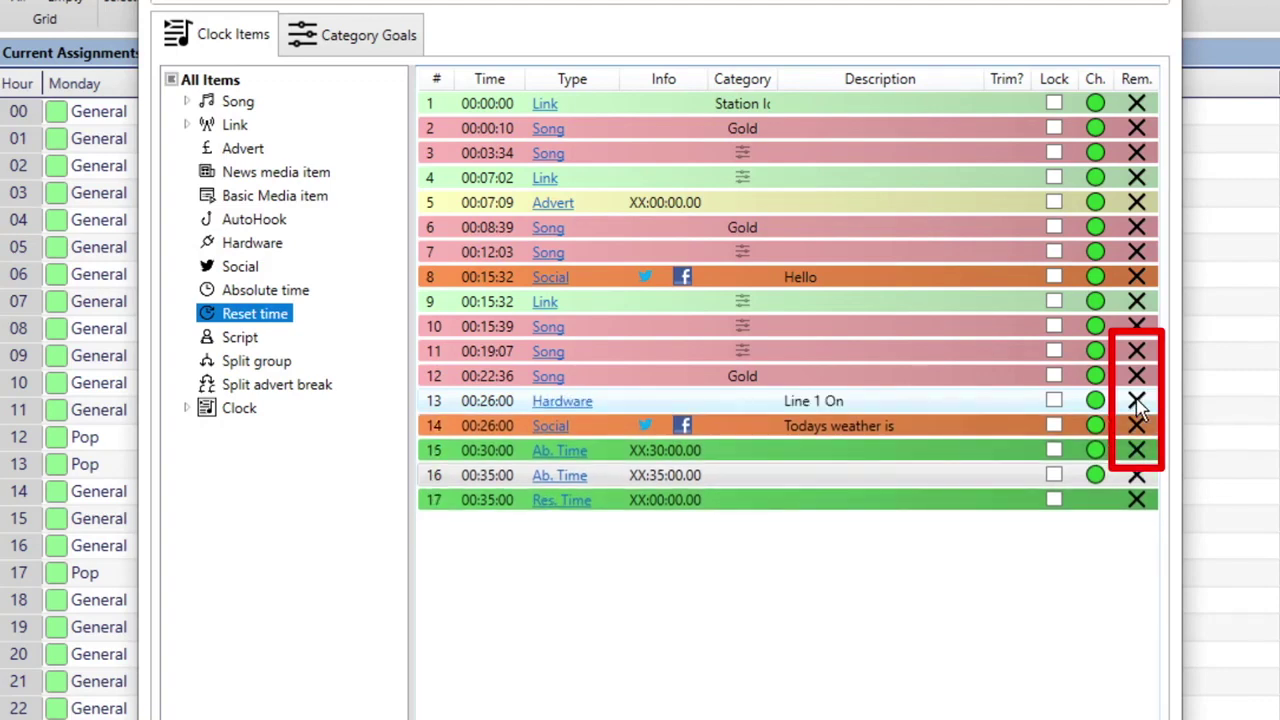
pyautogui.click(1138, 402)
pyautogui.click(1138, 402)
pyautogui.click(1138, 402)
pyautogui.click(1138, 402)
pyautogui.click(1138, 404)
# Step: Add a Script item to the end of the clock with the presenter notes "Hello this is a script"
pyautogui.moveTo(248, 340)
pyautogui.mouseDown()
pyautogui.moveTo(520, 400)
pyautogui.moveTo(660, 500)
pyautogui.mouseUp()
pyautogui.click(548, 404)
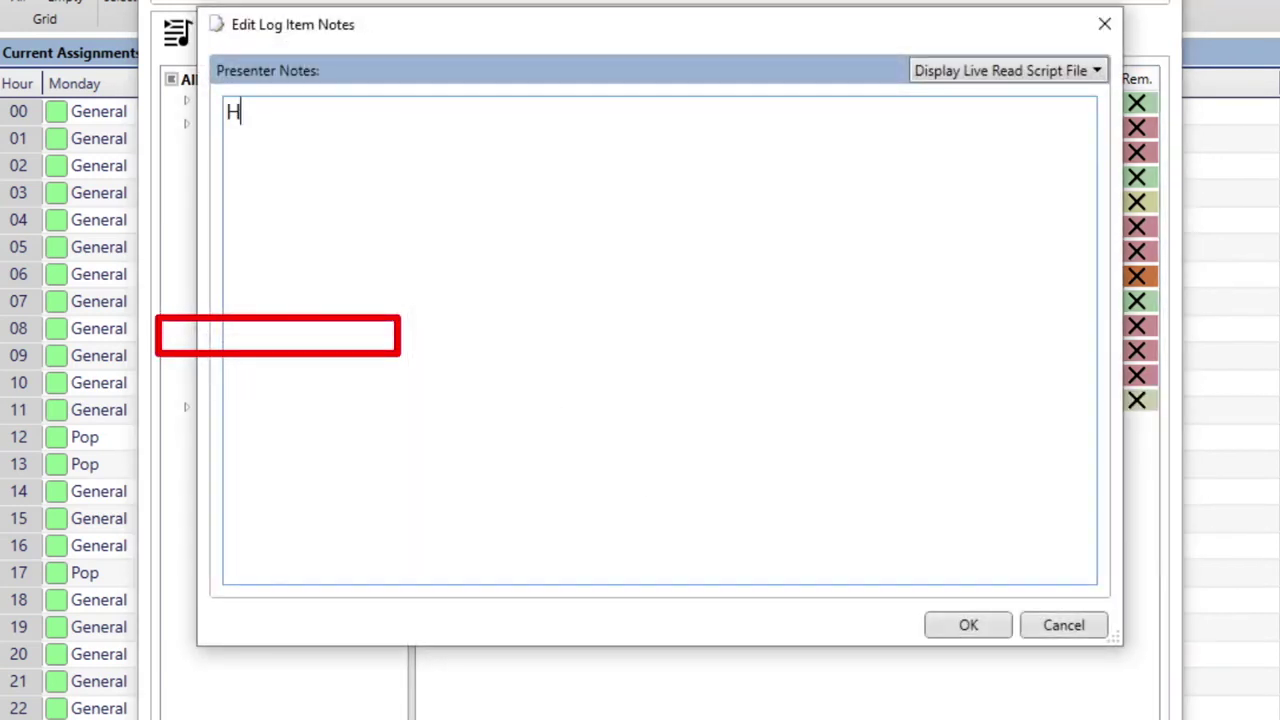
pyautogui.write('Hello this is a script')
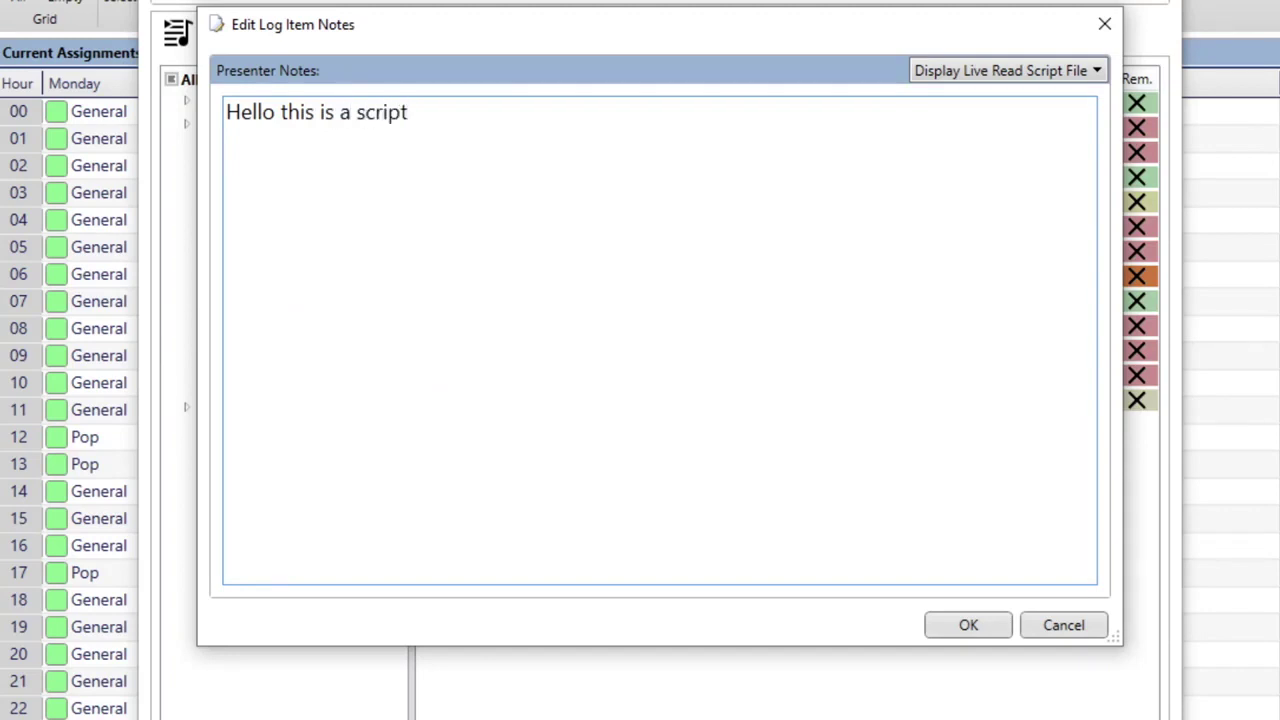
pyautogui.click(1003, 625)
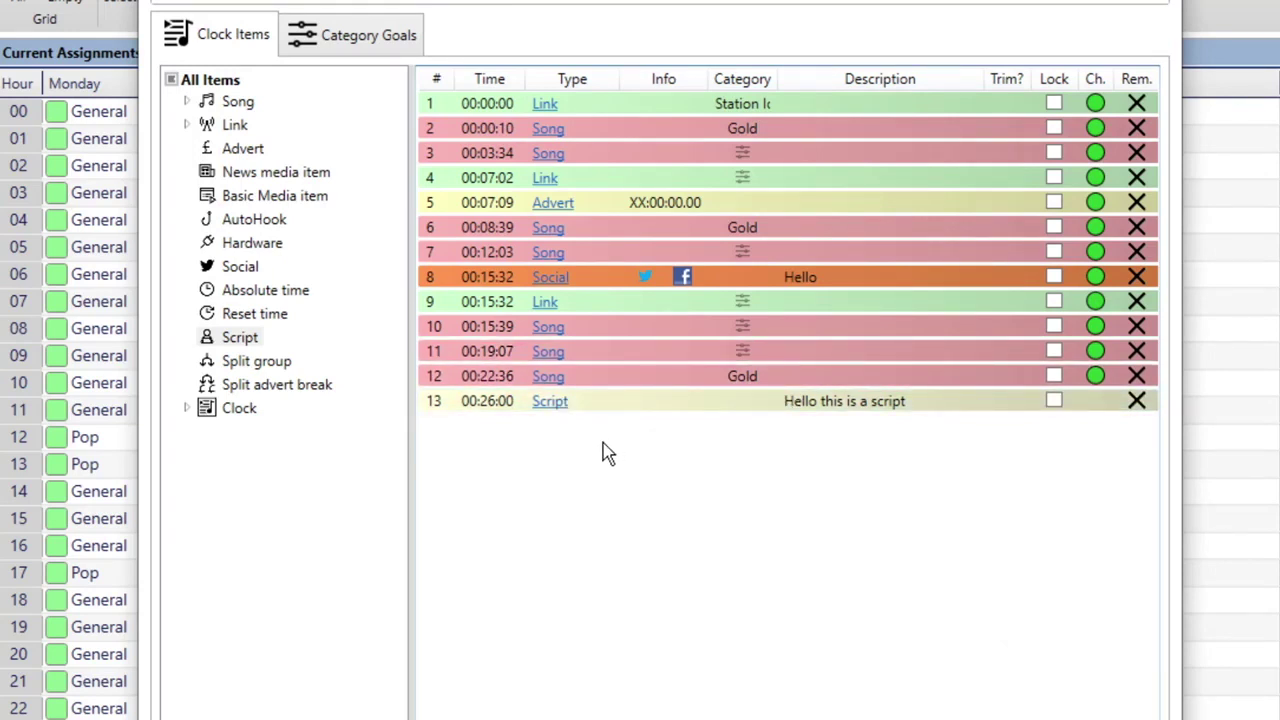
# Step: Add a Split group item and a Split advert break item to the end of the clock
pyautogui.click(255, 366)
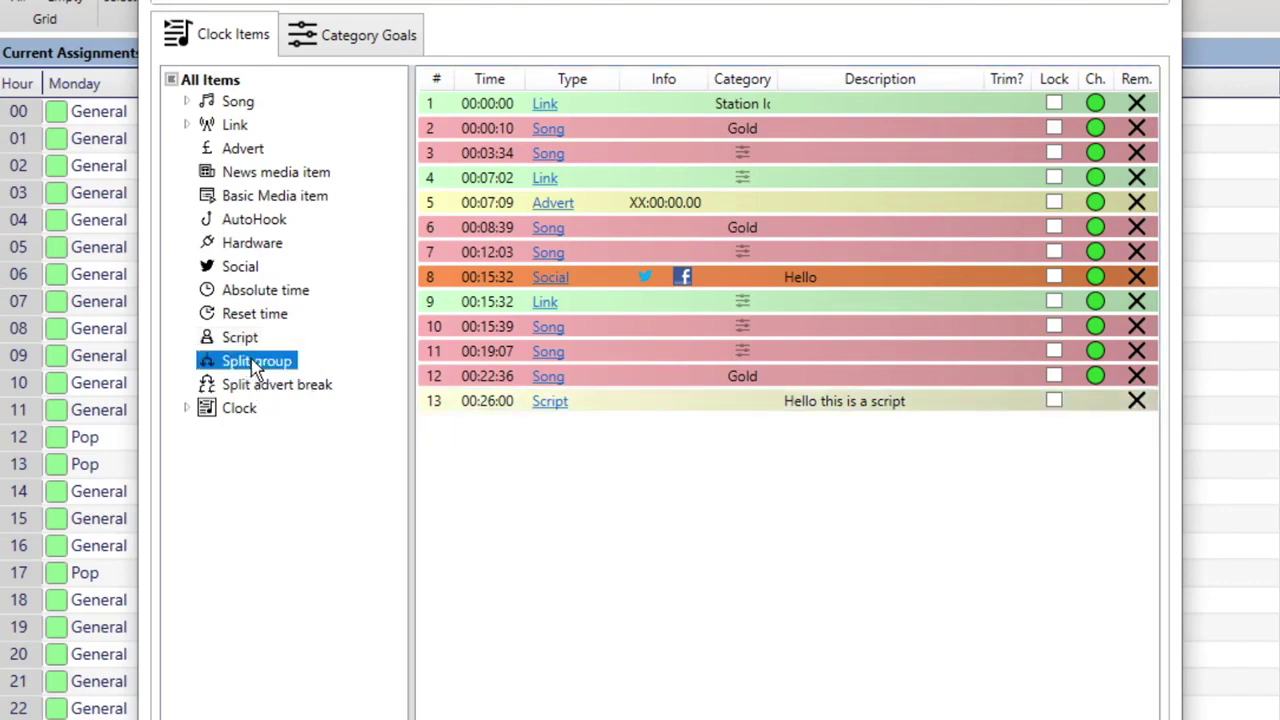
pyautogui.moveTo(280, 355); pyautogui.dragTo(615, 503)
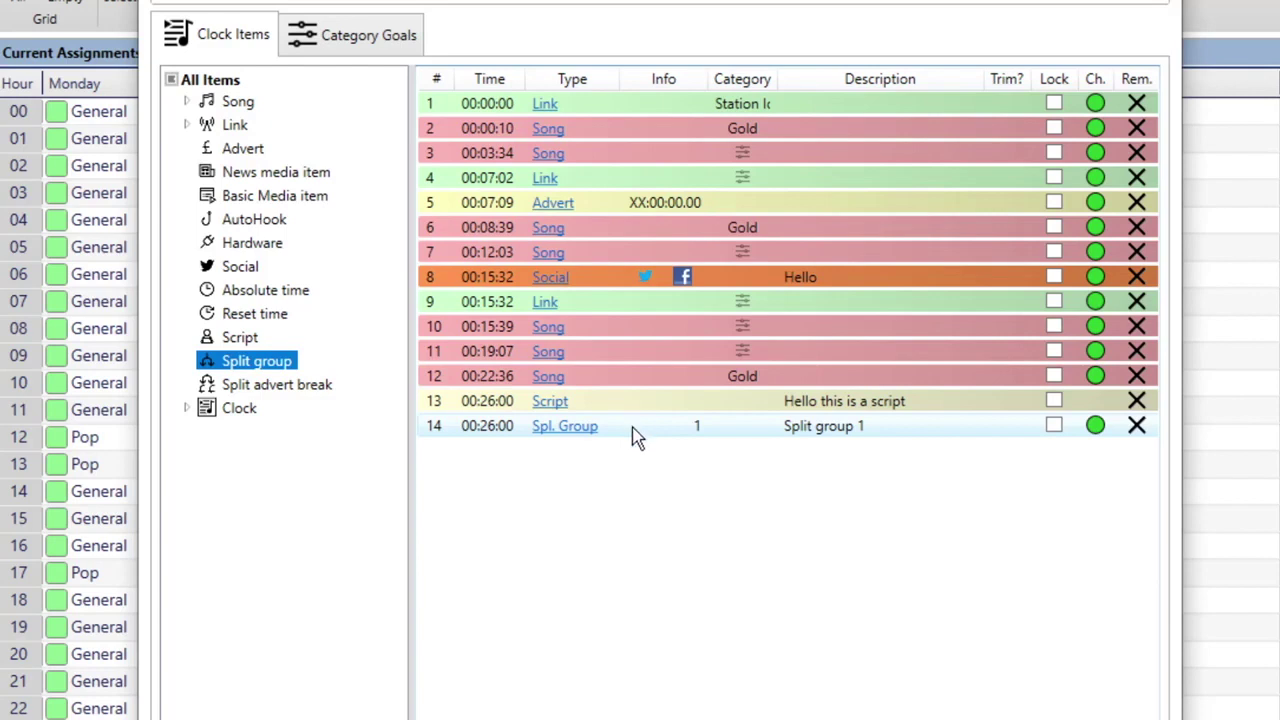
pyautogui.click(312, 389)
pyautogui.moveTo(312, 389); pyautogui.dragTo(618, 546)
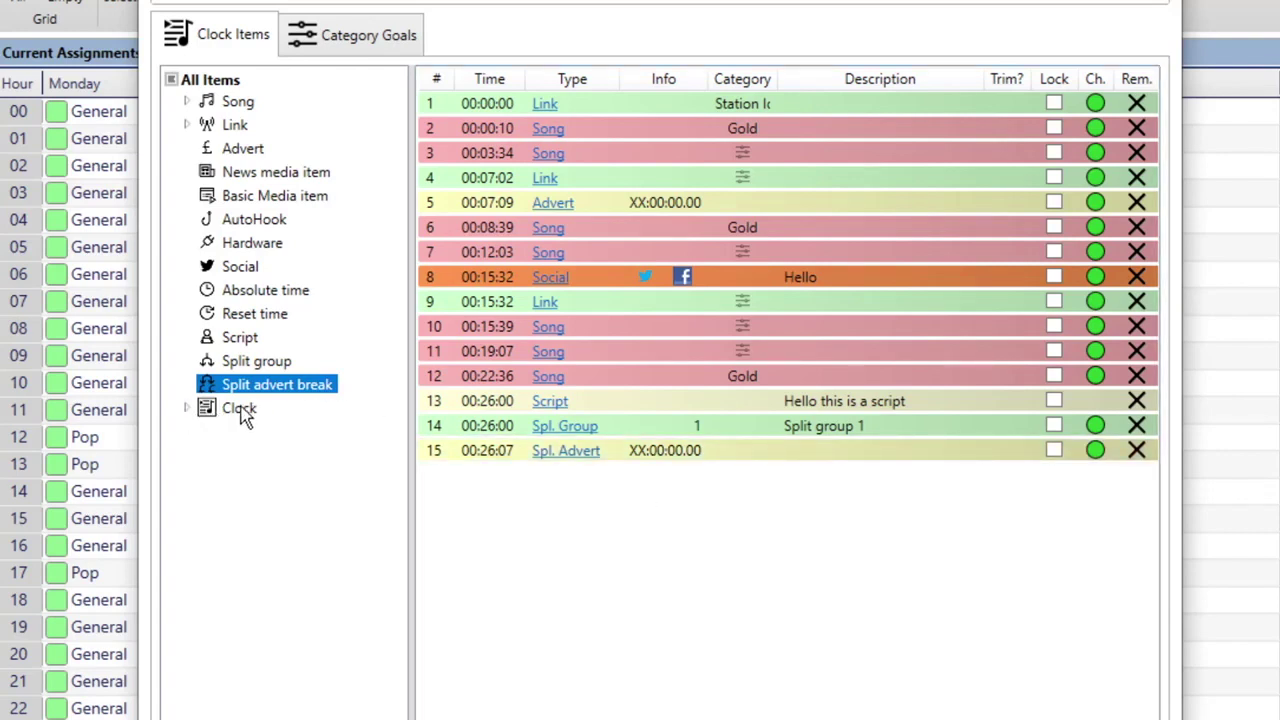
# Step: List the existing clocks that can be inserted as Clock items
pyautogui.click(187, 410)
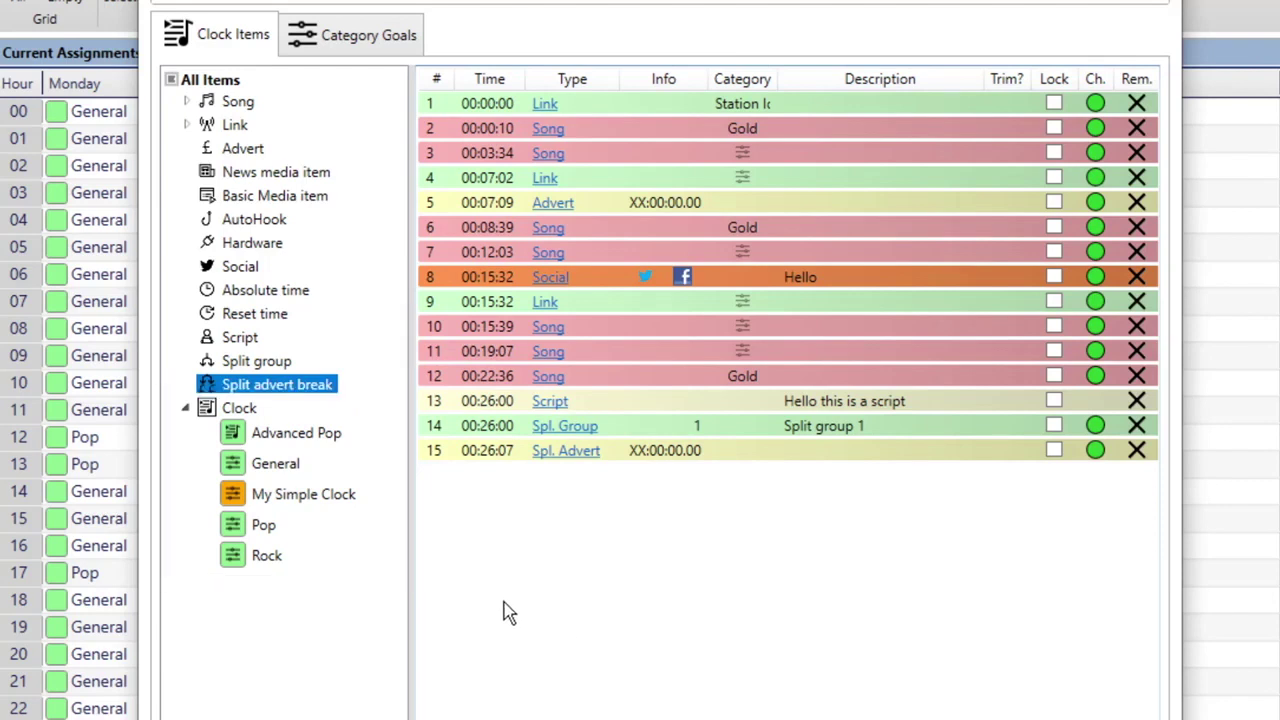
pyautogui.click(190, 410)
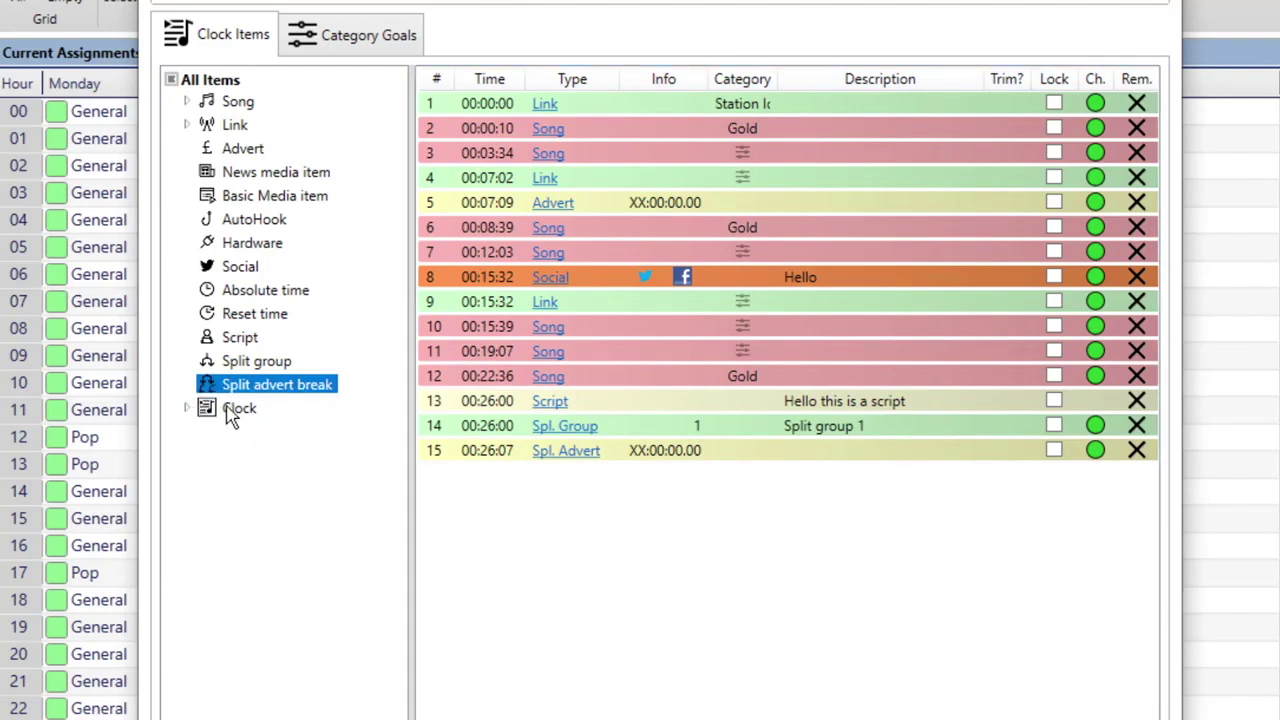
pyautogui.click(190, 410)
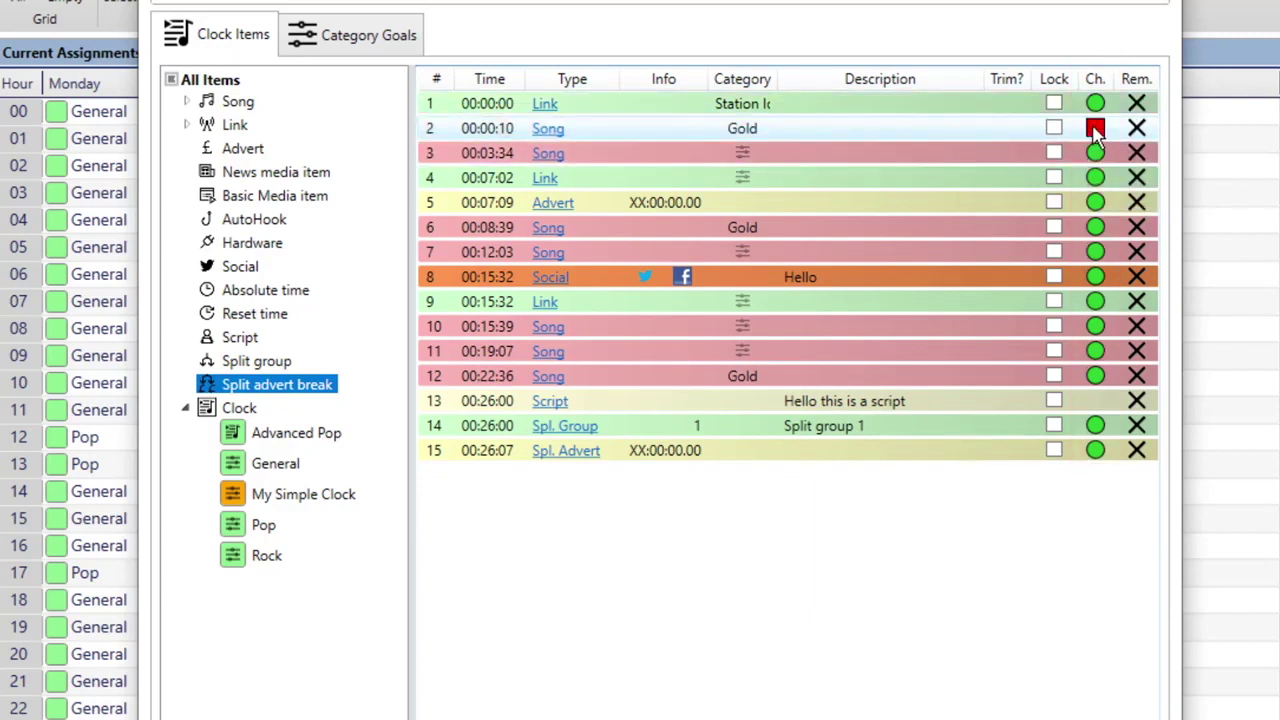
# Step: Switch the chain setting of clock items 5, 7, 9, 11 and 12 to the red stop state
pyautogui.click(1095, 202)
pyautogui.click(1095, 252)
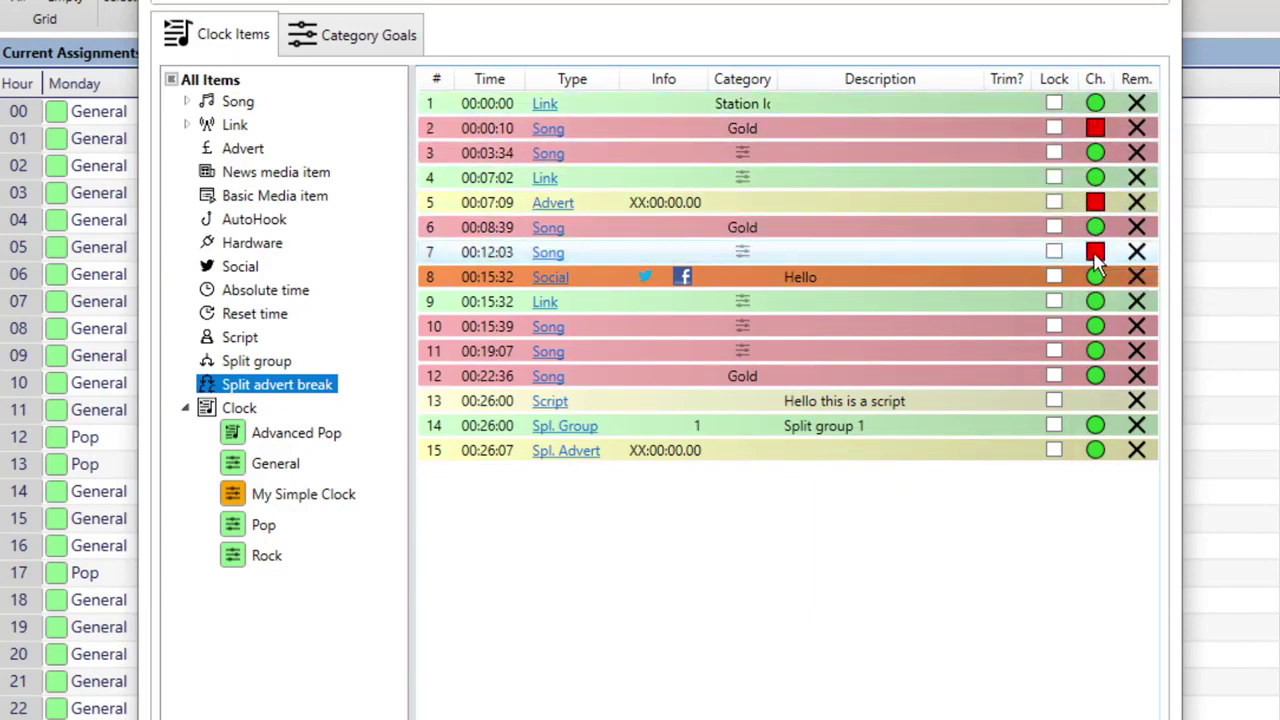
pyautogui.click(1095, 302)
pyautogui.click(1095, 351)
pyautogui.click(1095, 377)
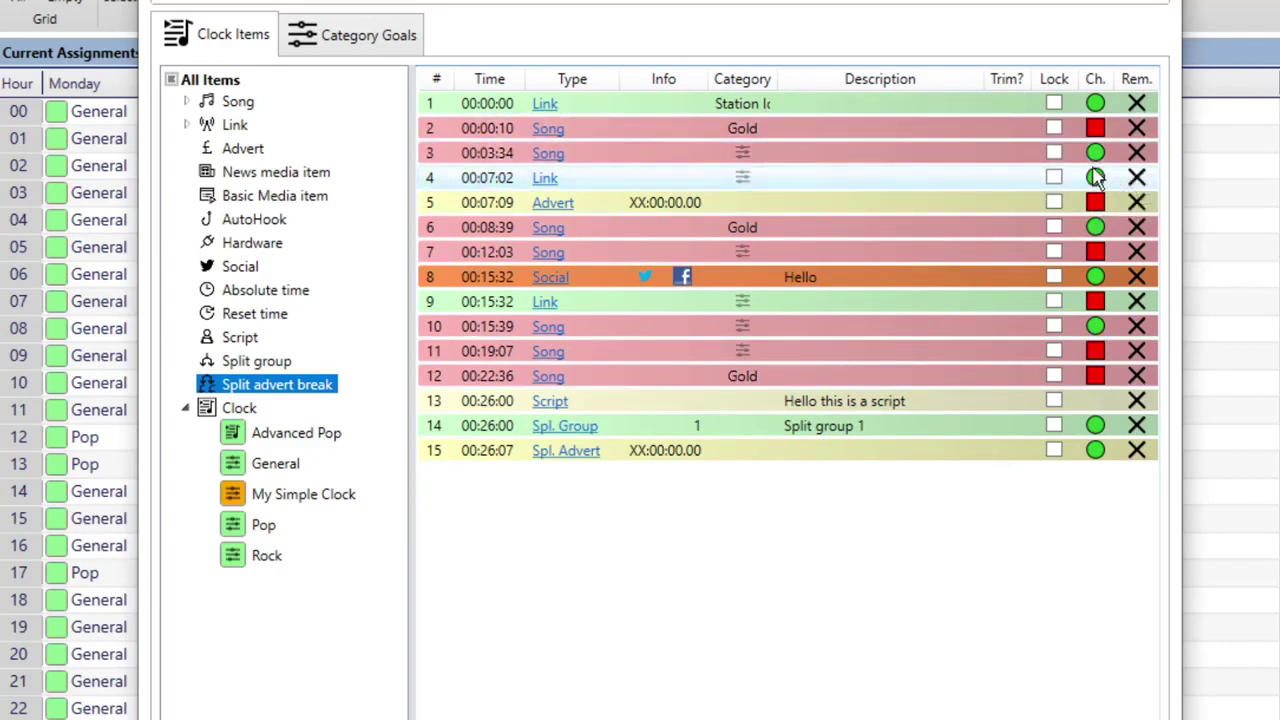
# Step: Lock clock items 2 through 6
pyautogui.click(1054, 203)
pyautogui.click(1054, 177)
pyautogui.click(1054, 152)
pyautogui.click(1054, 128)
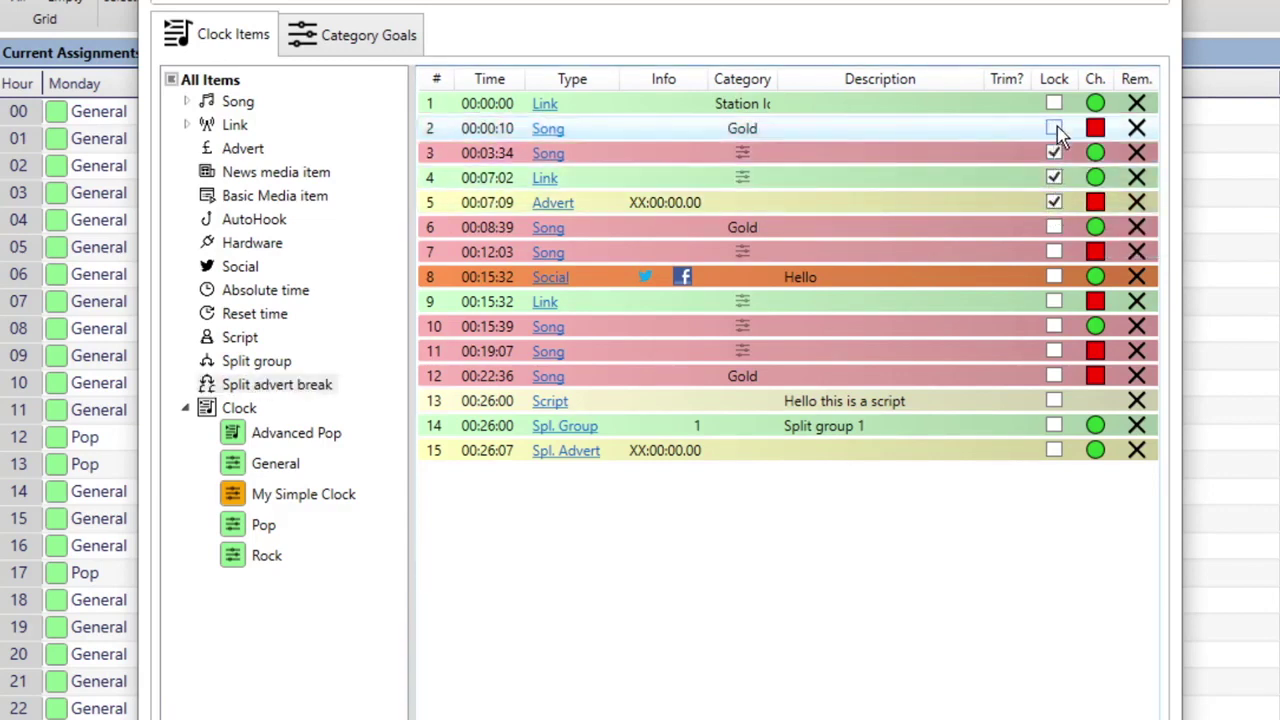
pyautogui.click(1054, 227)
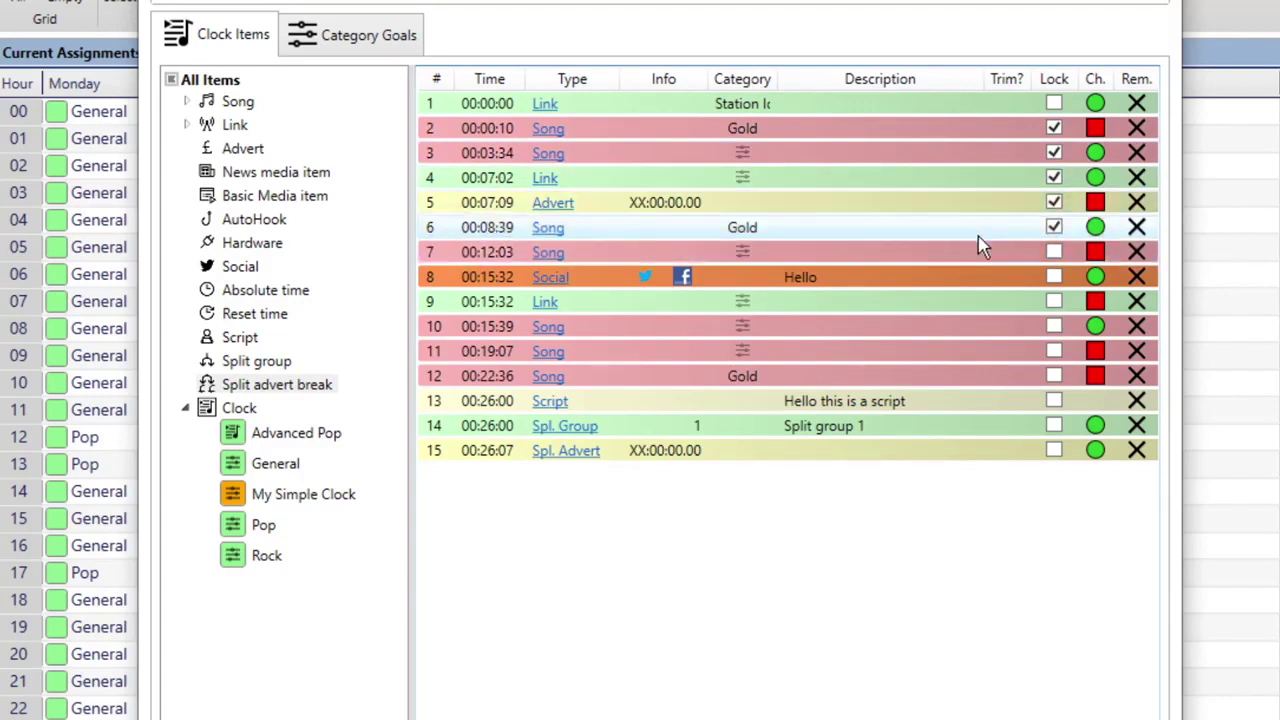
# Step: Unlock clock items 2 through 6 again
pyautogui.click(1054, 227)
pyautogui.click(1054, 202)
pyautogui.click(1054, 177)
pyautogui.click(1054, 153)
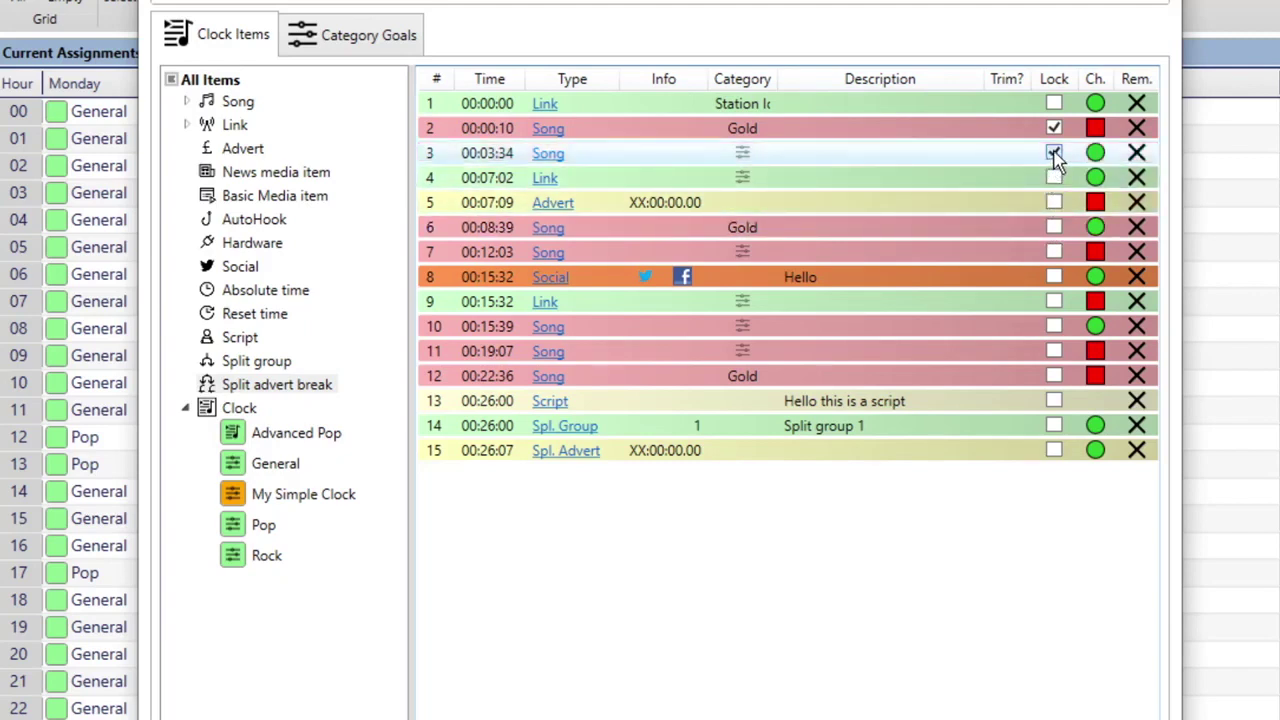
pyautogui.click(1054, 128)
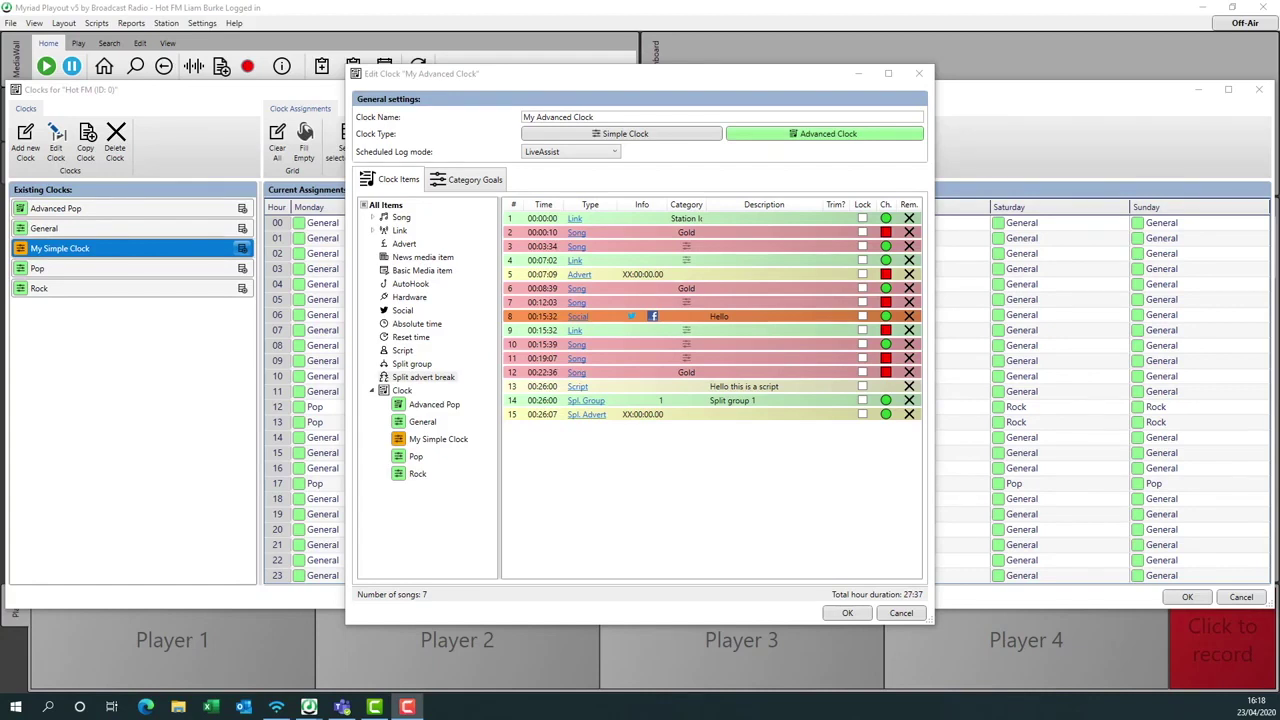
# Step: Remove all remaining items from My Advanced Clock to leave its item list empty
pyautogui.click(910, 219)
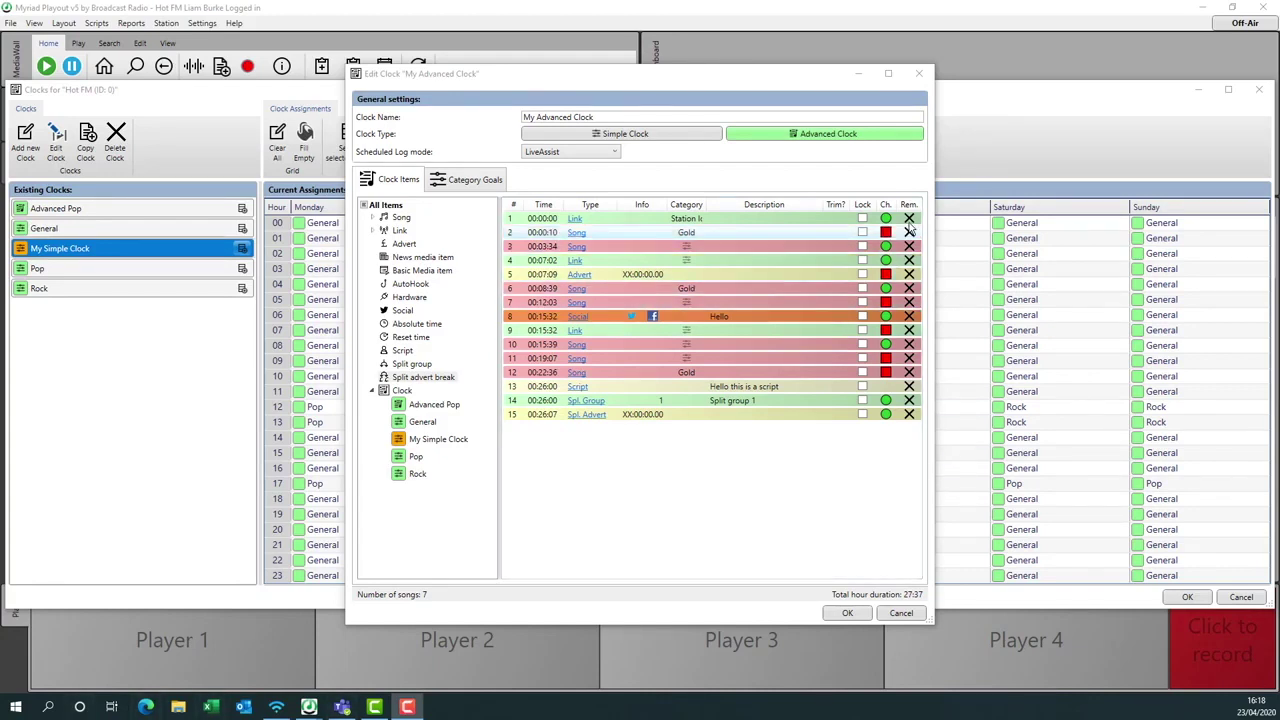
pyautogui.click(910, 219)
pyautogui.doubleClick(910, 219)
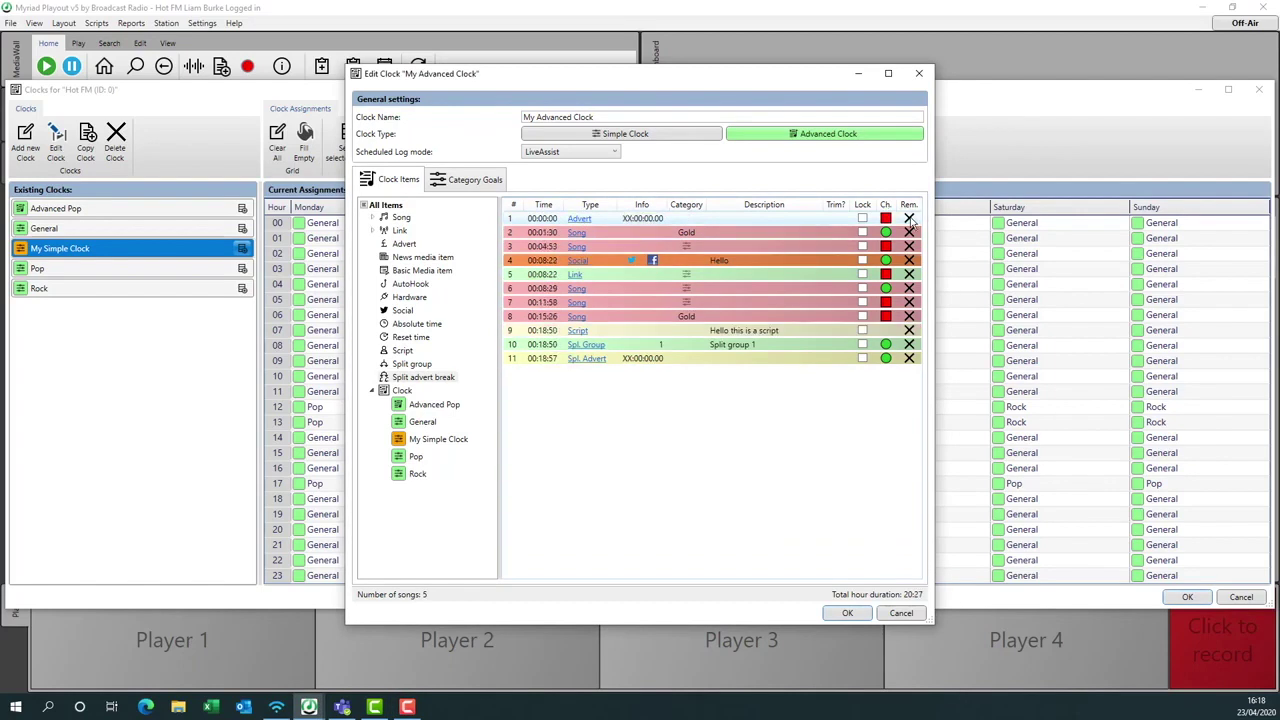
pyautogui.tripleClick(910, 219)
pyautogui.tripleClick(910, 219)
pyautogui.tripleClick(910, 219)
pyautogui.doubleClick(910, 219)
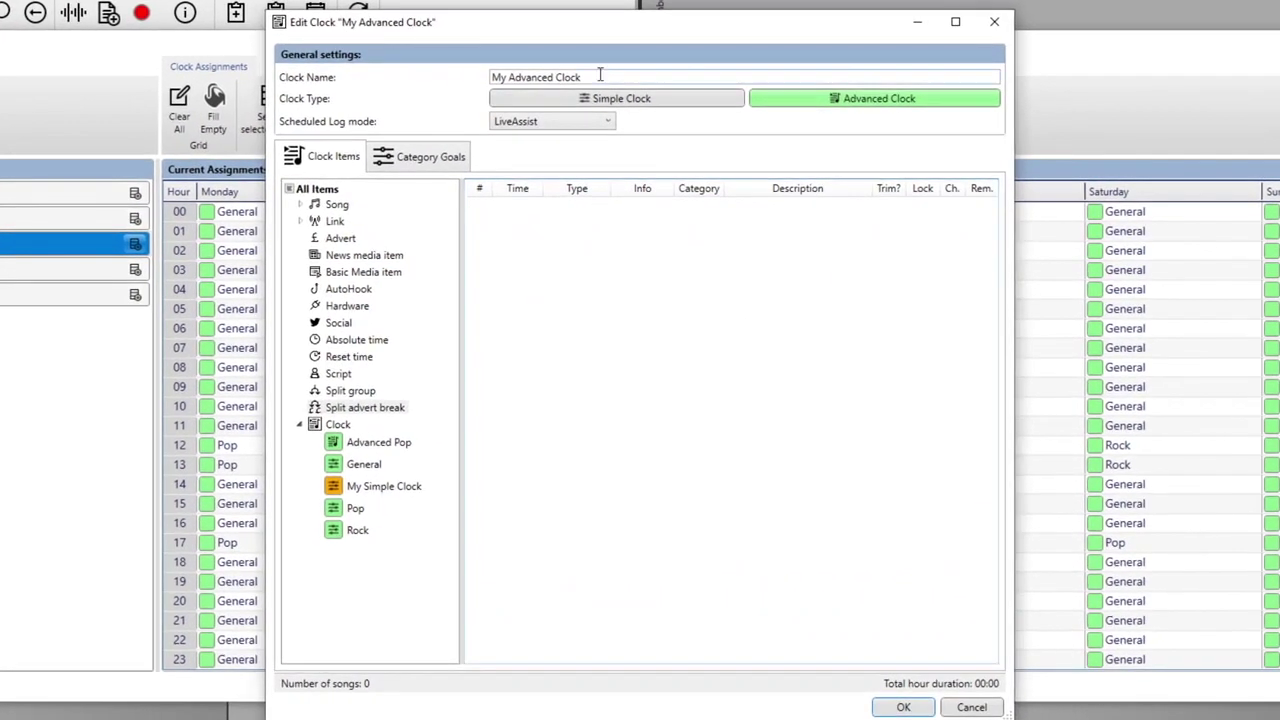
# Step: Rename the clock as "Automation Log" and set its scheduled log mode to AutoFade
pyautogui.tripleClick(600, 75)
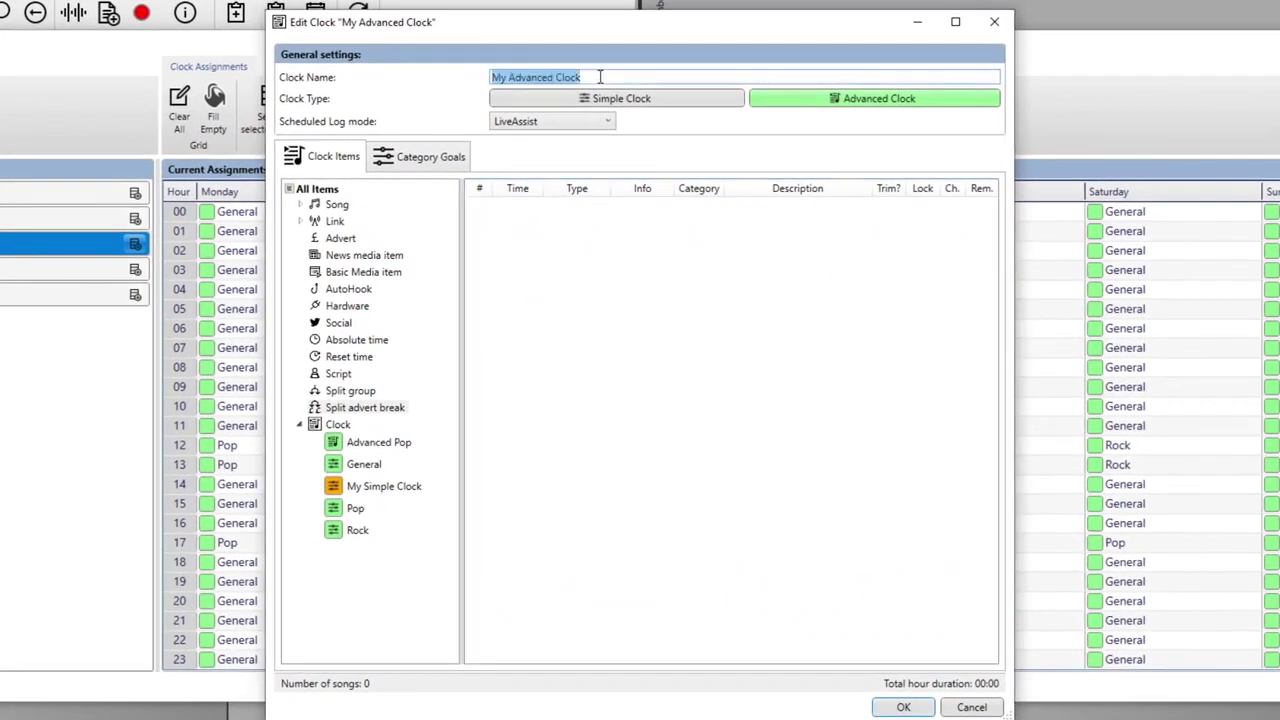
pyautogui.write('Au')
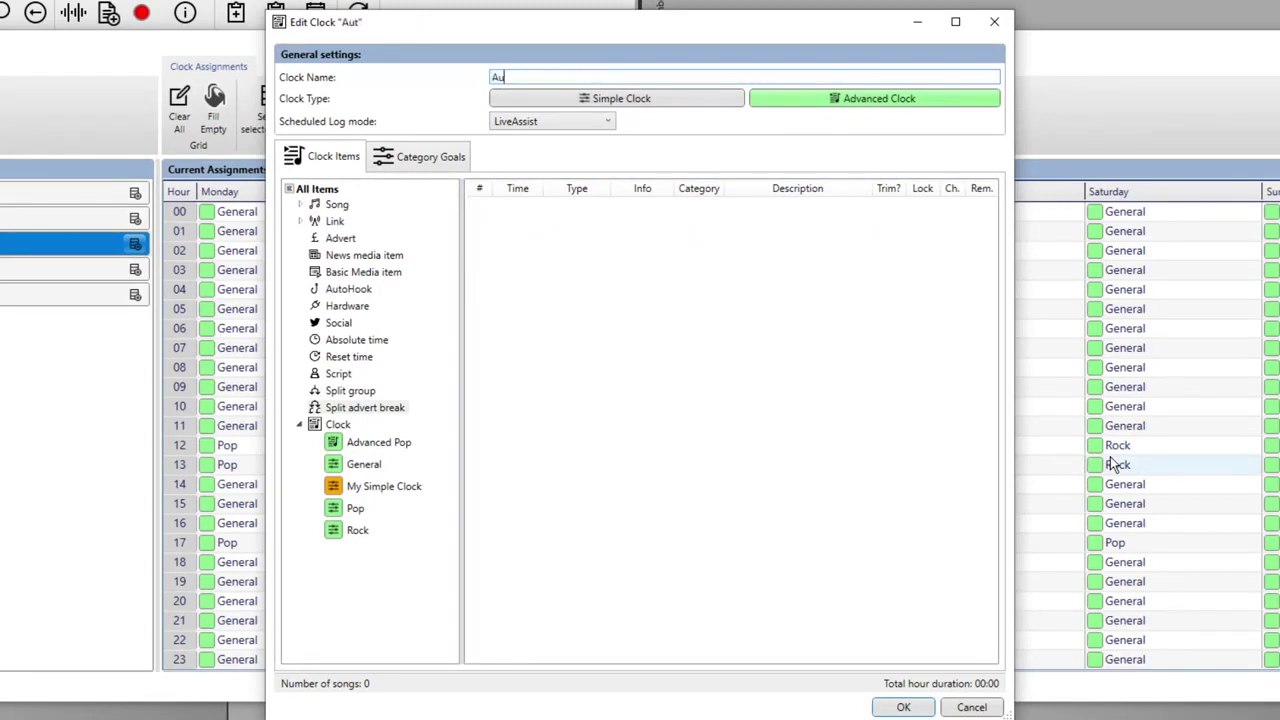
pyautogui.write('tomation Log')
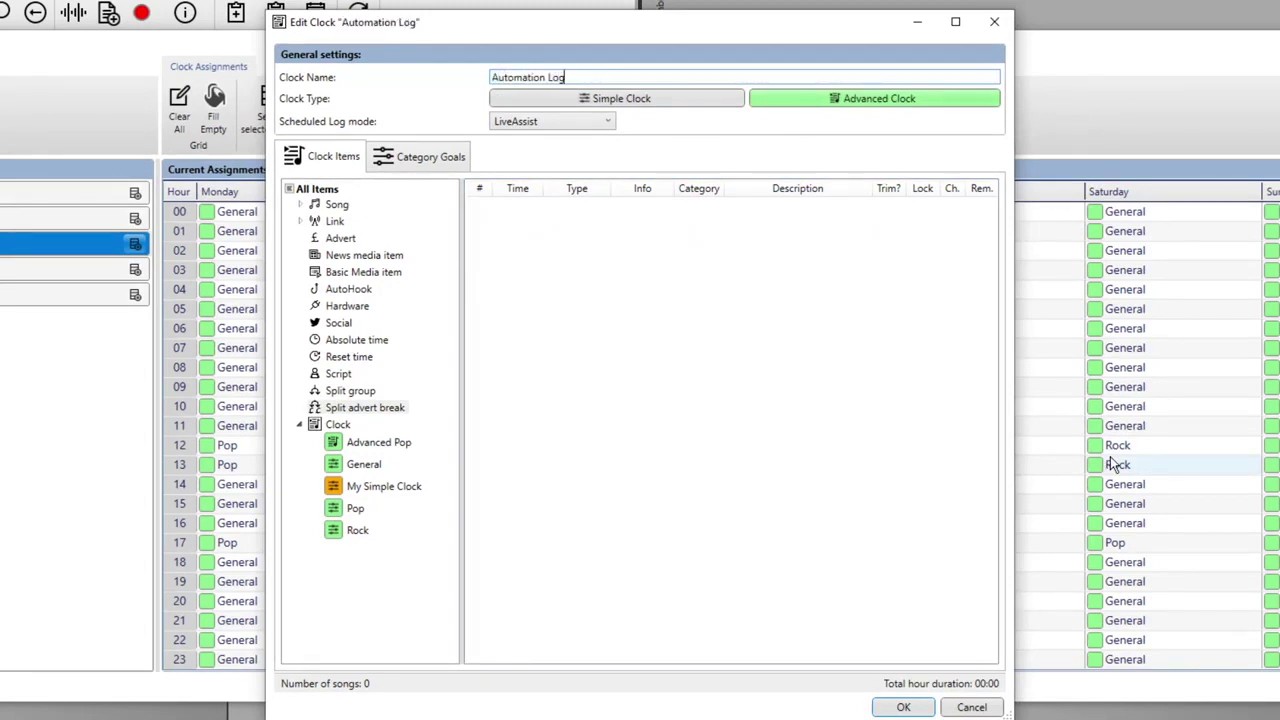
pyautogui.click(598, 124)
pyautogui.click(541, 158)
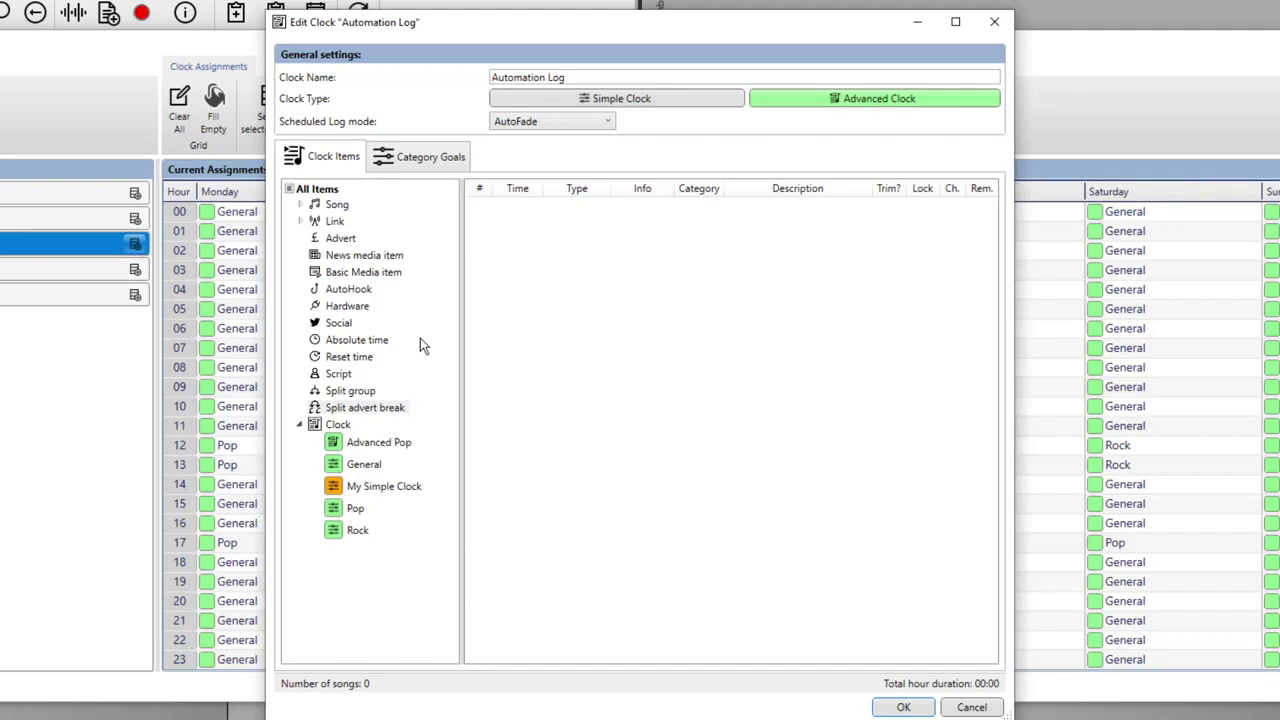
# Step: Add the Station Id link "Top of Hour Promo - Hot FM" as the first clock item
pyautogui.click(299, 221)
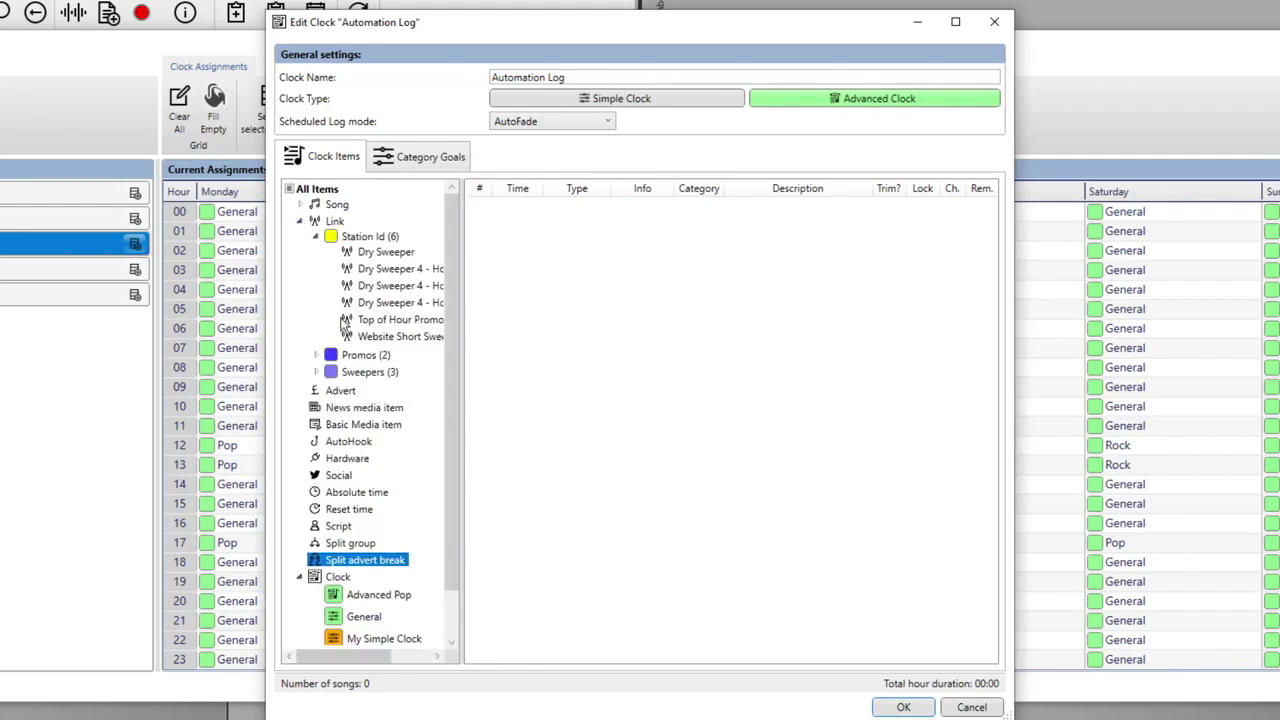
pyautogui.click(396, 322)
pyautogui.moveTo(396, 322); pyautogui.dragTo(650, 261)
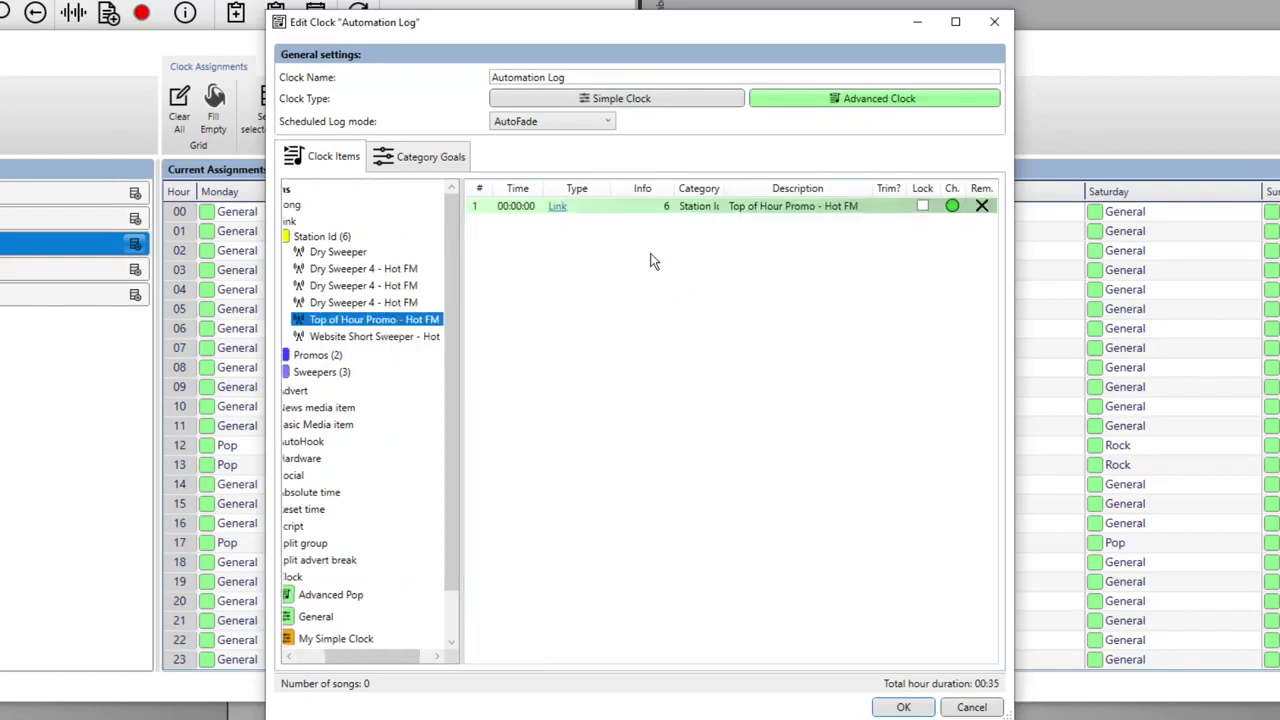
pyautogui.moveTo(367, 656); pyautogui.dragTo(319, 656)
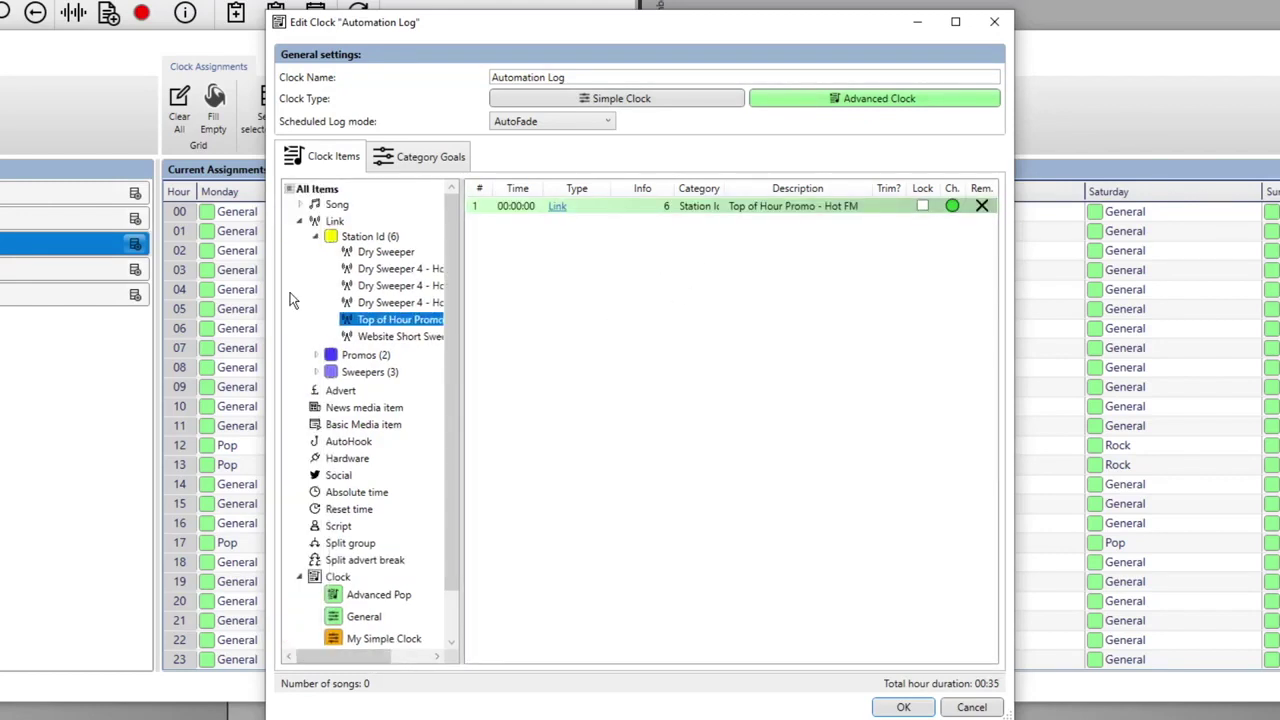
pyautogui.click(317, 237)
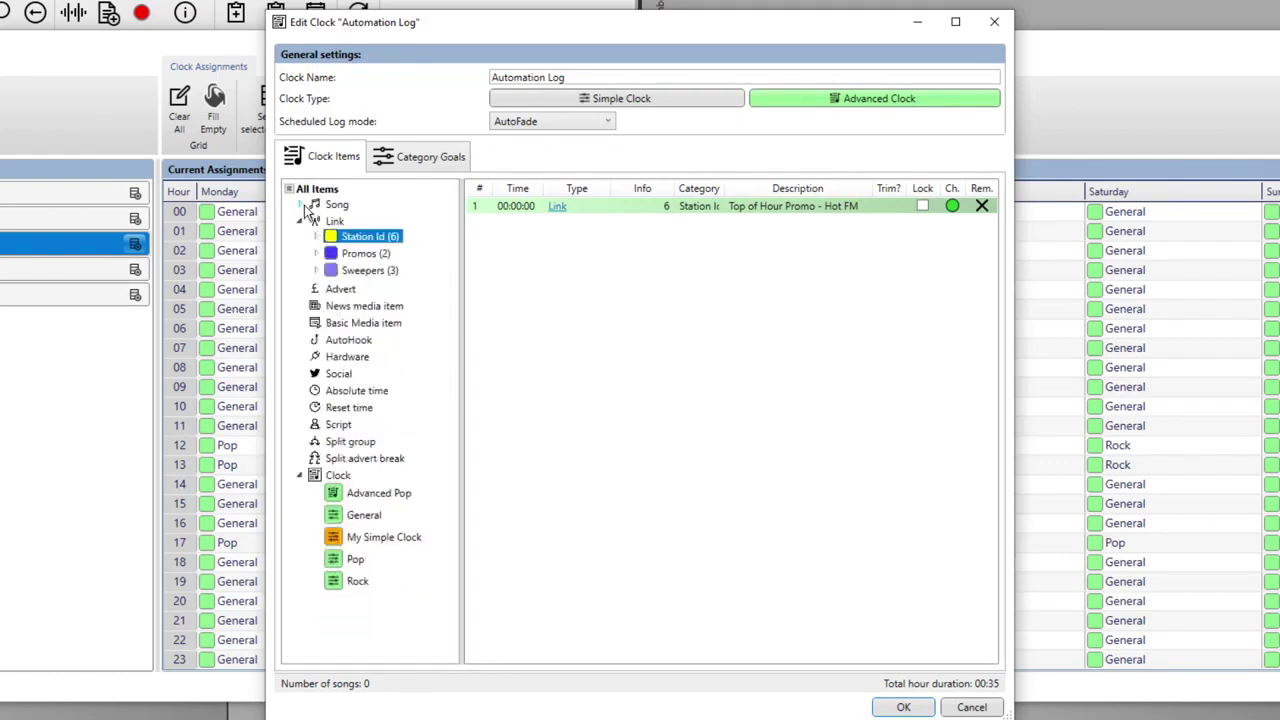
# Step: Add an A-List category song followed by a Song item with no specific category to the clock
pyautogui.click(301, 206)
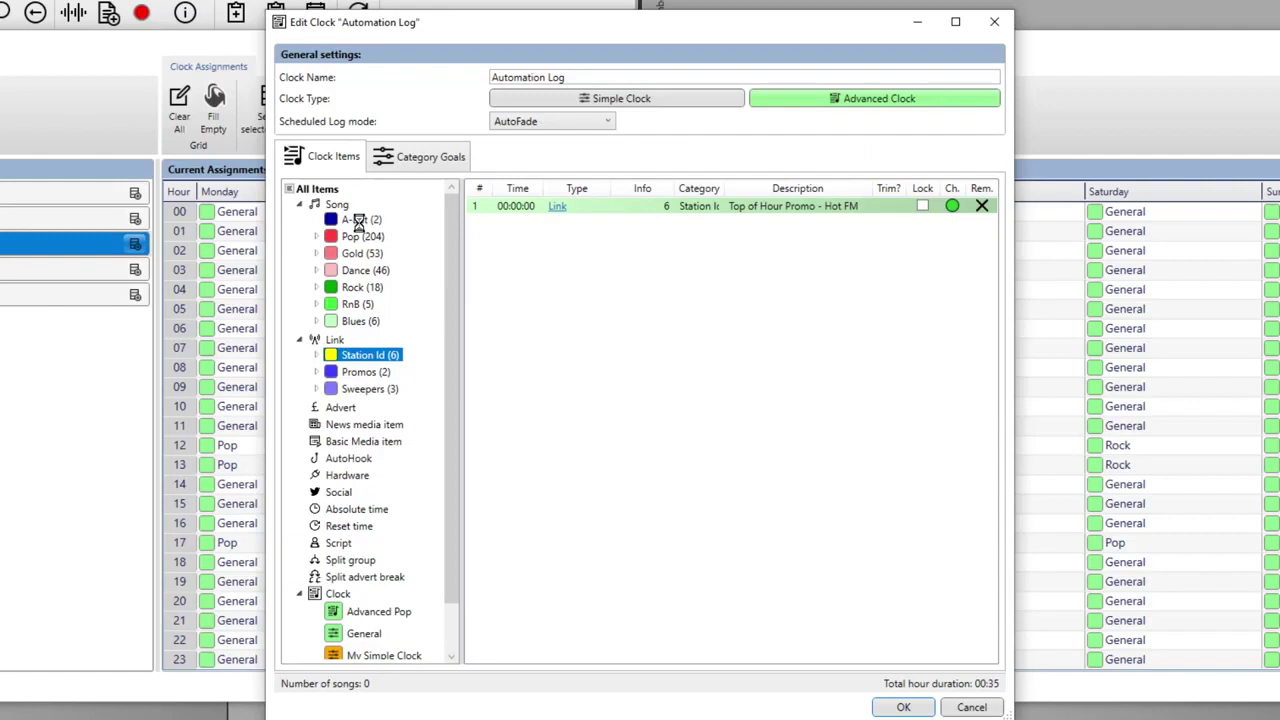
pyautogui.doubleClick(358, 222)
pyautogui.click(317, 220)
pyautogui.moveTo(355, 222); pyautogui.dragTo(575, 245)
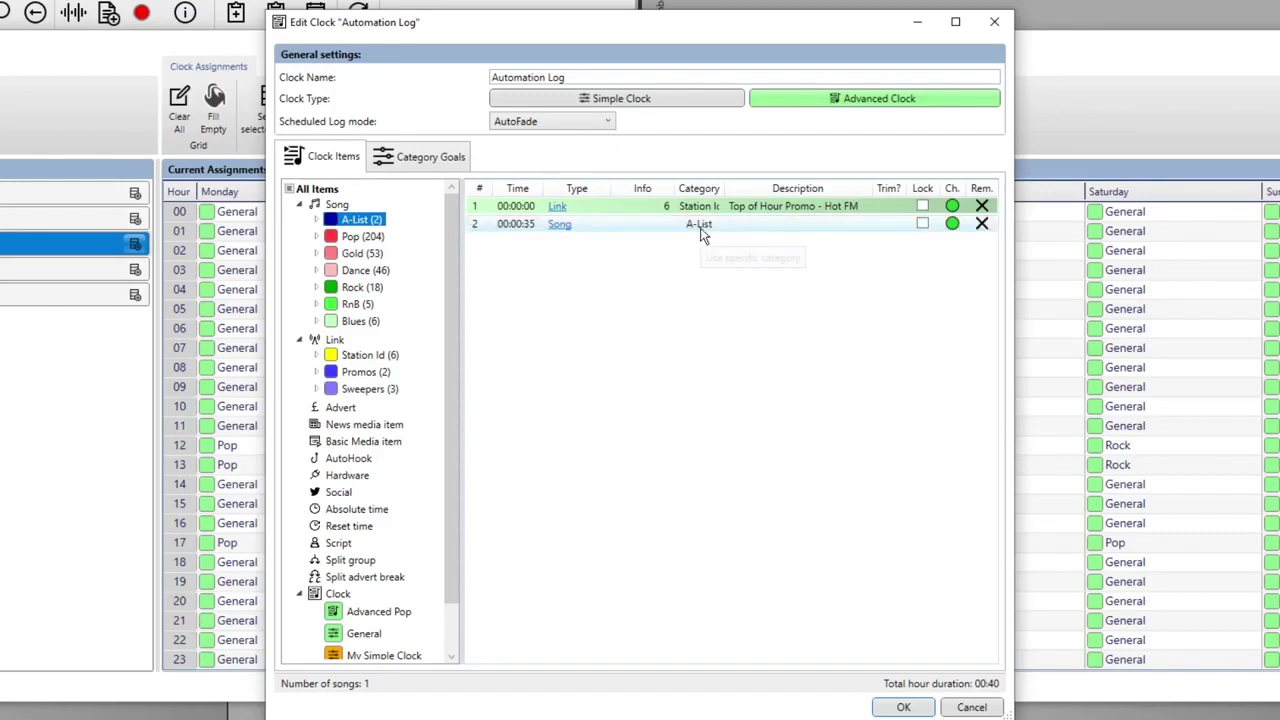
pyautogui.moveTo(340, 205); pyautogui.dragTo(684, 296)
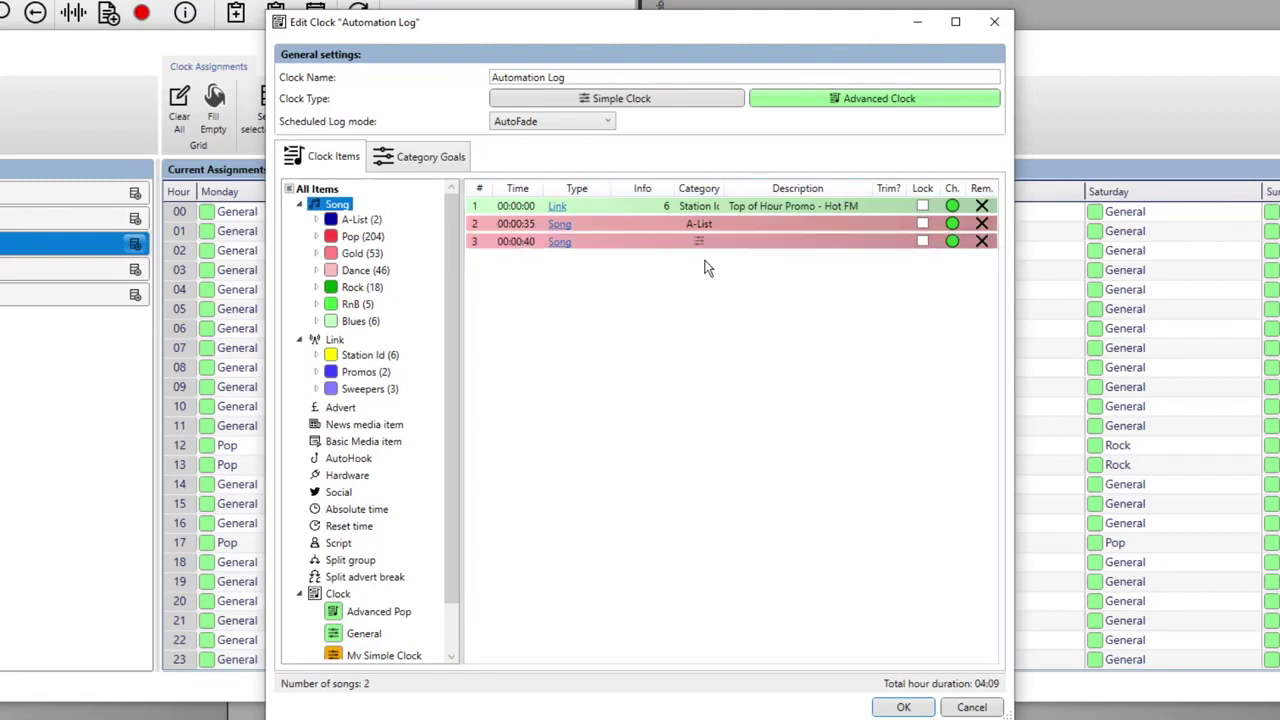
pyautogui.click(695, 250)
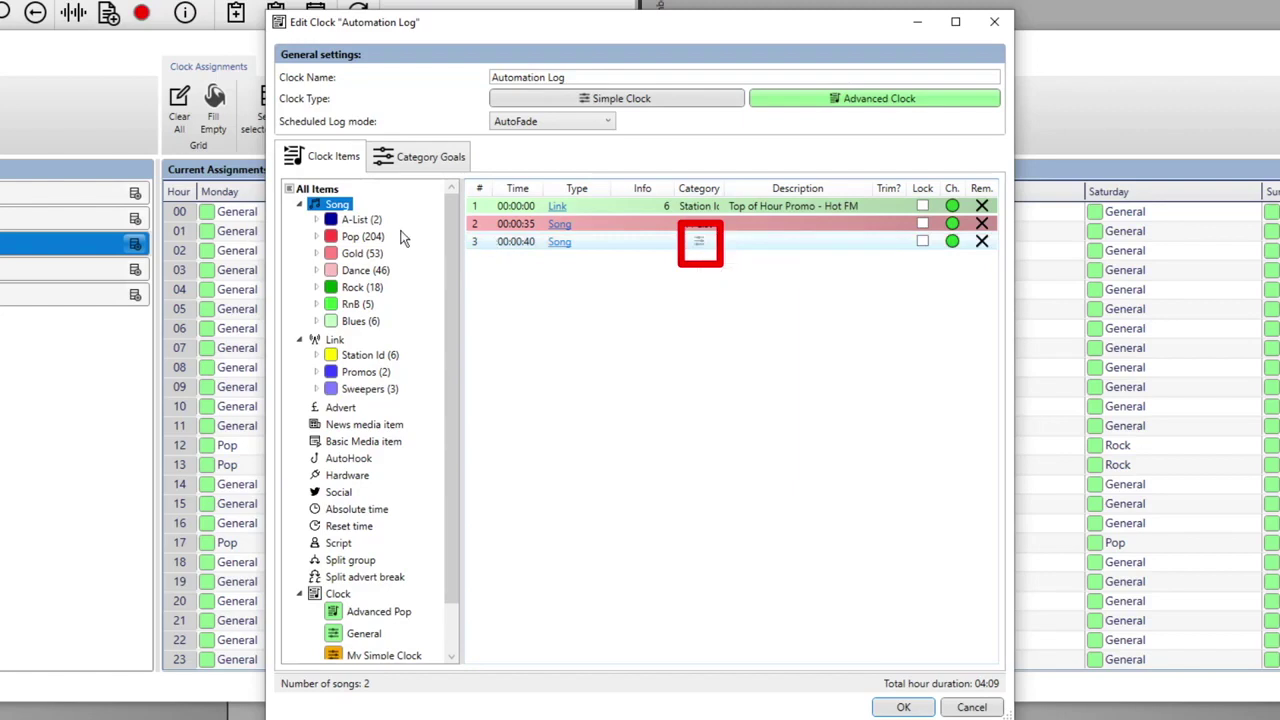
# Step: Add a Gold category song and a Link item with no specific category to the end of the clock
pyautogui.moveTo(345, 258); pyautogui.dragTo(689, 294)
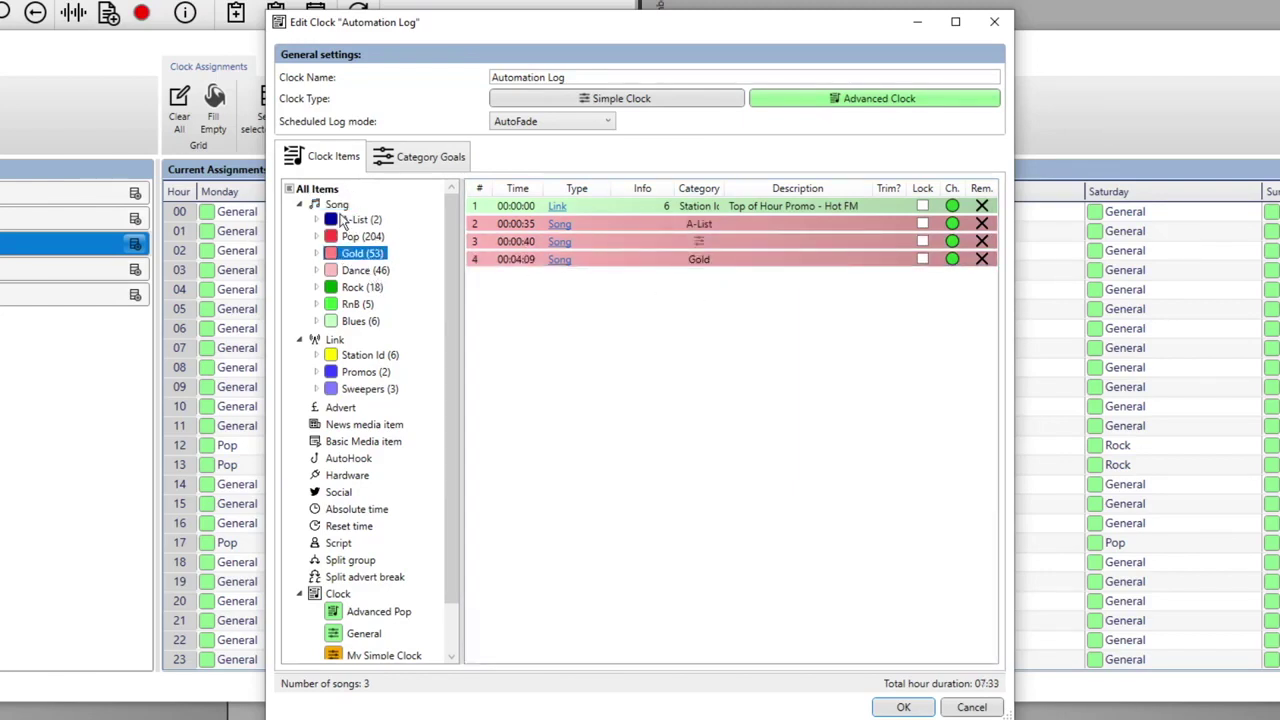
pyautogui.moveTo(338, 341); pyautogui.dragTo(619, 340)
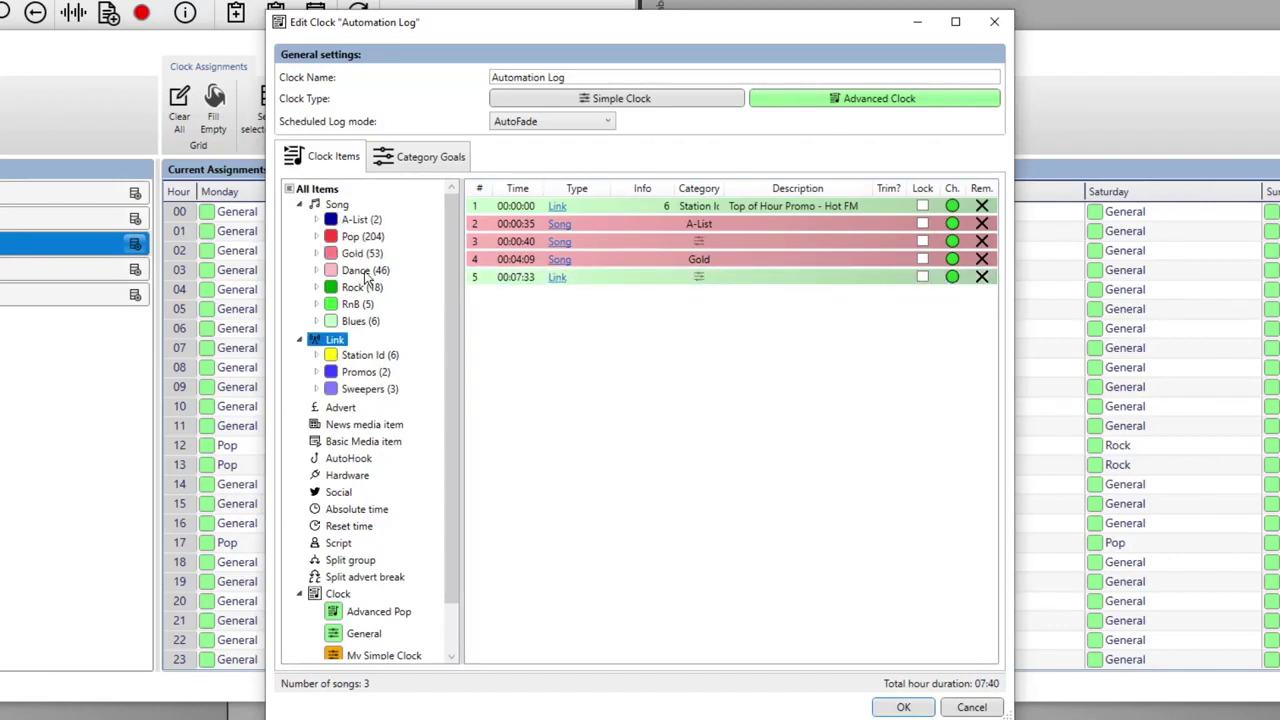
# Step: Add a Song item with no specific category, a Pop song and a Station Id link to the end of the clock
pyautogui.moveTo(341, 204); pyautogui.dragTo(560, 310)
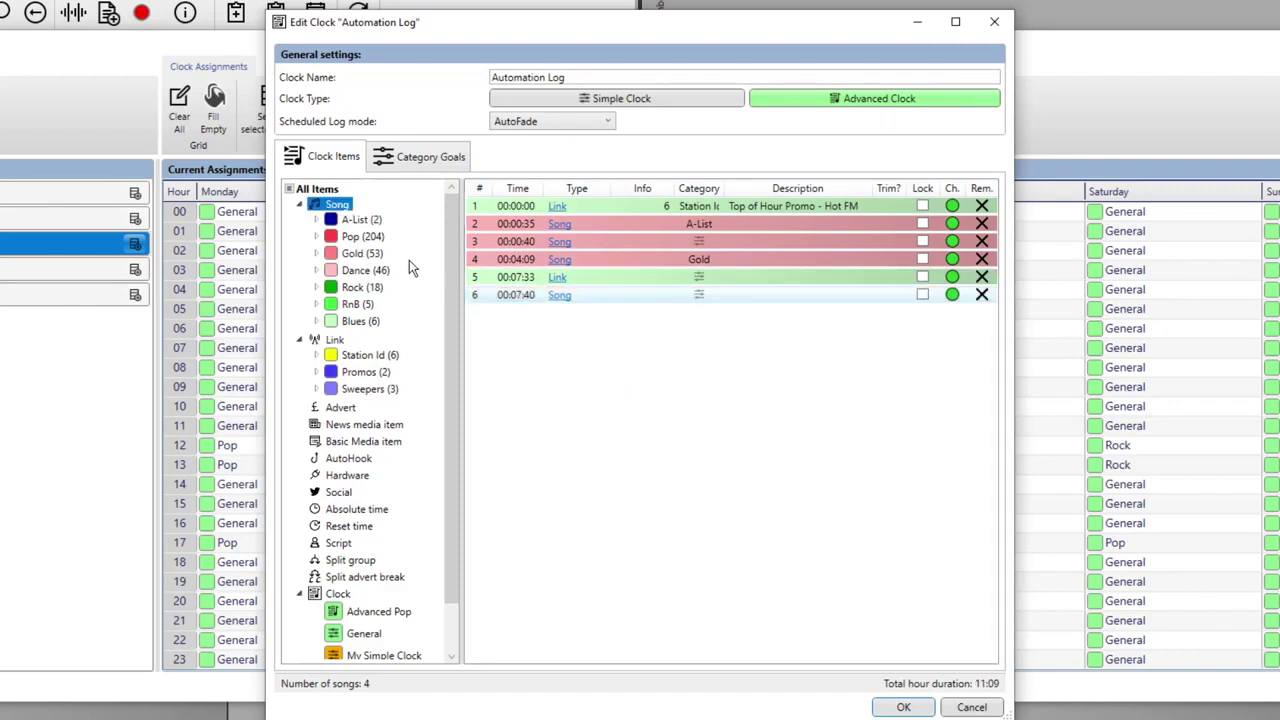
pyautogui.moveTo(362, 240); pyautogui.dragTo(622, 375)
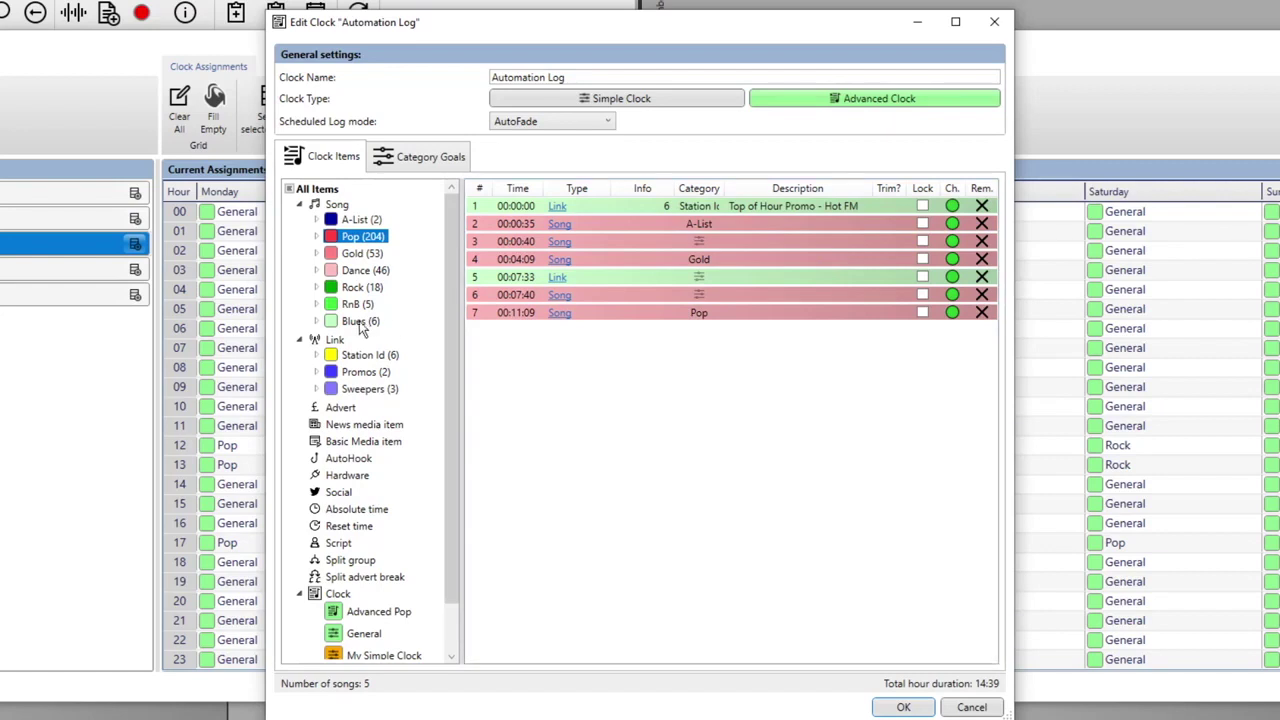
pyautogui.moveTo(355, 360); pyautogui.dragTo(552, 361)
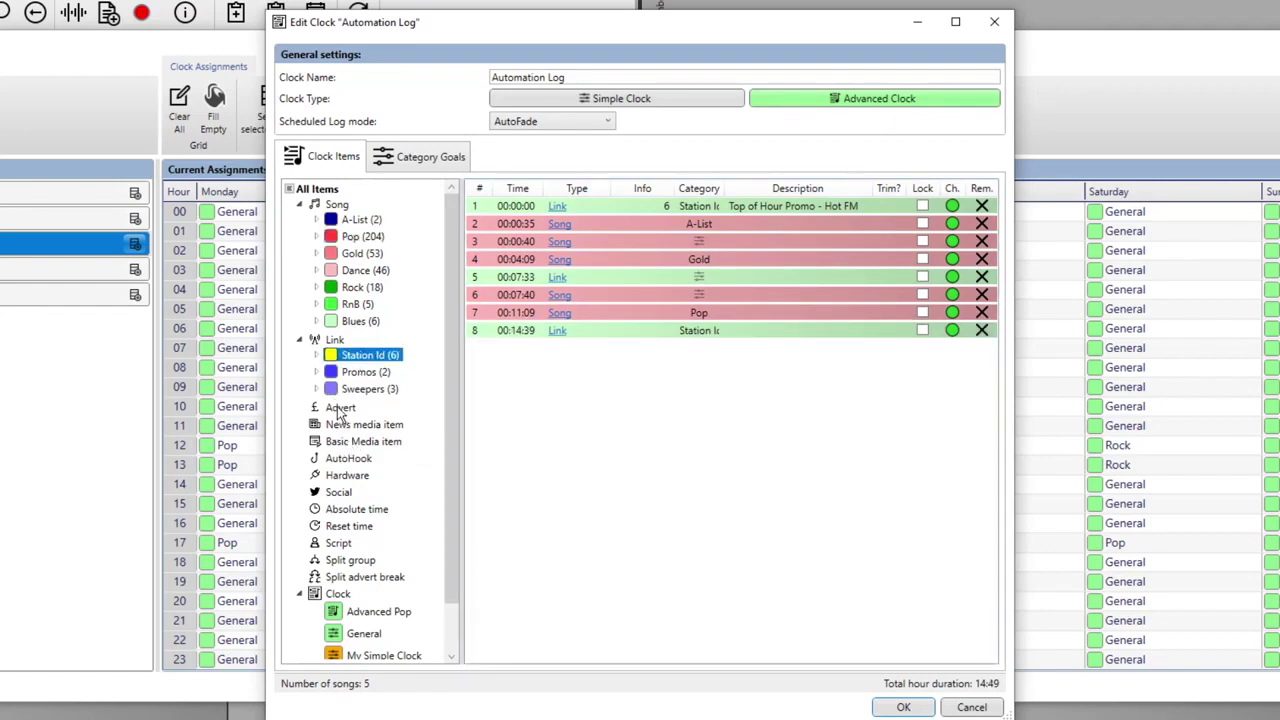
# Step: Add an Advert item to the end of the clock and set its reference time to 10:00.00 past the hour
pyautogui.moveTo(340, 407); pyautogui.dragTo(623, 390)
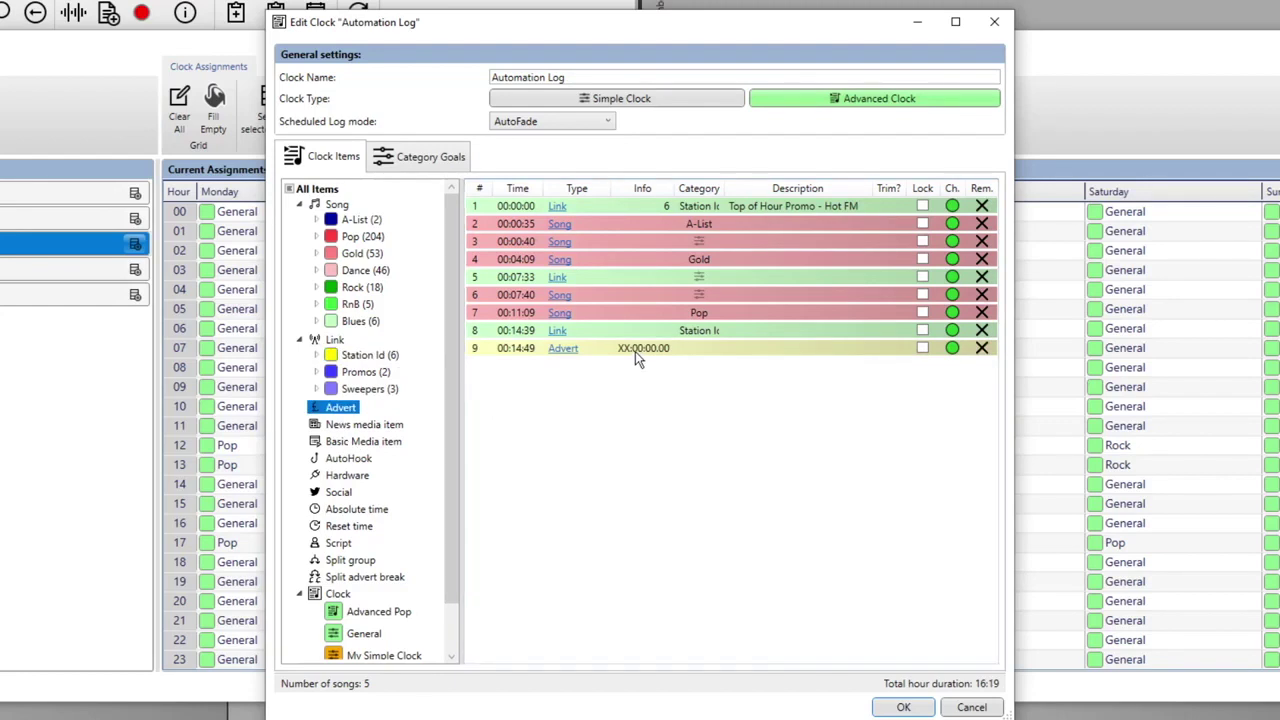
pyautogui.click(636, 352)
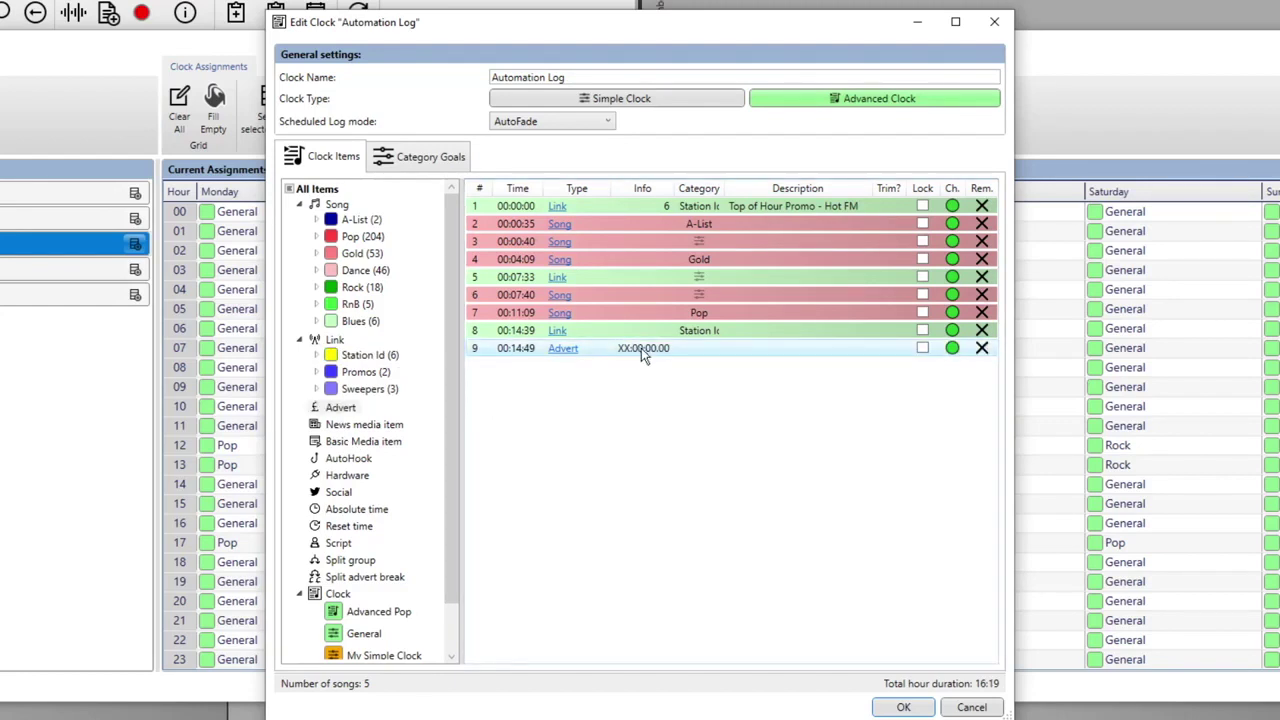
pyautogui.doubleClick(641, 348)
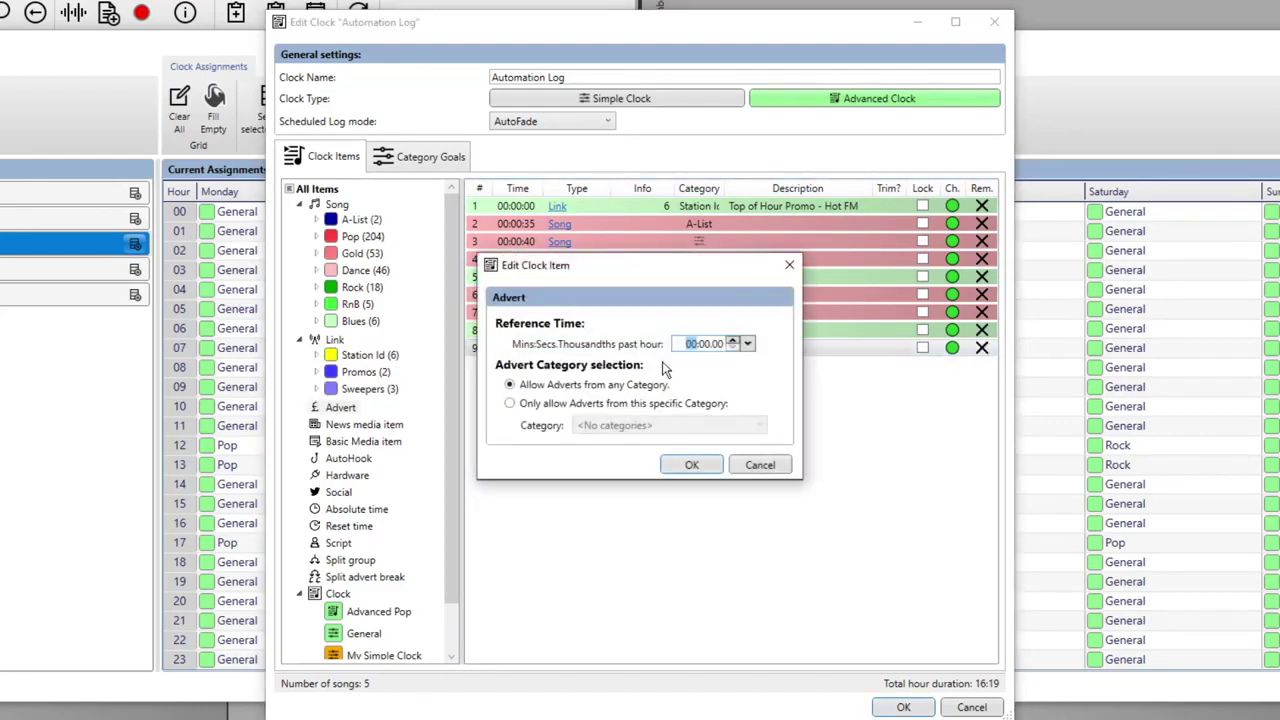
pyautogui.press('Return')
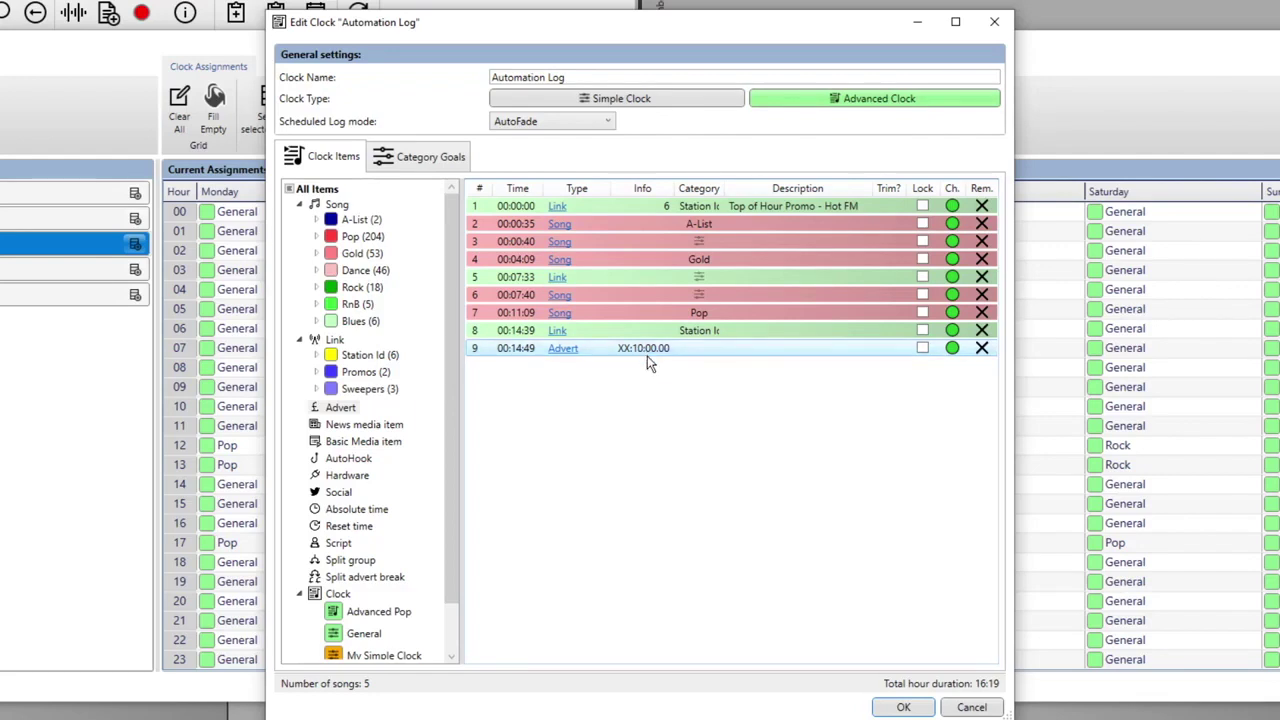
pyautogui.click(515, 350)
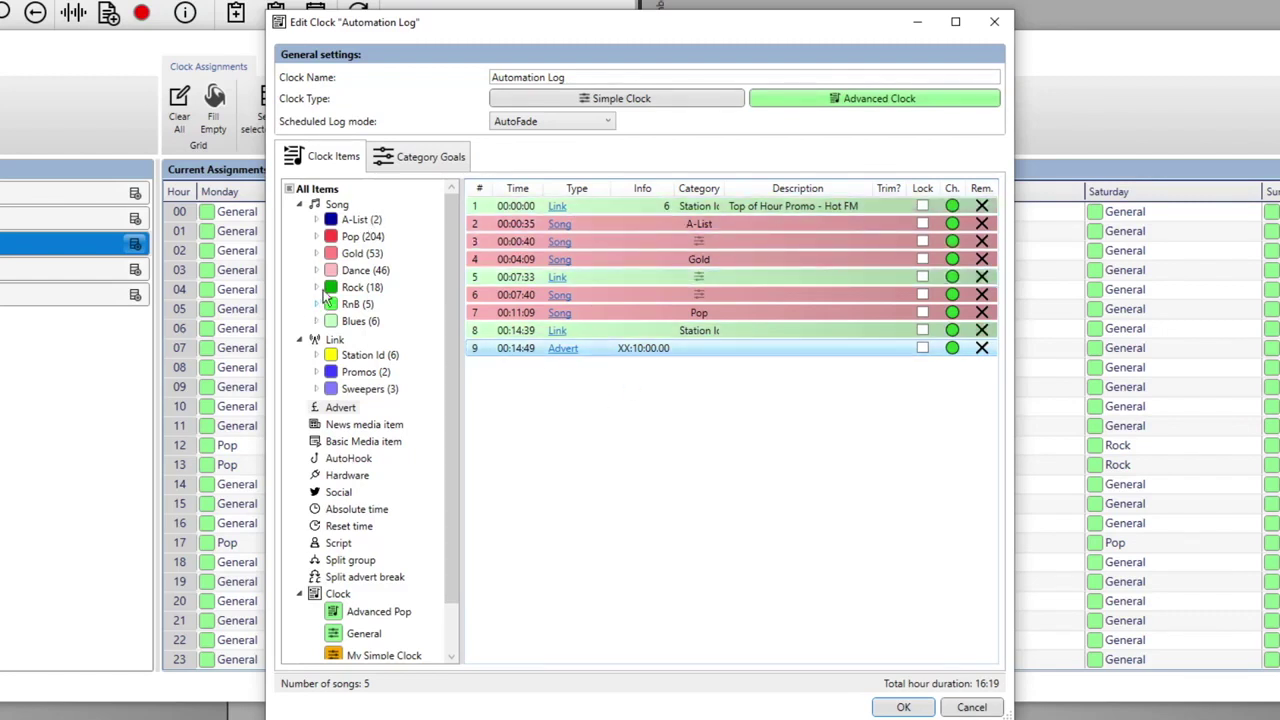
# Step: Extend the clock with an uncategorised Link, two uncategorised Songs, a Gold song and a Promos link, in that order
pyautogui.moveTo(340, 343); pyautogui.dragTo(548, 415)
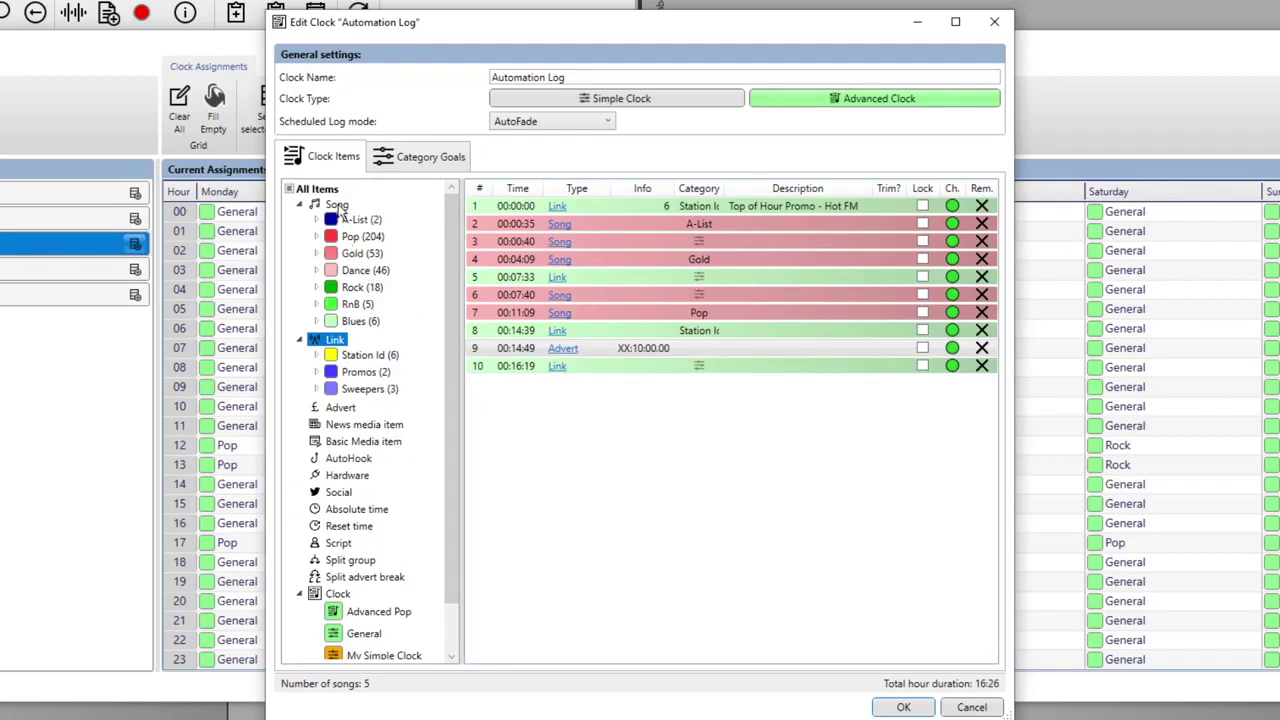
pyautogui.moveTo(341, 210); pyautogui.dragTo(530, 420)
pyautogui.moveTo(340, 207); pyautogui.dragTo(648, 490)
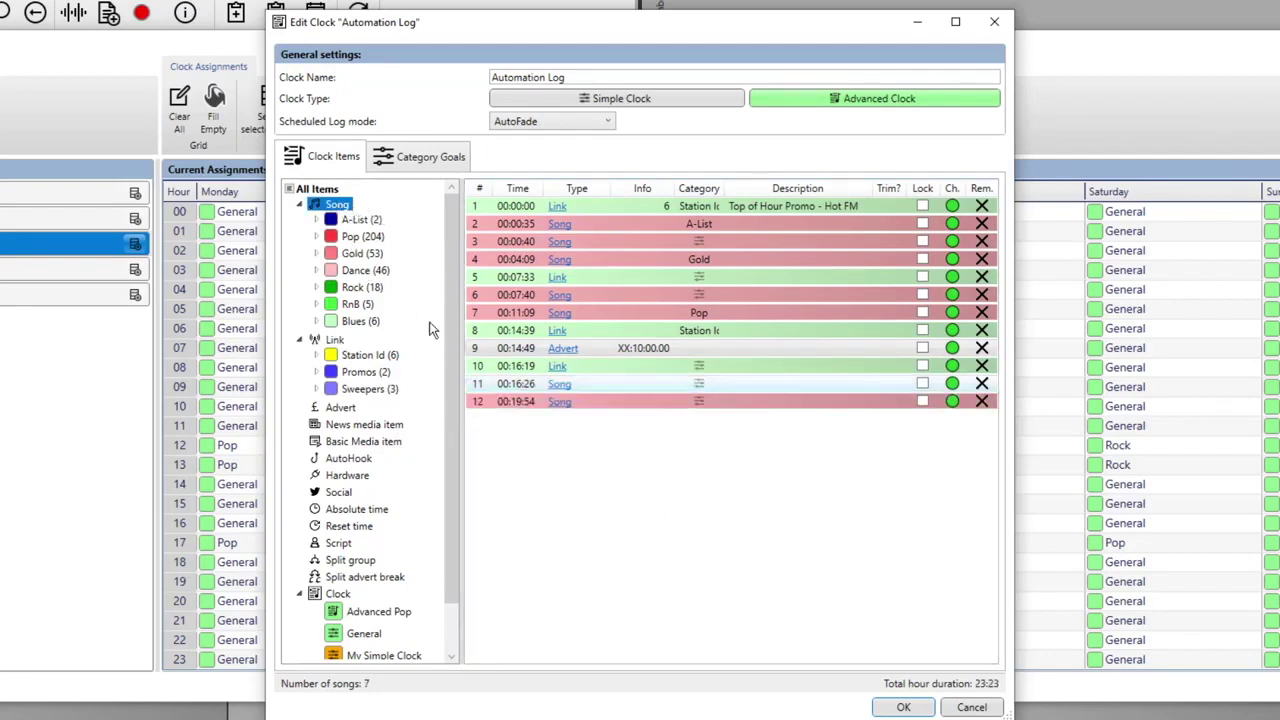
pyautogui.click(345, 237)
pyautogui.moveTo(352, 253); pyautogui.dragTo(587, 457)
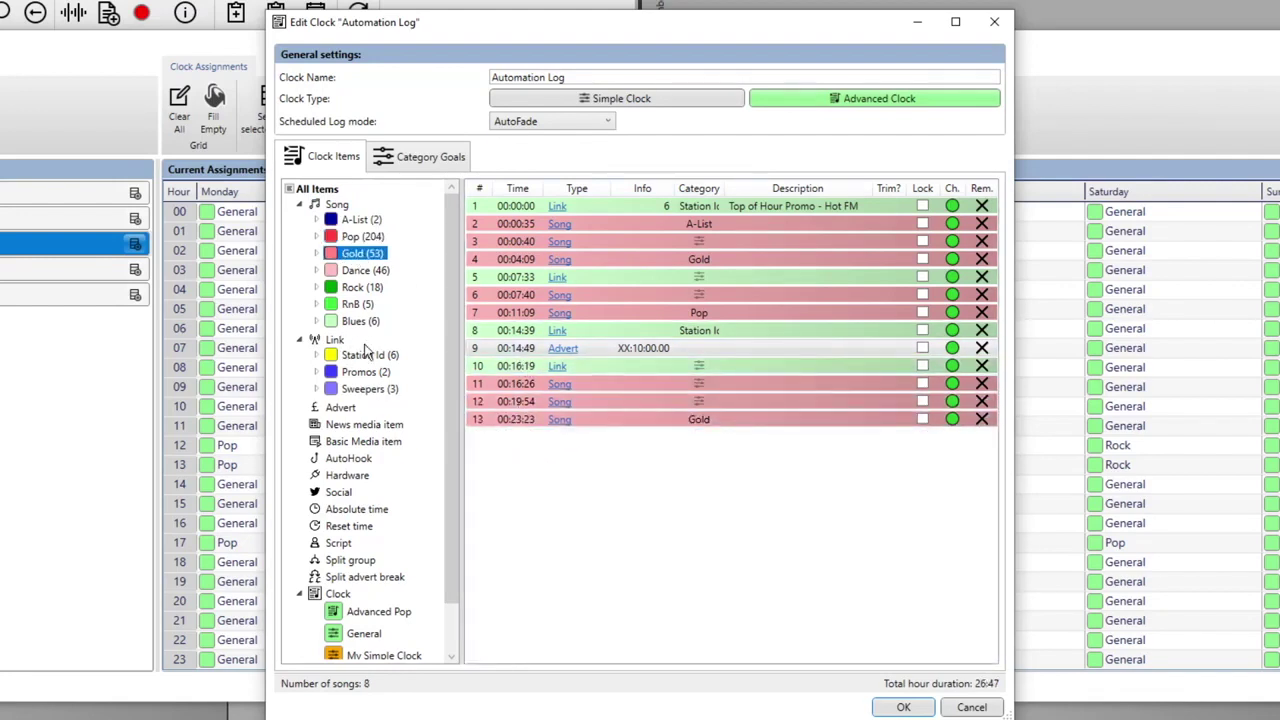
pyautogui.moveTo(352, 377); pyautogui.dragTo(600, 480)
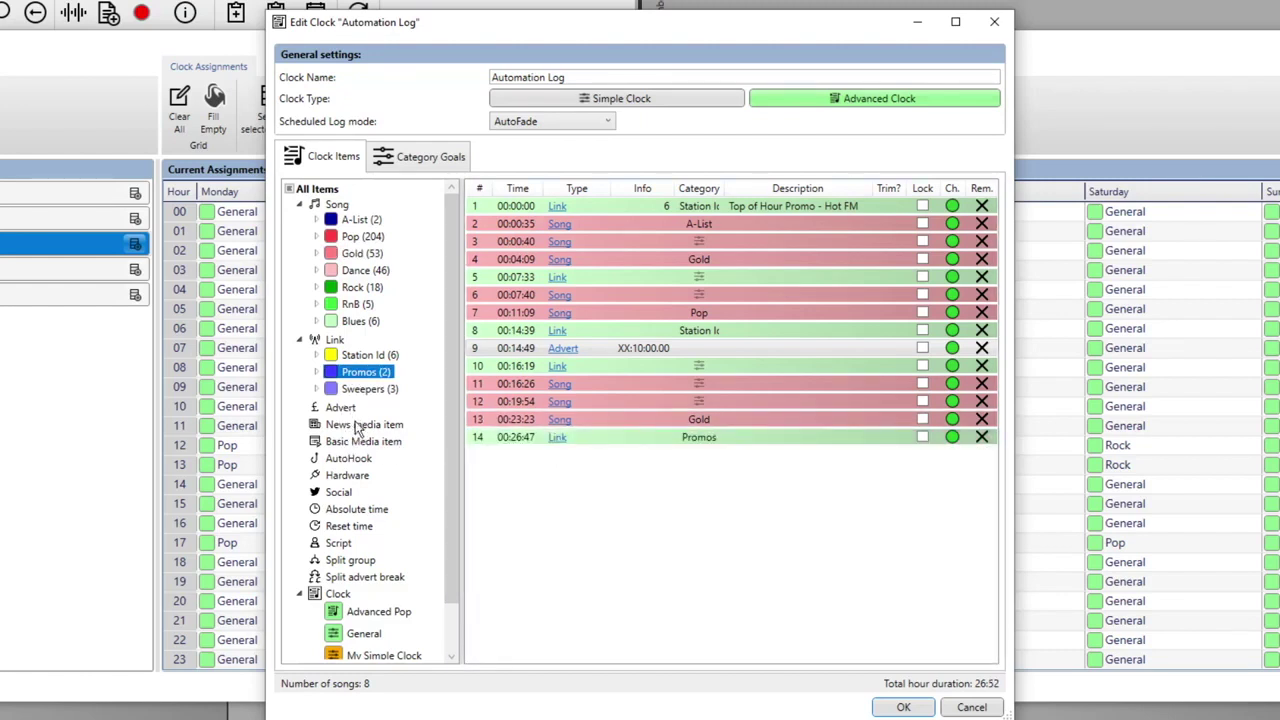
# Step: Add a Basic Media item with media ID 500 to the end of the clock
pyautogui.moveTo(348, 449); pyautogui.dragTo(582, 488)
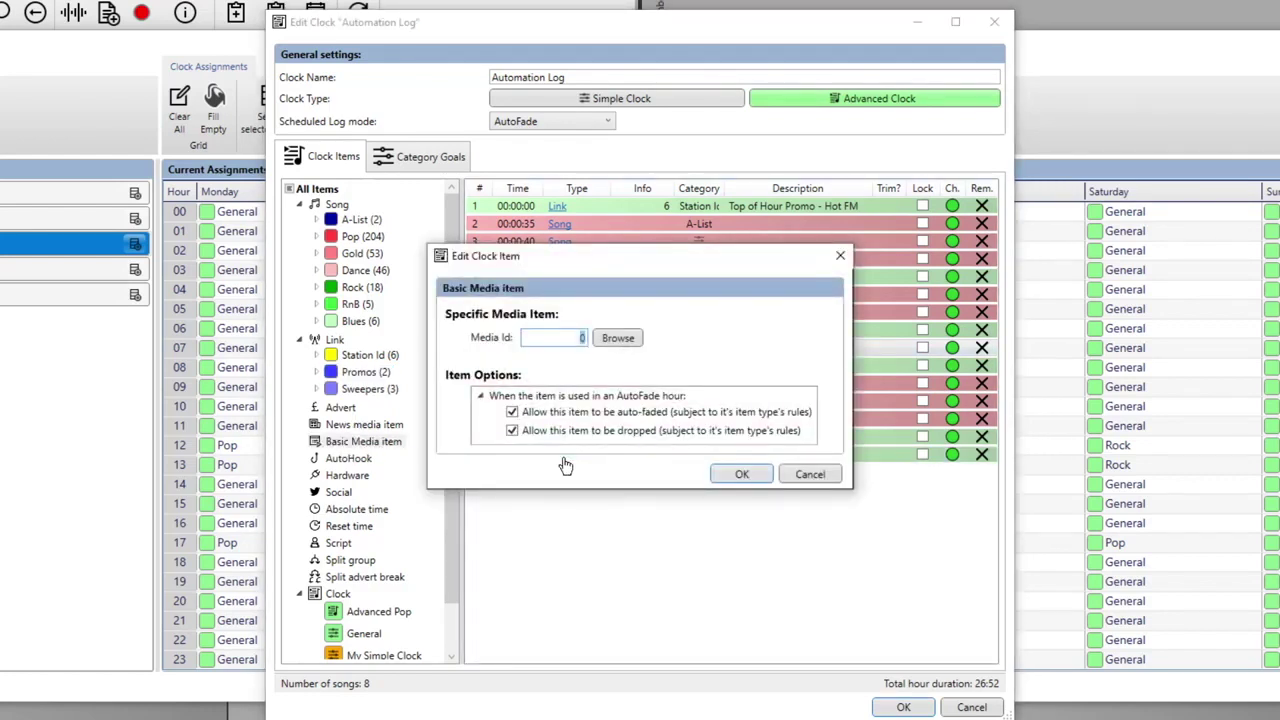
pyautogui.write('500')
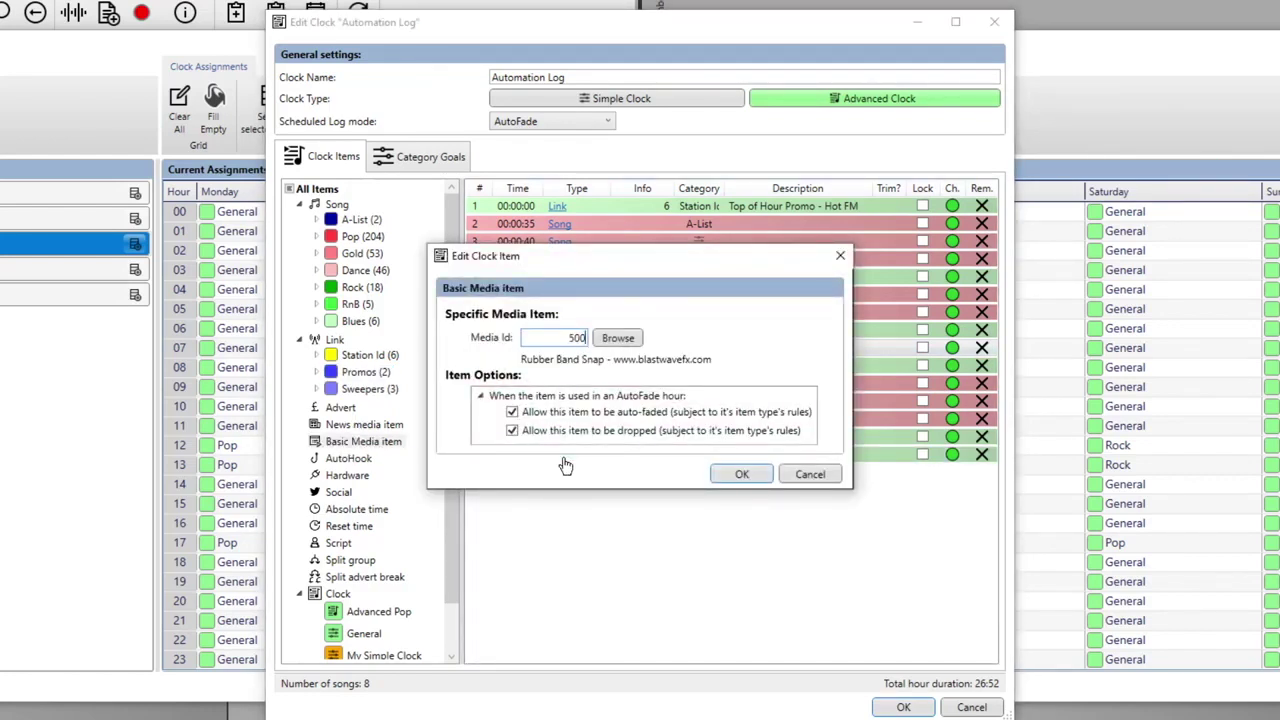
pyautogui.press('Return')
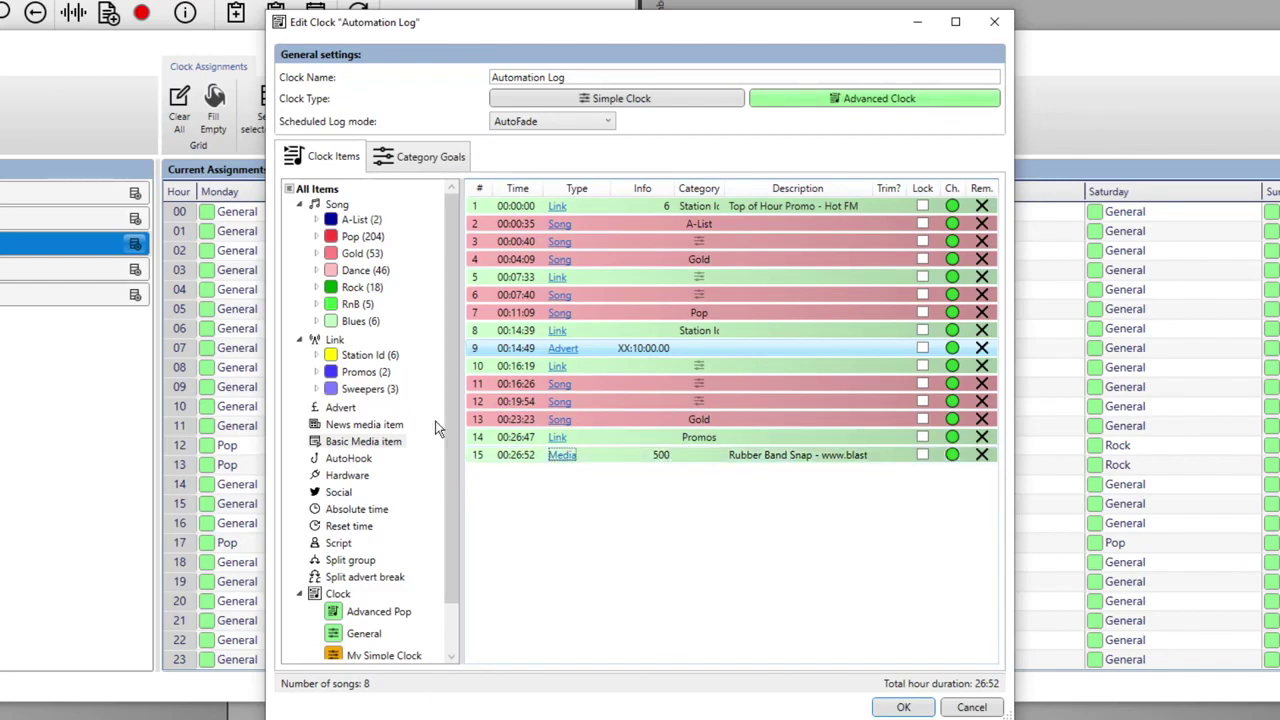
# Step: Add the specific Station Id link "Website Short Sweeper - Hot FM" to the end of the clock
pyautogui.click(316, 355)
pyautogui.moveTo(372, 455); pyautogui.dragTo(577, 489)
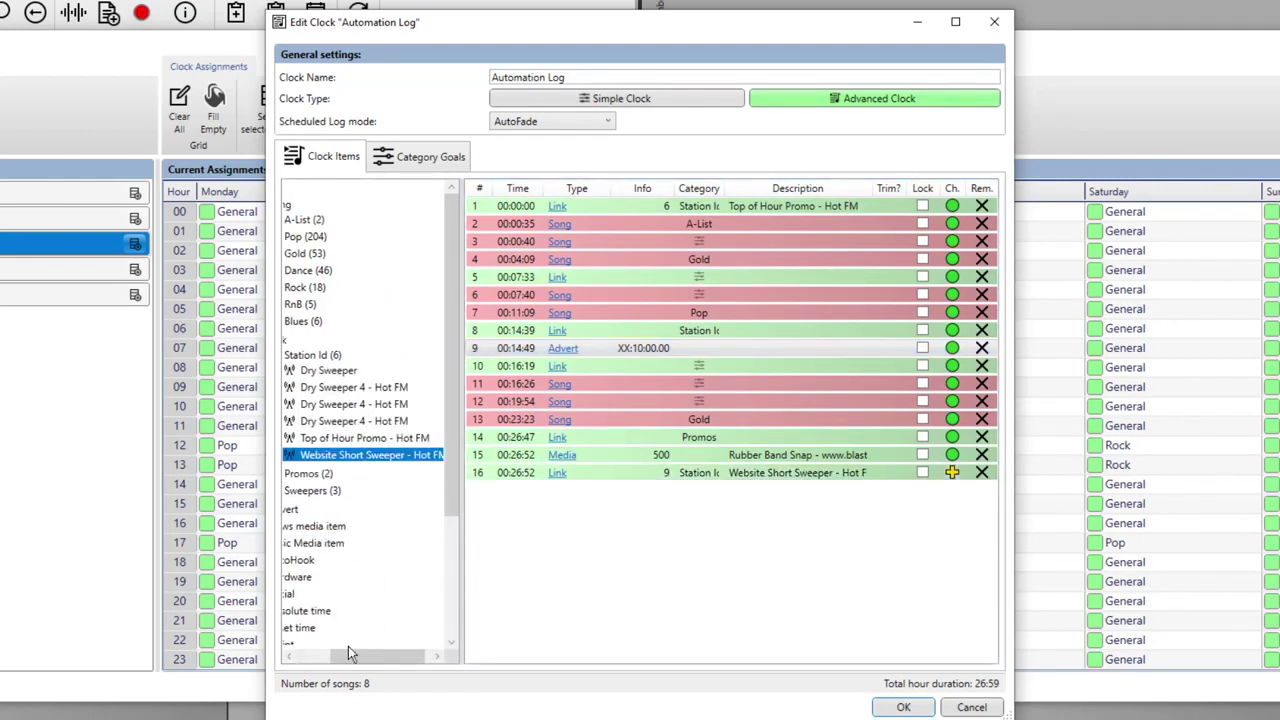
pyautogui.moveTo(352, 667); pyautogui.dragTo(307, 665)
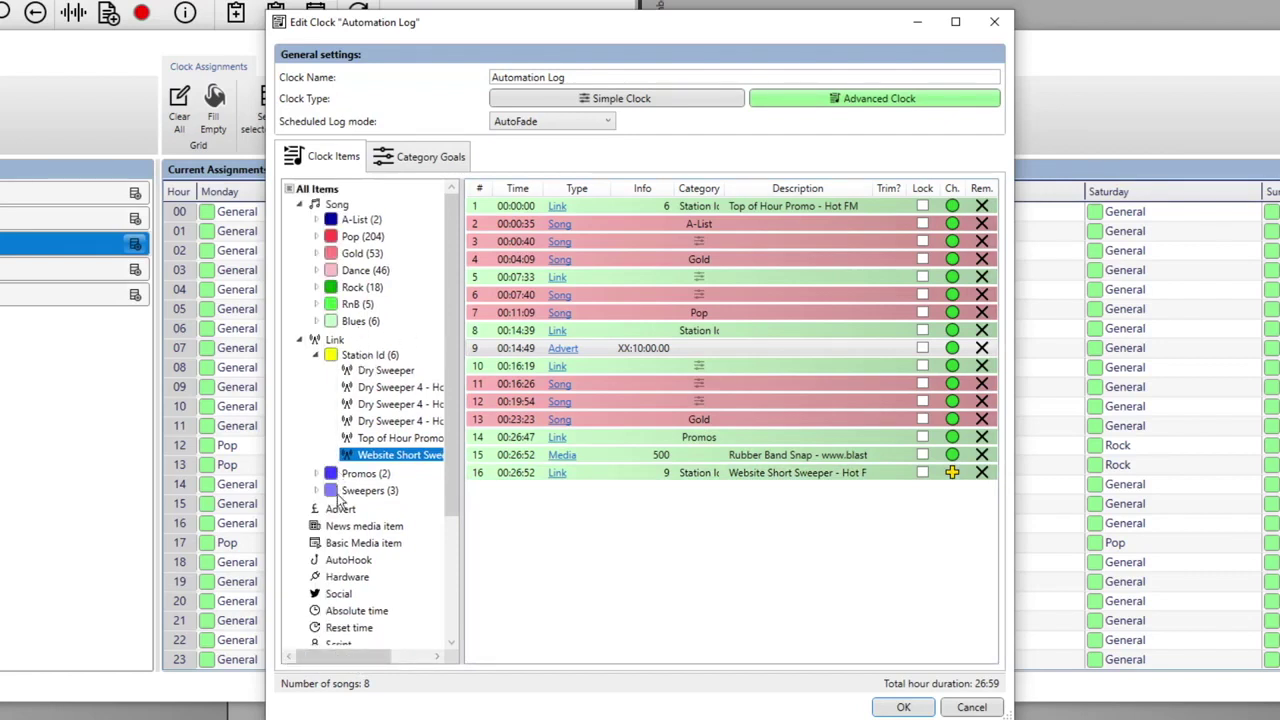
# Step: Add a second Advert item to the end of the clock with a reference time of 30:00.00 past the hour
pyautogui.moveTo(337, 516); pyautogui.dragTo(585, 541)
pyautogui.doubleClick(640, 490)
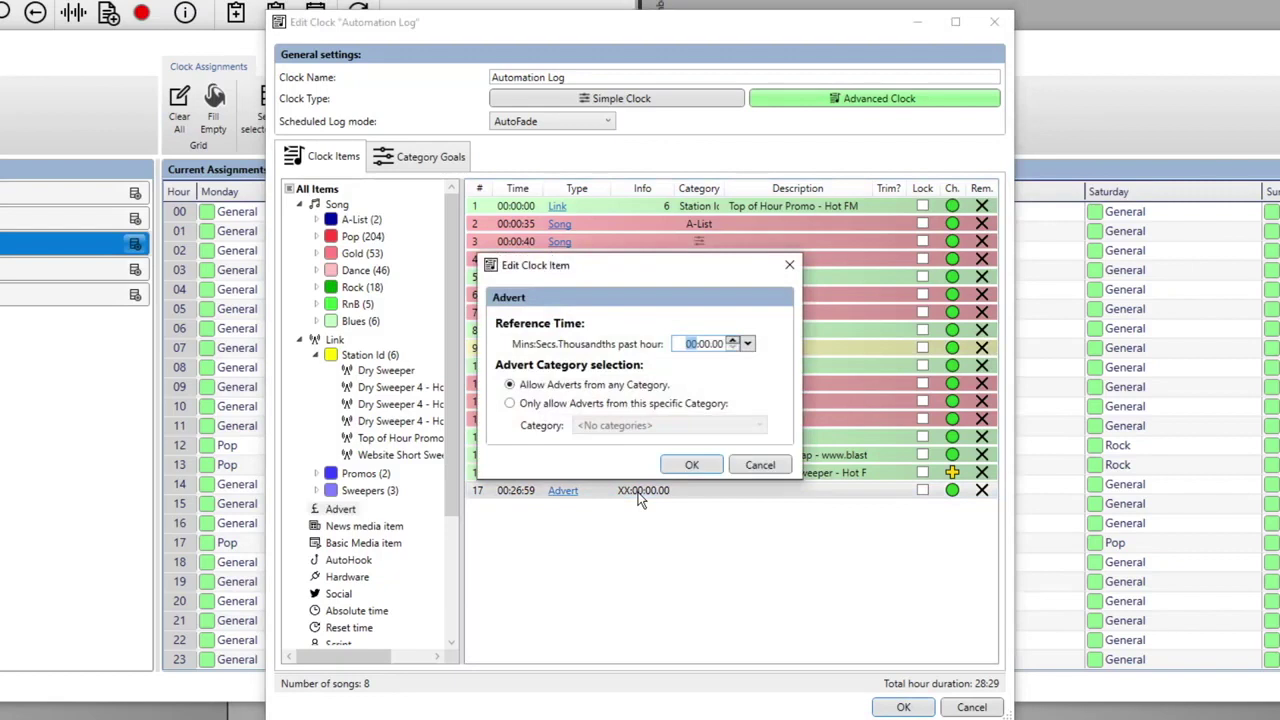
pyautogui.click(690, 465)
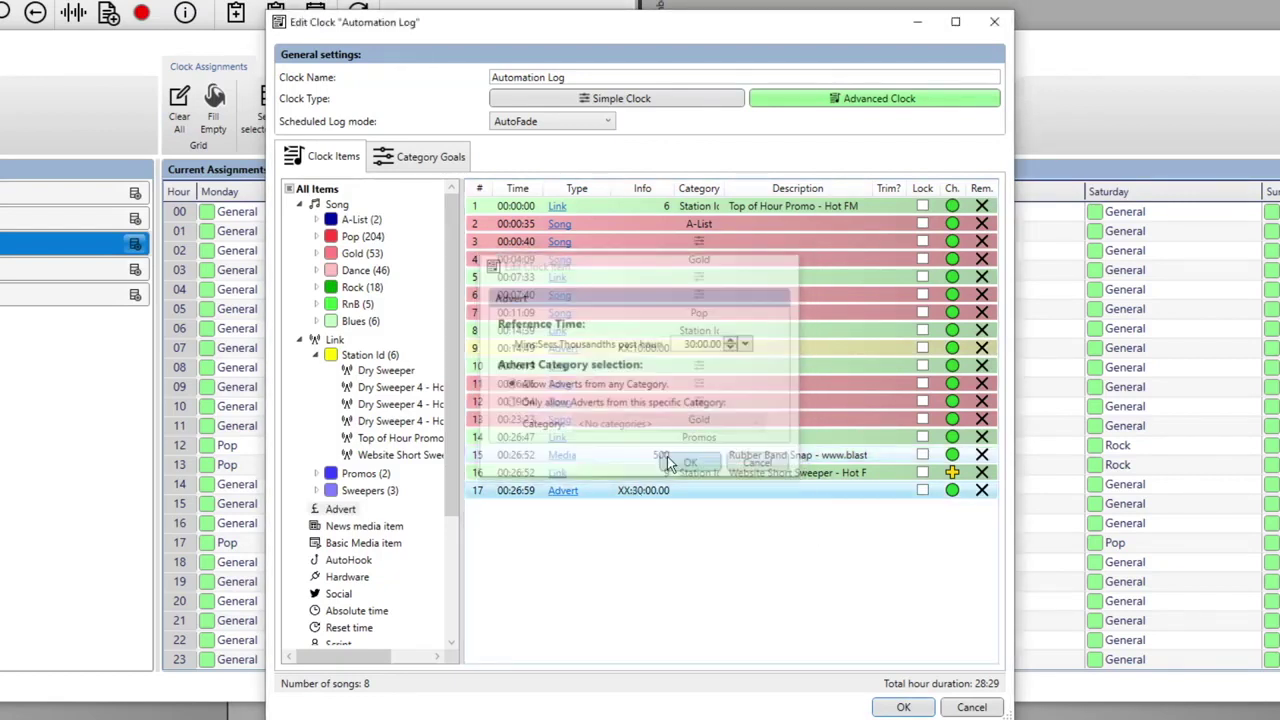
# Step: Continue the clock with two uncategorised Songs, a Pop song, an uncategorised Link and two more uncategorised Songs
pyautogui.moveTo(336, 205); pyautogui.dragTo(634, 594)
pyautogui.moveTo(347, 214); pyautogui.dragTo(548, 552)
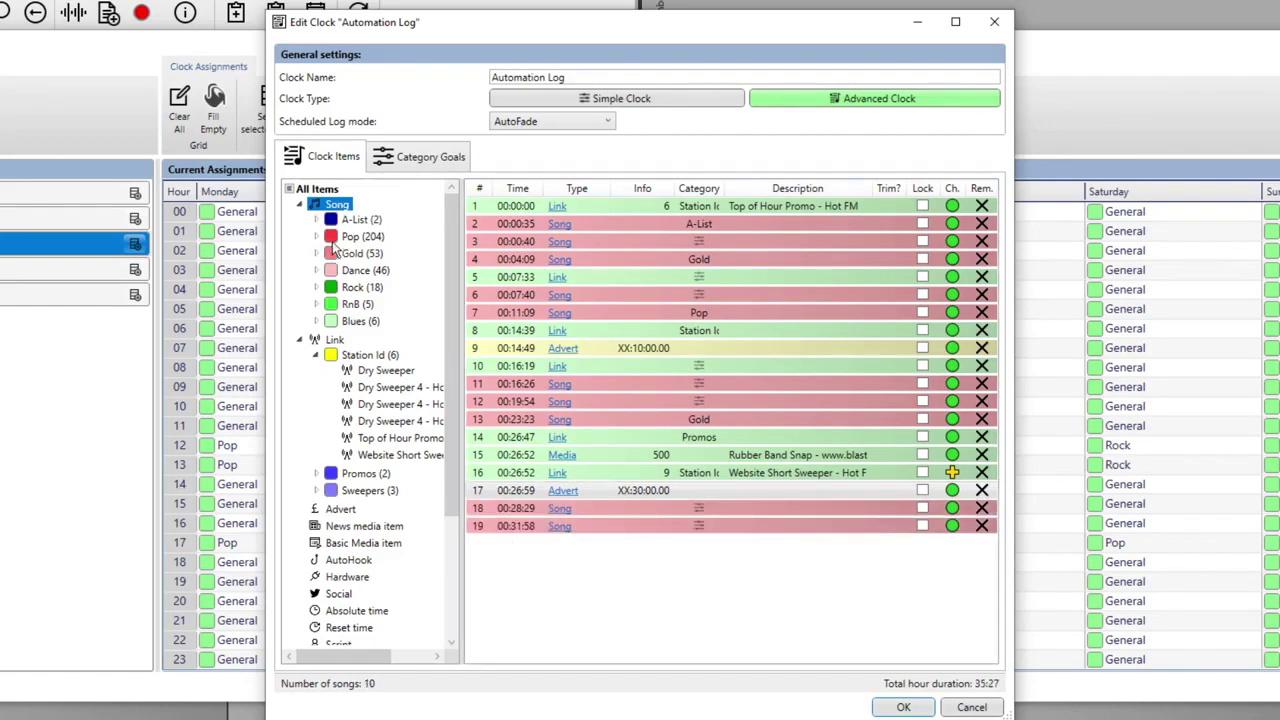
pyautogui.moveTo(348, 243); pyautogui.dragTo(597, 566)
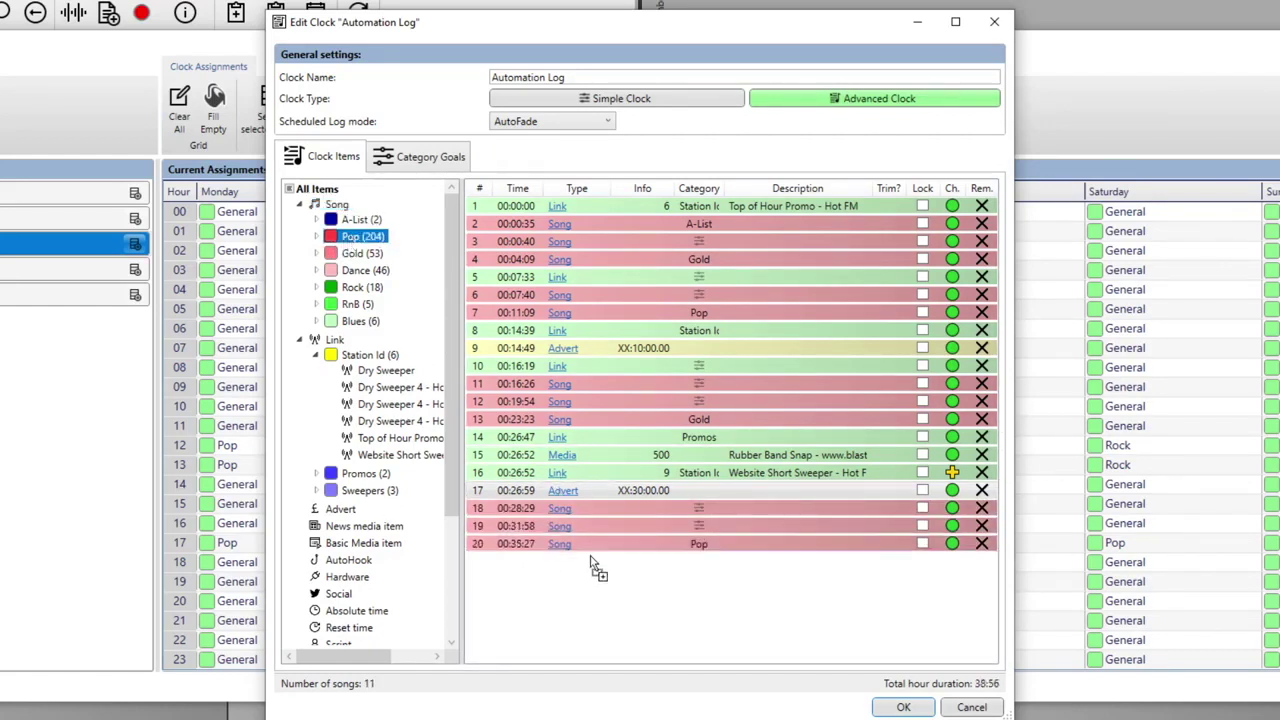
pyautogui.moveTo(335, 340); pyautogui.dragTo(670, 605)
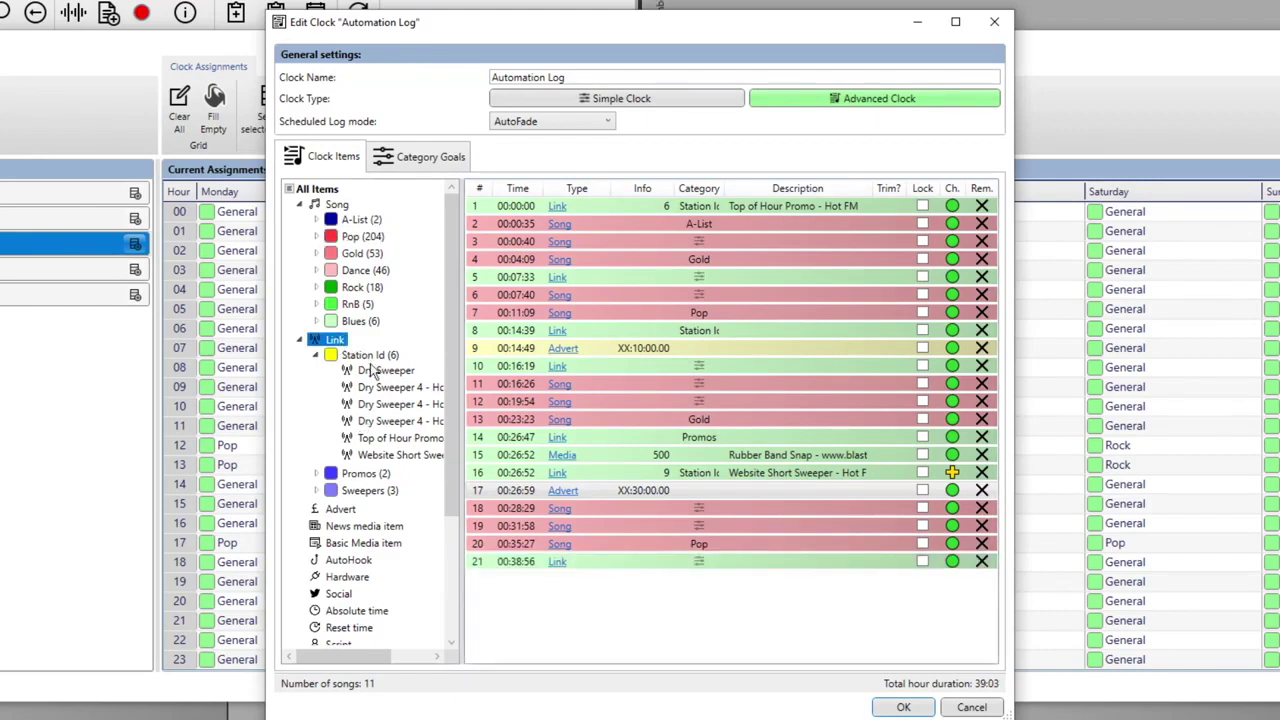
pyautogui.moveTo(337, 205); pyautogui.dragTo(616, 572)
pyautogui.moveTo(338, 206); pyautogui.dragTo(616, 612)
# Step: Add a Social item with the message "Hello there" that posts to both Facebook and Twitter
pyautogui.scroll(-2, 392, 586)
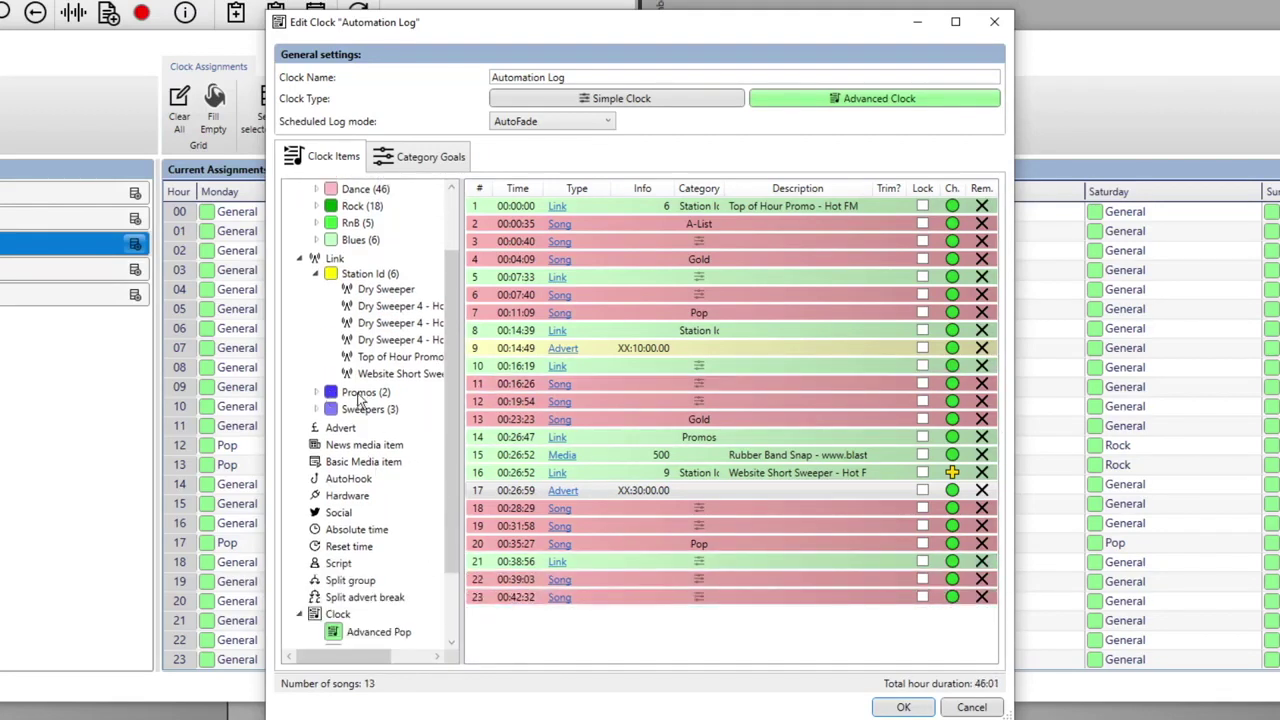
pyautogui.click(344, 564)
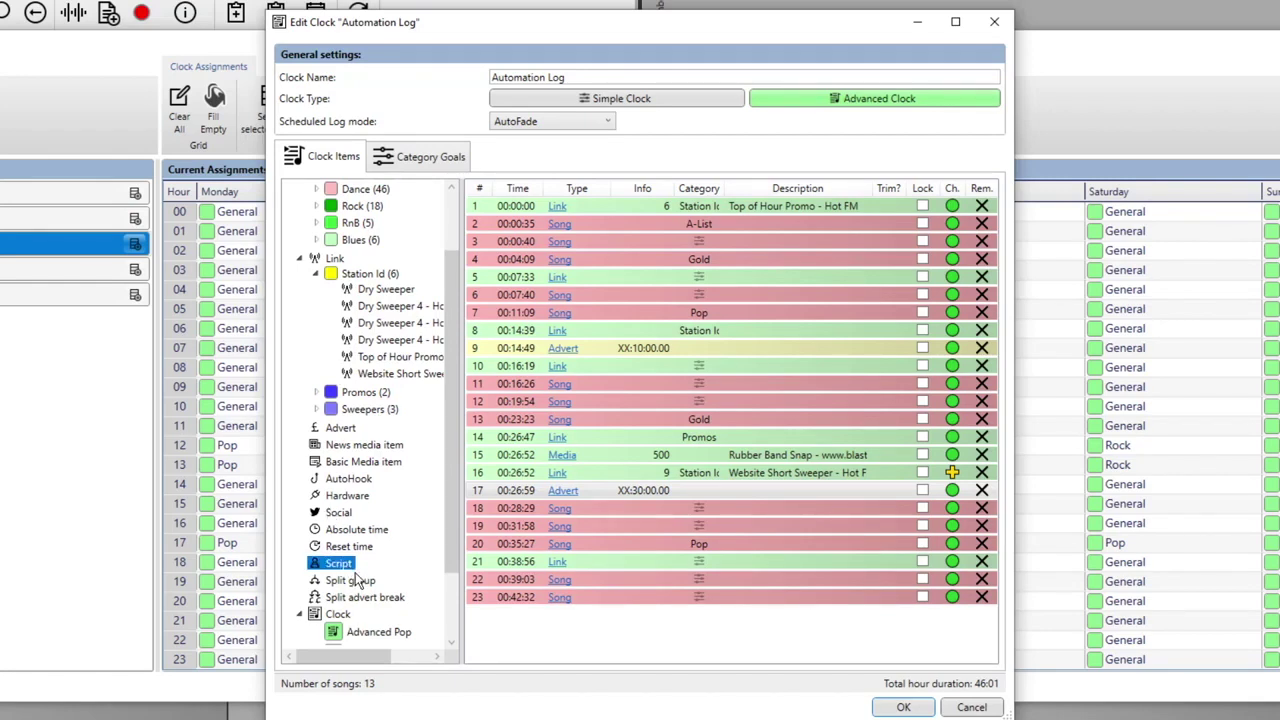
pyautogui.moveTo(338, 513); pyautogui.dragTo(628, 620)
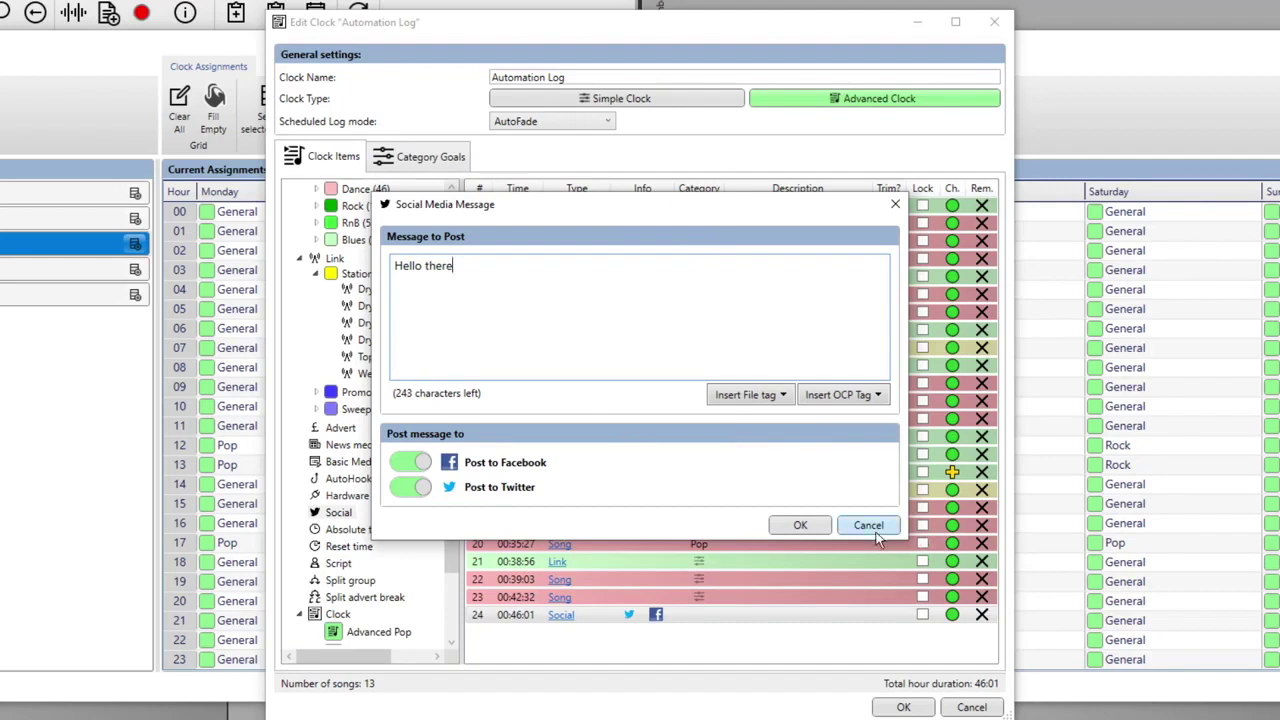
pyautogui.click(805, 530)
# Step: Fill the hour with a Station Id link, two uncategorised Songs, an uncategorised Link and two further uncategorised Songs
pyautogui.moveTo(370, 273); pyautogui.dragTo(600, 645)
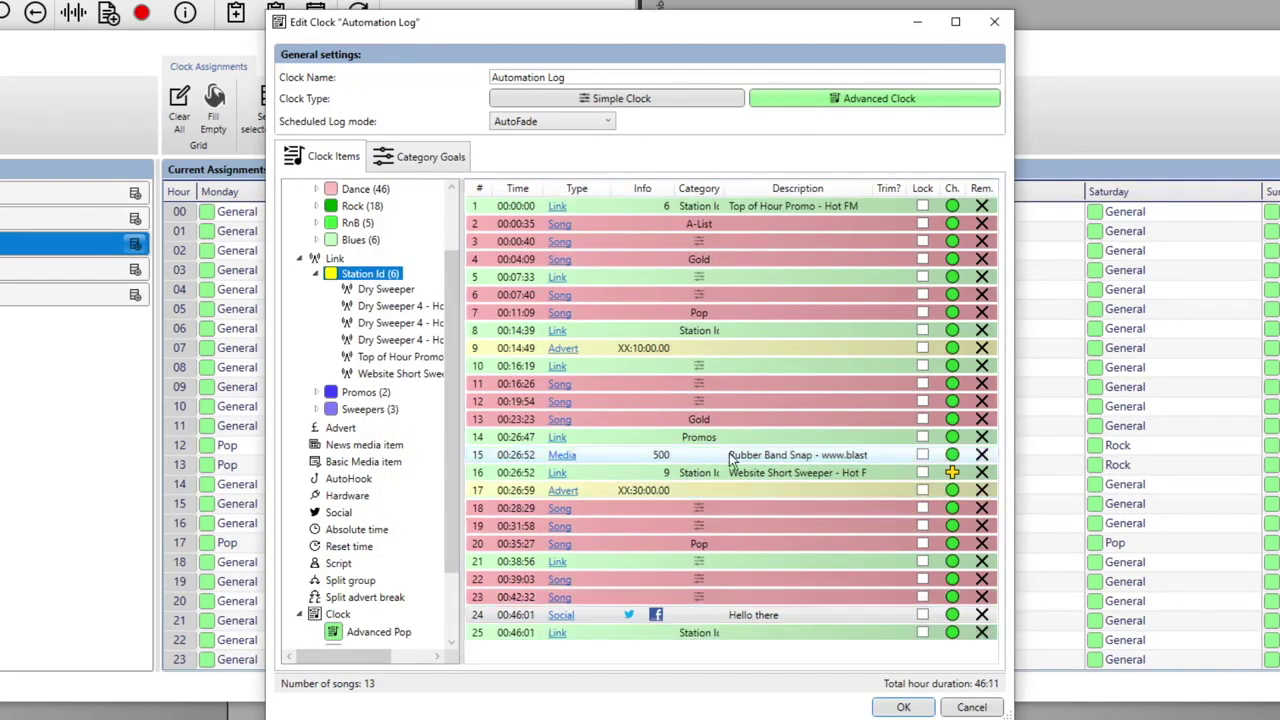
pyautogui.scroll(3, 437, 260)
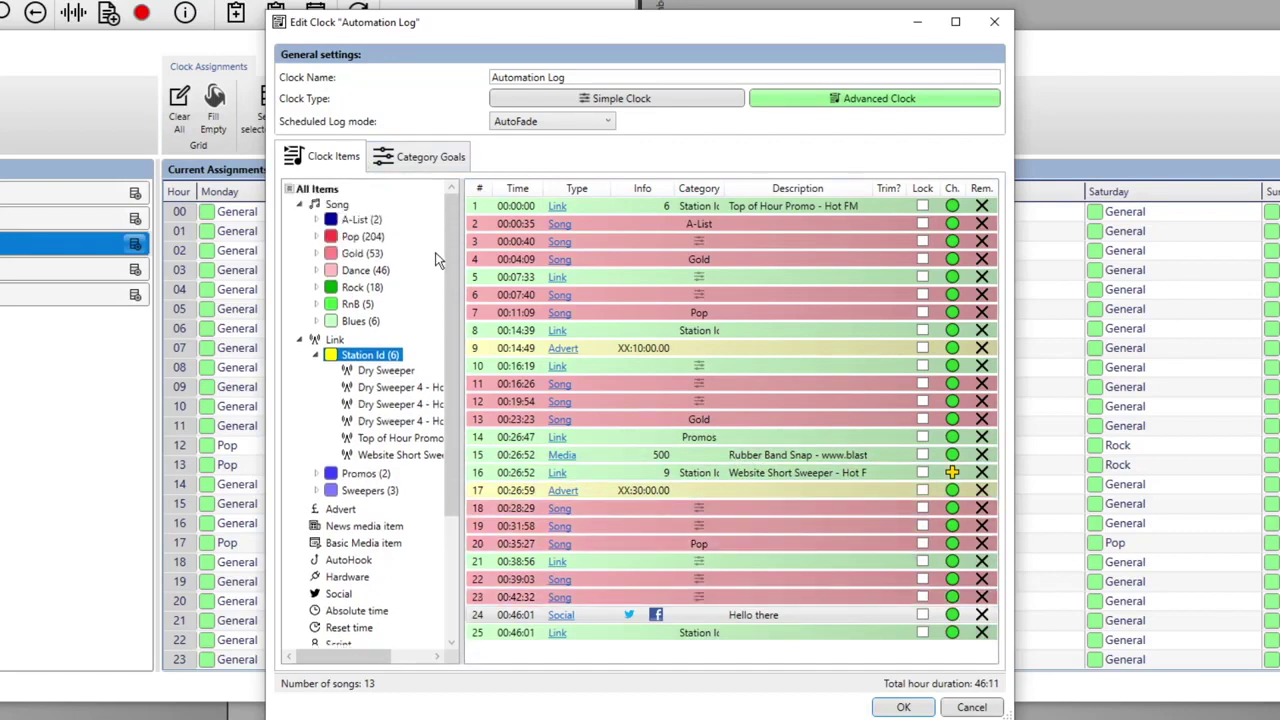
pyautogui.moveTo(336, 205); pyautogui.dragTo(600, 642)
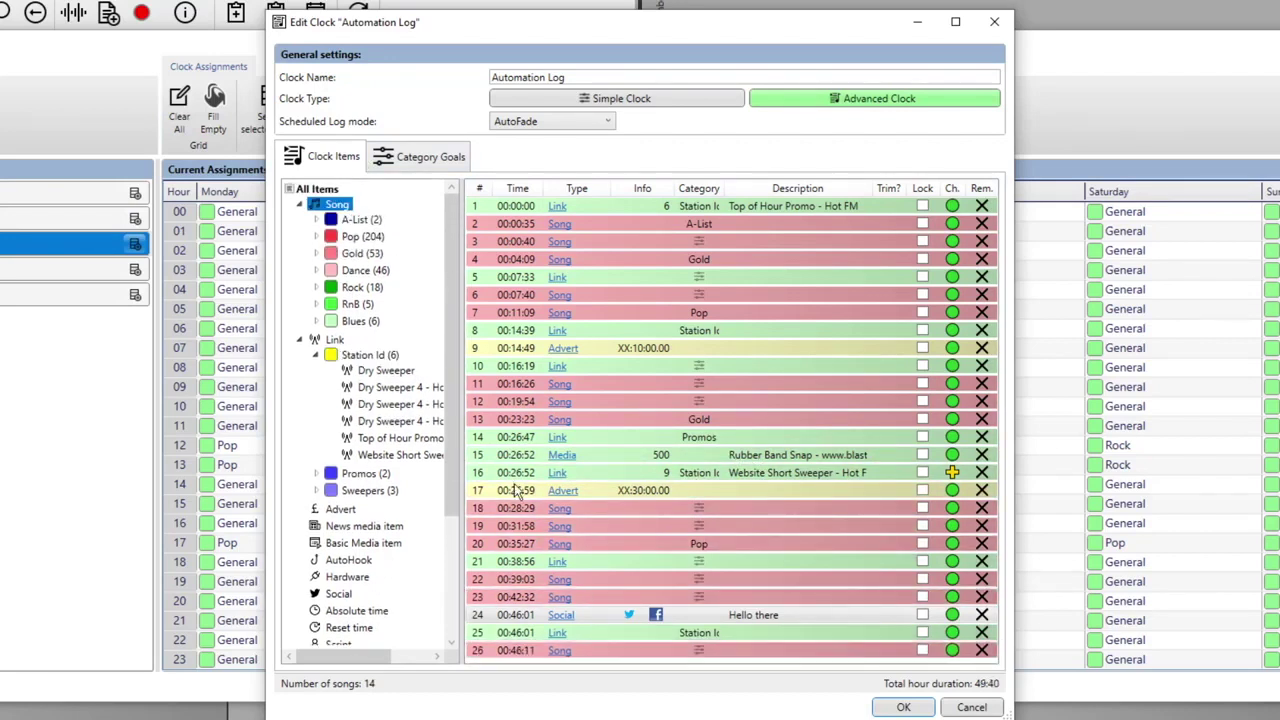
pyautogui.moveTo(343, 204); pyautogui.dragTo(697, 664)
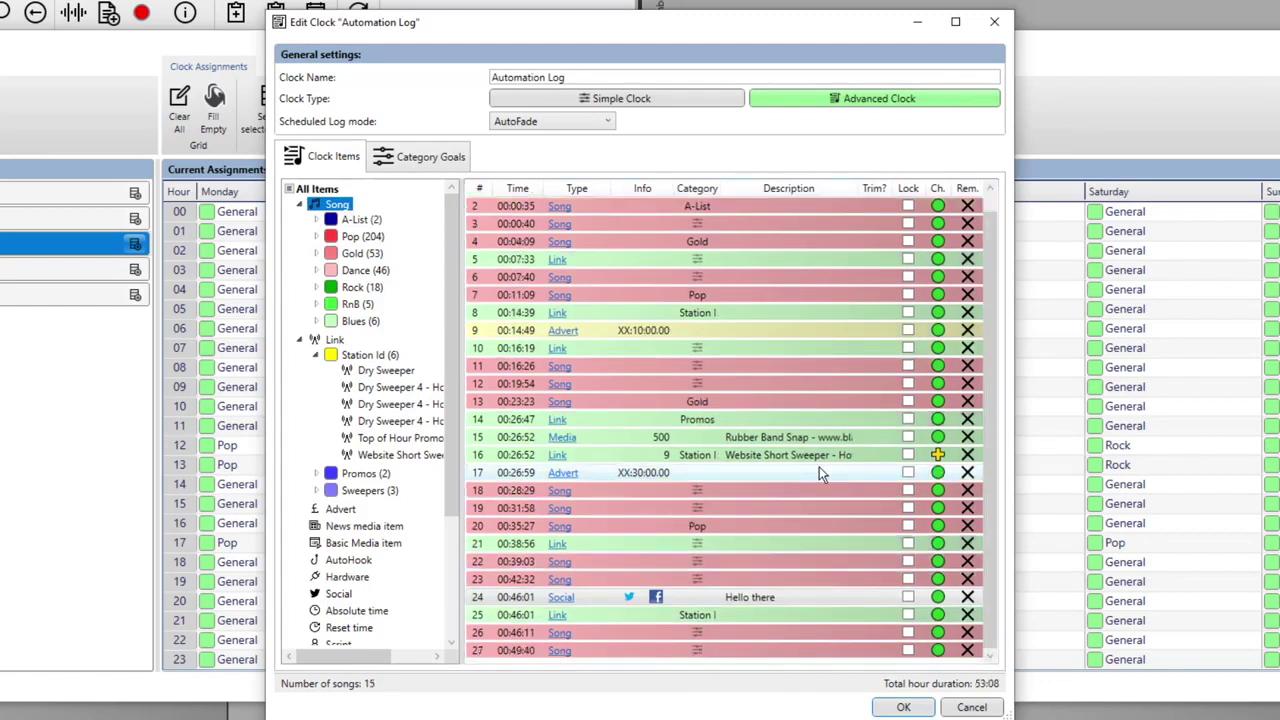
pyautogui.moveTo(334, 340); pyautogui.dragTo(643, 664)
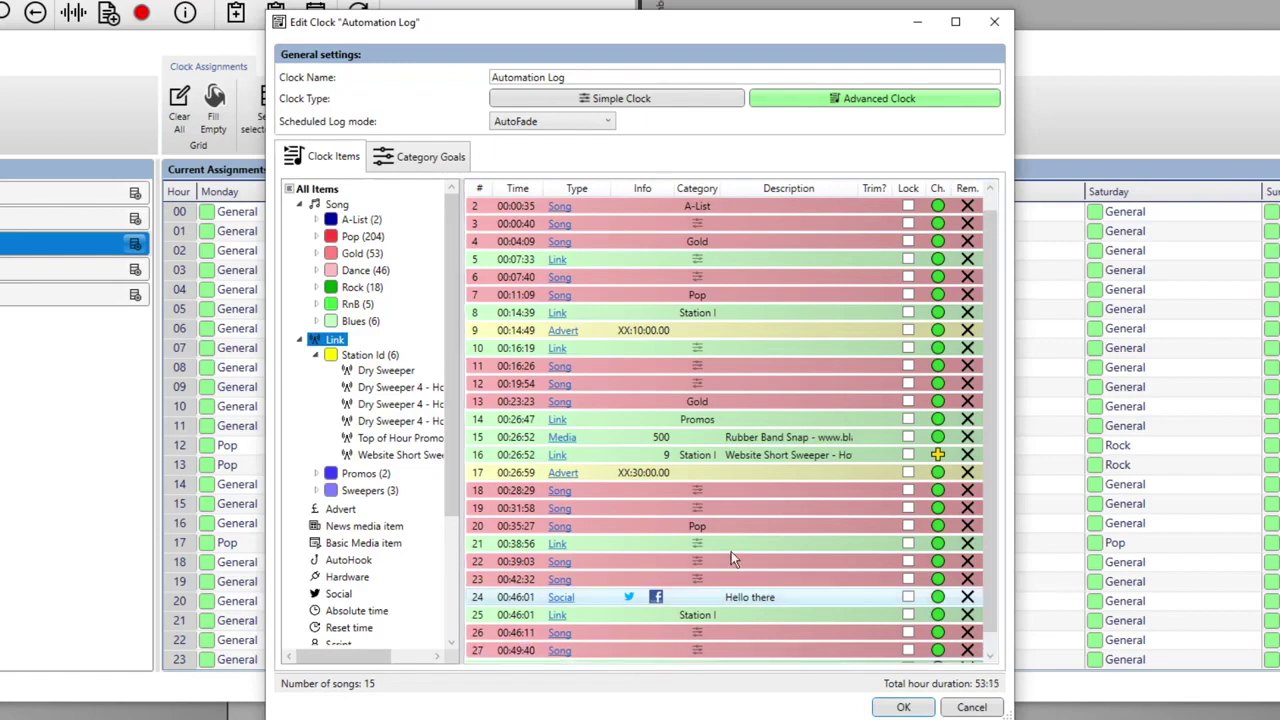
pyautogui.moveTo(338, 204); pyautogui.dragTo(697, 658)
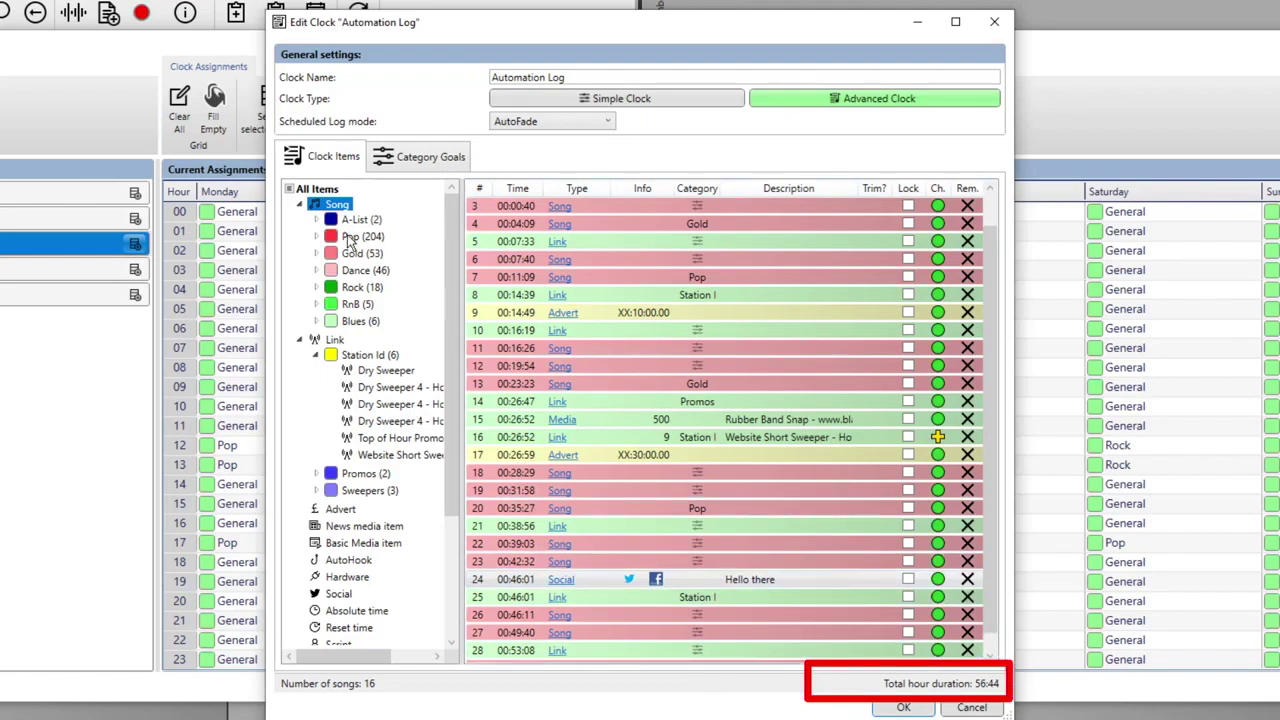
pyautogui.moveTo(338, 212); pyautogui.dragTo(725, 664)
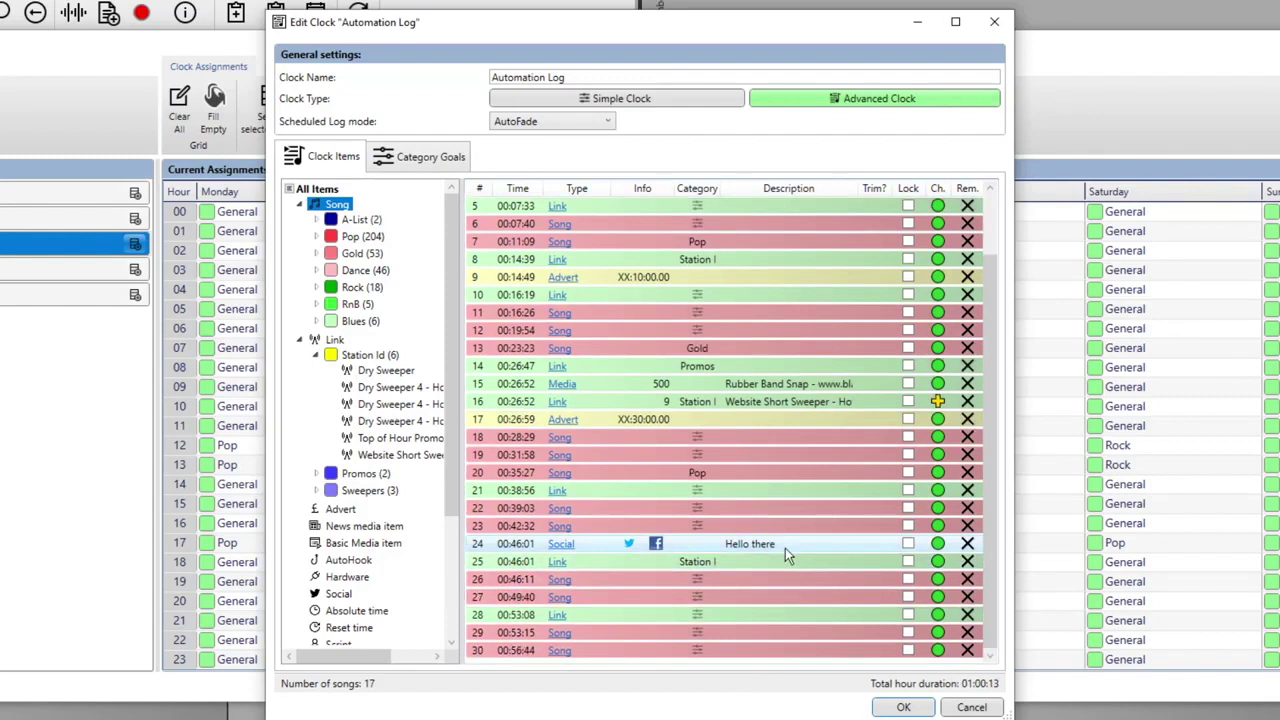
# Step: Finish the item list with a Gold song followed by the Sweepers link "Dry Sweeper 1 - Hot FM"
pyautogui.moveTo(349, 259); pyautogui.dragTo(586, 665)
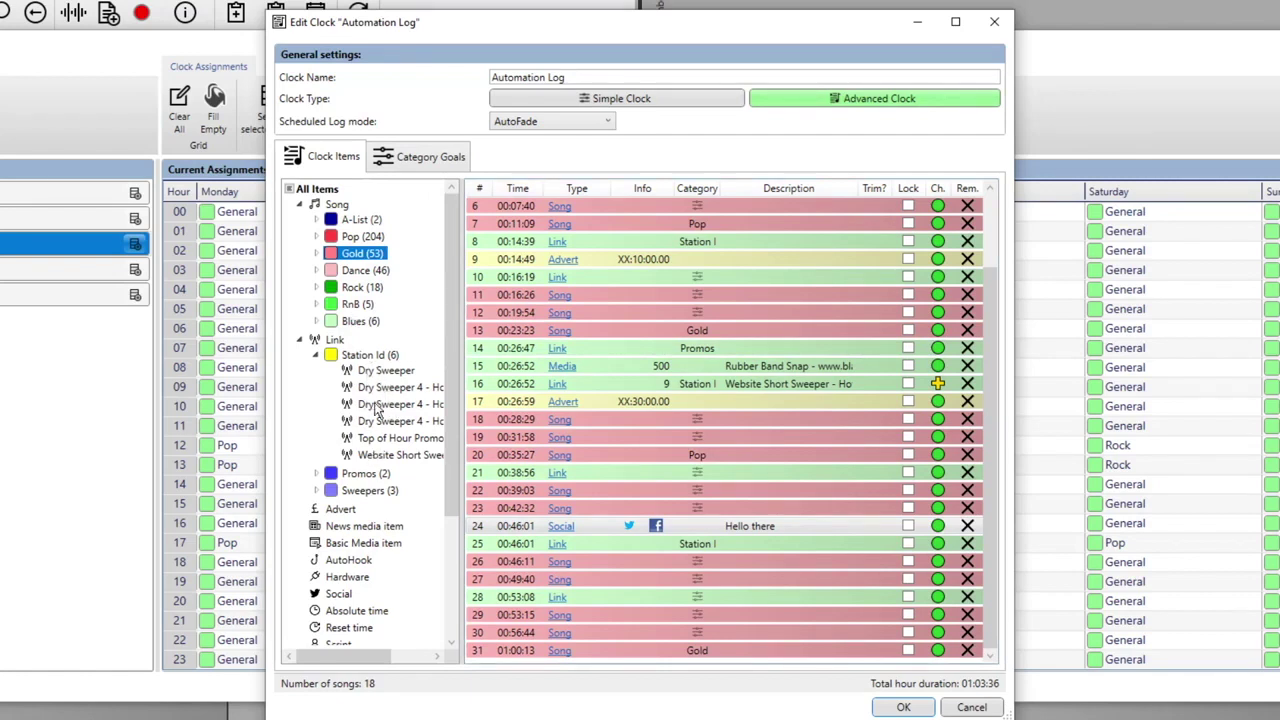
pyautogui.click(318, 491)
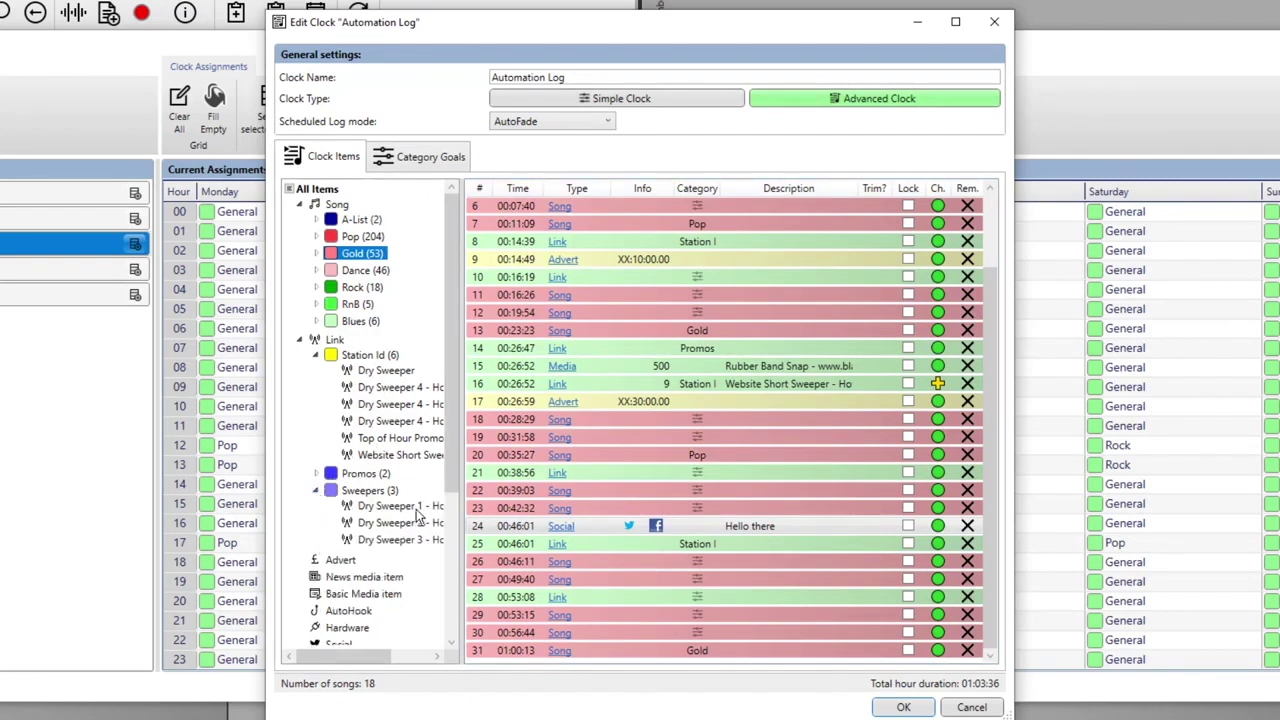
pyautogui.moveTo(385, 507); pyautogui.dragTo(645, 648)
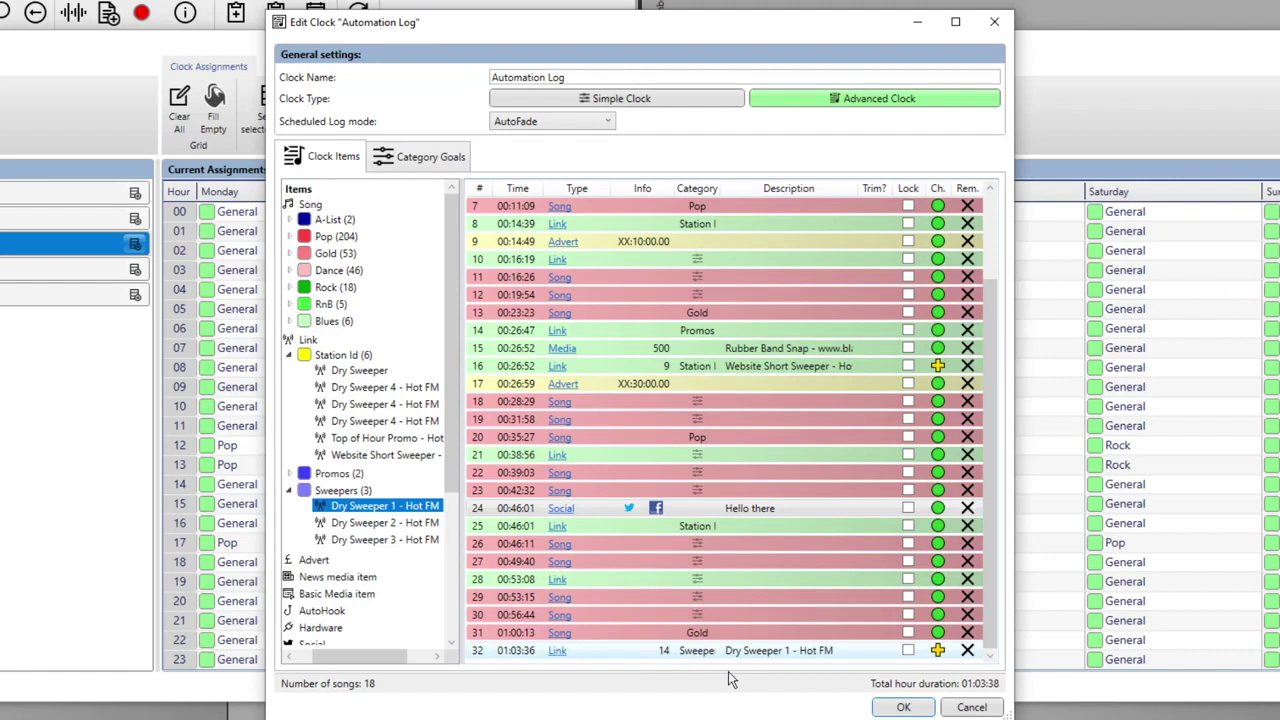
# Step: Replace the closing "Dry Sweeper 1 - Hot FM" link with a link chosen from the Station Id category
pyautogui.click(967, 650)
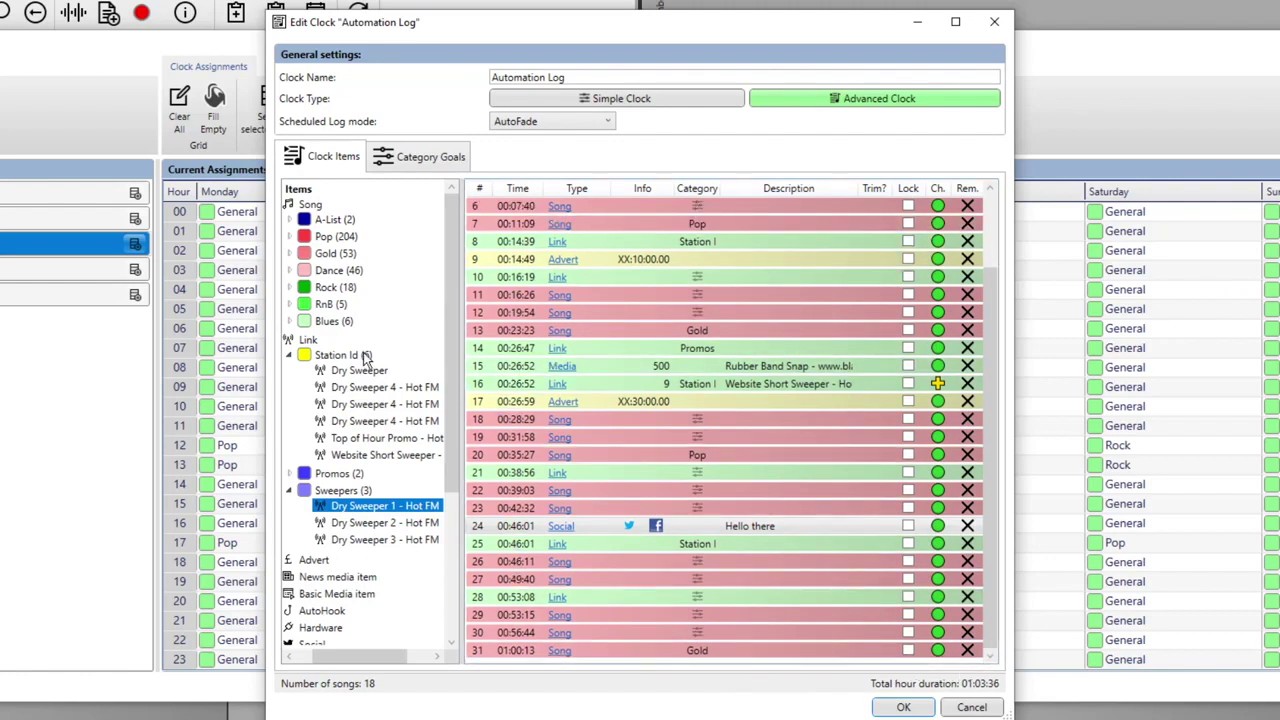
pyautogui.moveTo(343, 360); pyautogui.dragTo(655, 662)
pyautogui.scroll(-1, 745, 480)
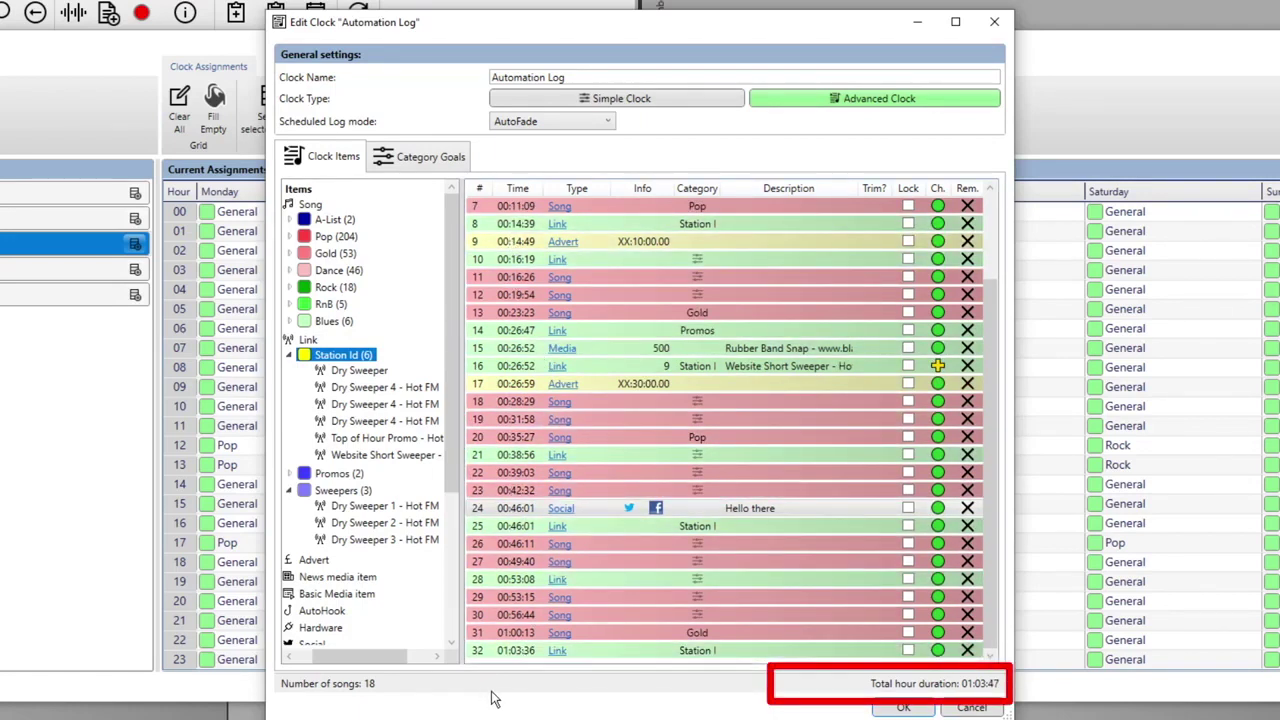
pyautogui.scroll(3, 642, 351)
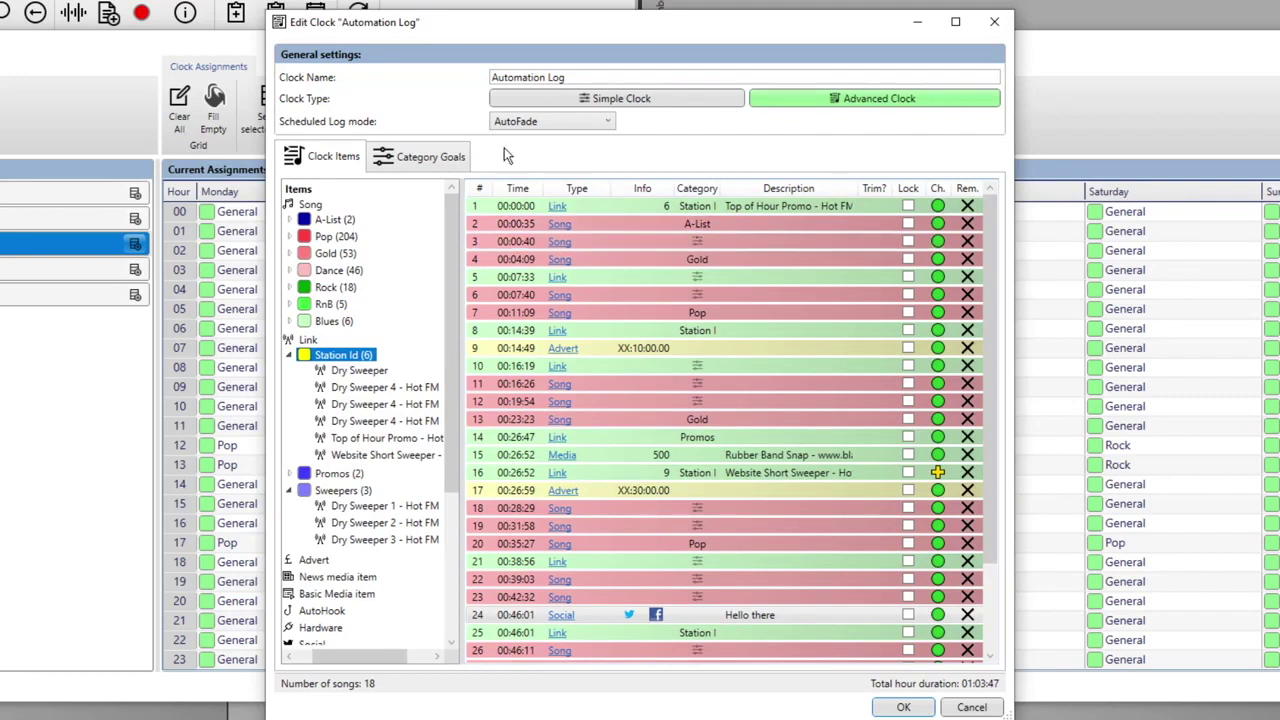
# Step: In the clock's song category goals, set the Dance weighting to 15 and the Rock weighting to 8
pyautogui.click(418, 163)
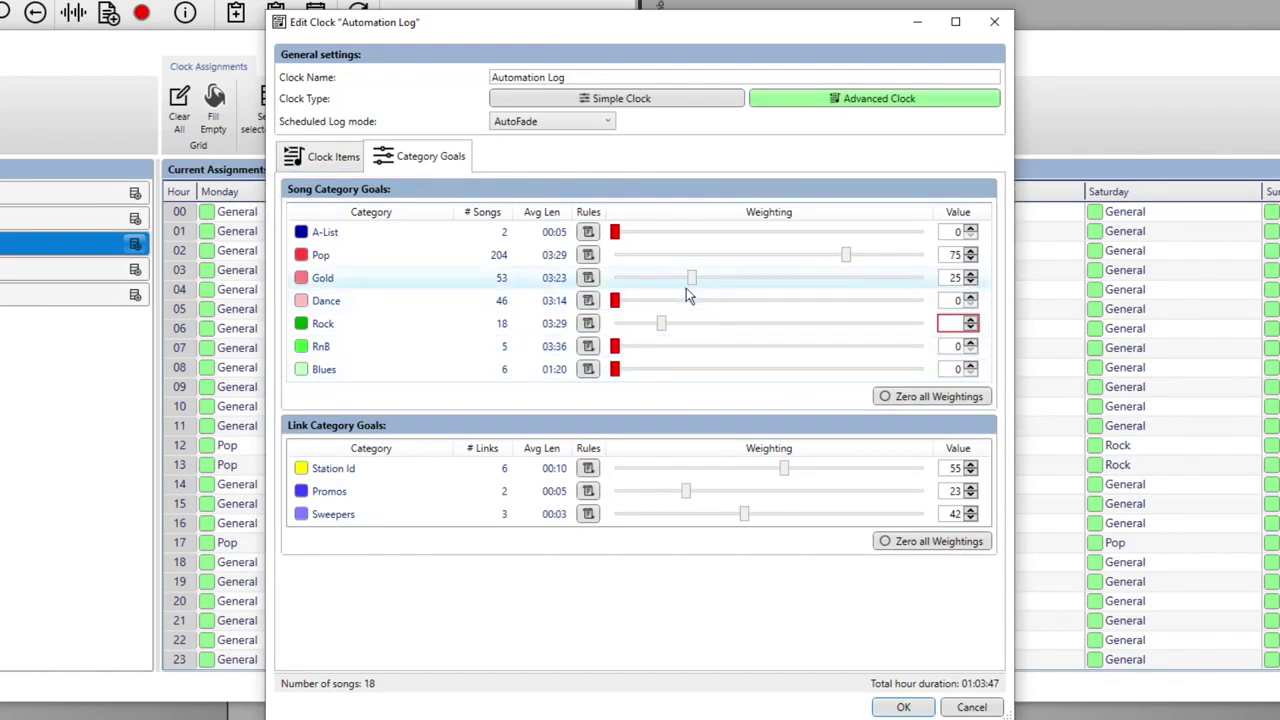
pyautogui.click(336, 158)
pyautogui.click(415, 165)
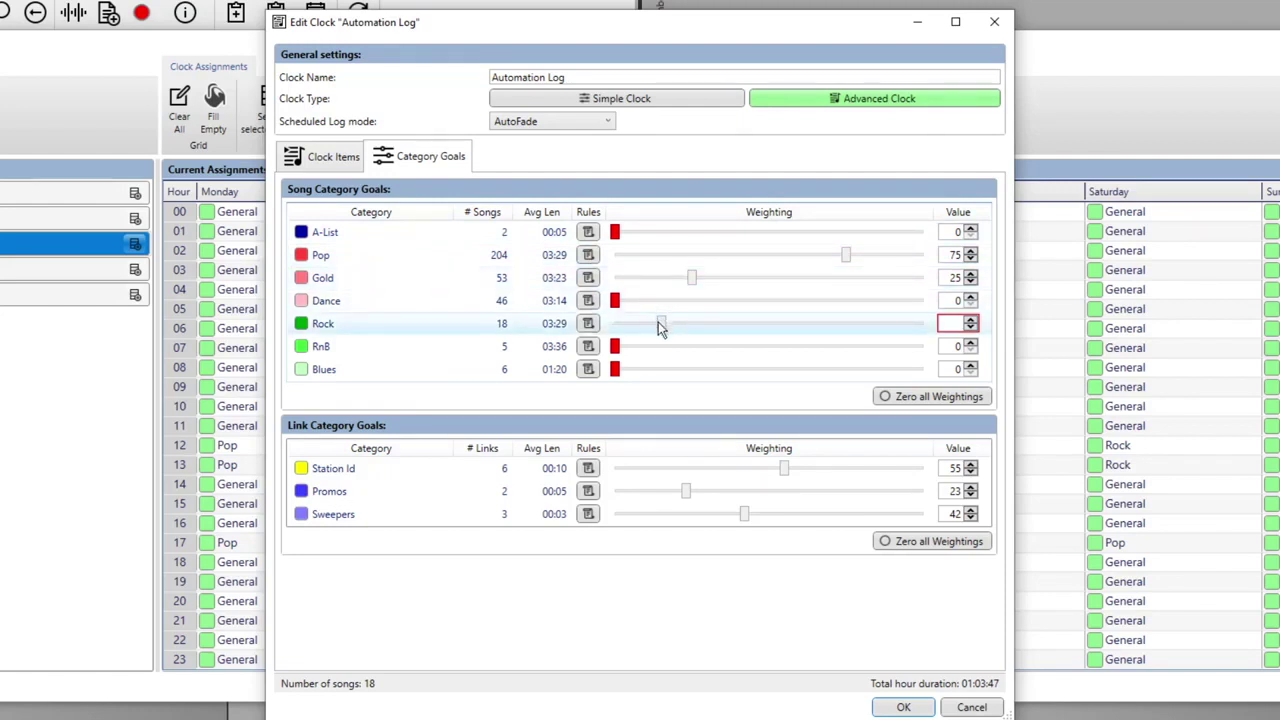
pyautogui.moveTo(658, 322)
pyautogui.mouseDown()
pyautogui.moveTo(612, 324)
pyautogui.moveTo(668, 309)
pyautogui.mouseUp()
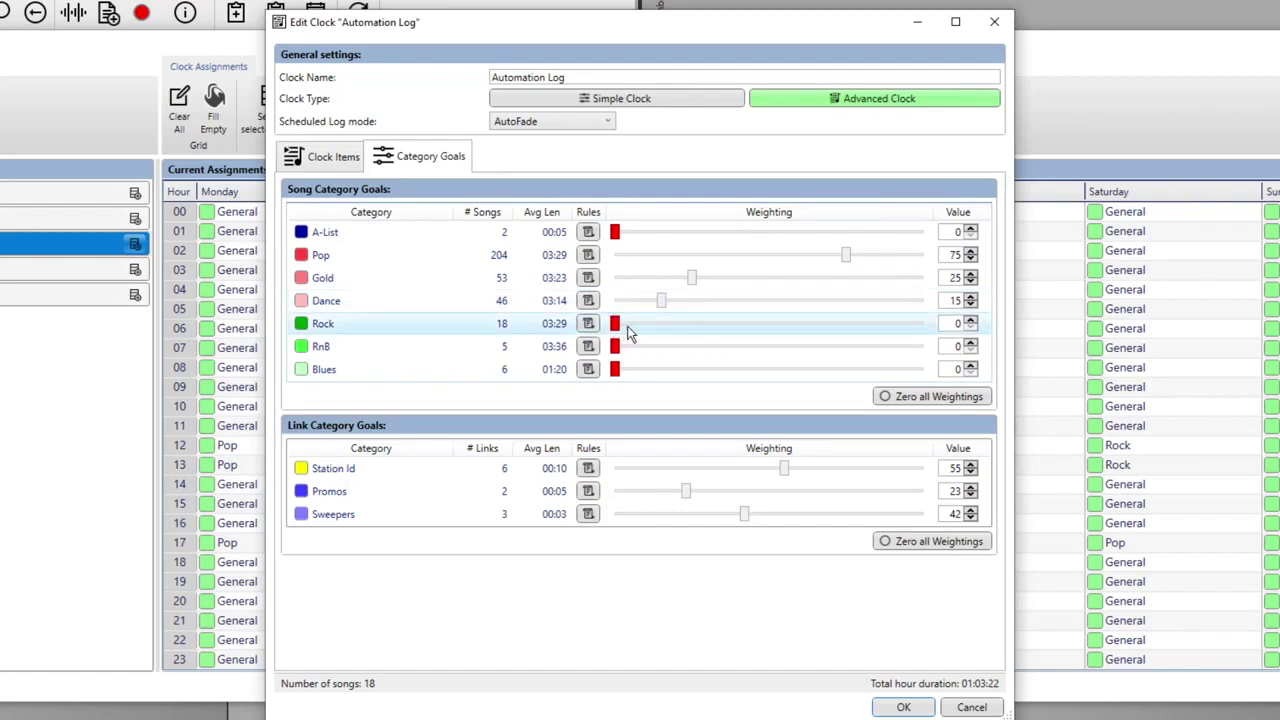
pyautogui.moveTo(615, 323); pyautogui.dragTo(638, 323)
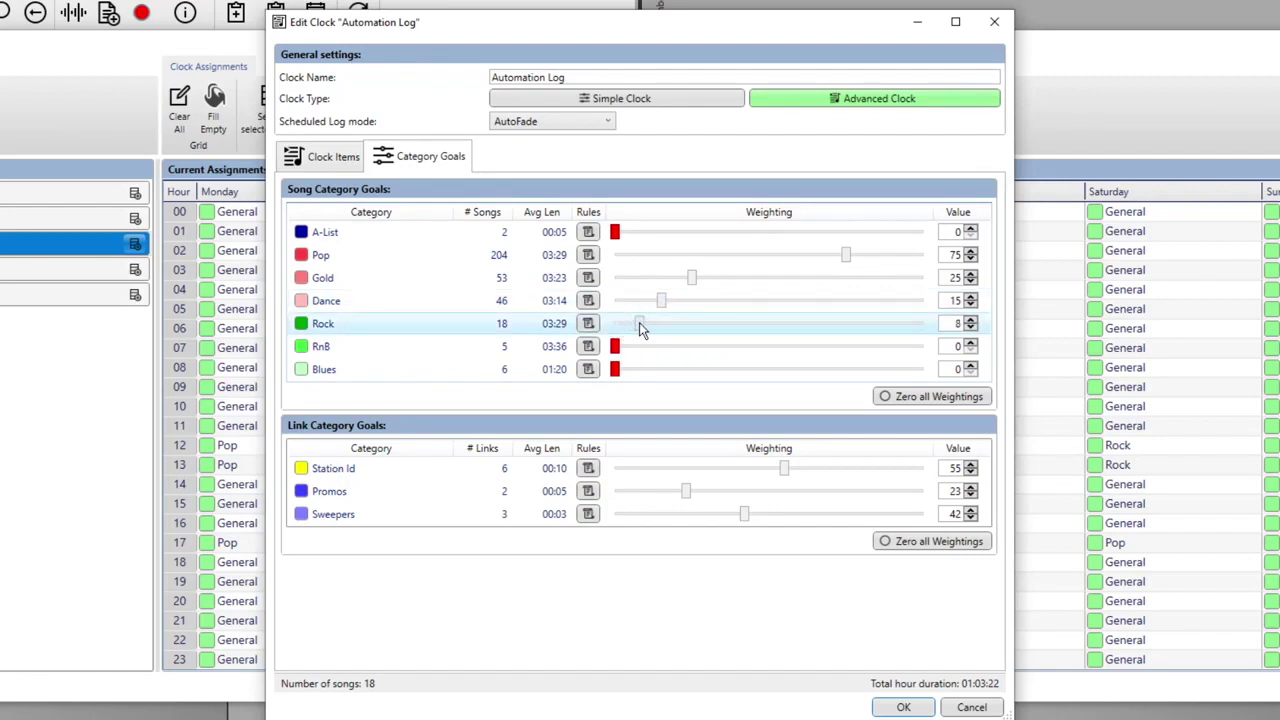
# Step: Give the Pop category its own specific rules in this clock, entering 02 in a repeat separation time
pyautogui.click(588, 255)
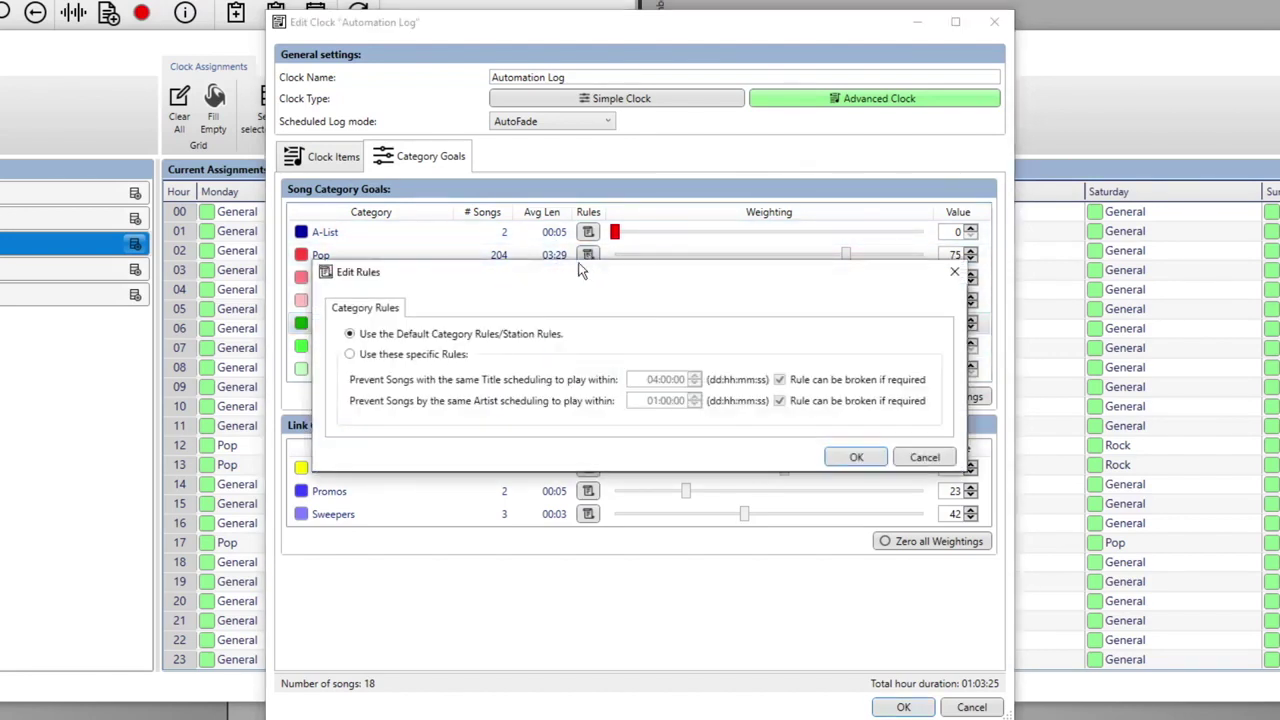
pyautogui.click(404, 360)
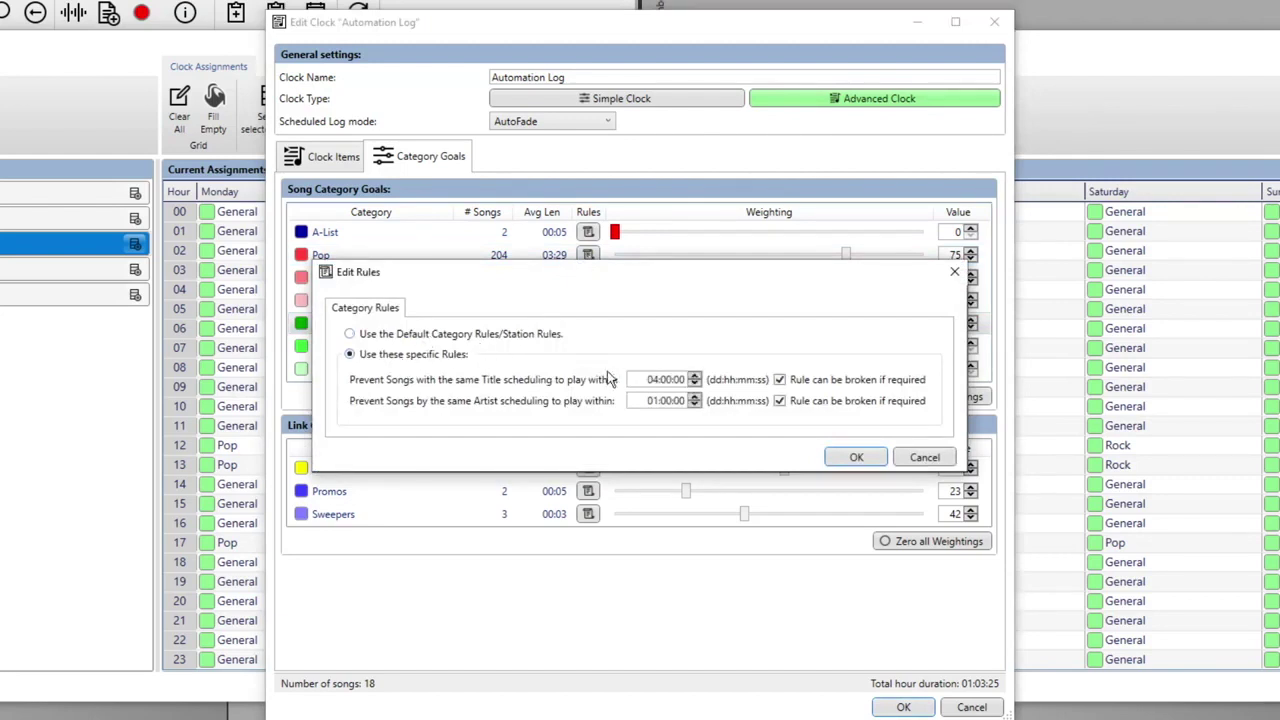
pyautogui.write('02')
pyautogui.click(856, 457)
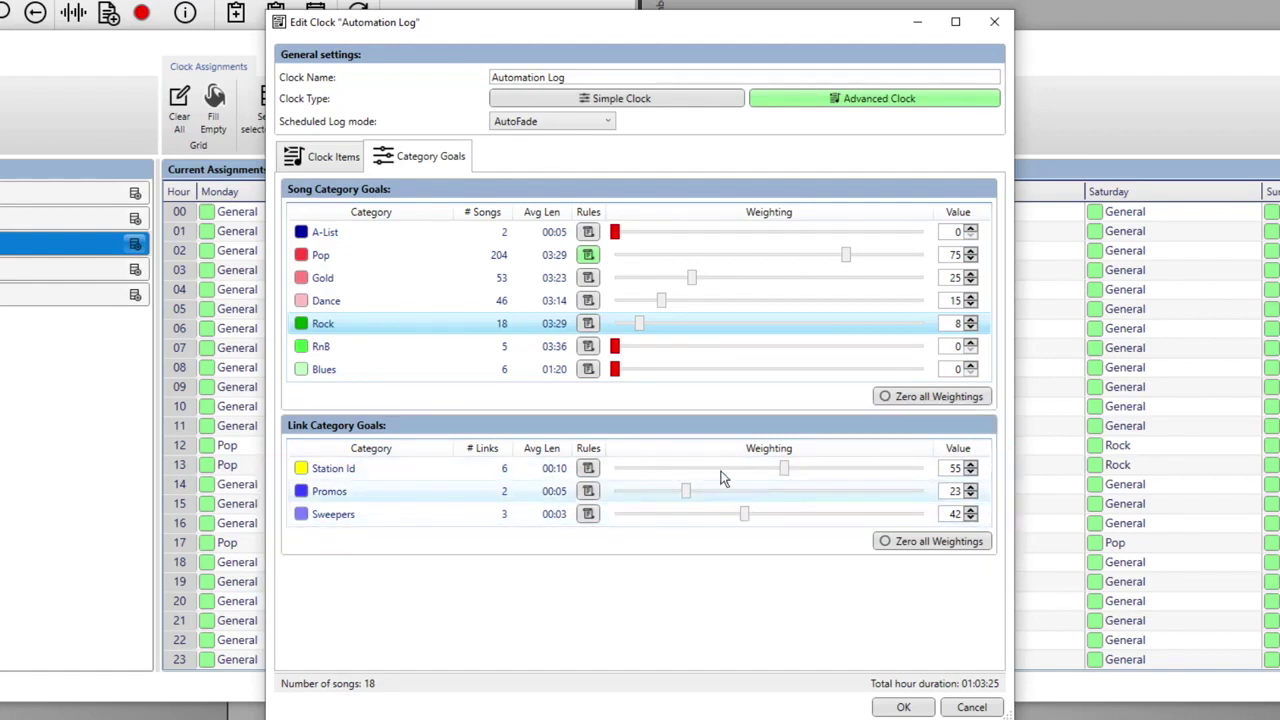
# Step: Review the full clock item list and save the Automation Log clock
pyautogui.click(328, 164)
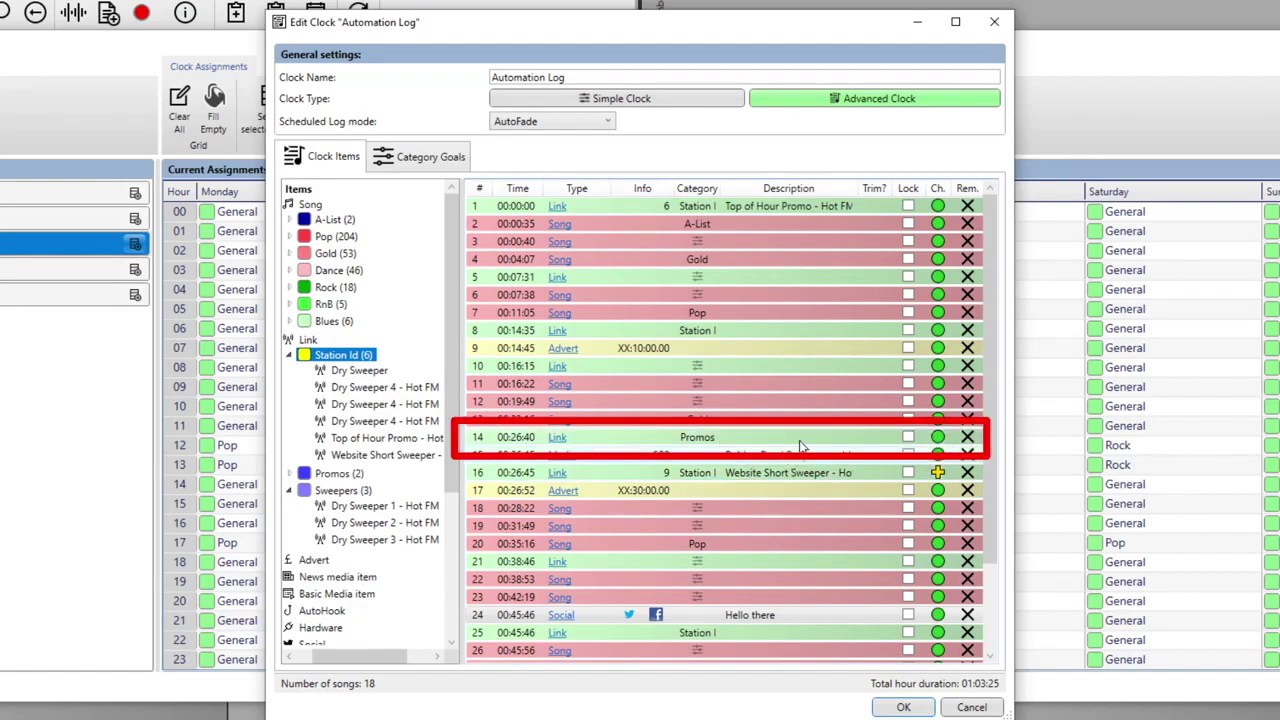
pyautogui.scroll(-2, 722, 444)
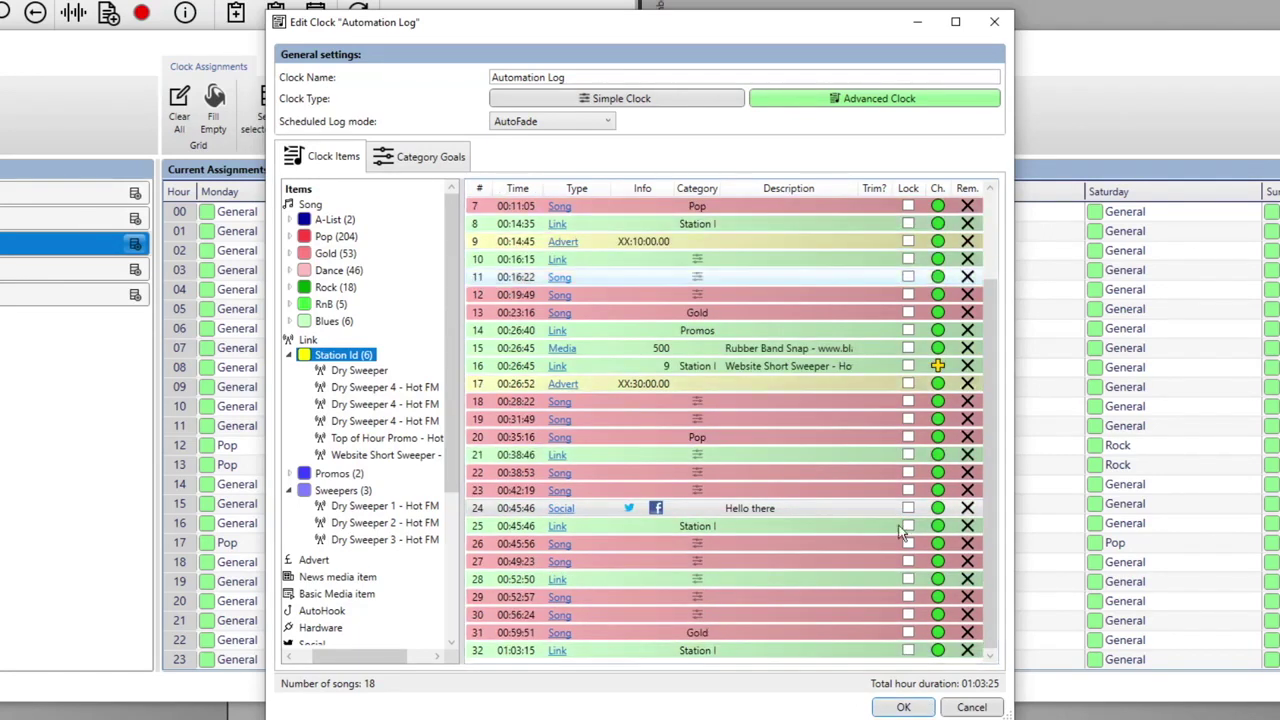
pyautogui.click(918, 709)
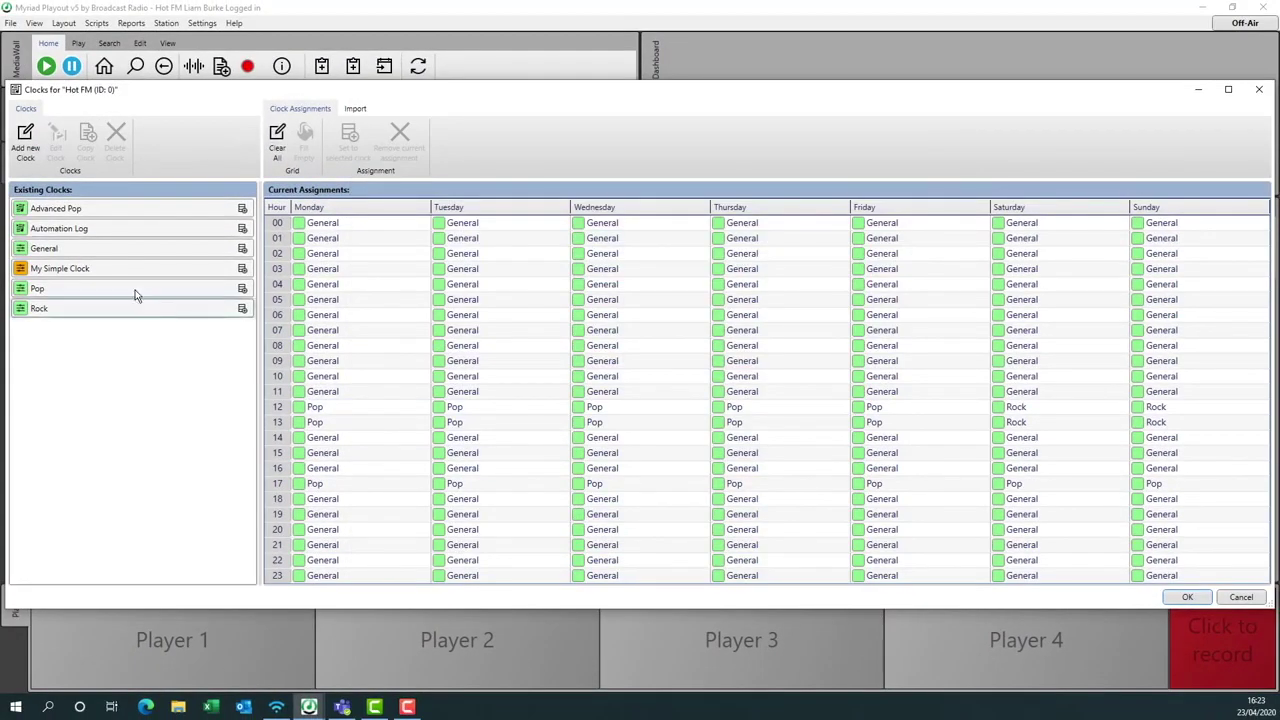
# Step: Assign the Automation Log clock to hours 00 through 08 on every day from Monday to Sunday
pyautogui.click(111, 228)
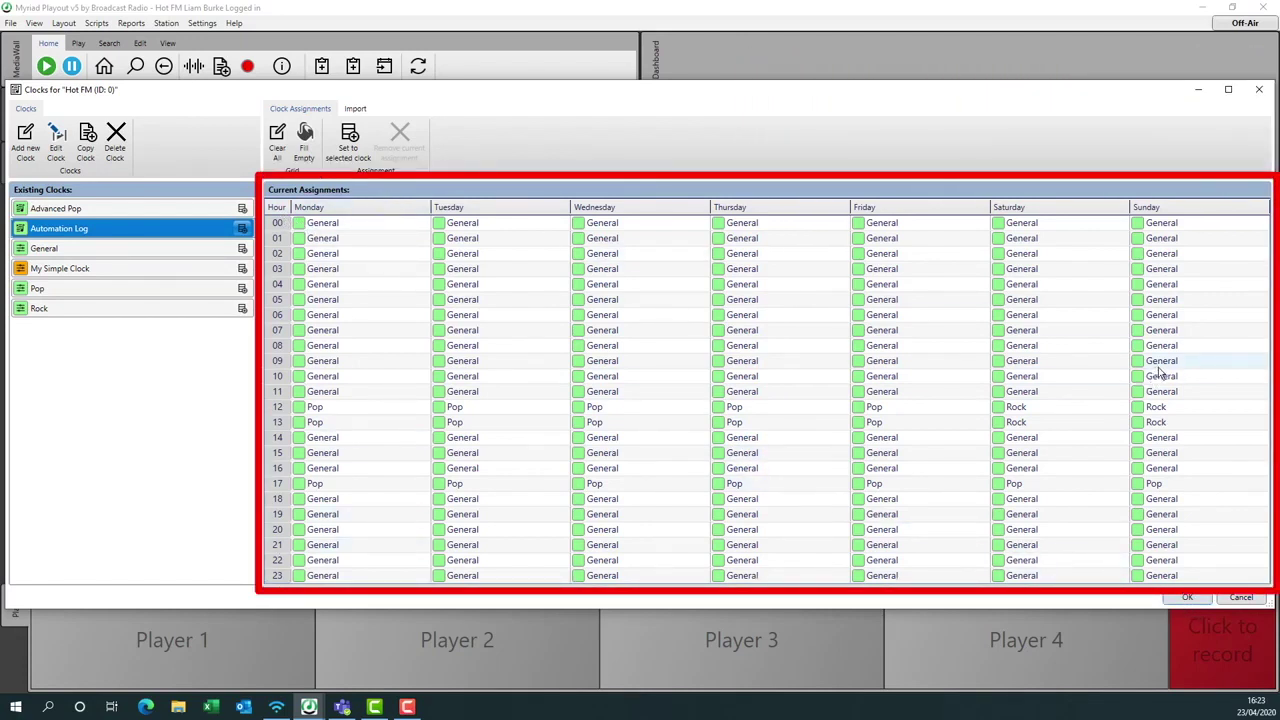
pyautogui.click(360, 226)
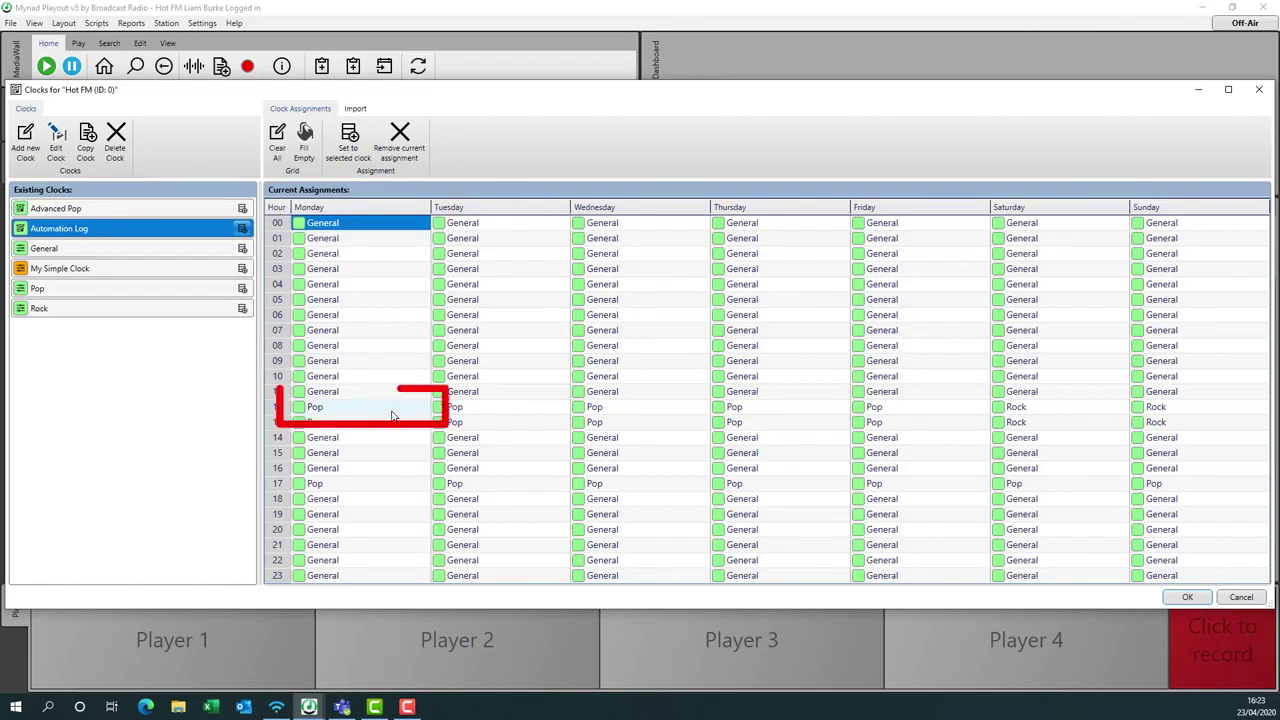
pyautogui.click(94, 246)
pyautogui.click(83, 231)
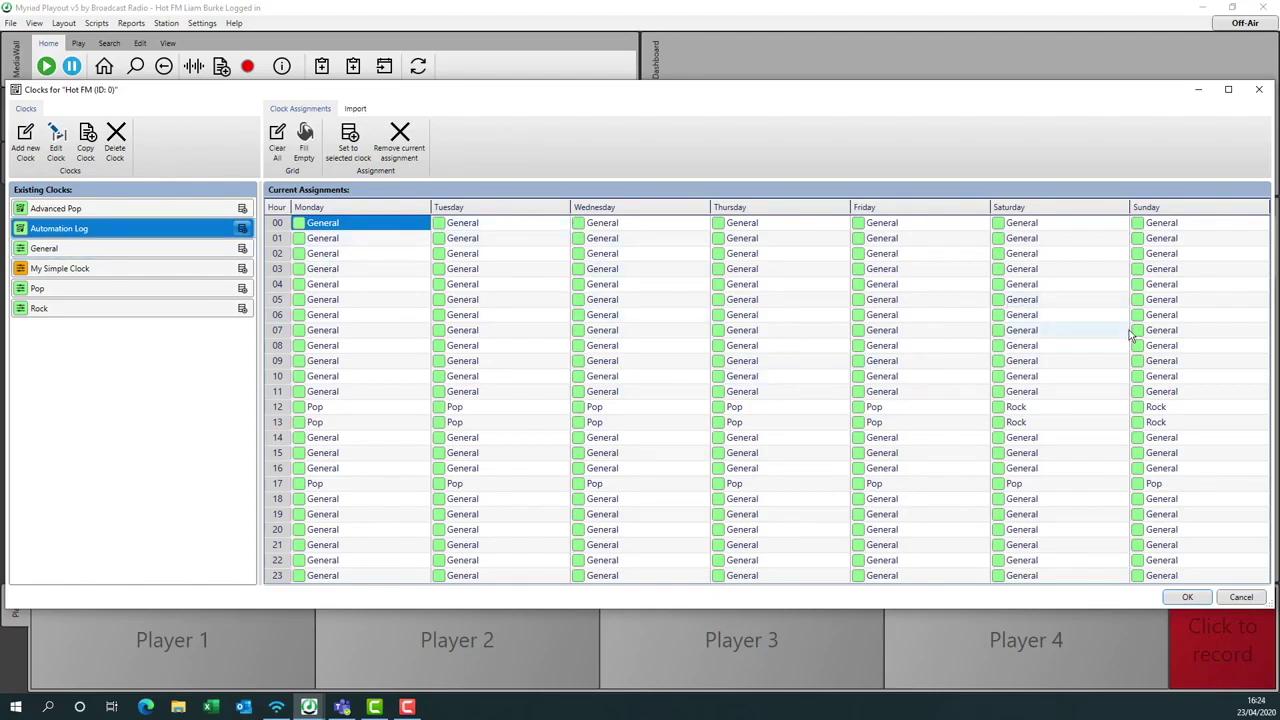
pyautogui.keyDown('shift'); pyautogui.click(1210, 351); pyautogui.keyUp('shift')
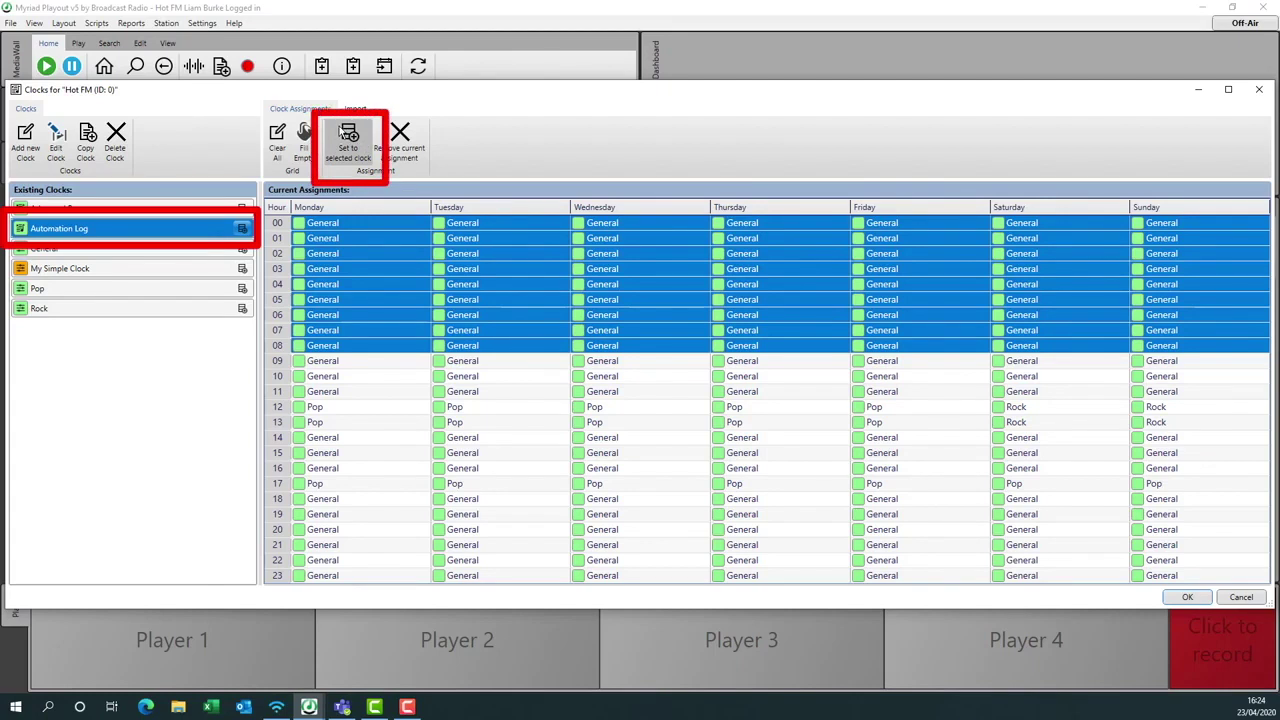
pyautogui.click(348, 138)
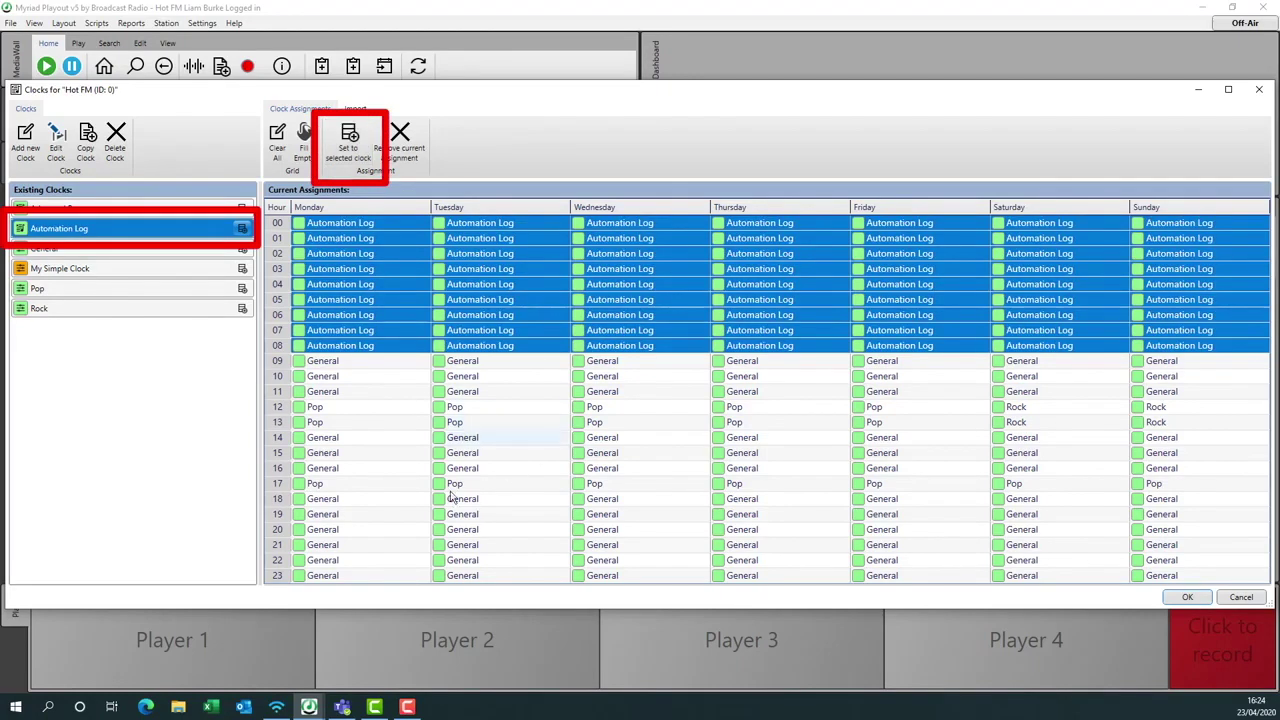
# Step: Assign the Automation Log clock to hours 19 through 23 on every day of the week
pyautogui.click(278, 514)
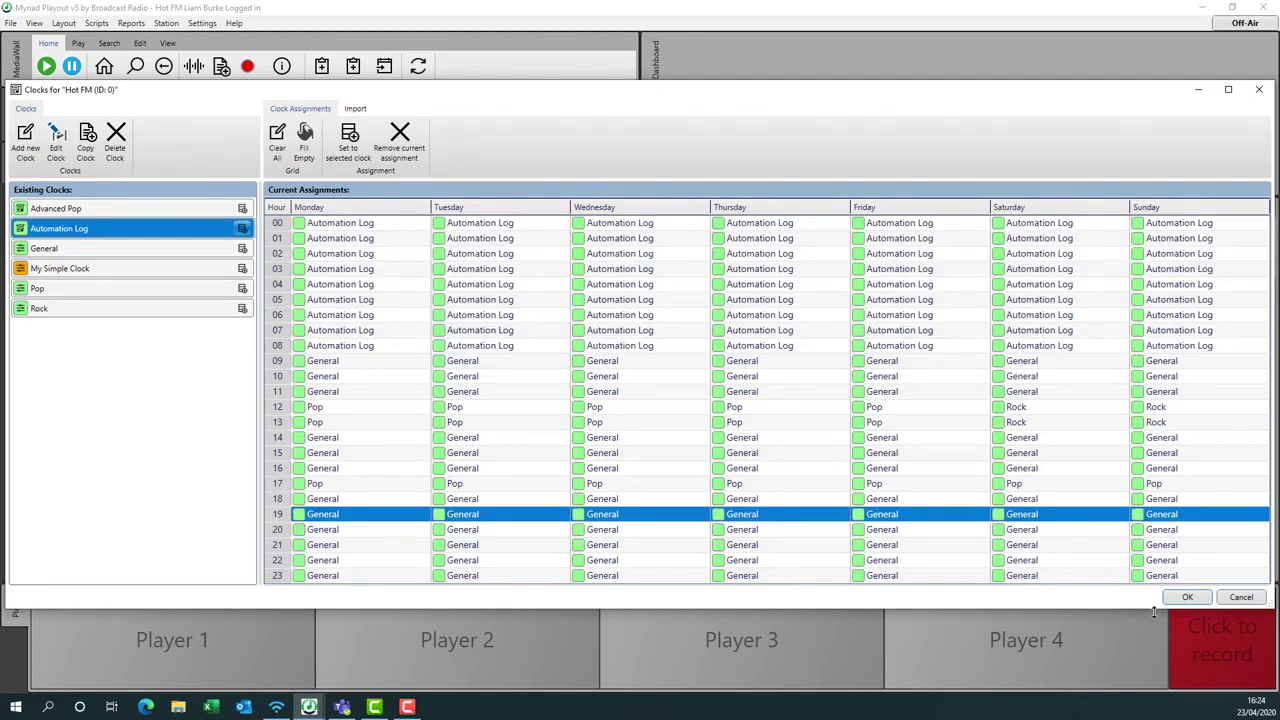
pyautogui.keyDown('shift'); pyautogui.click(280, 530); pyautogui.keyUp('shift')
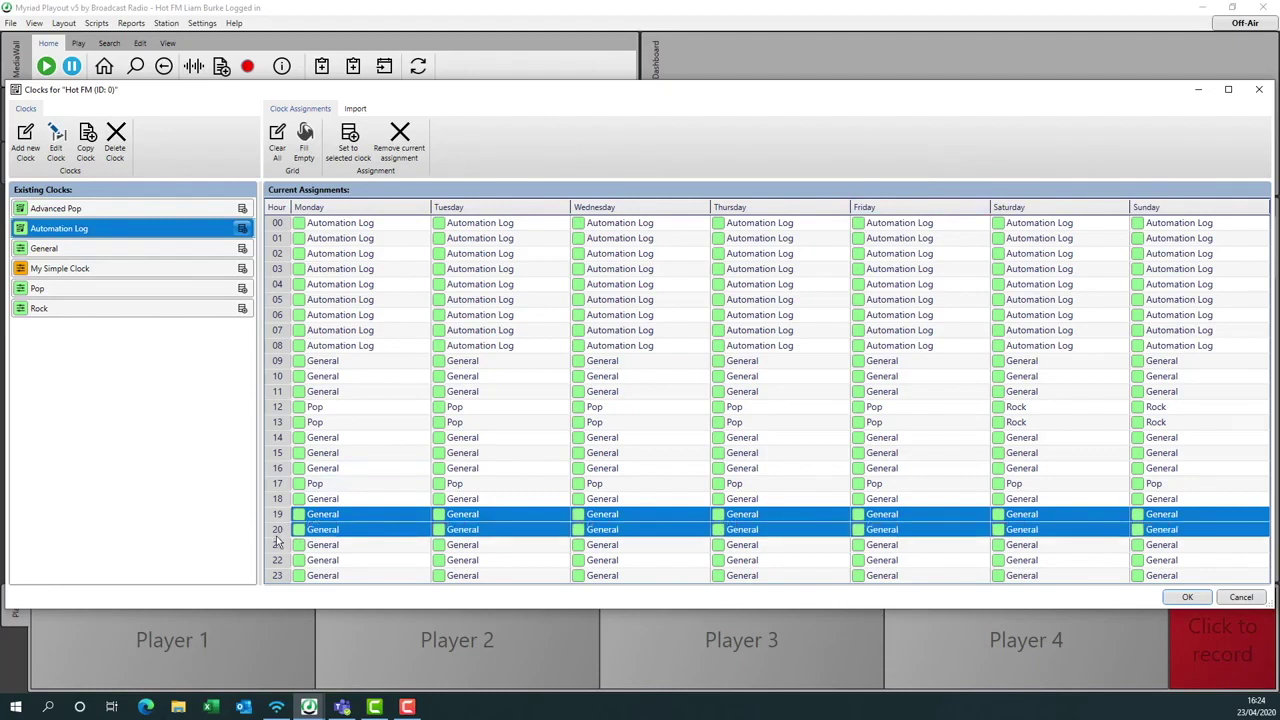
pyautogui.keyDown('shift'); pyautogui.click(278, 578); pyautogui.keyUp('shift')
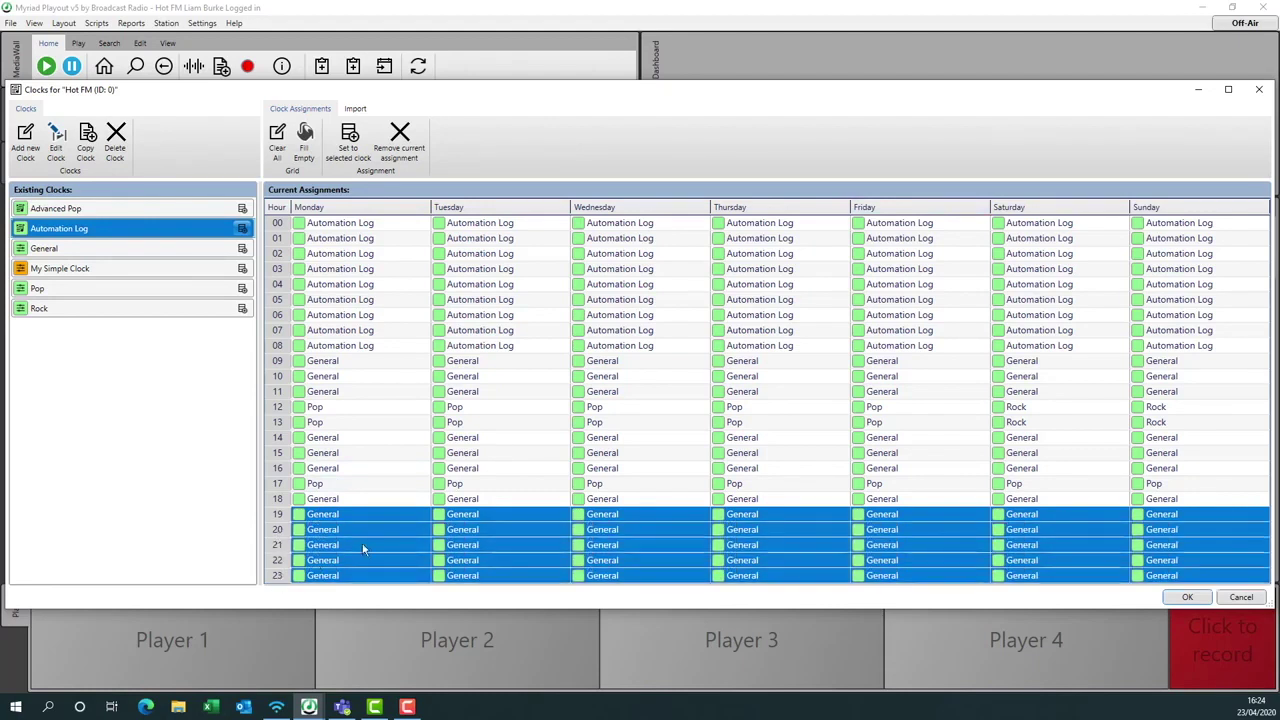
pyautogui.click(363, 158)
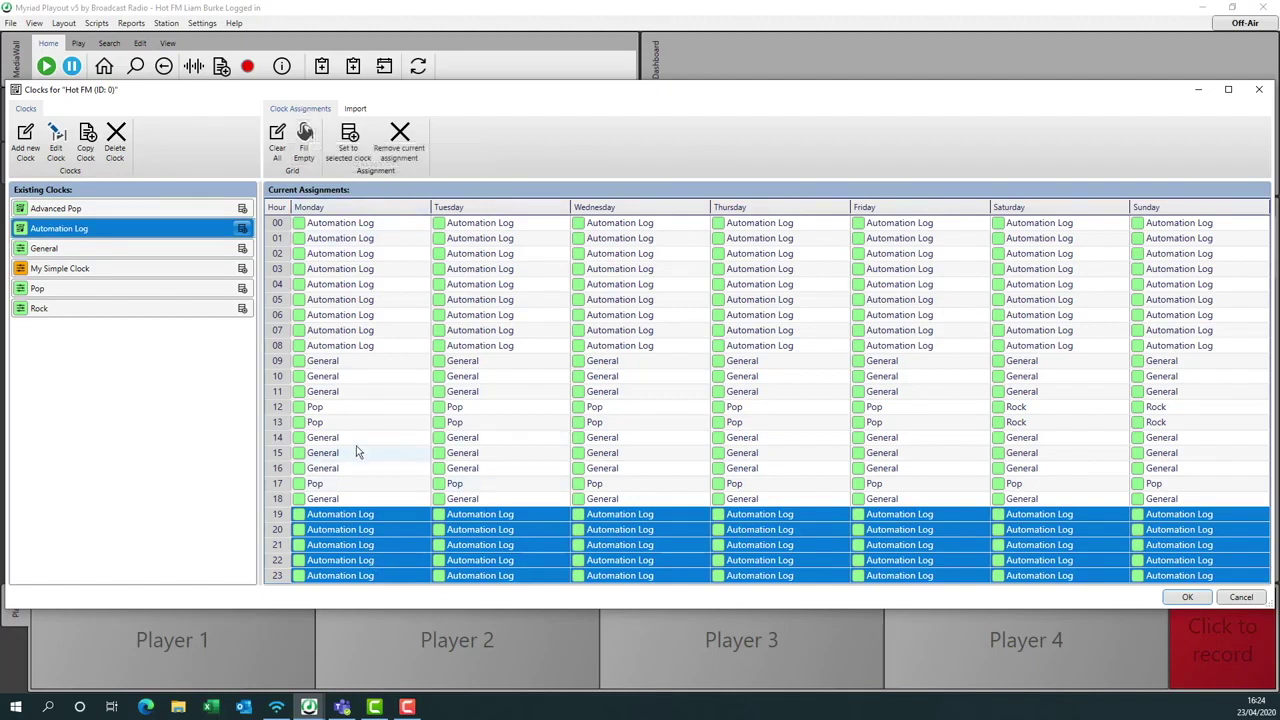
# Step: Remove the clock assignments from hours 14 through 16 on every day of the week
pyautogui.moveTo(364, 442); pyautogui.dragTo(1218, 474)
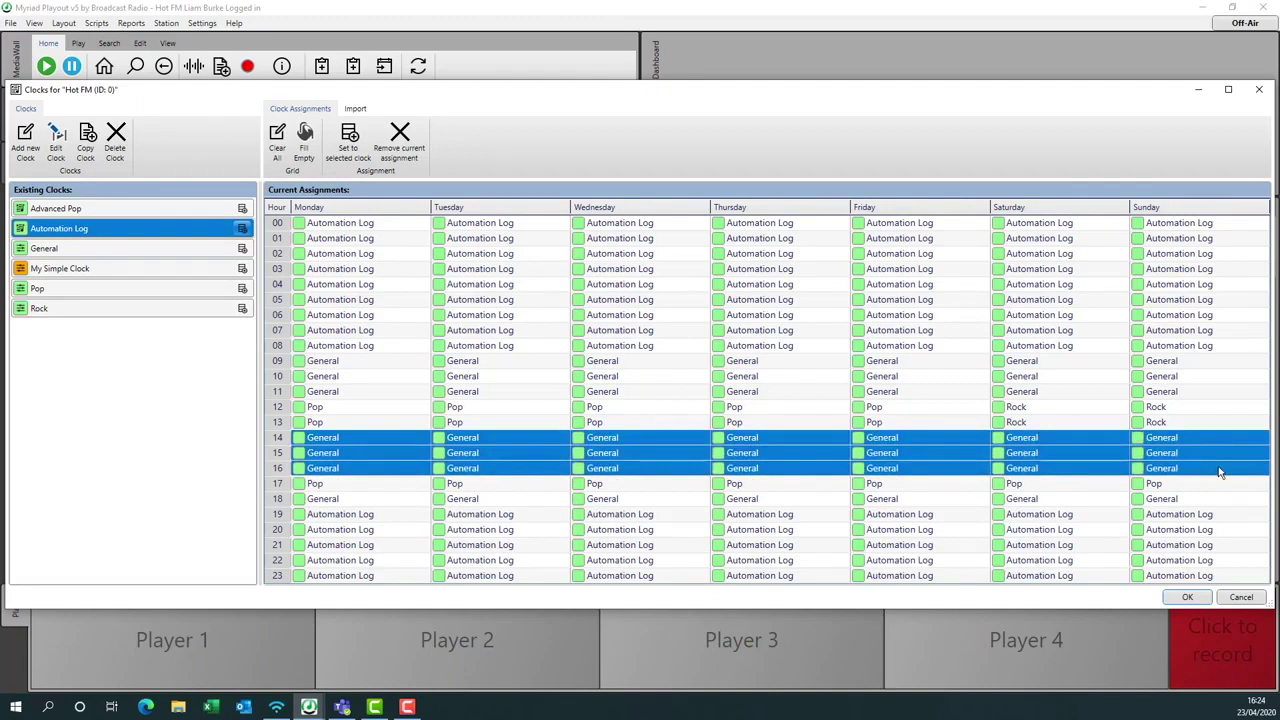
pyautogui.click(401, 133)
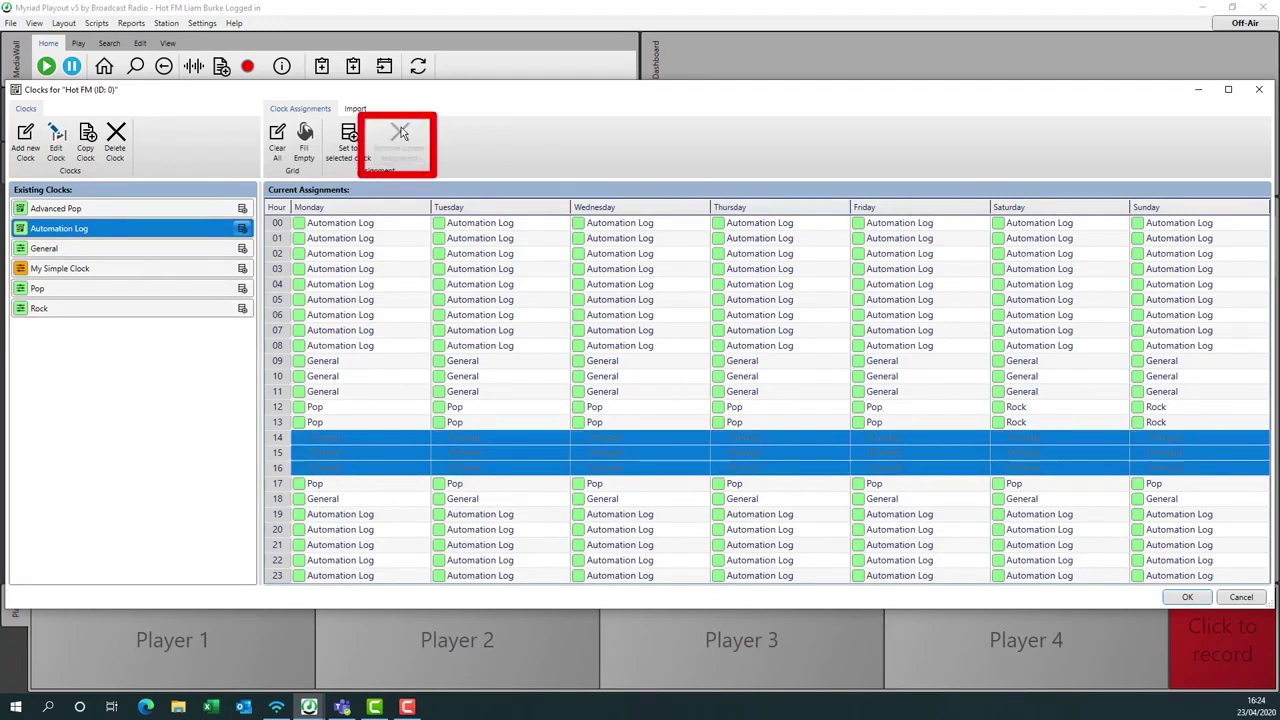
pyautogui.click(410, 424)
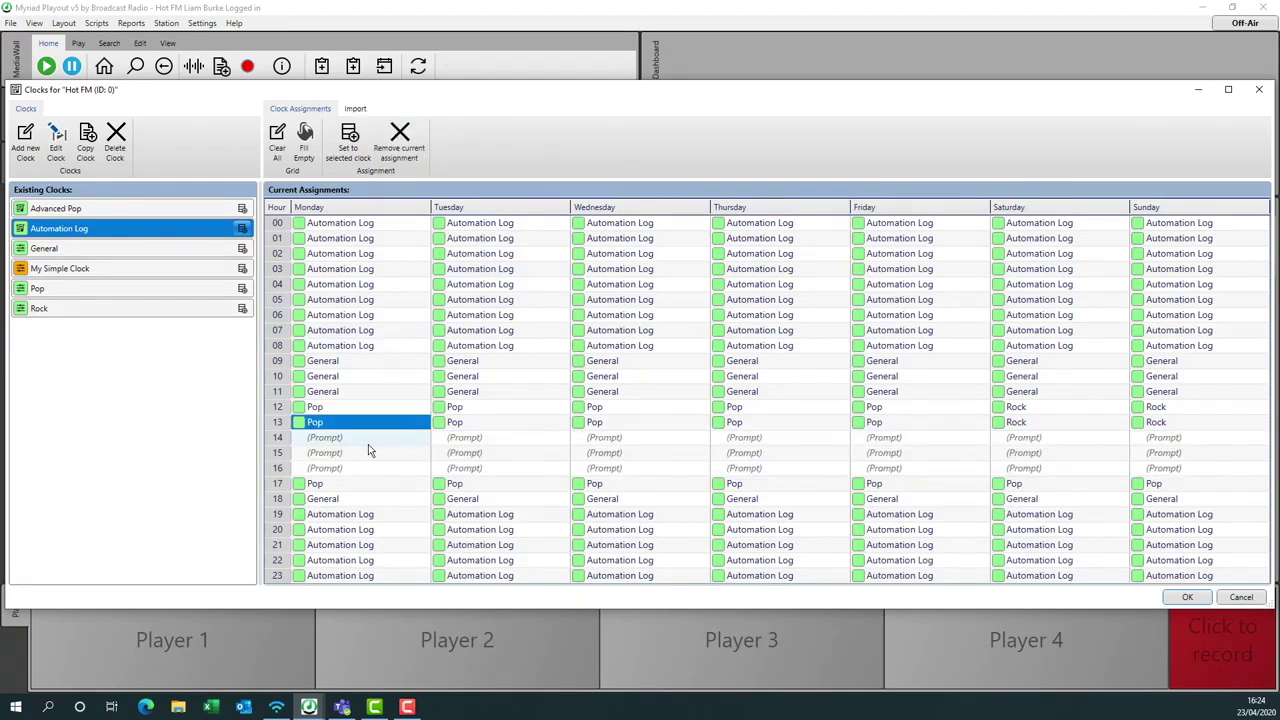
# Step: Fill all empty hours of the assignment grid with the Automation Log clock
pyautogui.click(368, 440)
pyautogui.click(305, 135)
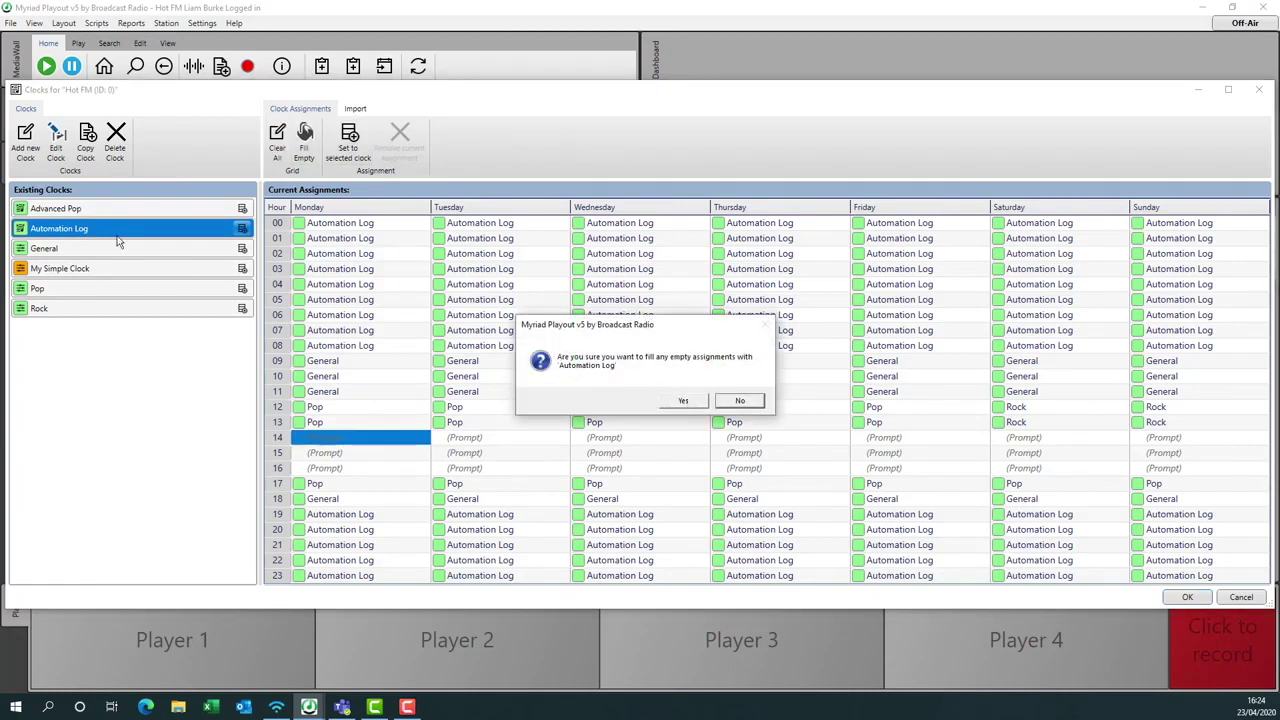
pyautogui.click(684, 402)
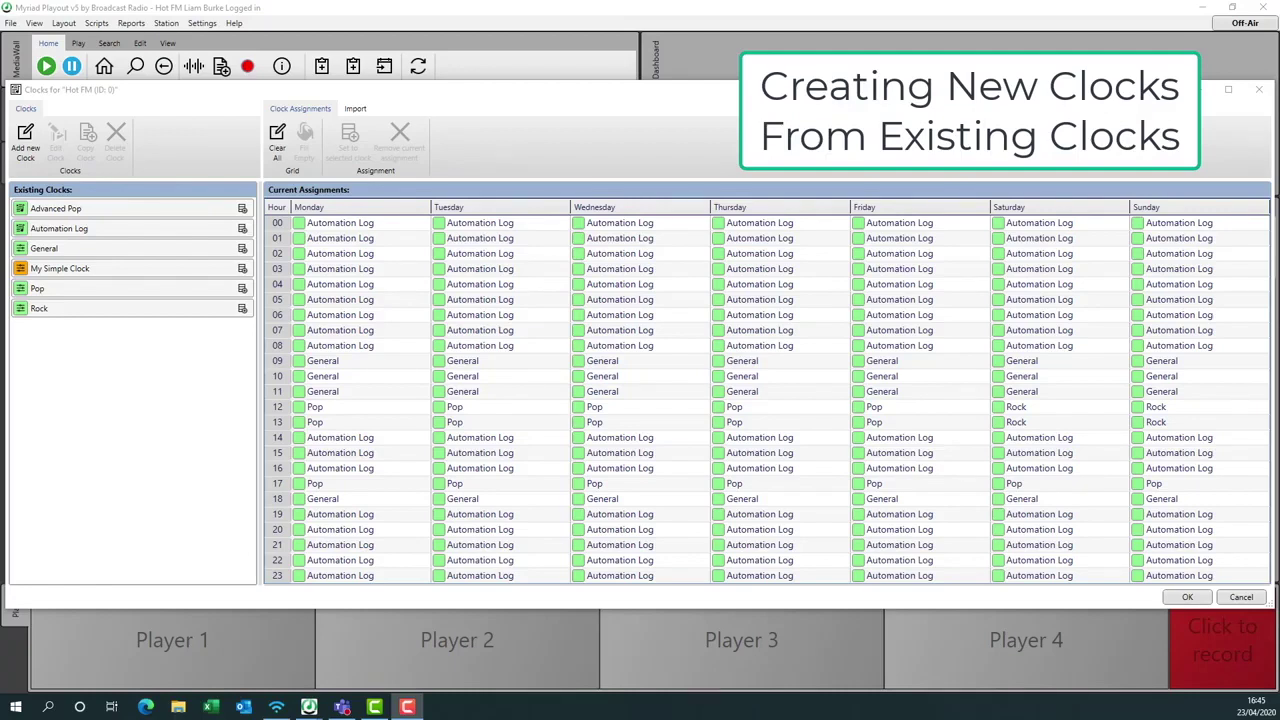
# Step: Create a copy of the Automation Log clock and name it "Rock Only"
pyautogui.click(128, 228)
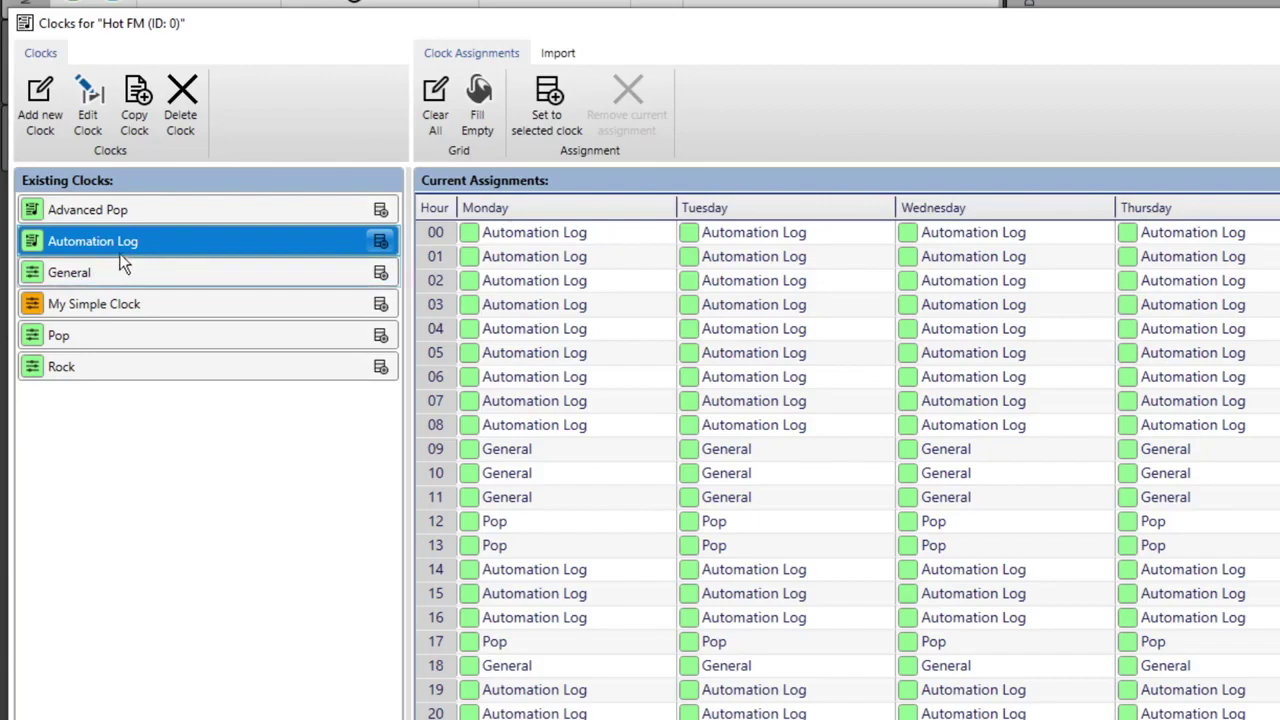
pyautogui.click(141, 119)
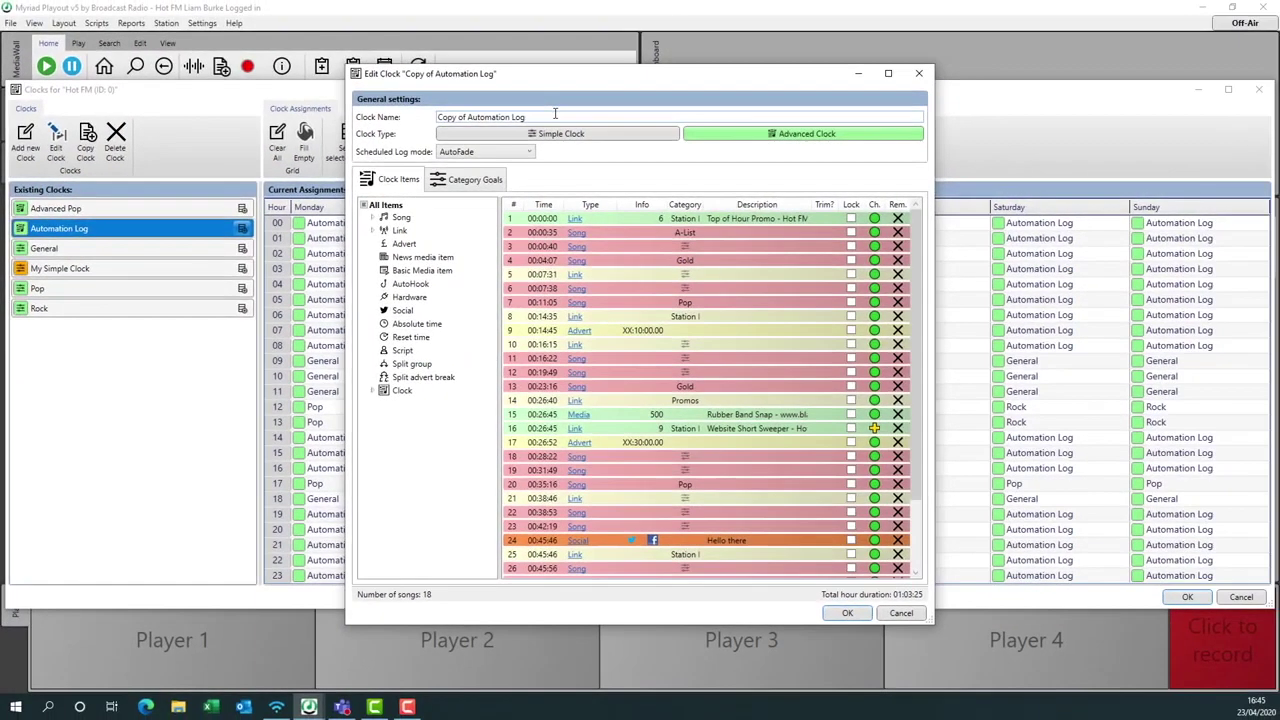
pyautogui.tripleClick(835, 70)
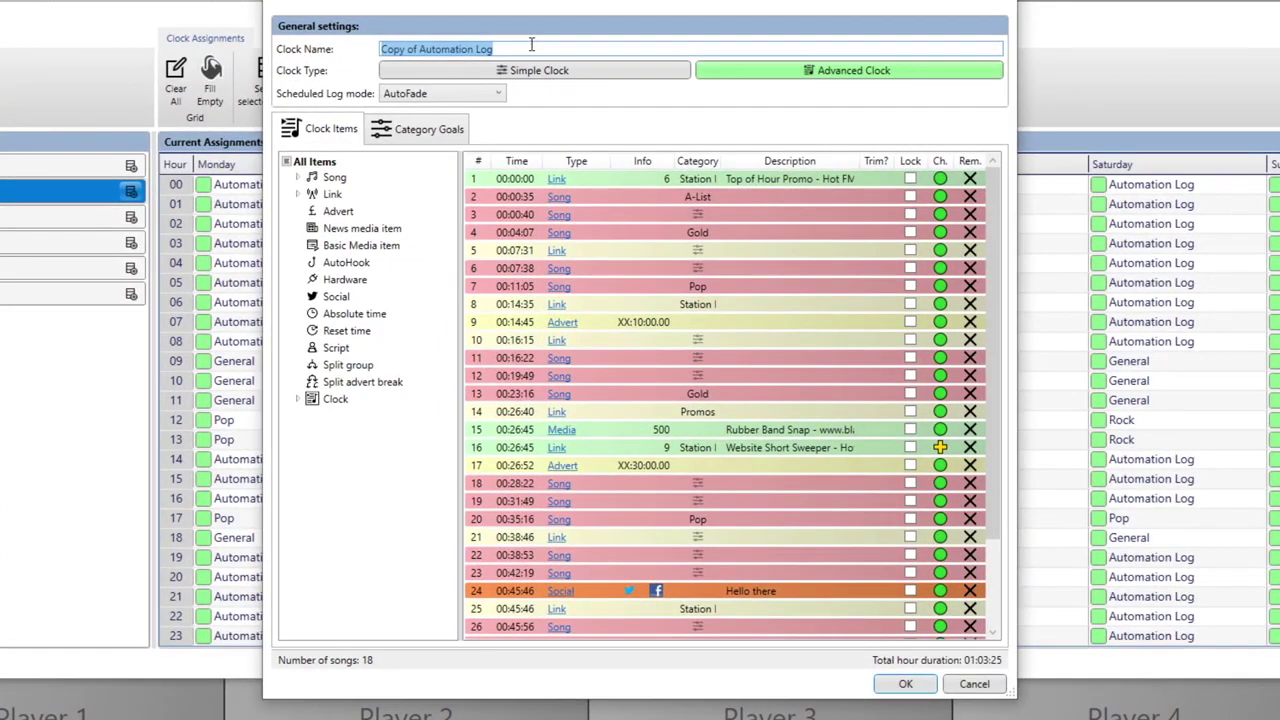
pyautogui.write('Rock Only')
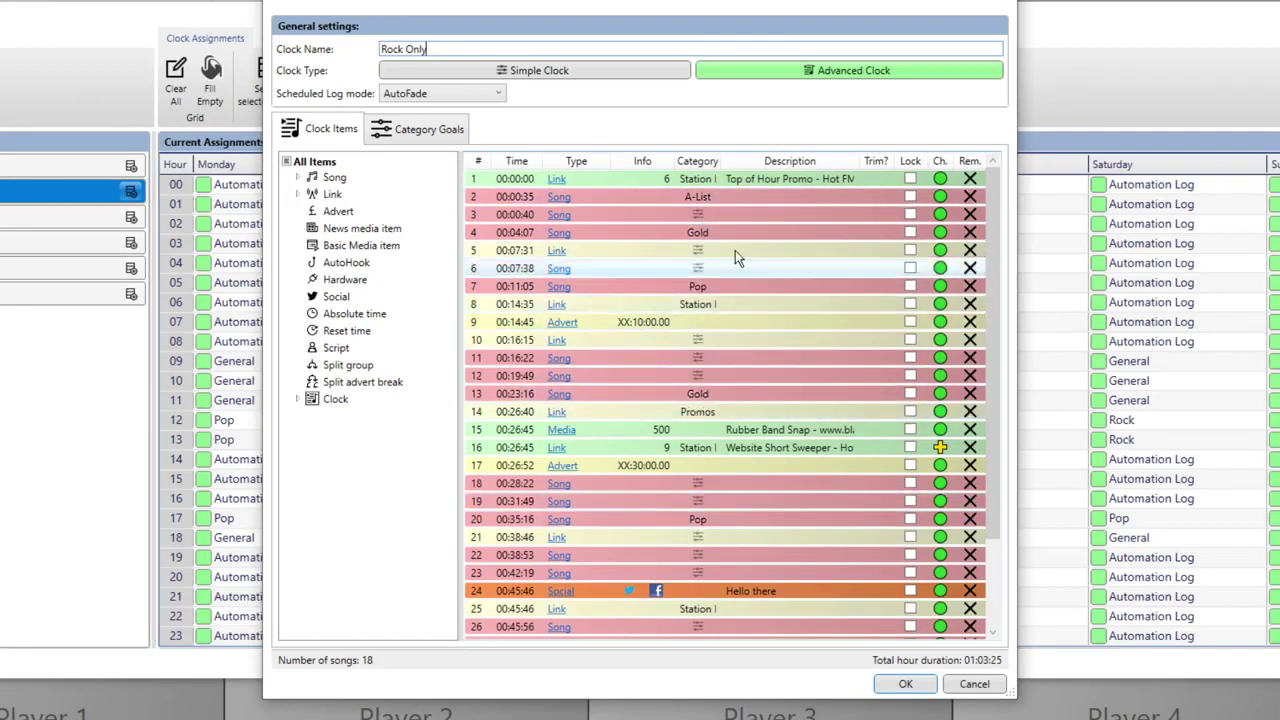
# Step: Change the A-List, first Gold and first Pop songs (items 2, 4 and 7) to choose a category automatically from the goals
pyautogui.doubleClick(719, 197)
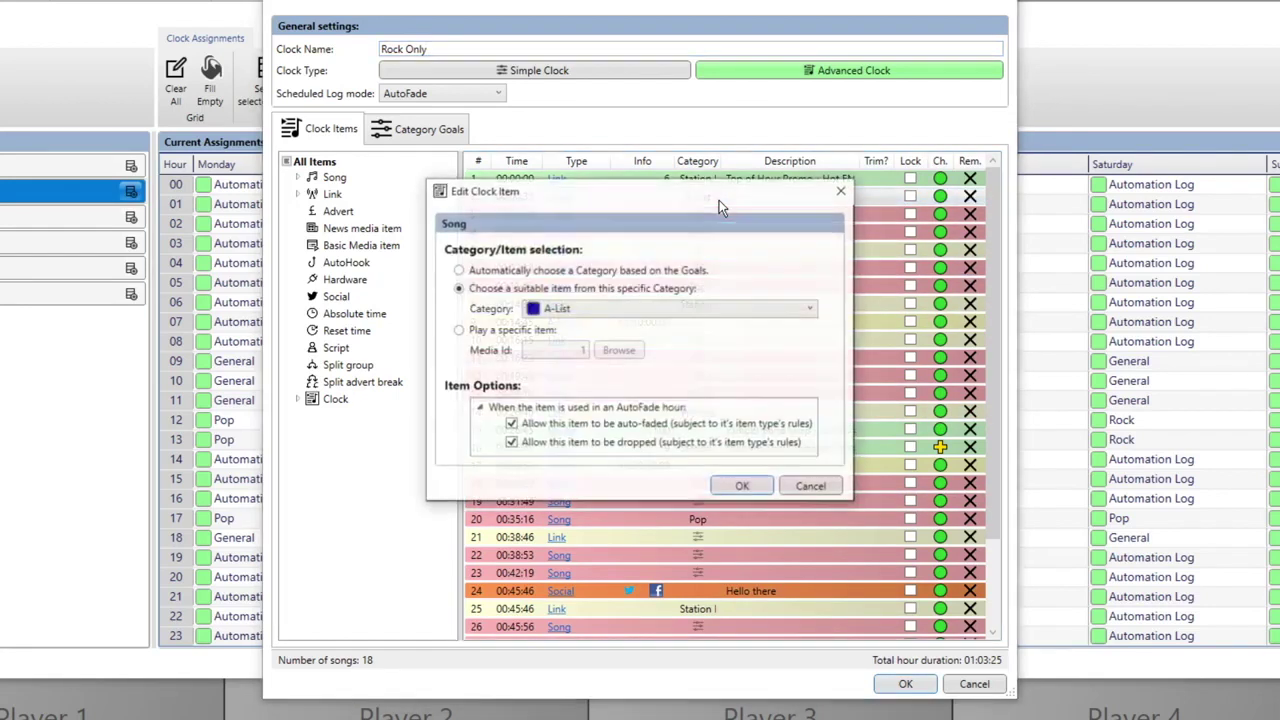
pyautogui.click(496, 276)
pyautogui.click(726, 488)
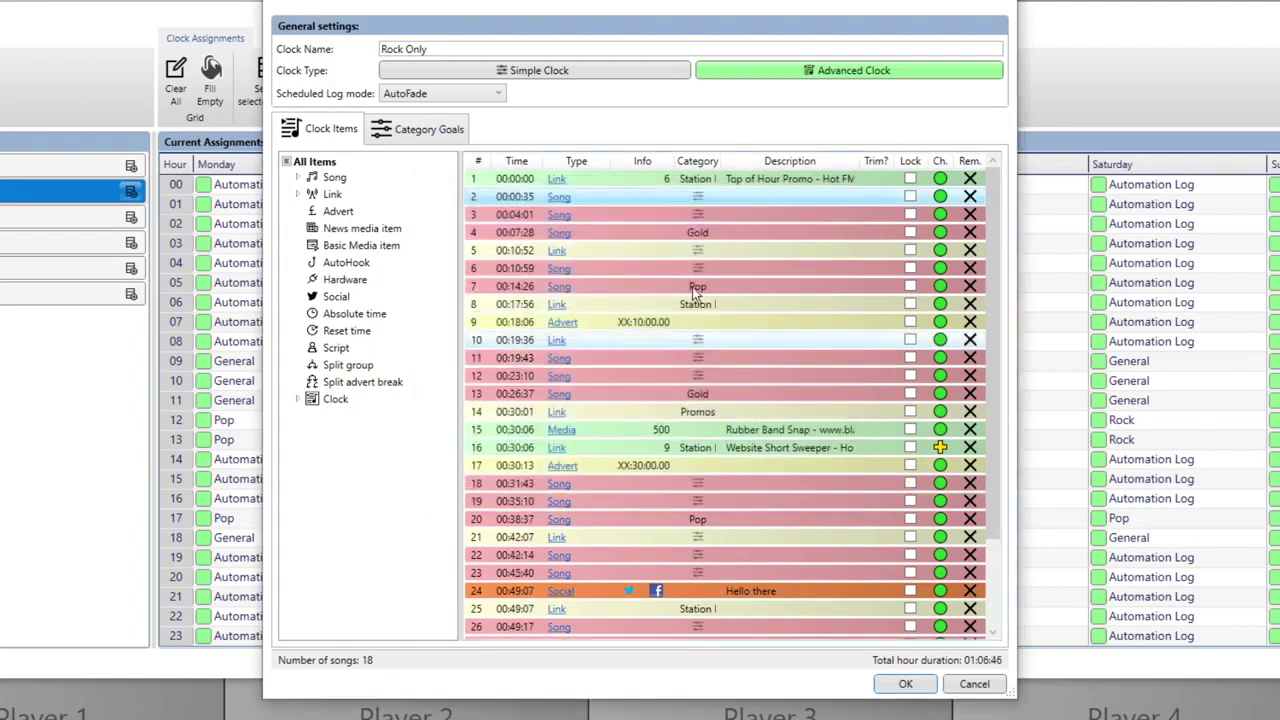
pyautogui.doubleClick(709, 233)
pyautogui.click(495, 270)
pyautogui.click(738, 487)
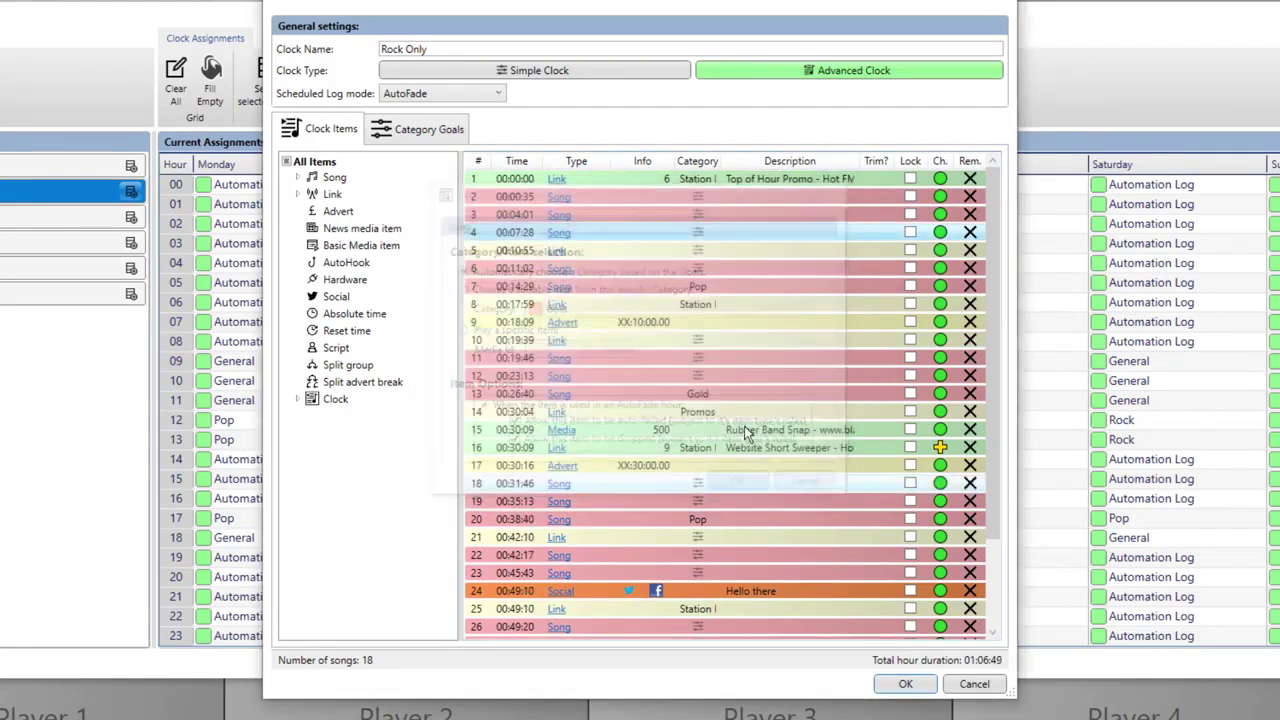
pyautogui.doubleClick(712, 289)
pyautogui.click(522, 271)
pyautogui.click(738, 485)
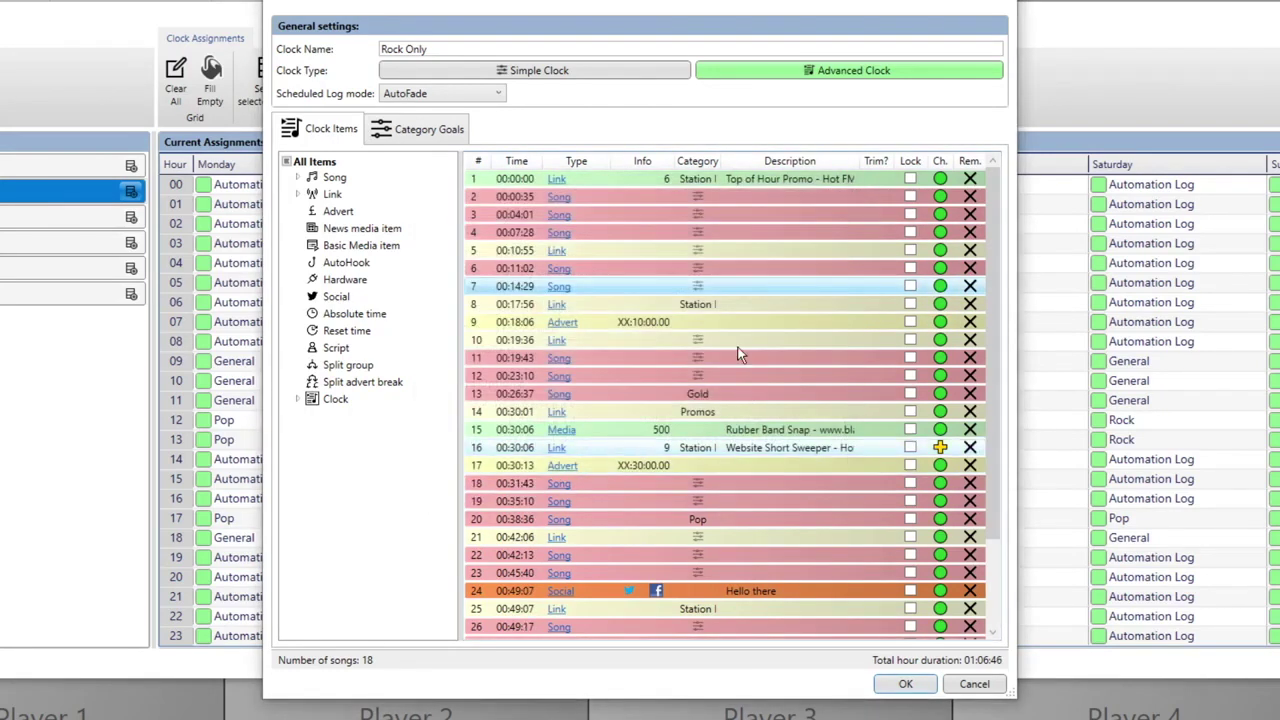
# Step: Change the remaining Gold and Pop songs (items 13, 20 and 31) to choose a category automatically from the goals
pyautogui.doubleClick(709, 397)
pyautogui.click(540, 272)
pyautogui.click(742, 487)
pyautogui.doubleClick(692, 519)
pyautogui.click(550, 271)
pyautogui.click(742, 486)
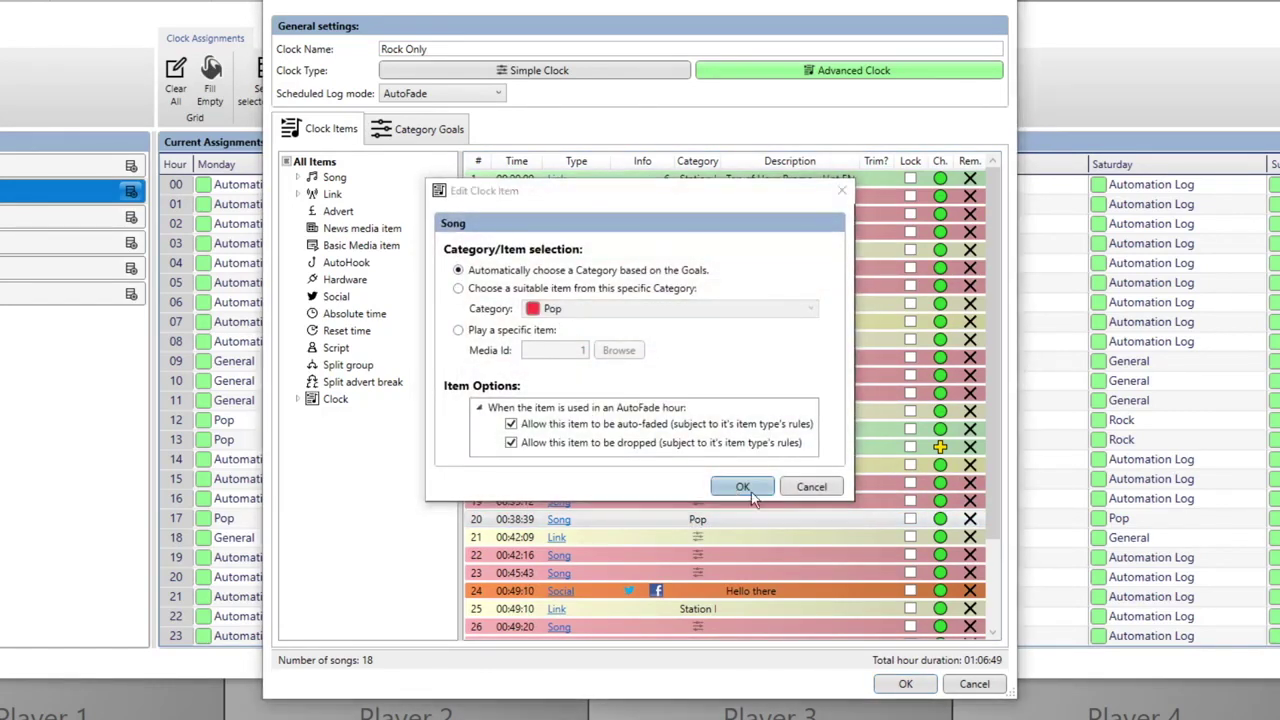
pyautogui.moveTo(1002, 506); pyautogui.dragTo(1004, 600)
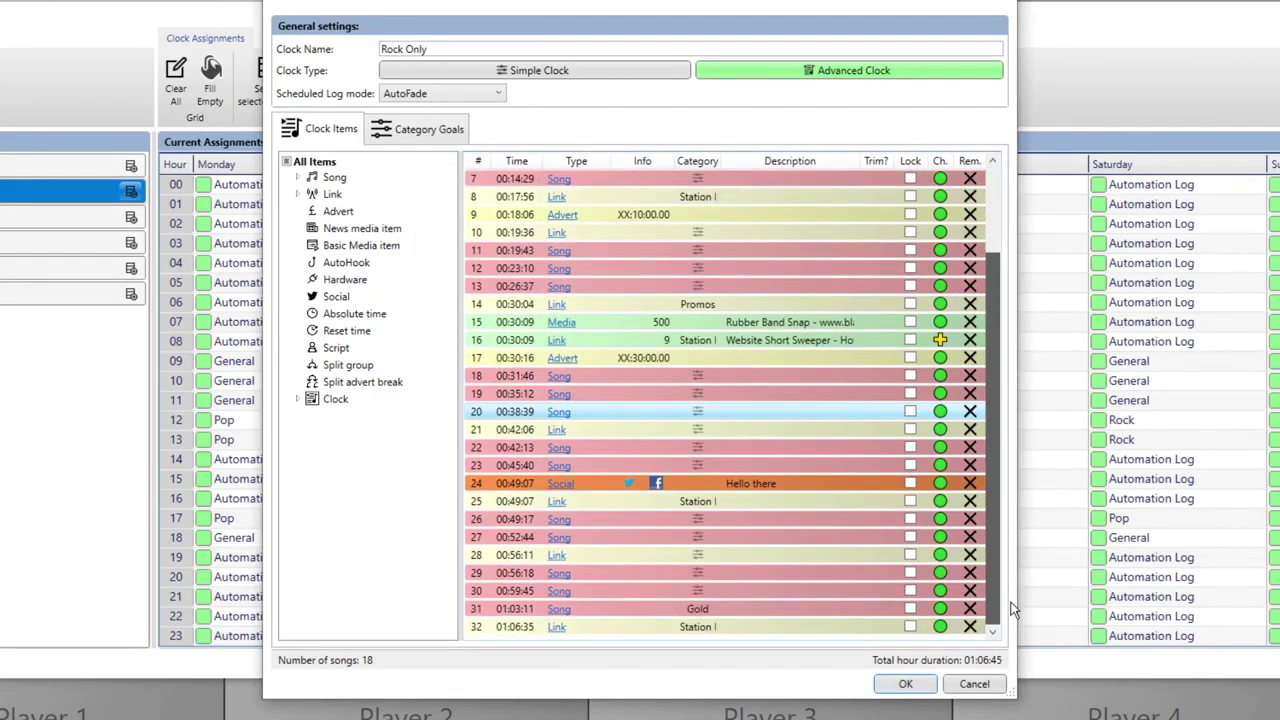
pyautogui.doubleClick(783, 614)
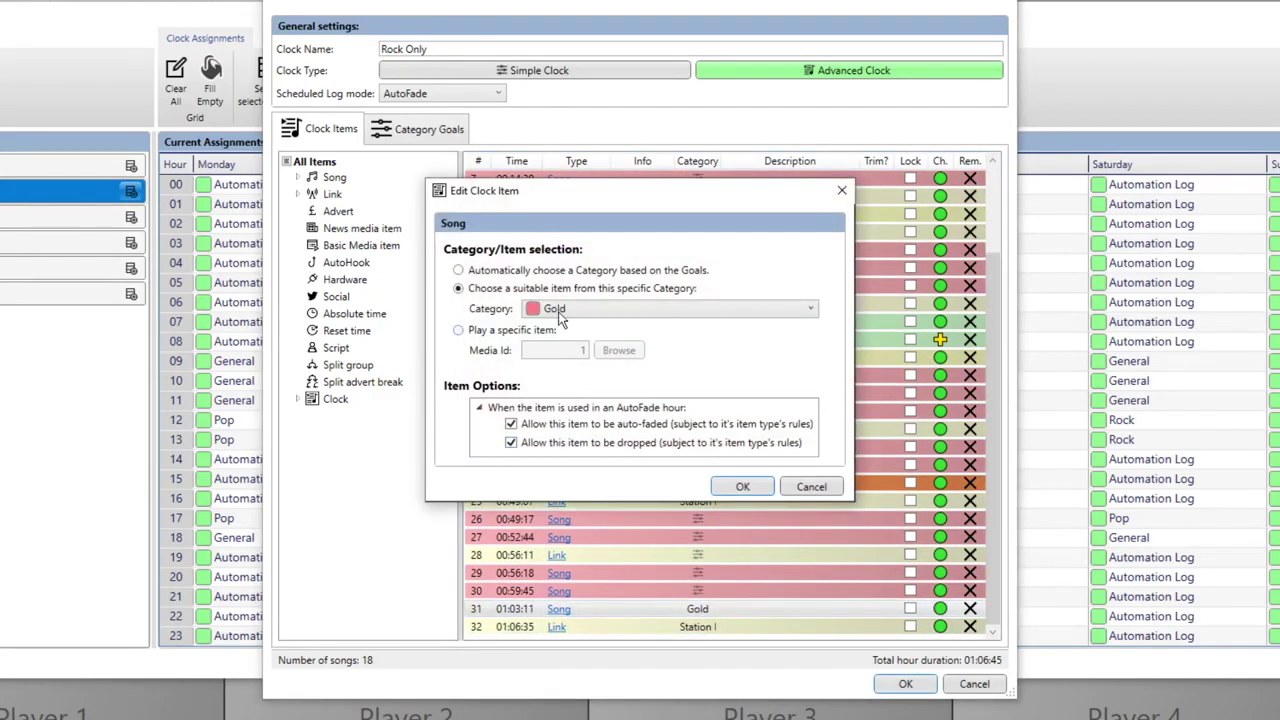
pyautogui.click(510, 272)
pyautogui.click(742, 487)
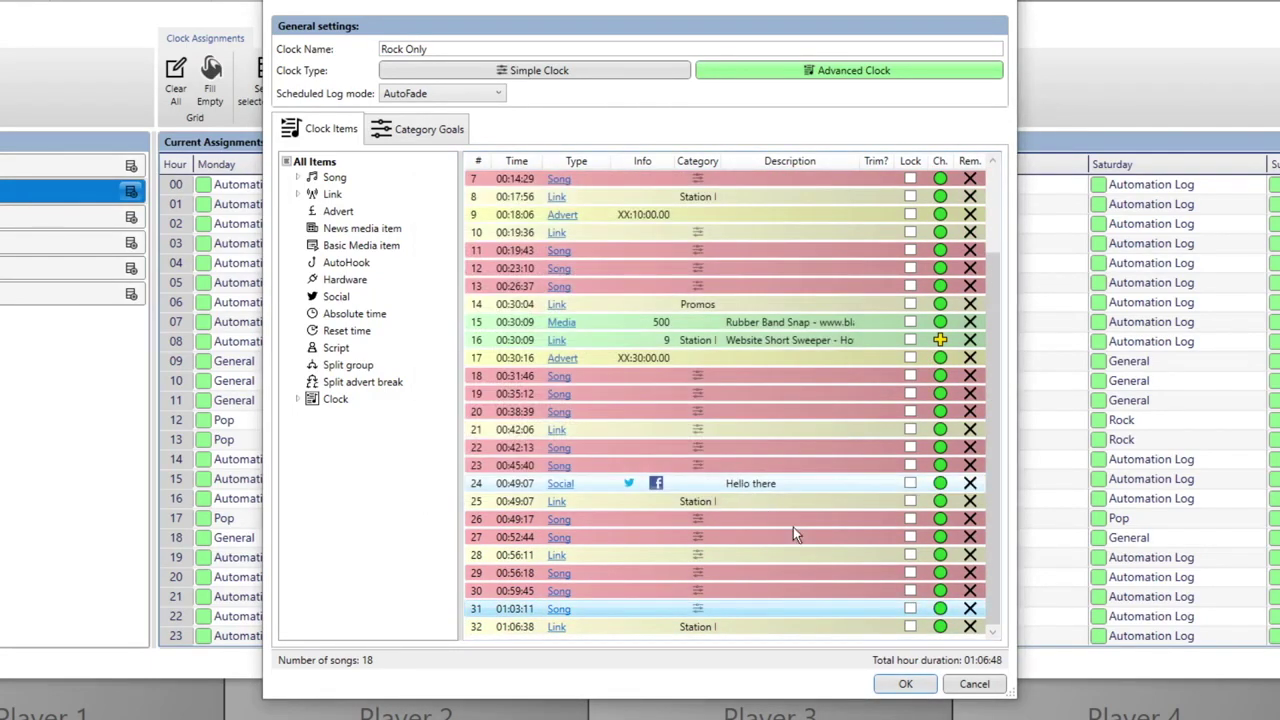
pyautogui.moveTo(992, 556); pyautogui.dragTo(996, 466)
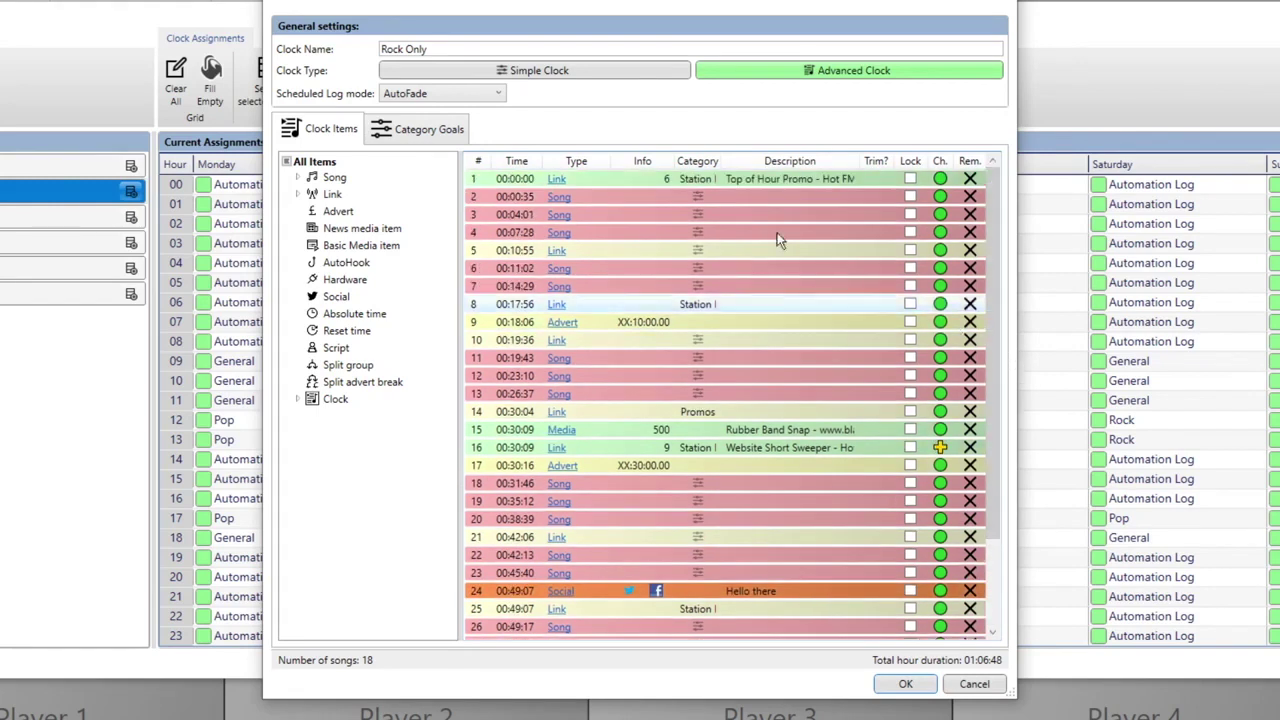
# Step: Set the clock's Rock goal weighting to 100 and all other song categories to 0, check the Rock rules, and save the clock
pyautogui.click(407, 134)
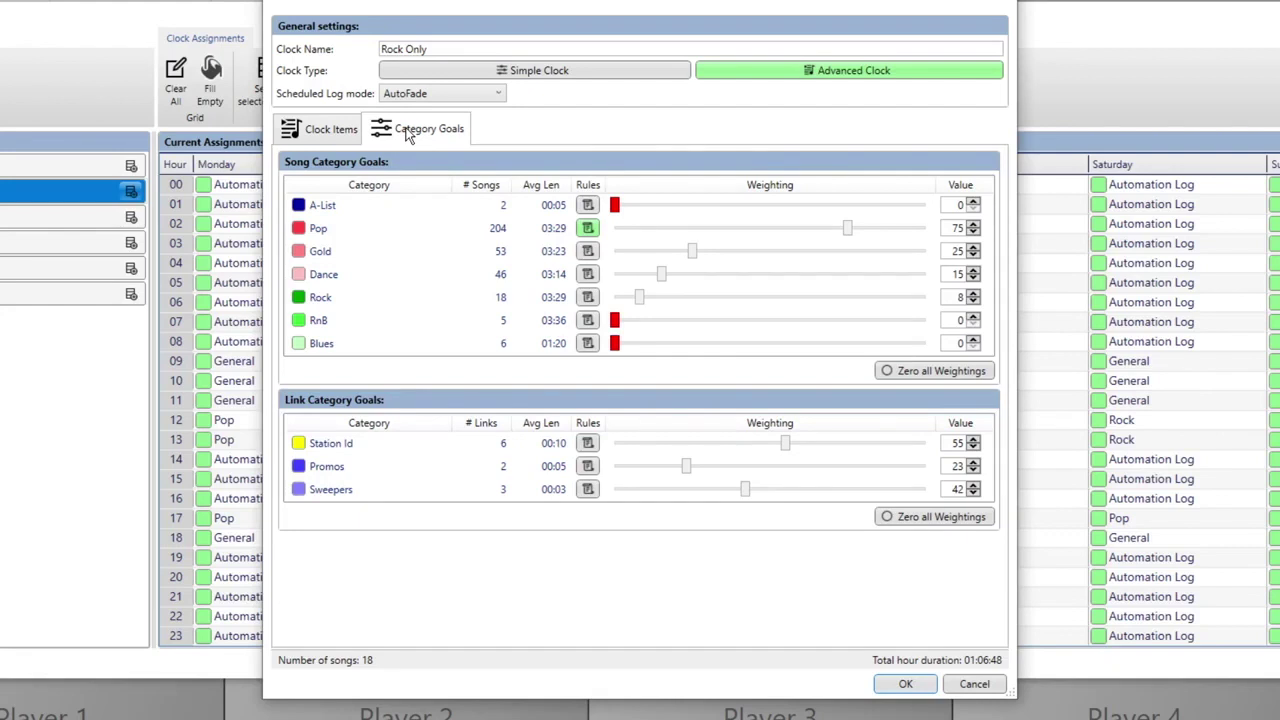
pyautogui.moveTo(849, 228); pyautogui.dragTo(583, 238)
pyautogui.moveTo(692, 251)
pyautogui.mouseDown()
pyautogui.moveTo(592, 262)
pyautogui.moveTo(596, 286)
pyautogui.moveTo(970, 305)
pyautogui.mouseUp()
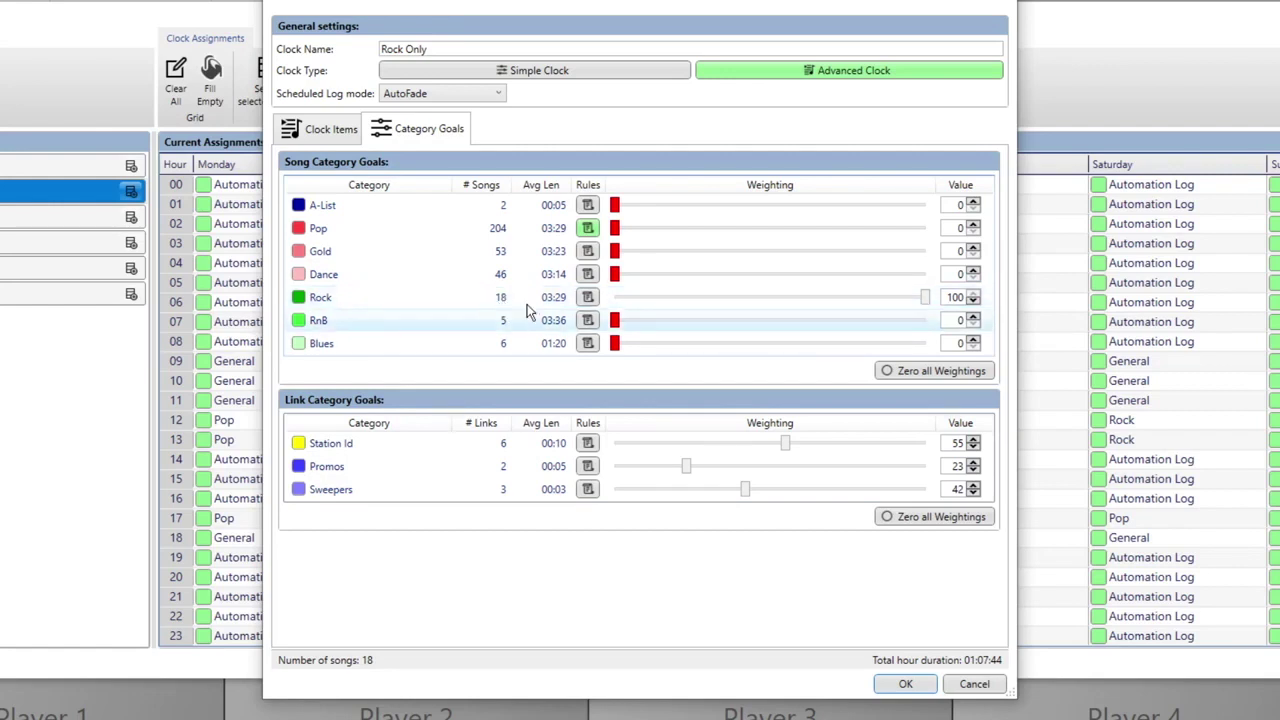
pyautogui.click(588, 297)
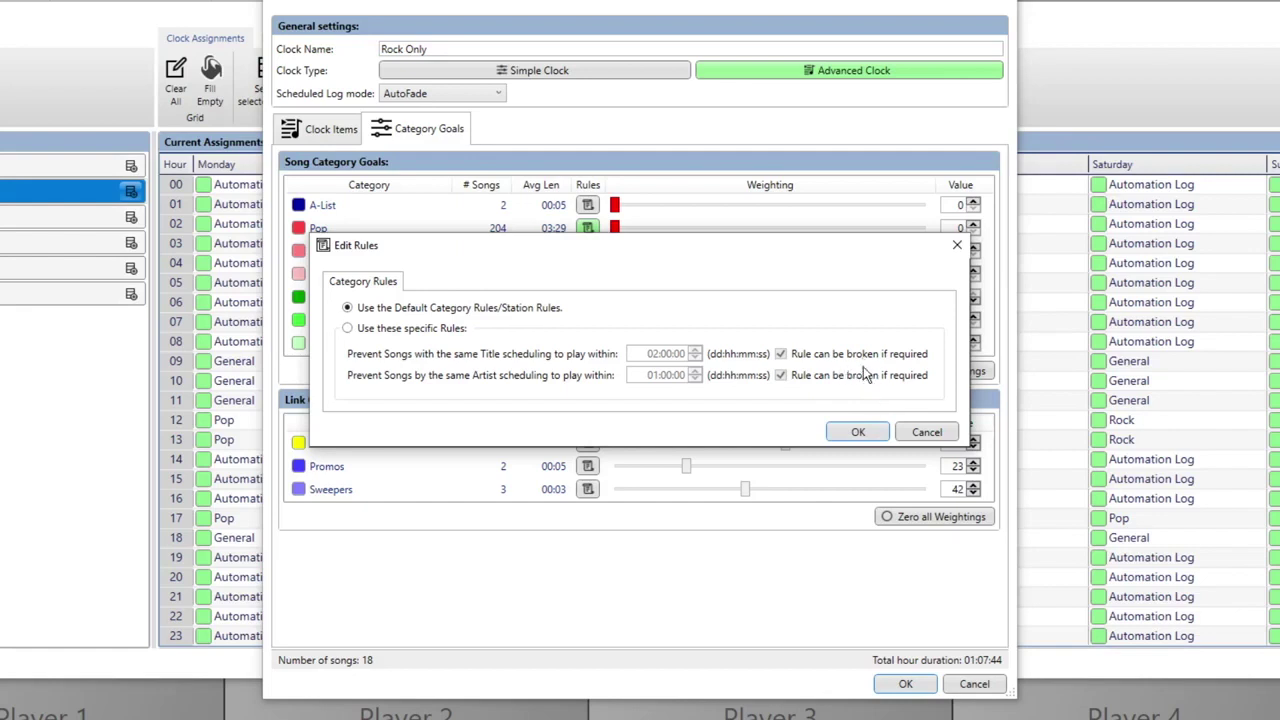
pyautogui.click(855, 432)
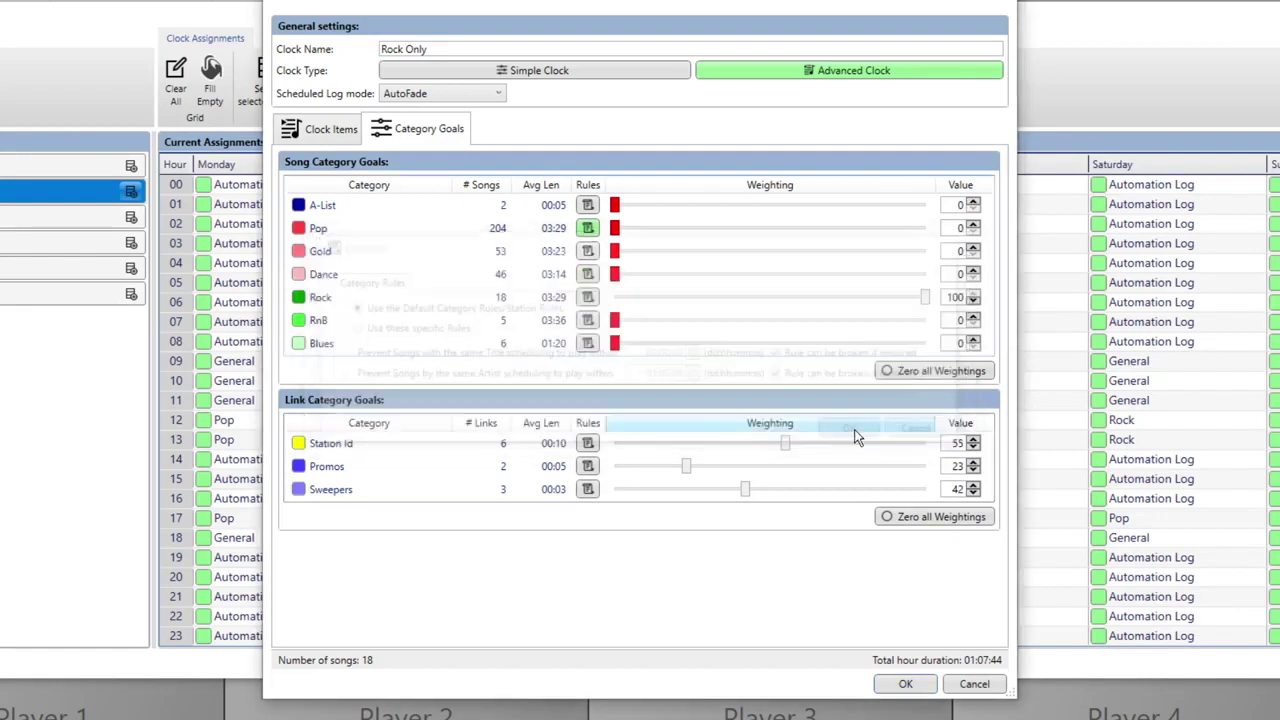
pyautogui.click(899, 686)
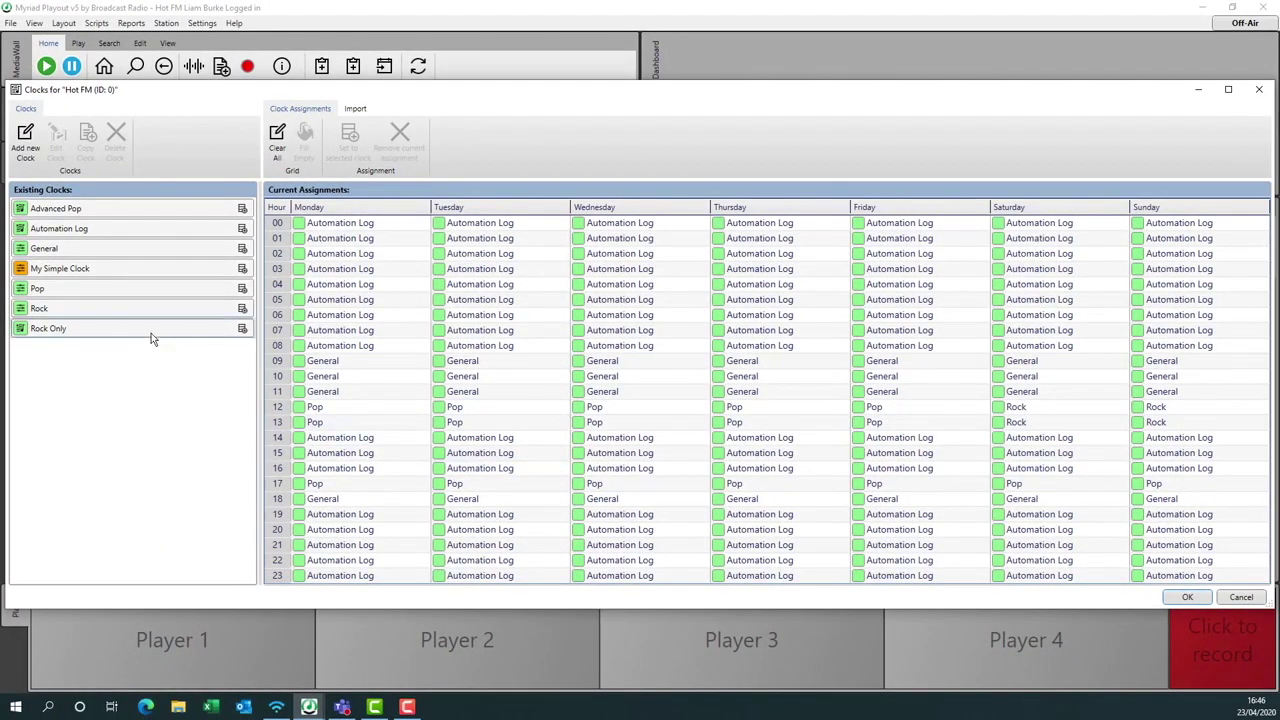
# Step: Assign the Rock Only clock to hour 20 on every day of the week
pyautogui.click(150, 332)
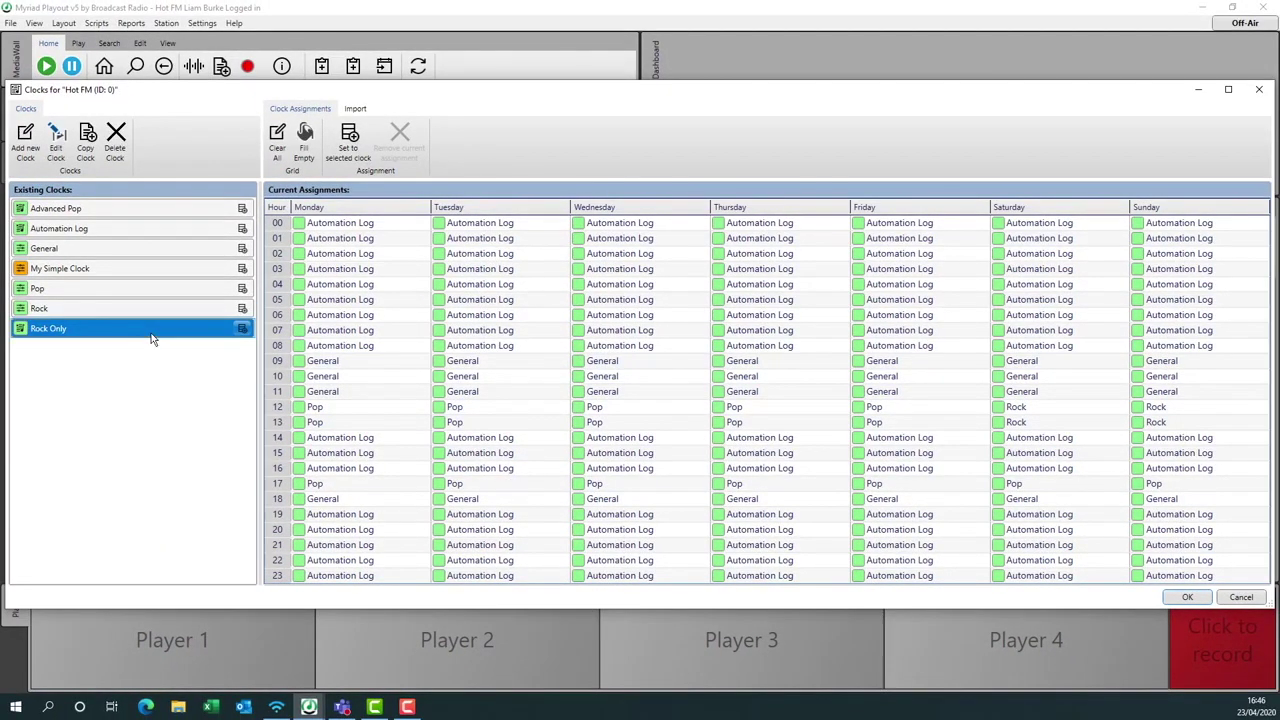
pyautogui.click(279, 531)
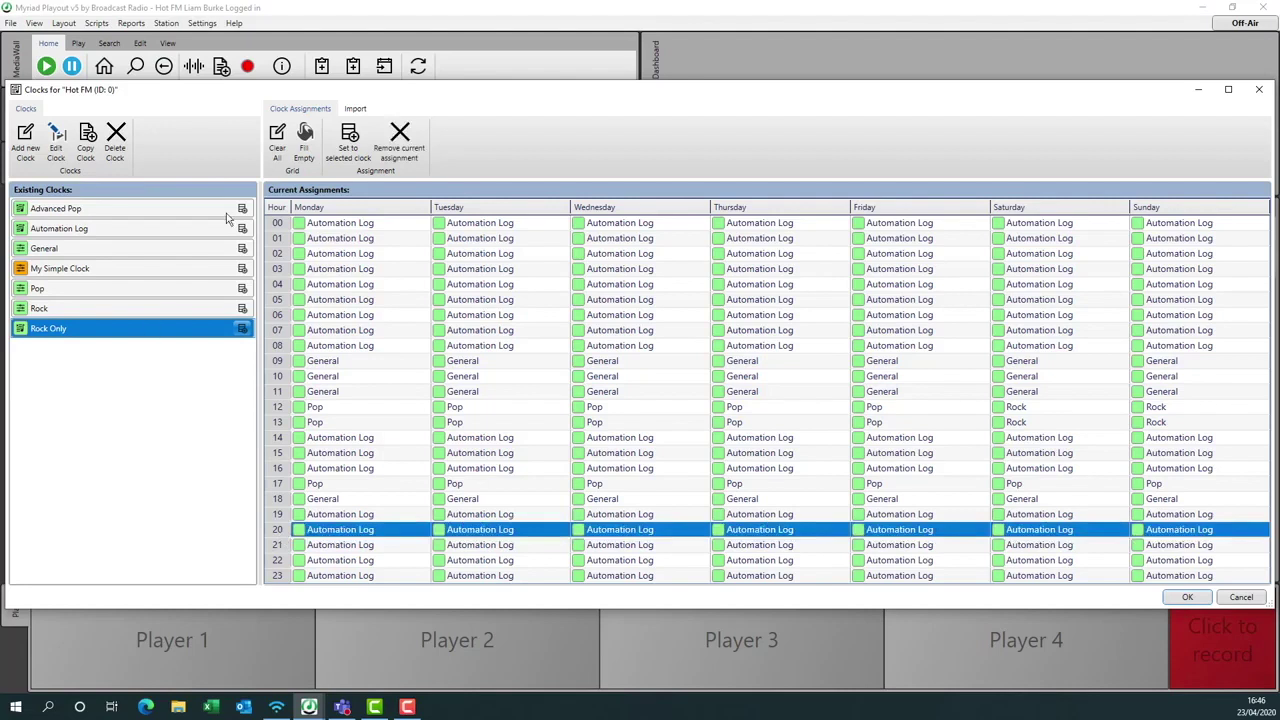
pyautogui.click(350, 145)
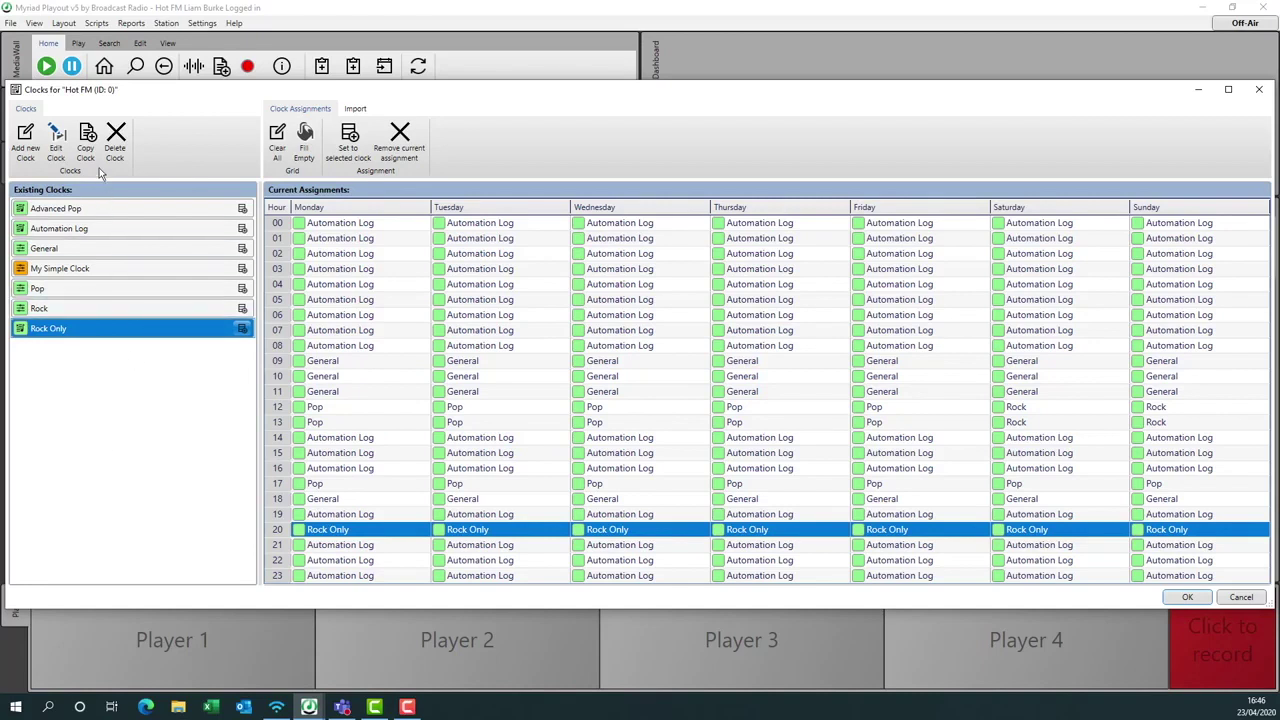
# Step: Create a copy of the Rock Only clock and name it "Pop Only"
pyautogui.click(97, 310)
pyautogui.click(97, 334)
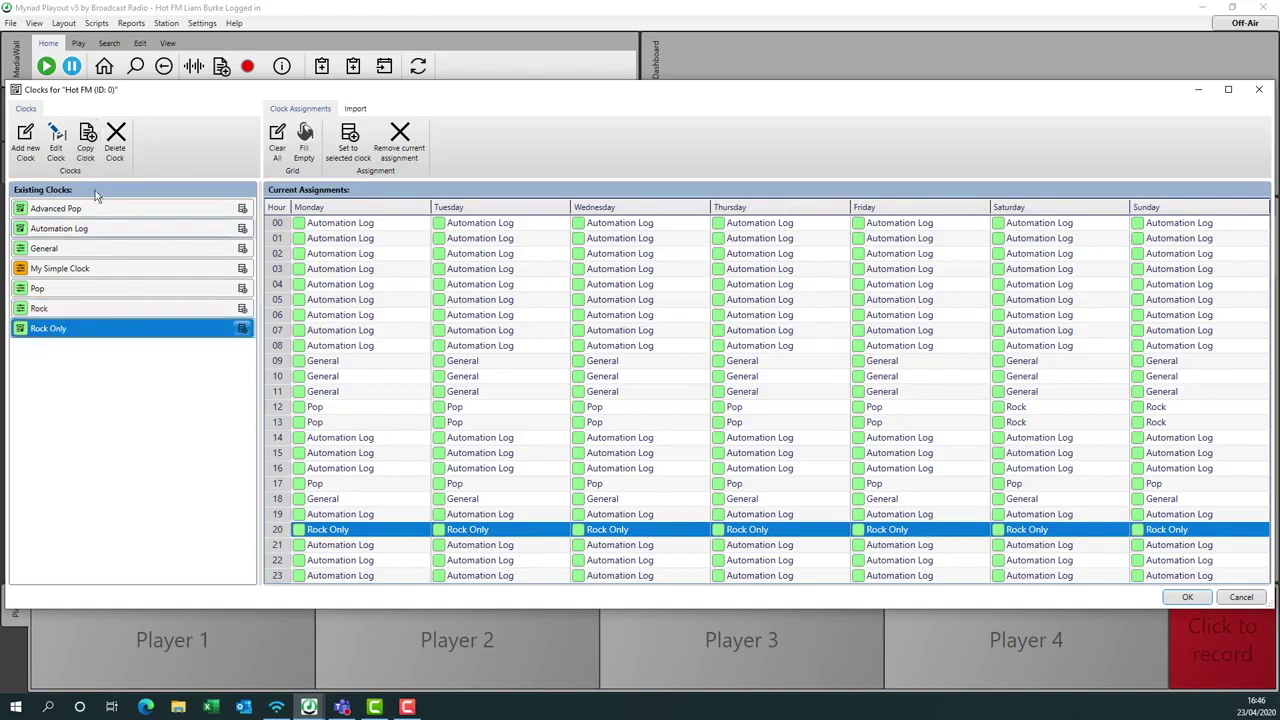
pyautogui.click(86, 140)
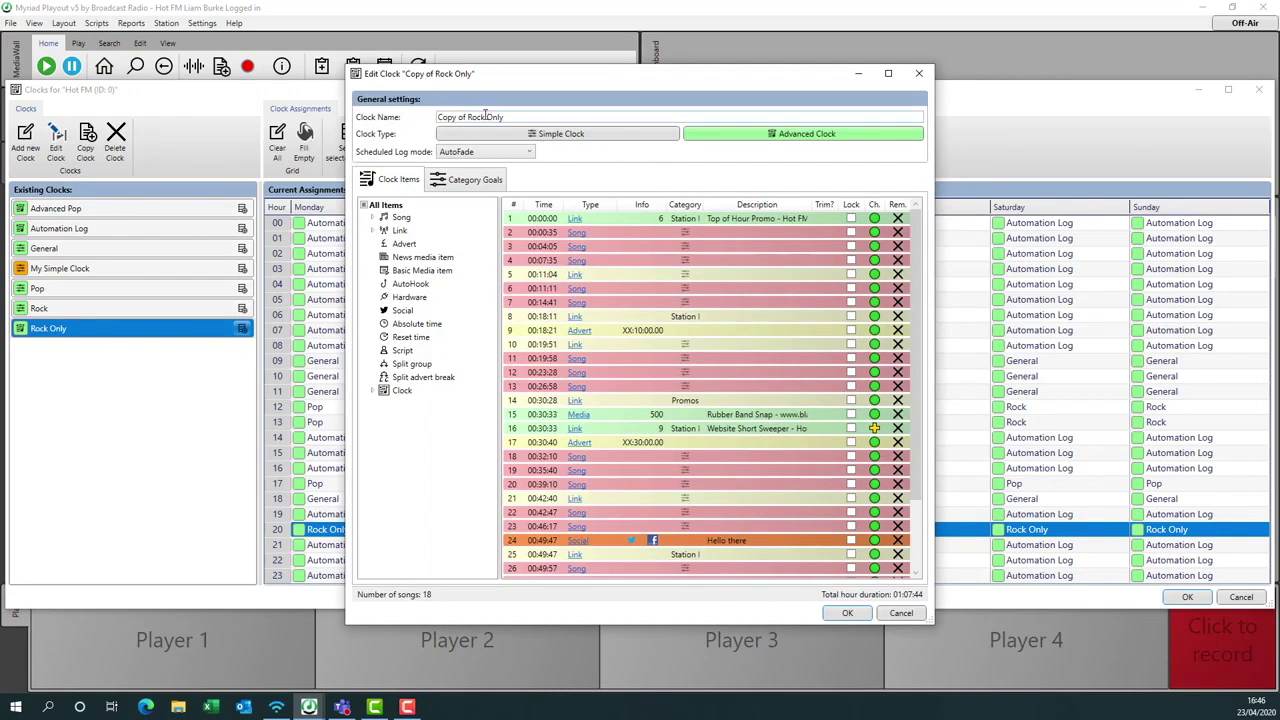
pyautogui.tripleClick(485, 117)
pyautogui.write('Pop')
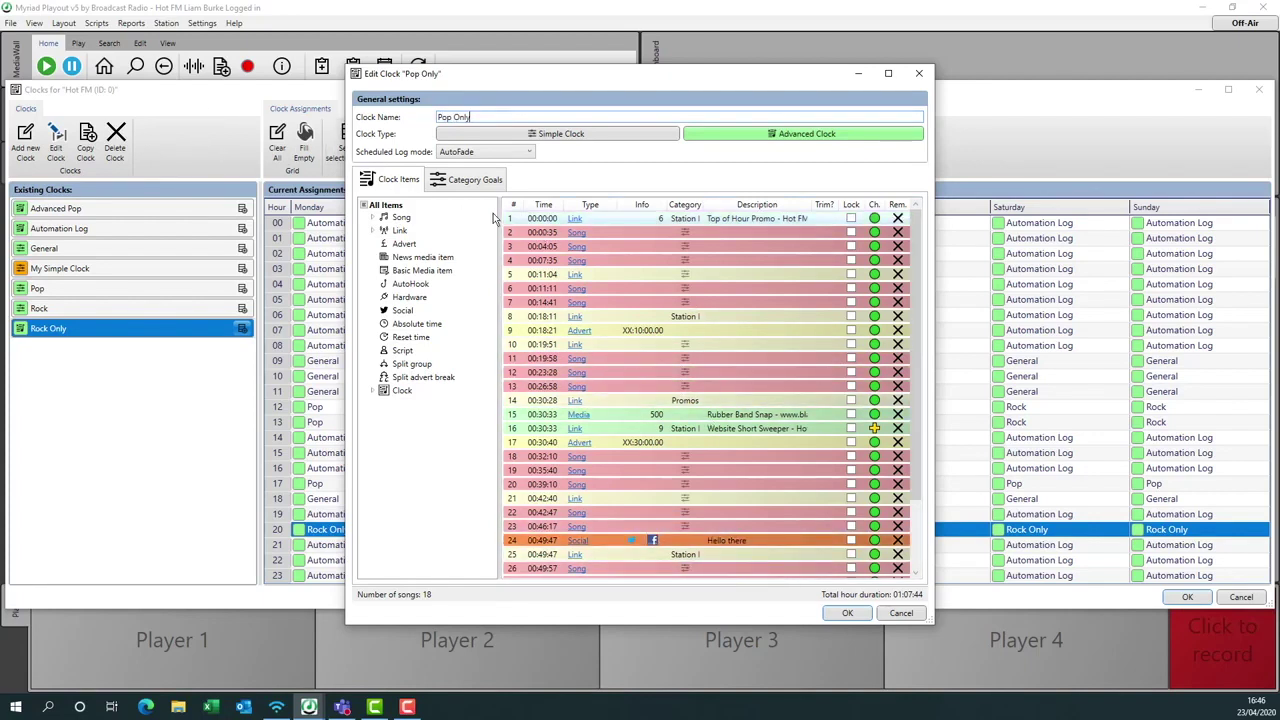
# Step: Set the Pop weighting to 100 and Rock to 0, check the Pop category rules, and save the Pop Only clock
pyautogui.click(466, 179)
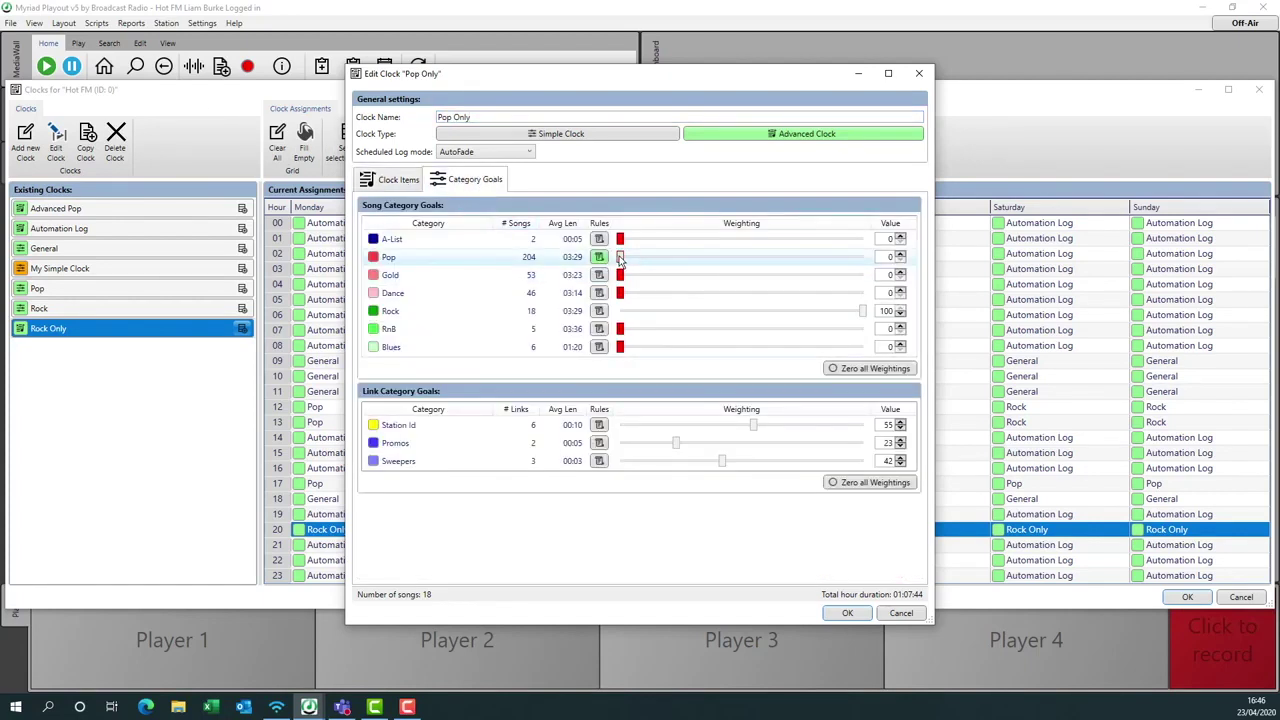
pyautogui.moveTo(620, 258); pyautogui.dragTo(862, 257)
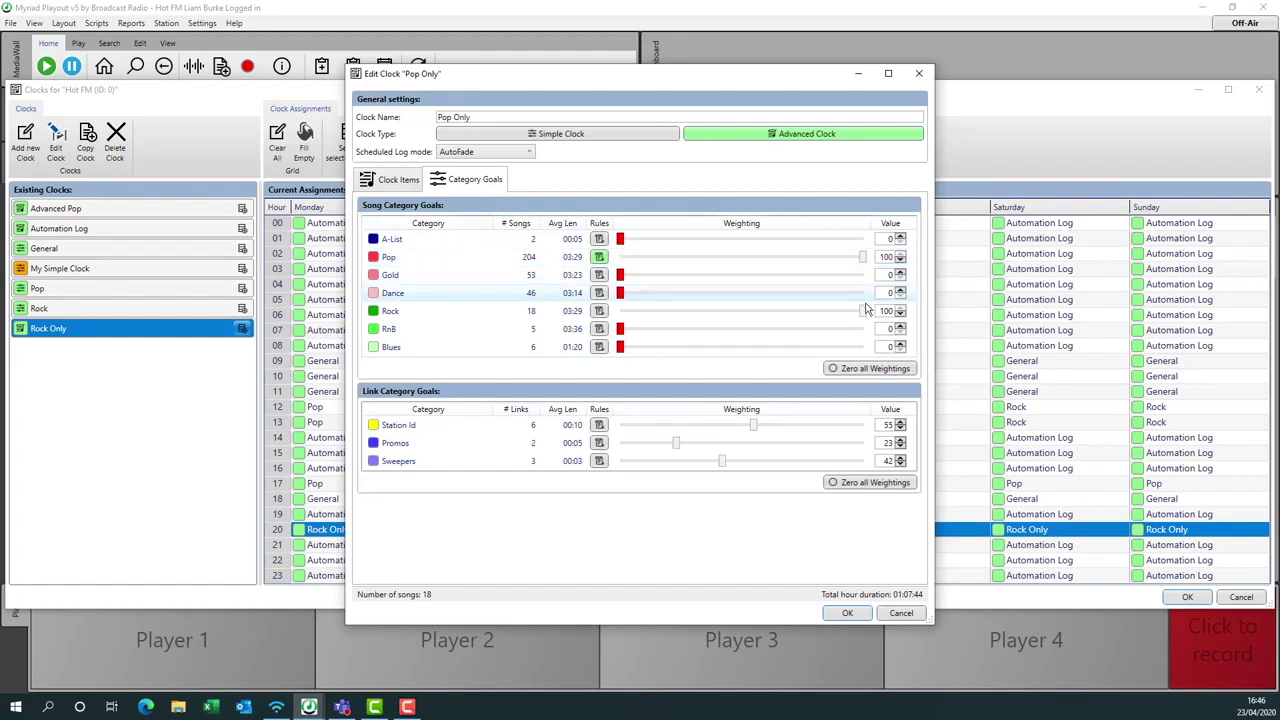
pyautogui.moveTo(855, 318); pyautogui.dragTo(620, 318)
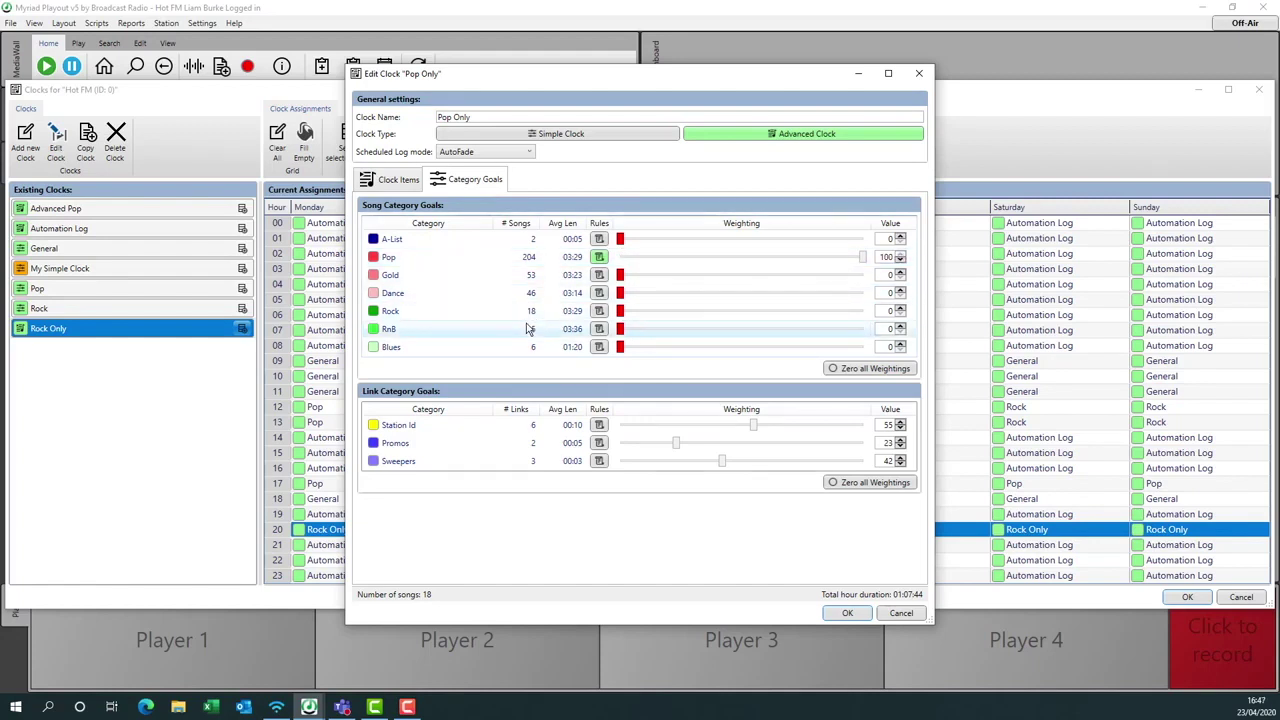
pyautogui.click(600, 258)
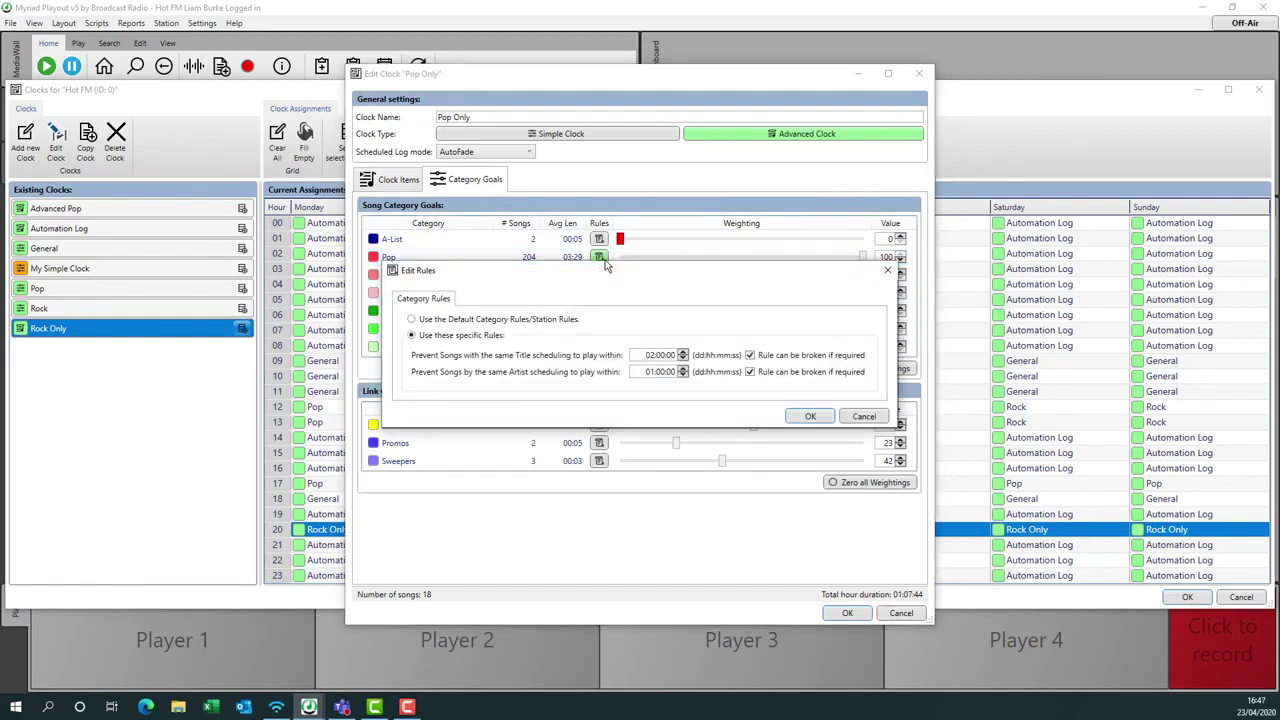
pyautogui.click(812, 417)
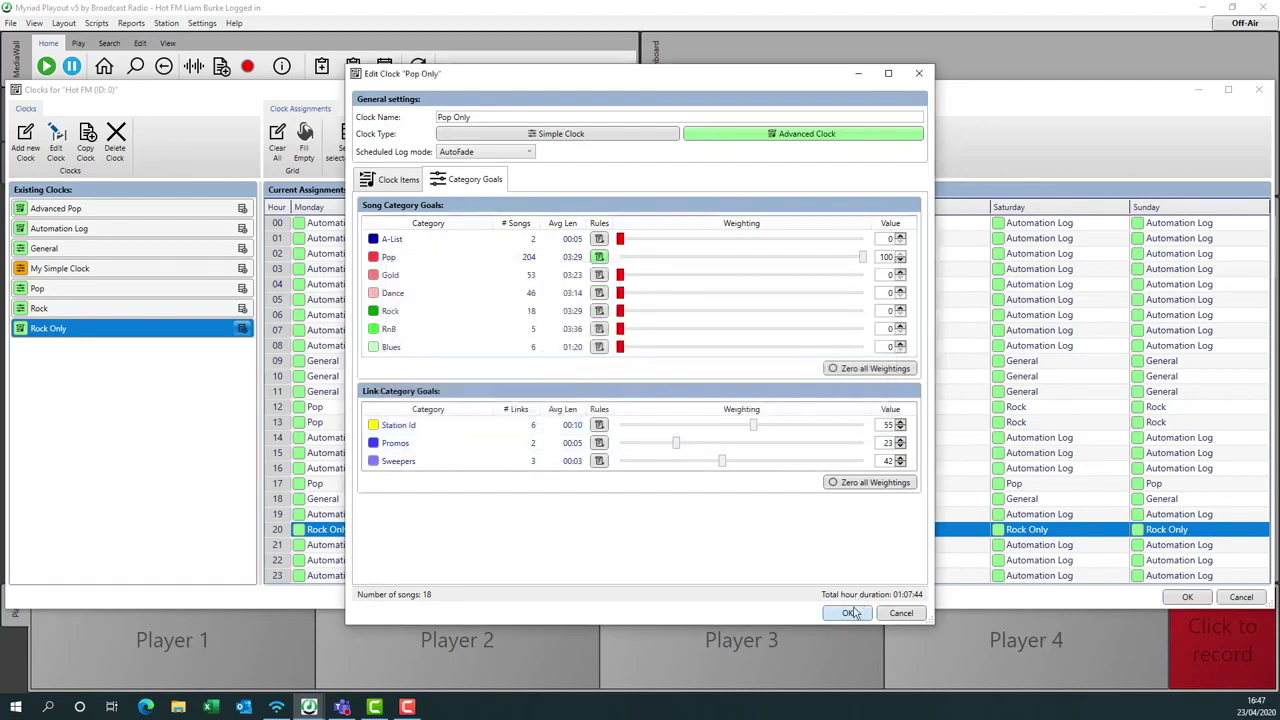
pyautogui.click(848, 613)
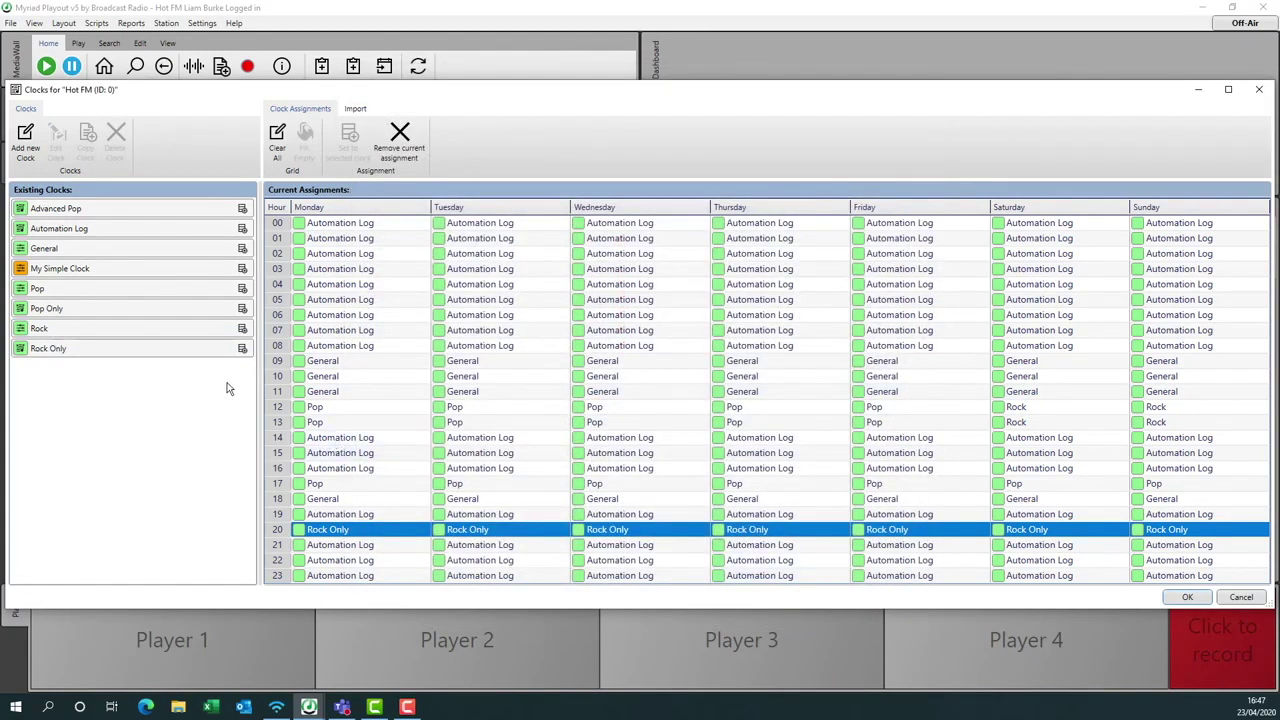
# Step: Assign the Pop Only clock to hour 21 on every day of the week
pyautogui.click(288, 544)
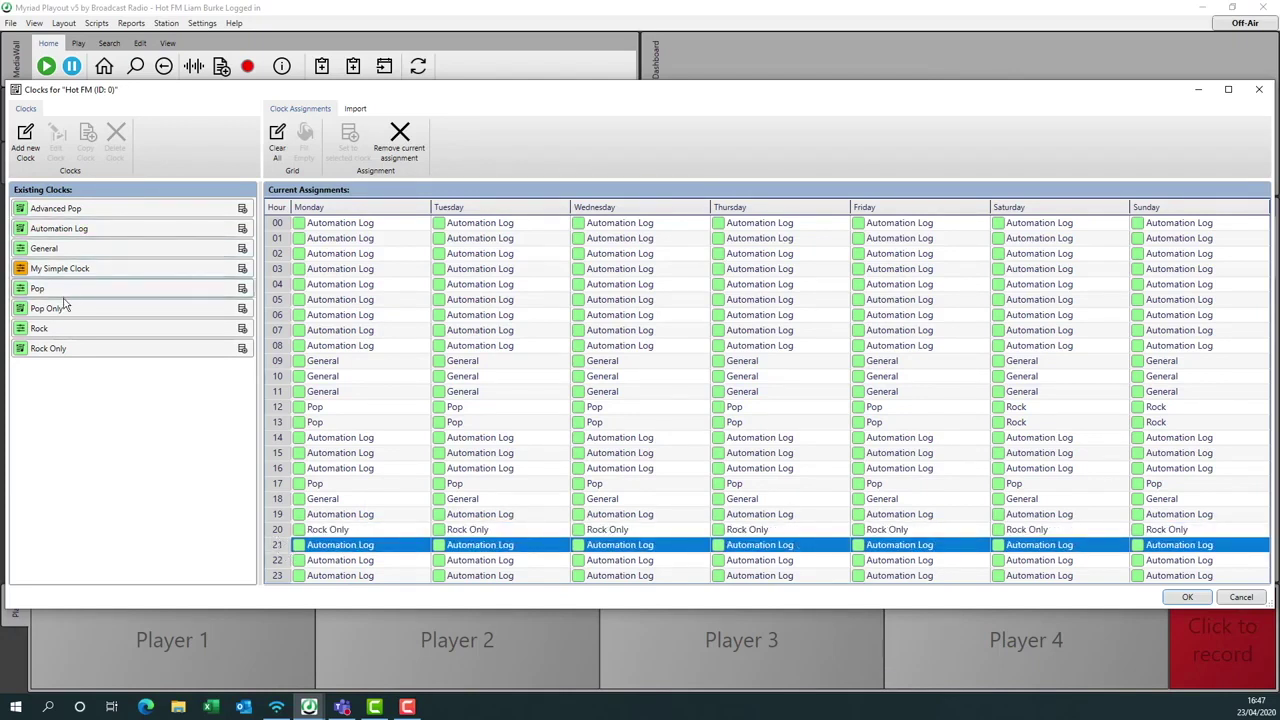
pyautogui.click(91, 306)
pyautogui.click(344, 136)
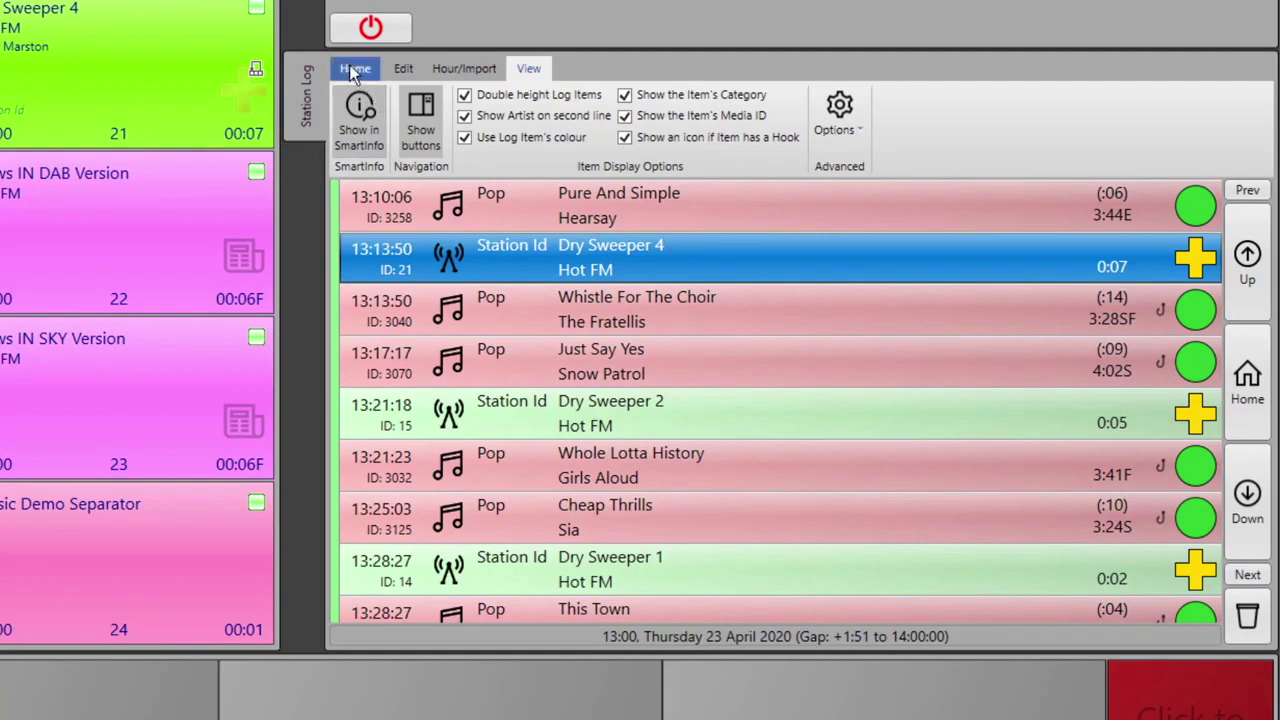
# Step: Go to Friday 24 April 2020 at 13:00 in the Station Log and fill the 14:00 hour
pyautogui.click(355, 68)
pyautogui.click(389, 118)
pyautogui.click(767, 388)
pyautogui.click(905, 502)
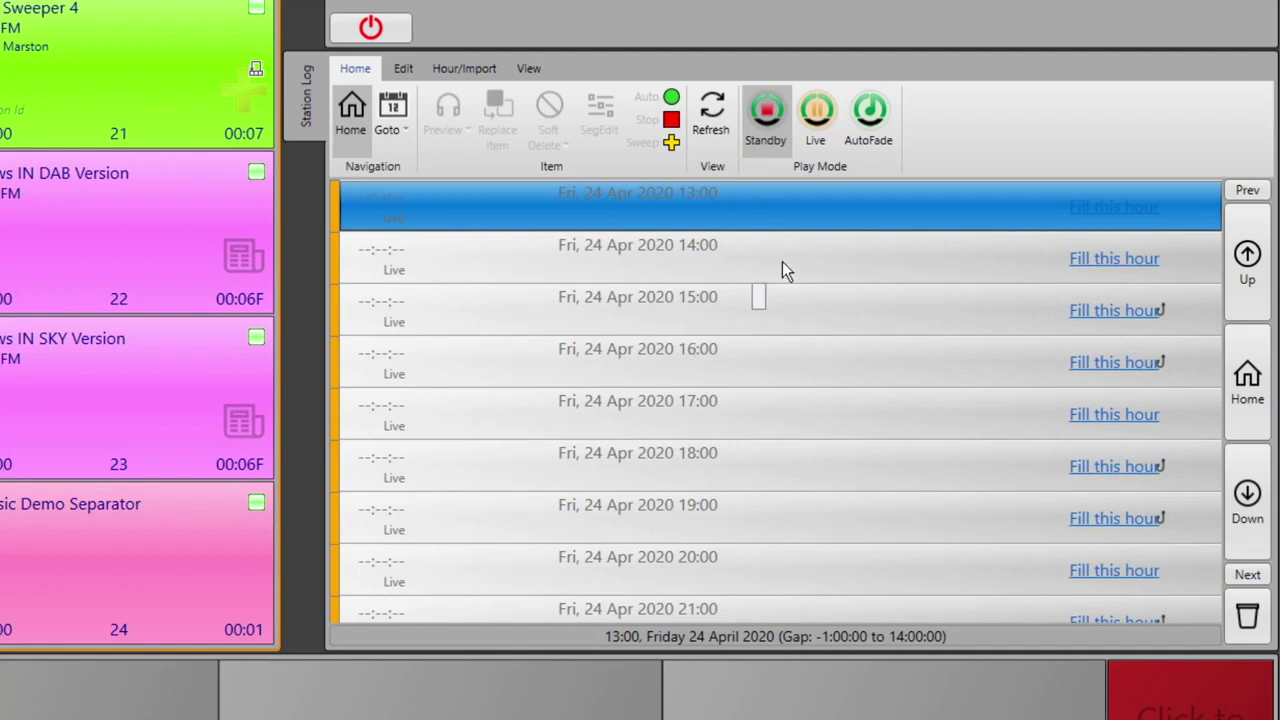
pyautogui.click(1087, 262)
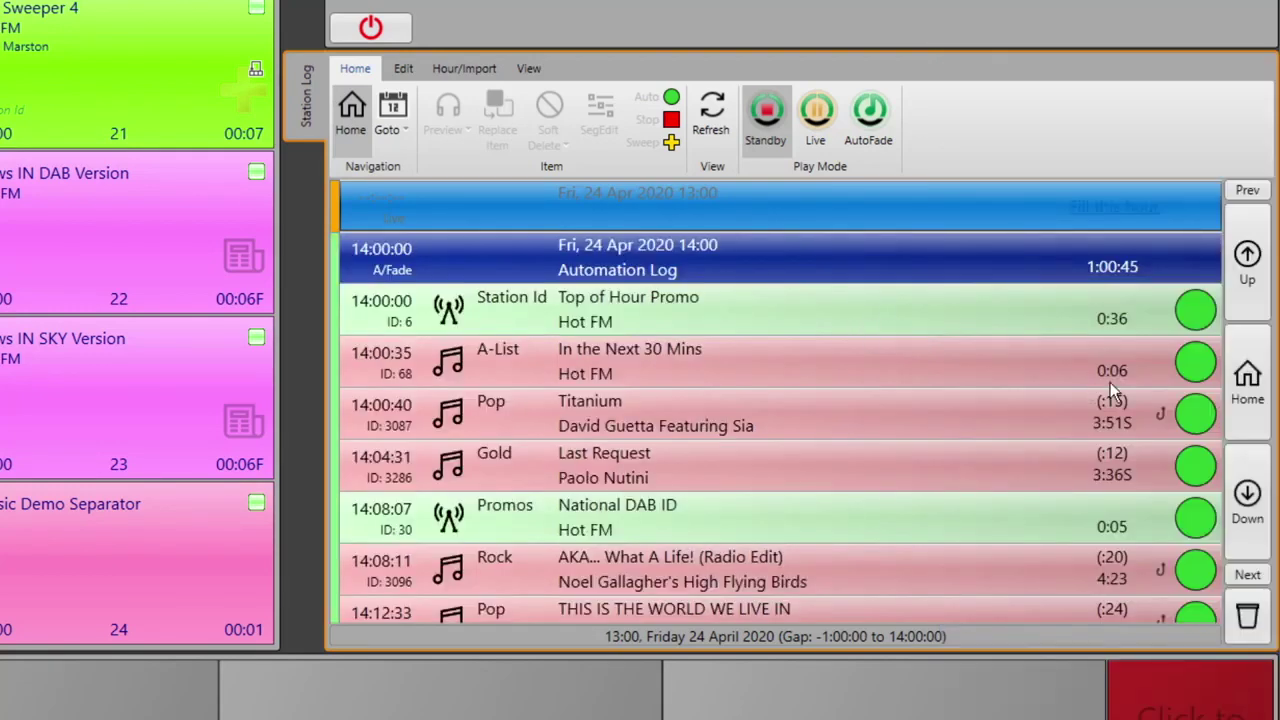
# Step: Go to 20:00 on Friday 24 April 2020 in the log and fill that hour
pyautogui.click(388, 110)
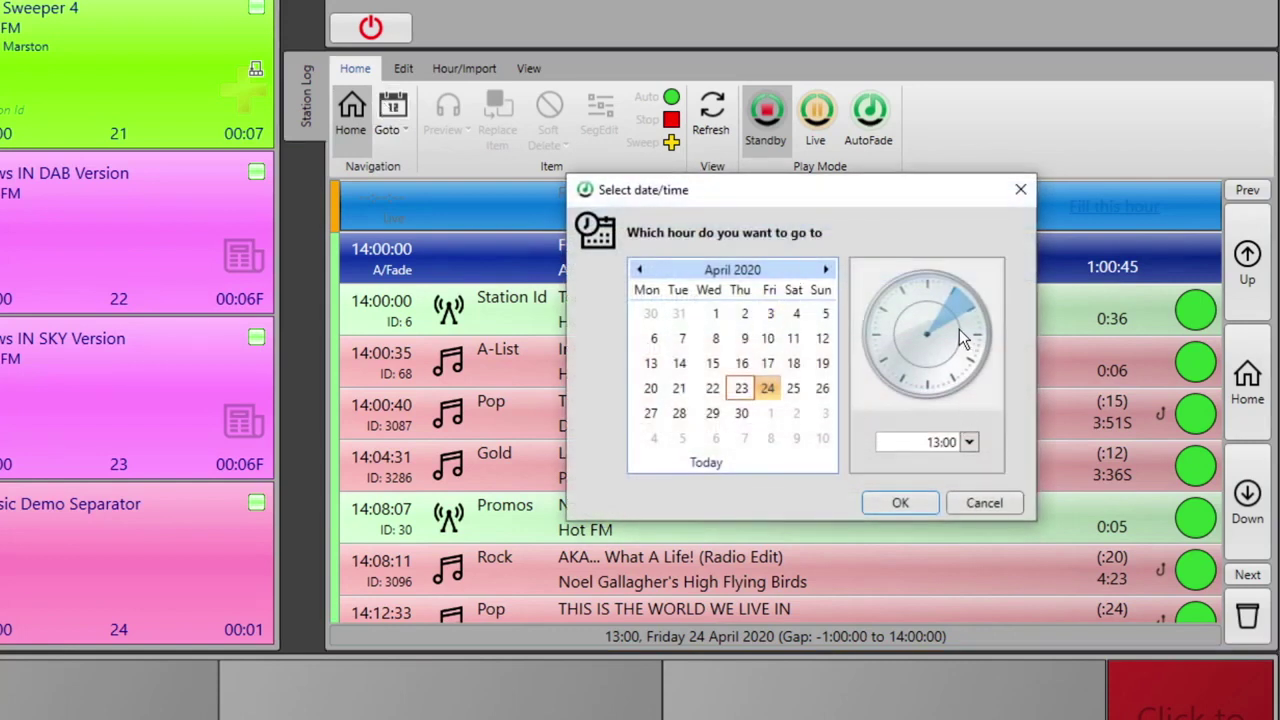
pyautogui.click(892, 372)
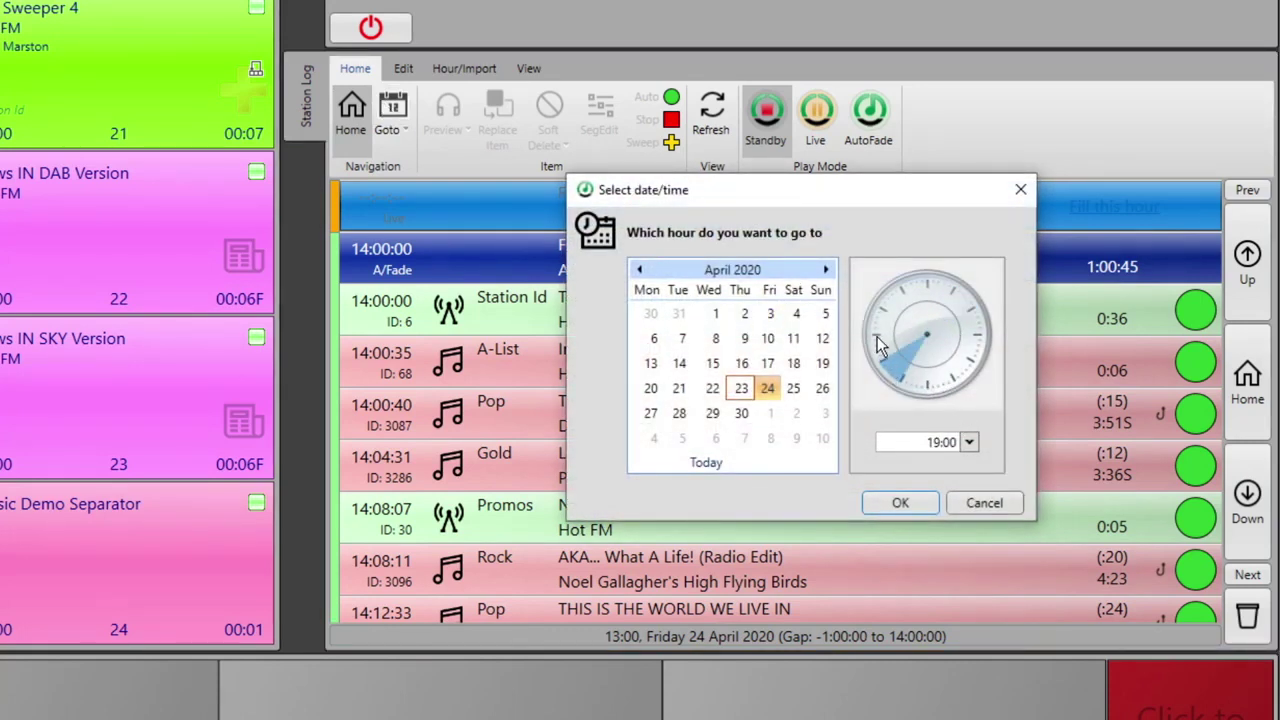
pyautogui.click(884, 347)
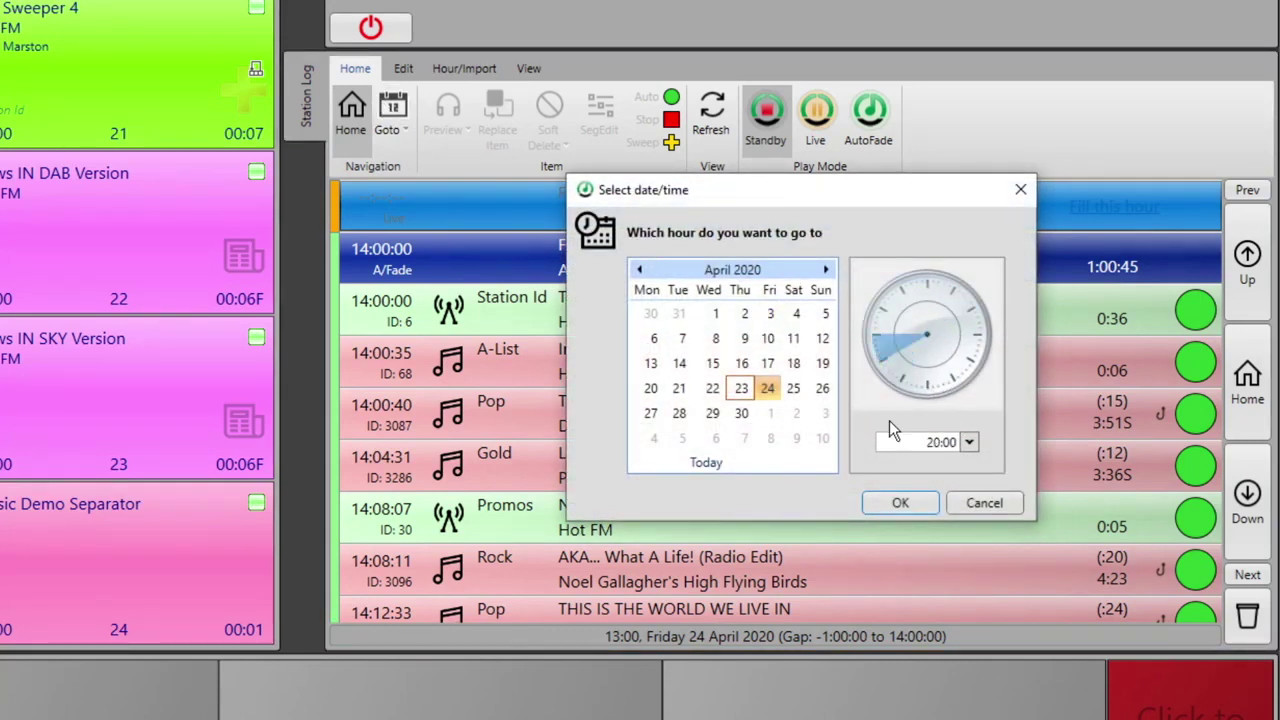
pyautogui.click(903, 508)
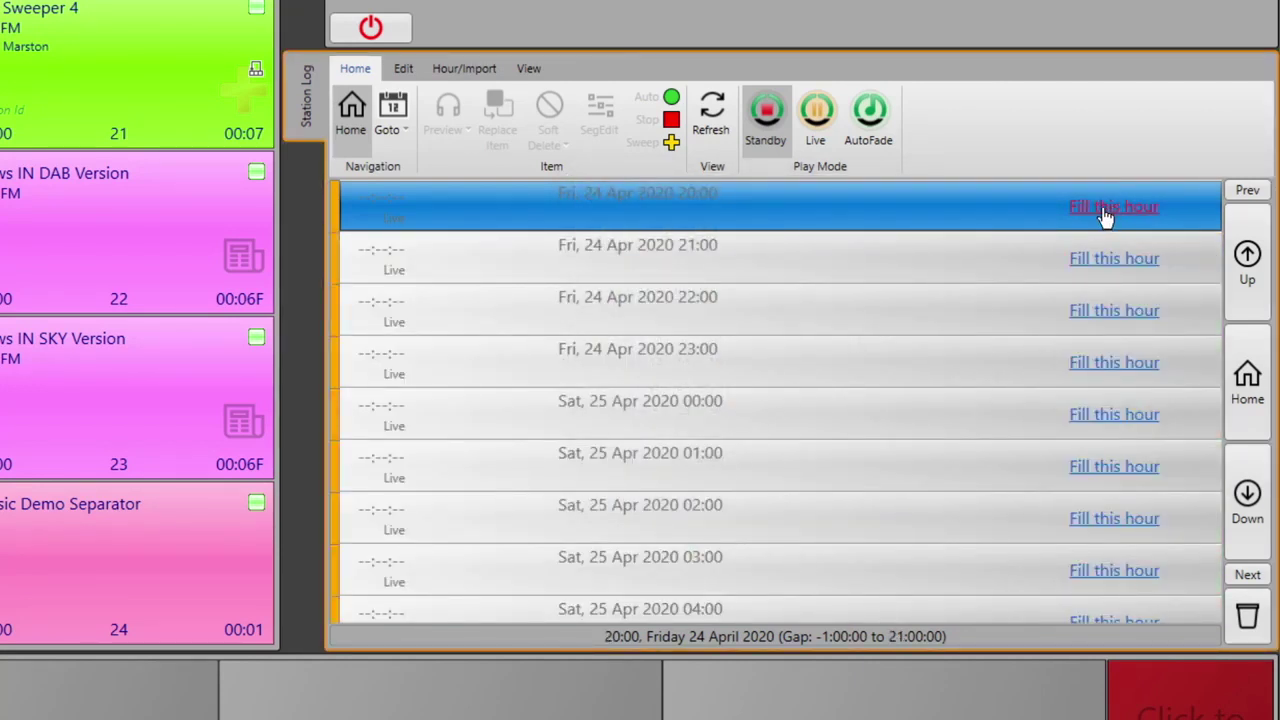
pyautogui.click(1110, 208)
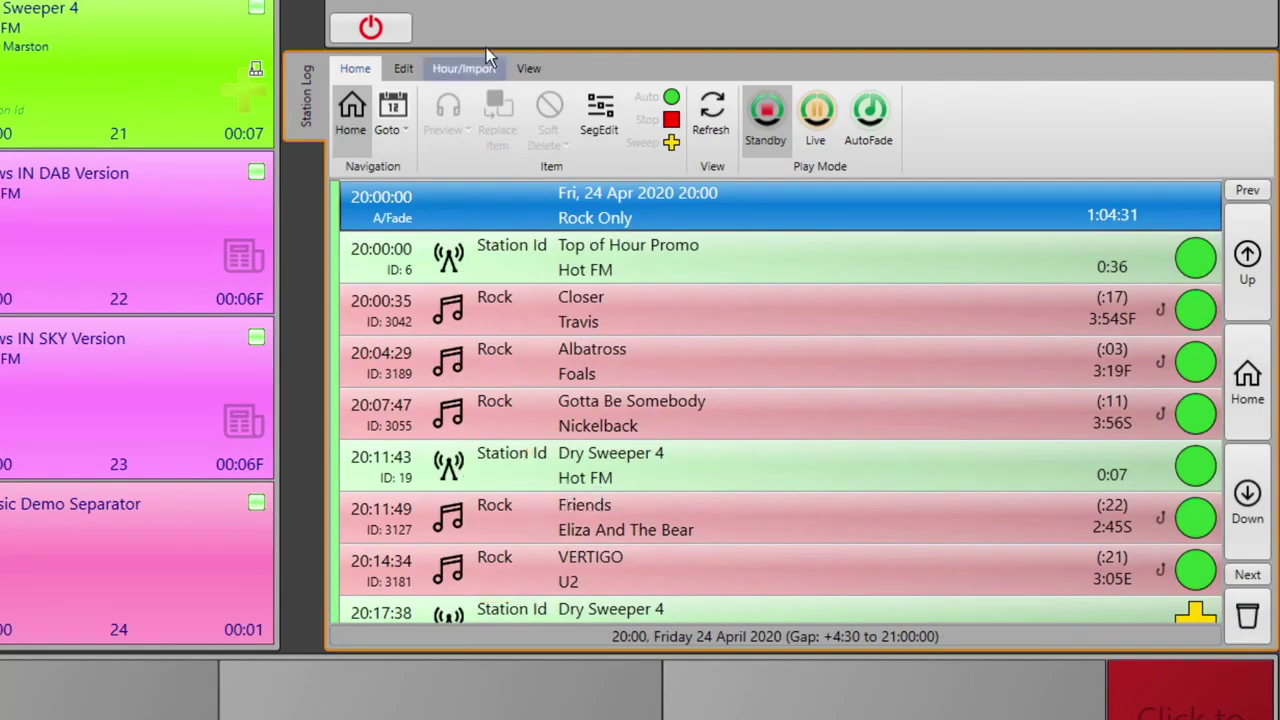
# Step: Schedule the log for 24 April 2020 from 00:00:00 to 23:59:59
pyautogui.click(472, 70)
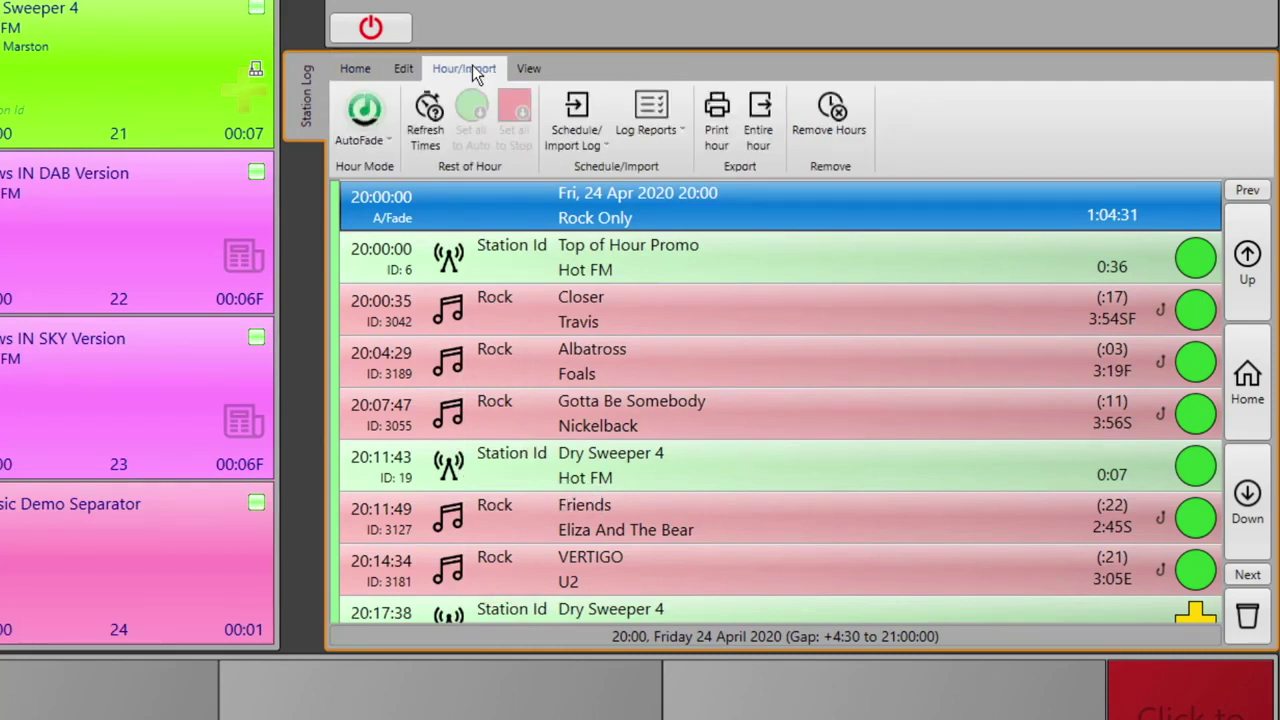
pyautogui.click(578, 110)
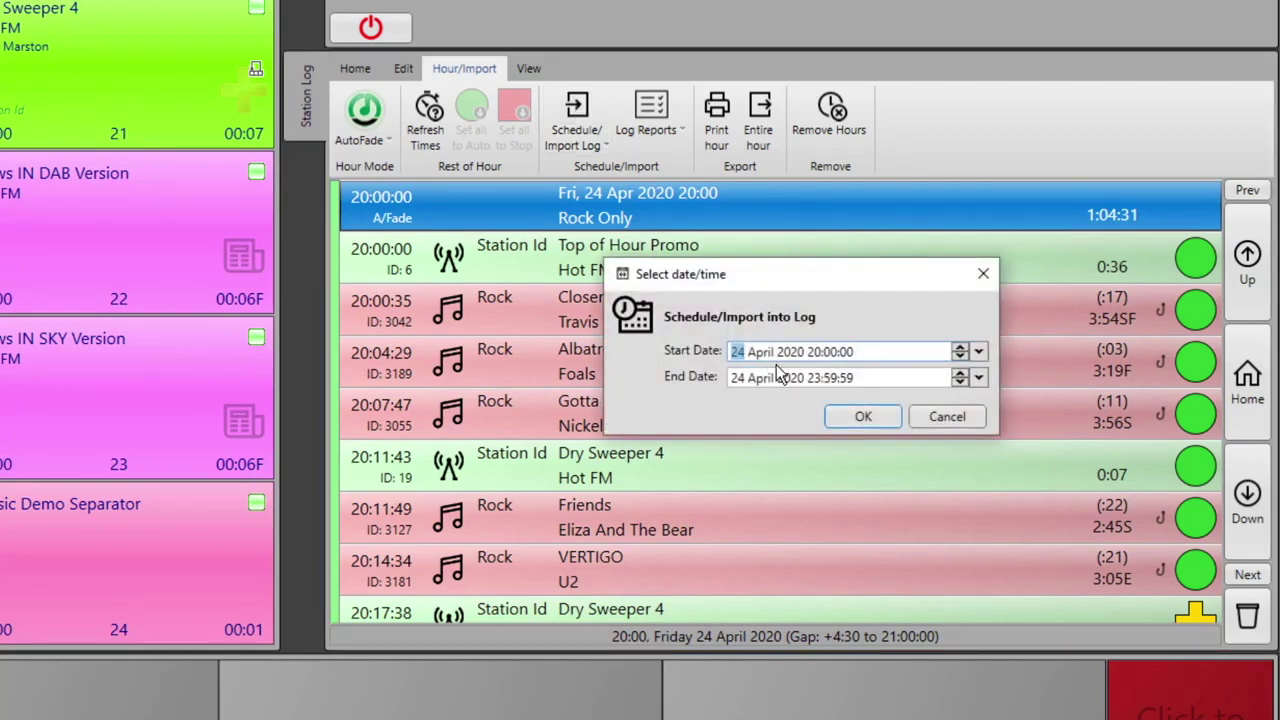
pyautogui.click(817, 352)
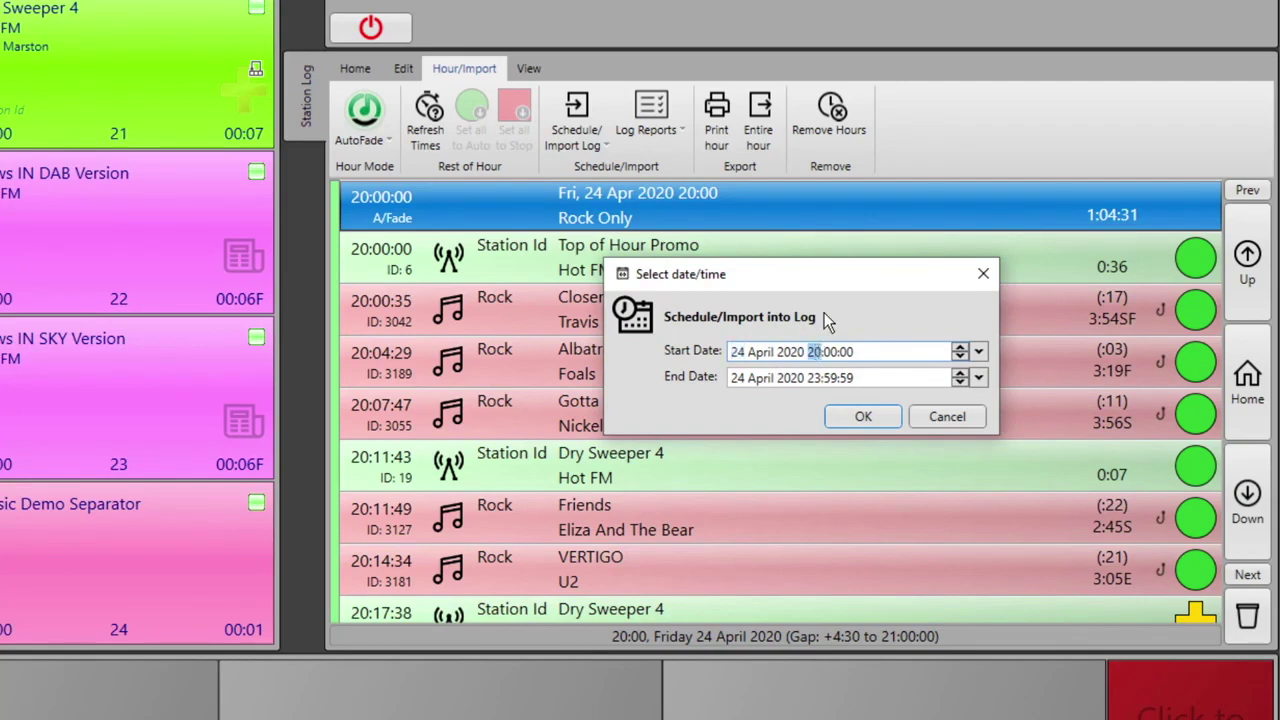
pyautogui.write('00')
pyautogui.click(860, 418)
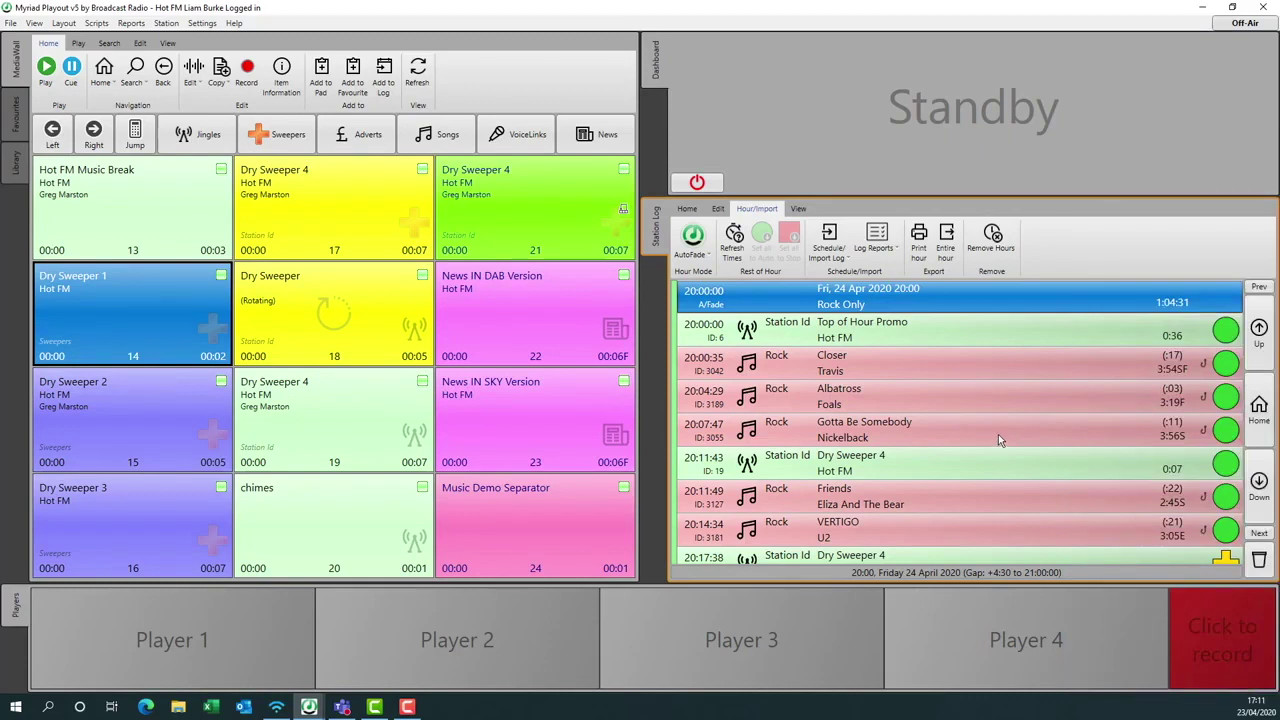
# Step: Go to the 21:00 hour on Friday 24 April 2020 in the log and look through its scheduled items
pyautogui.click(1259, 535)
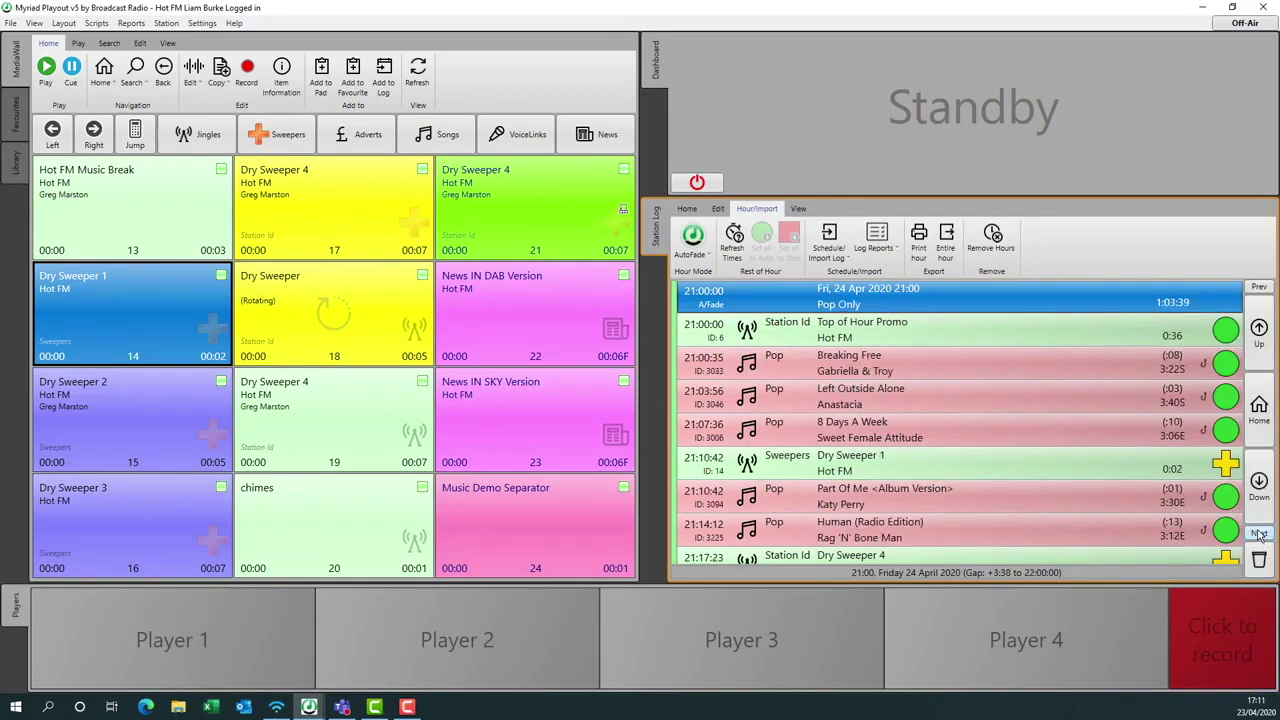
pyautogui.click(829, 415)
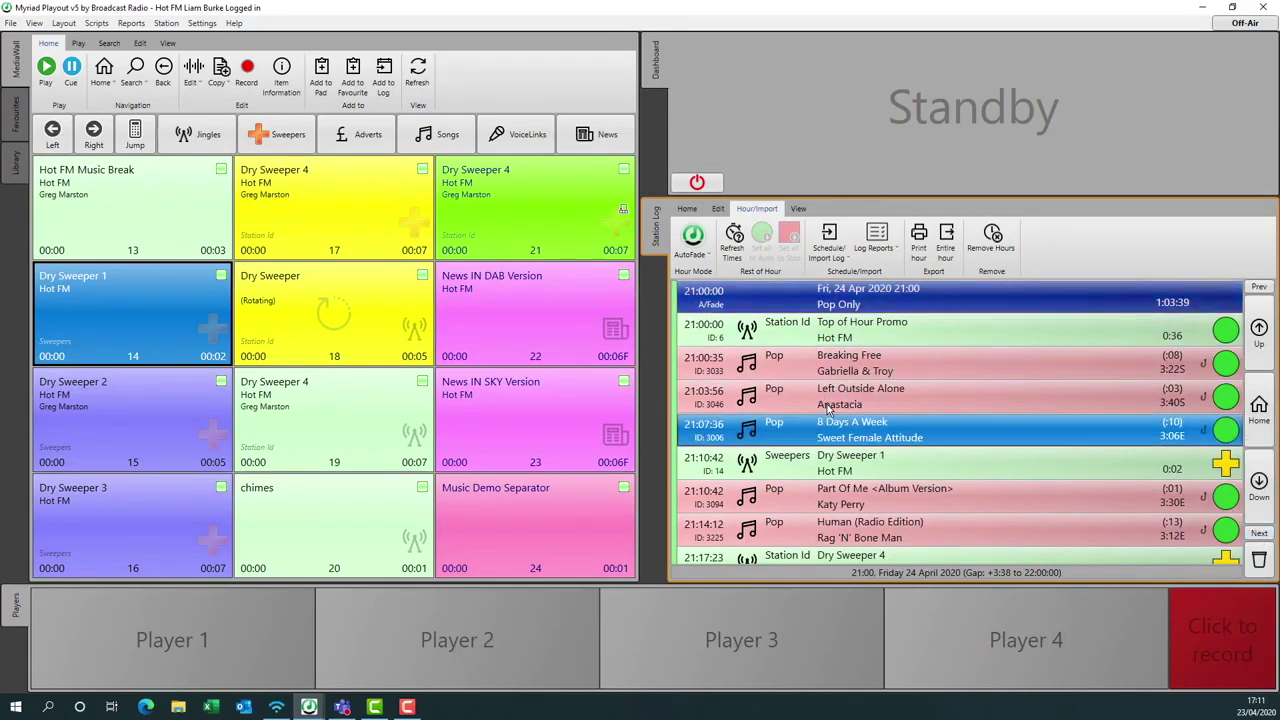
pyautogui.scroll(-5, 829, 410)
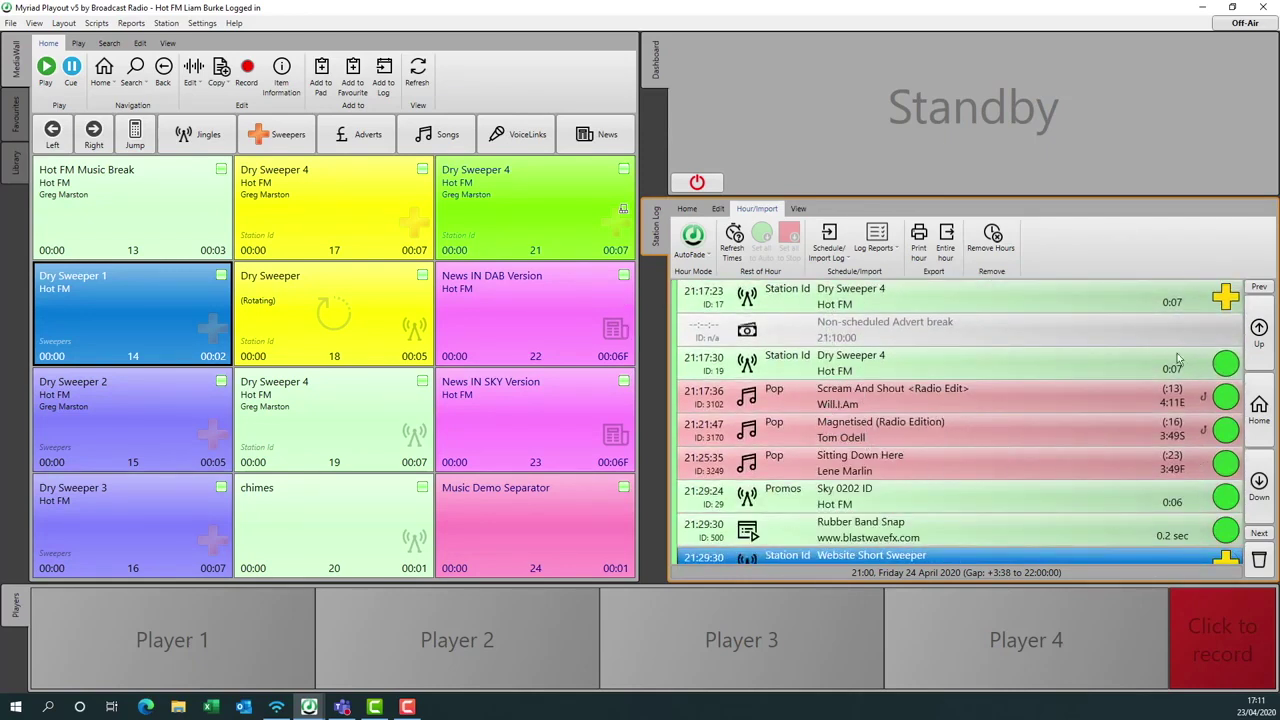
# Step: Return to the current item in the Station Log, take playout out of standby and start playing the log
pyautogui.click(1260, 404)
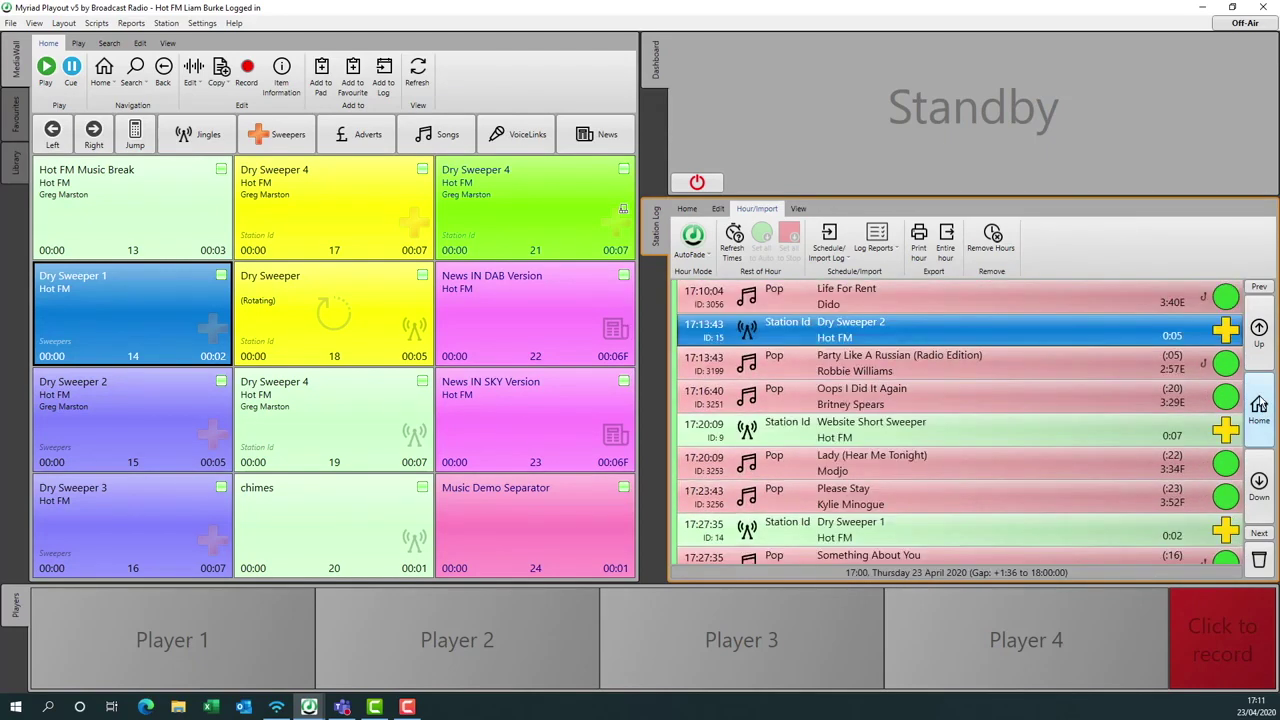
pyautogui.click(697, 182)
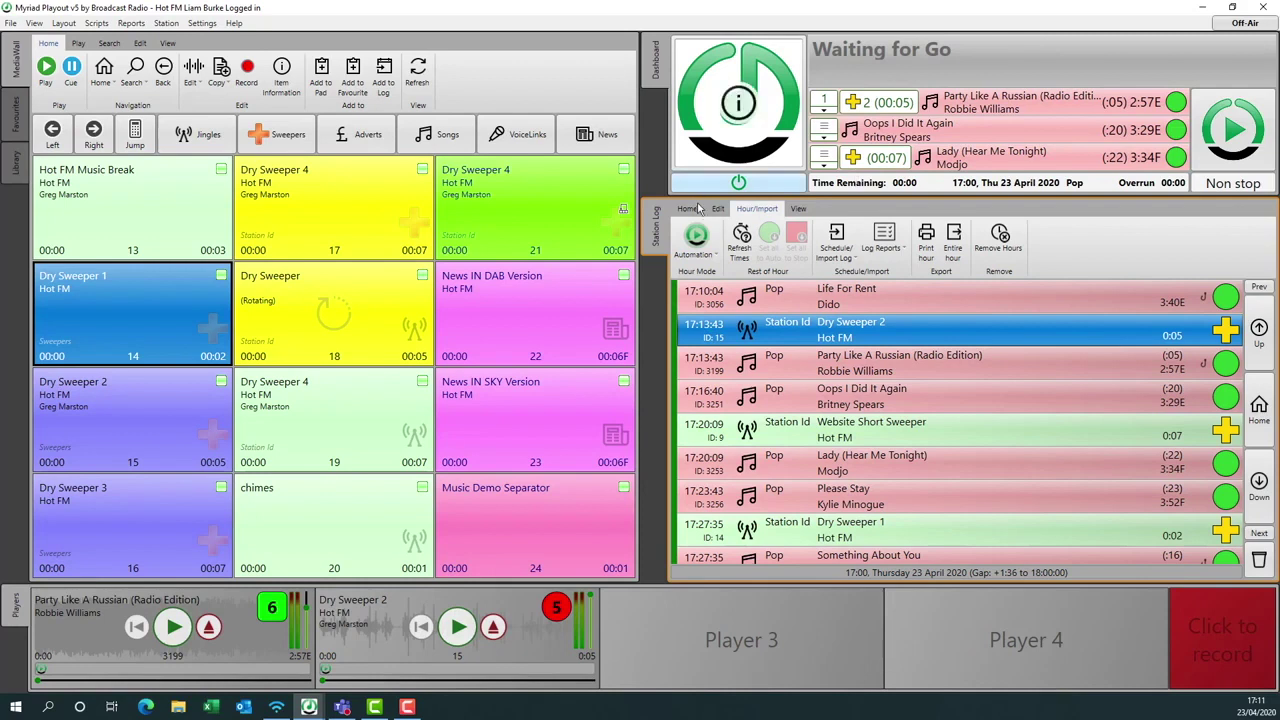
pyautogui.click(1236, 130)
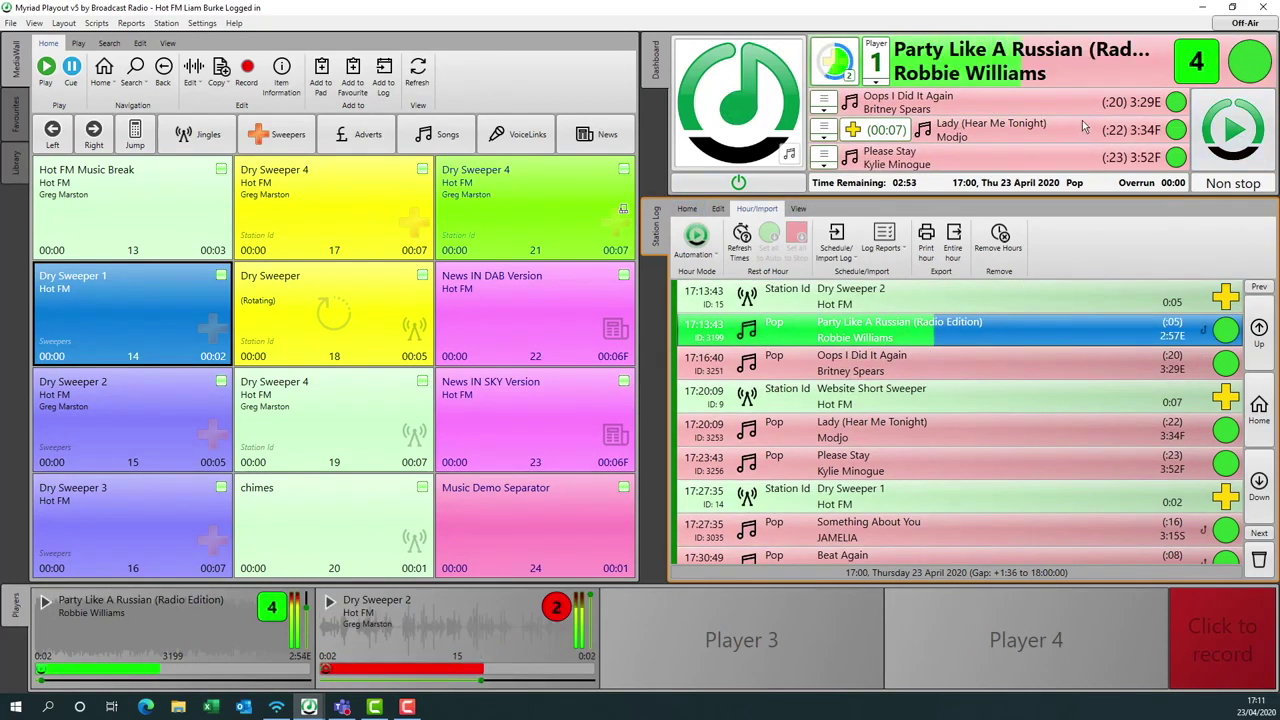
# Step: Soft-delete the songs Something About You and Beat Again in the 17:00 hour of the log
pyautogui.click(687, 208)
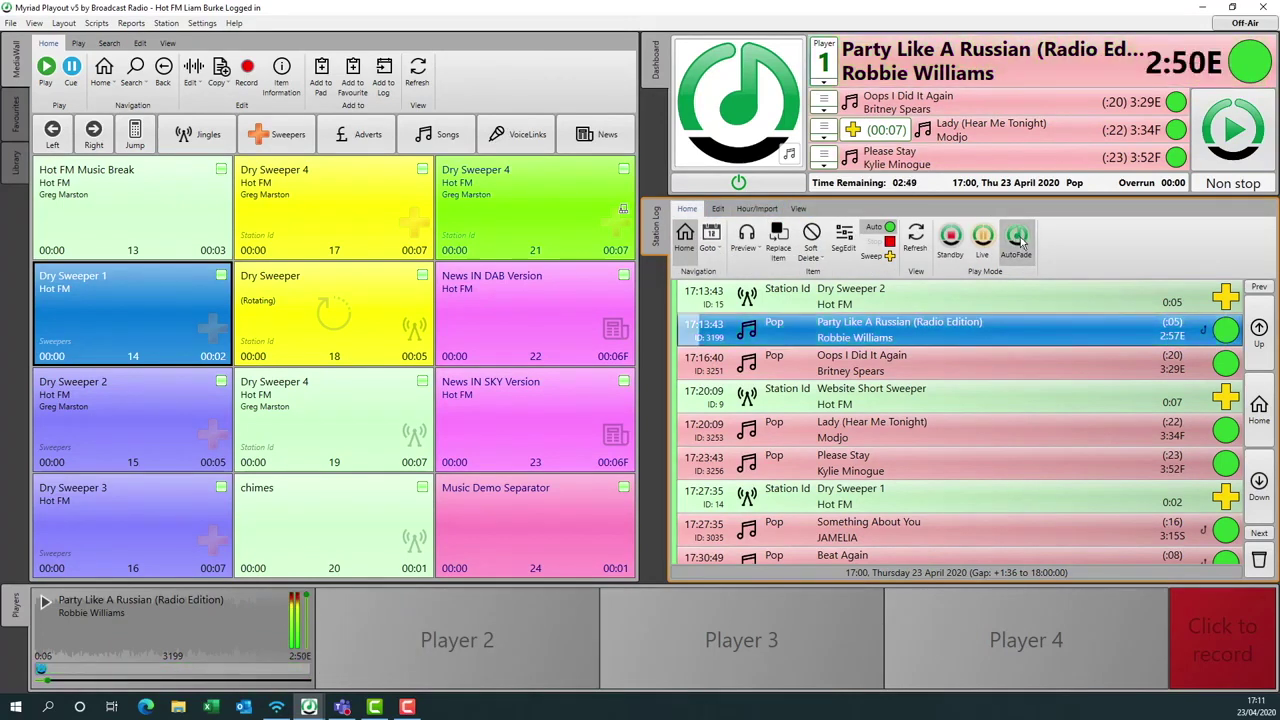
pyautogui.click(850, 412)
pyautogui.press('Down')
pyautogui.press('Down')
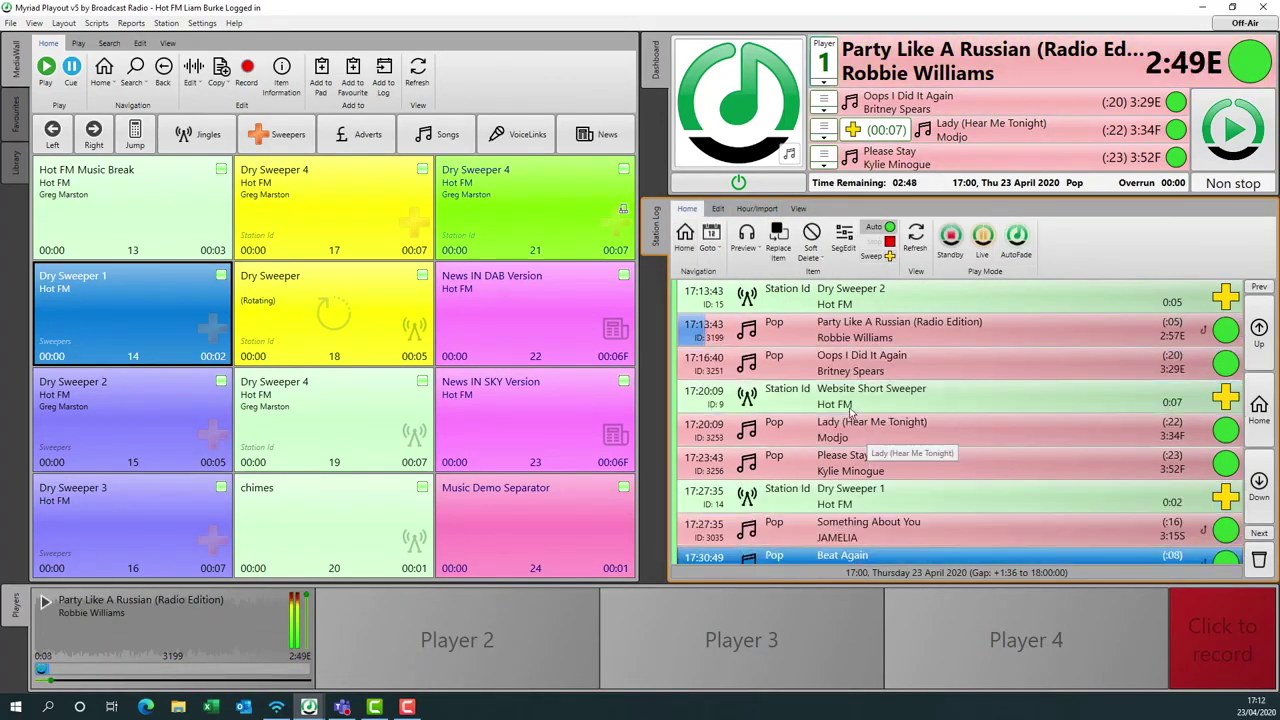
pyautogui.press('Down')
pyautogui.press('Down')
pyautogui.press('Down')
pyautogui.press('Down')
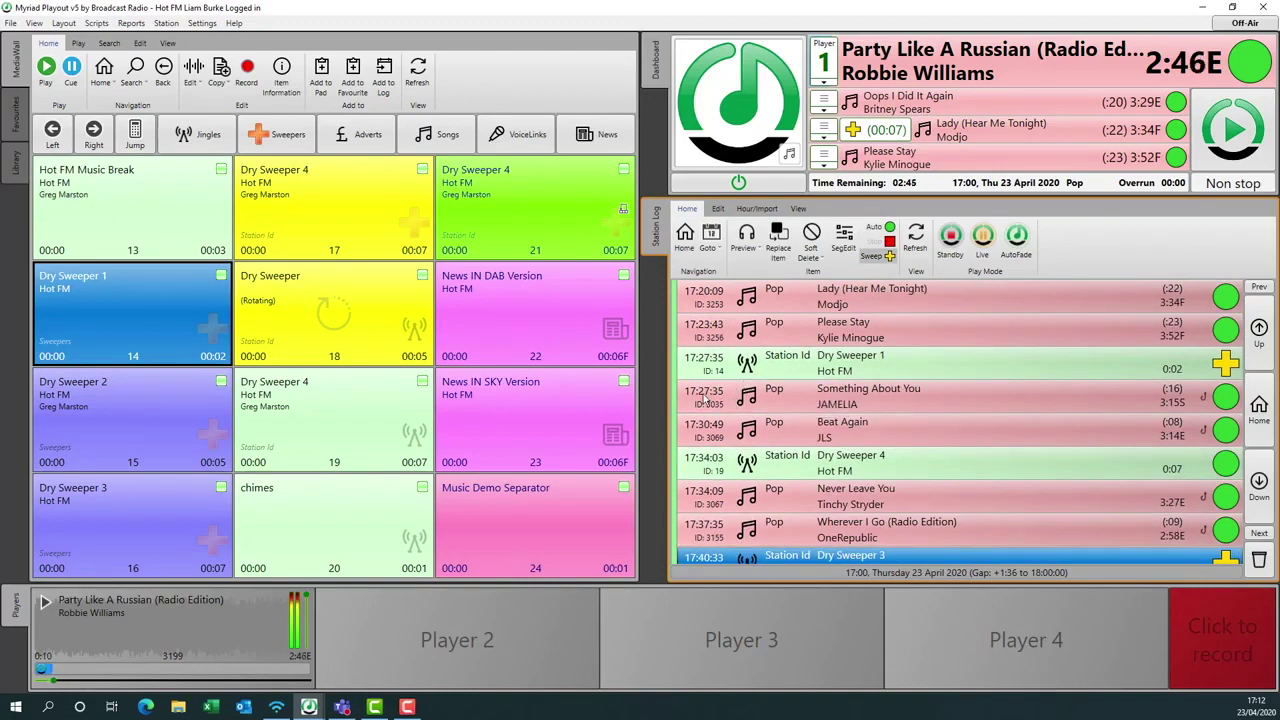
pyautogui.click(705, 396)
pyautogui.click(705, 425)
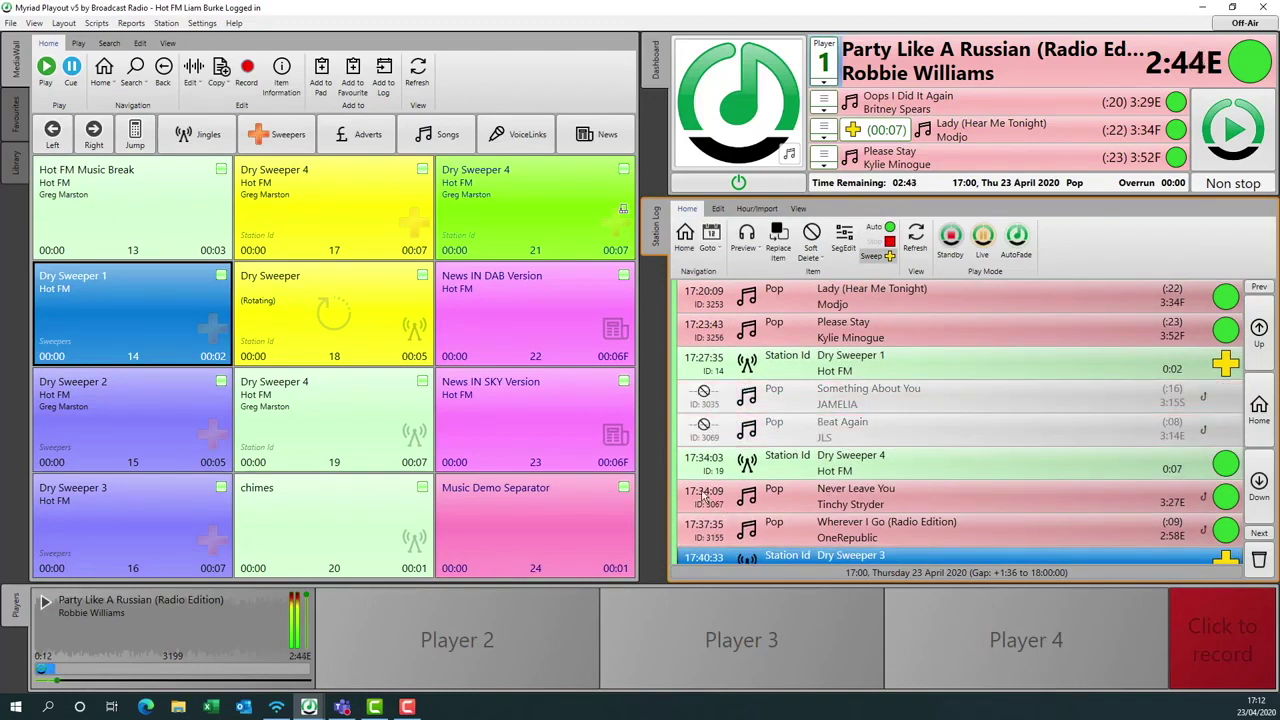
# Step: Soft-delete Never Leave You in the 17:00 hour and check the log through to the start of the 18:00 hour
pyautogui.press('Down')
pyautogui.press('Down')
pyautogui.press('Down')
pyautogui.press('Down')
pyautogui.press('Down')
pyautogui.press('Down')
pyautogui.press('Down')
pyautogui.press('Down')
pyautogui.press('Down')
pyautogui.press('Down')
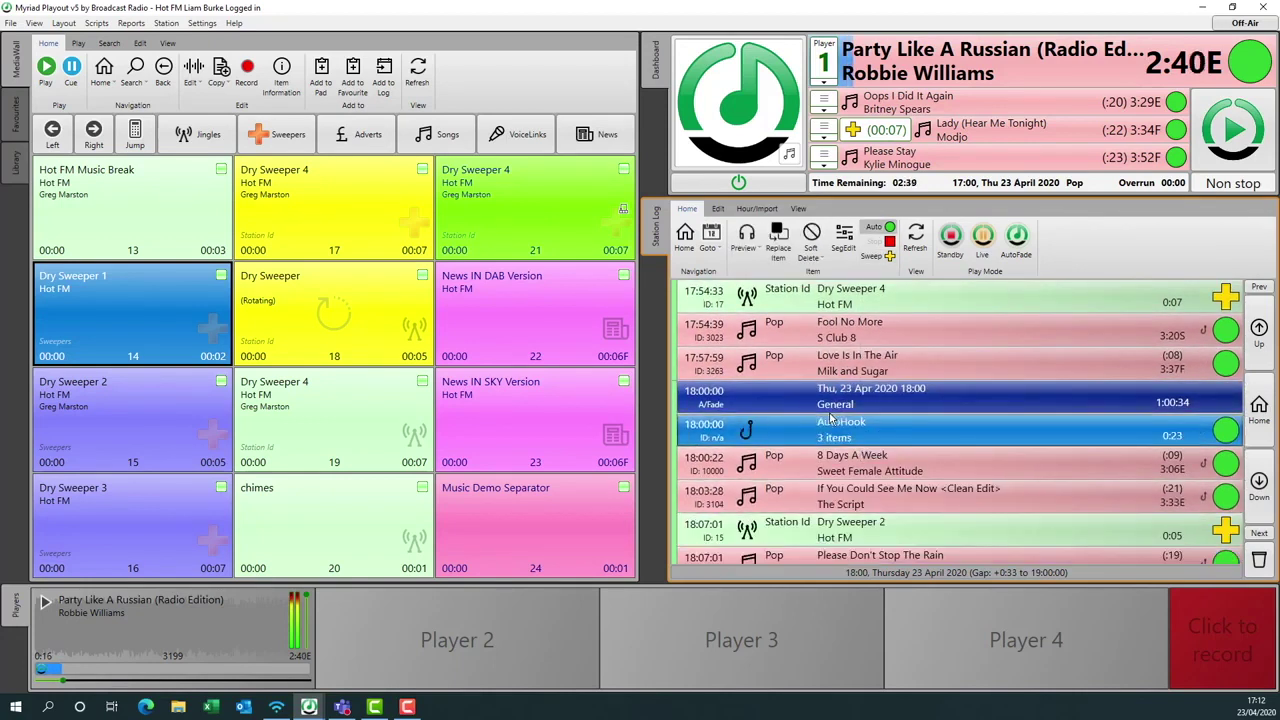
pyautogui.press('Up')
pyautogui.press('Up')
pyautogui.press('Up')
pyautogui.press('Up')
pyautogui.press('Up')
pyautogui.press('Up')
pyautogui.press('Up')
pyautogui.press('Up')
pyautogui.press('Up')
pyautogui.press('Up')
pyautogui.press('Up')
pyautogui.press('Up')
pyautogui.press('Up')
pyautogui.press('Up')
pyautogui.press('Up')
pyautogui.press('Up')
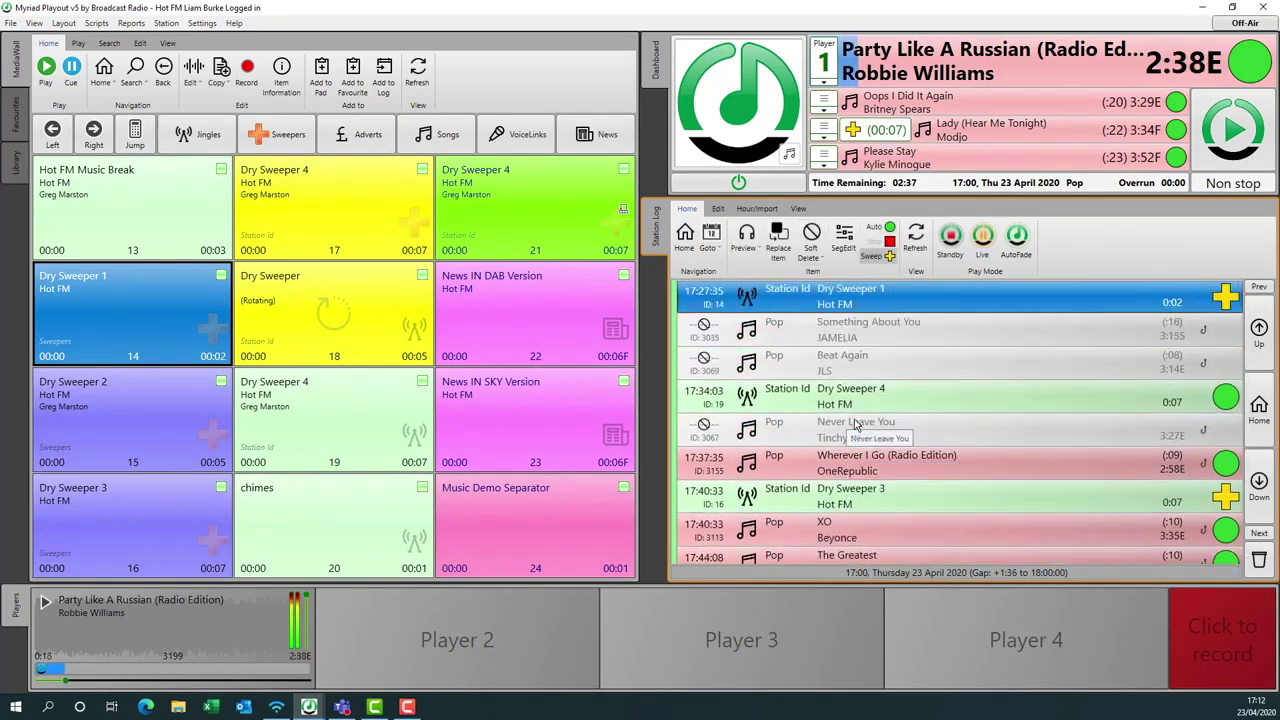
# Step: Soft-delete Wherever I Go (Radio Edition) in the 17:00 hour of the log
pyautogui.press('Up')
pyautogui.press('Up')
pyautogui.press('Up')
pyautogui.press('Down')
pyautogui.press('Down')
pyautogui.press('Down')
pyautogui.press('Down')
pyautogui.press('Down')
pyautogui.press('Down')
pyautogui.press('Down')
pyautogui.press('Down')
pyautogui.press('Down')
pyautogui.press('Down')
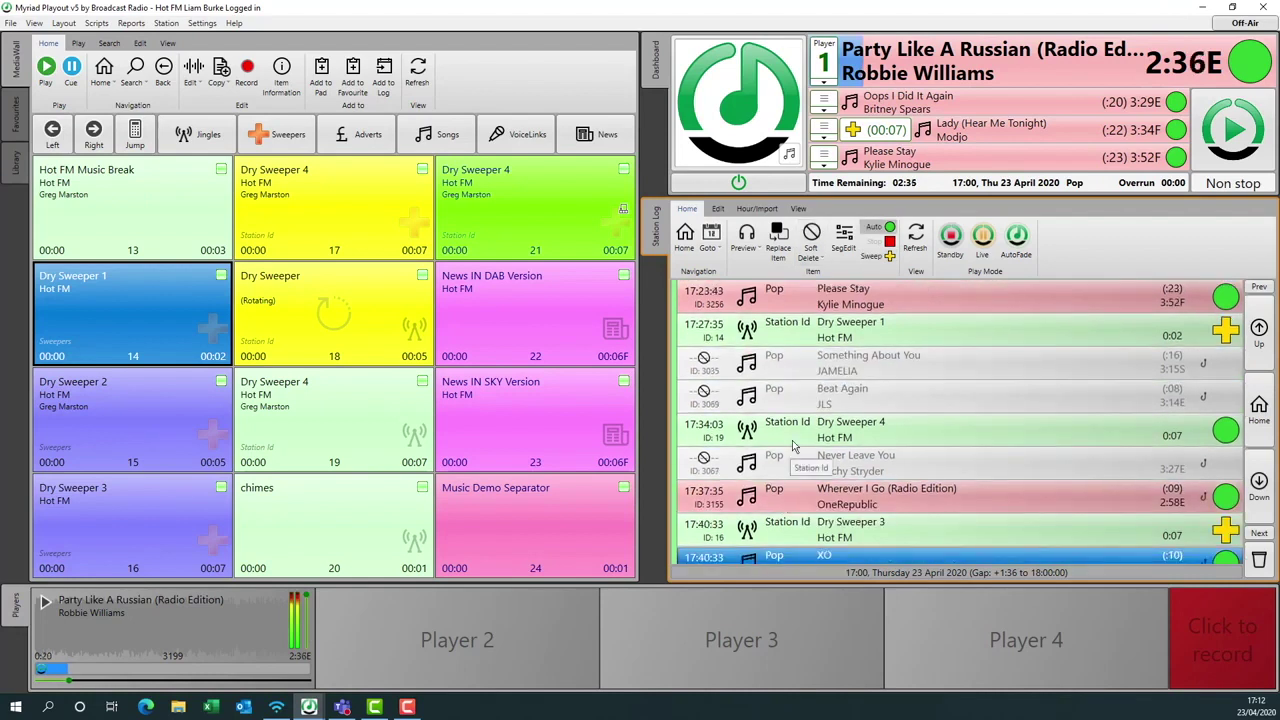
pyautogui.click(705, 490)
# Step: Soft-delete the songs XO and The Greatest in the 17:00 hour of the log
pyautogui.scroll(-2, 792, 470)
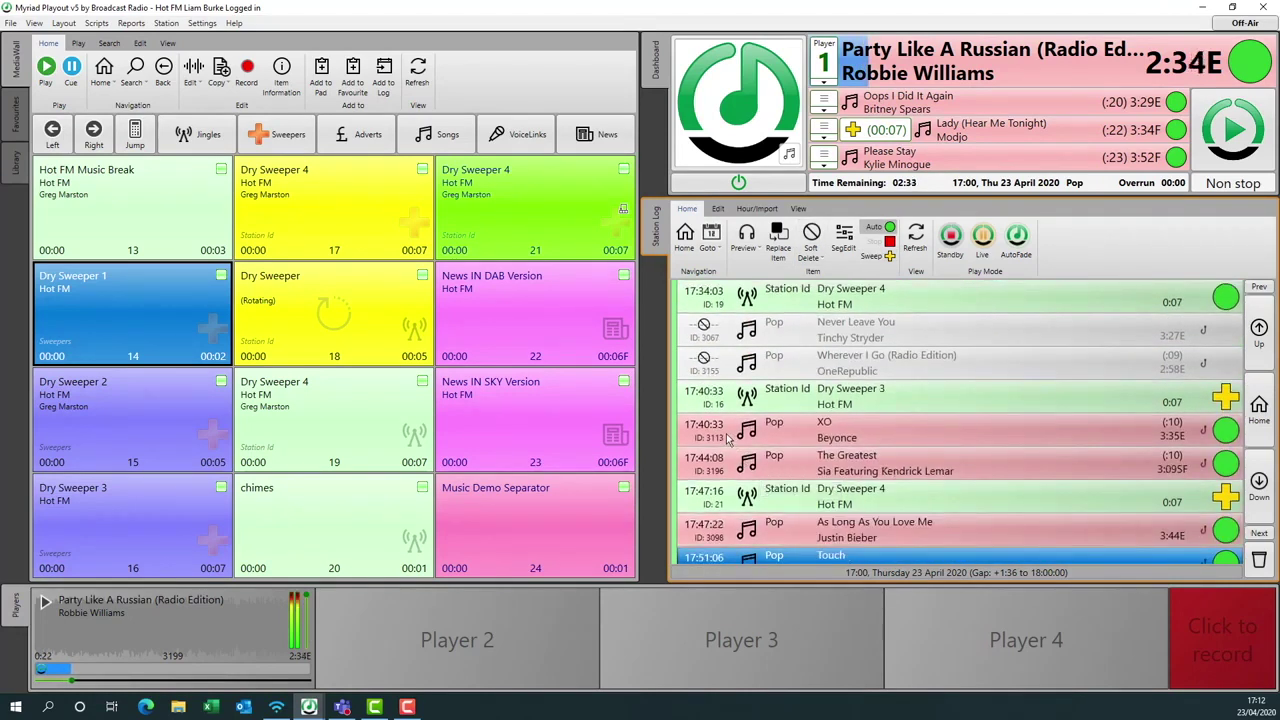
pyautogui.click(789, 428)
pyautogui.press('Delete')
pyautogui.press('Down')
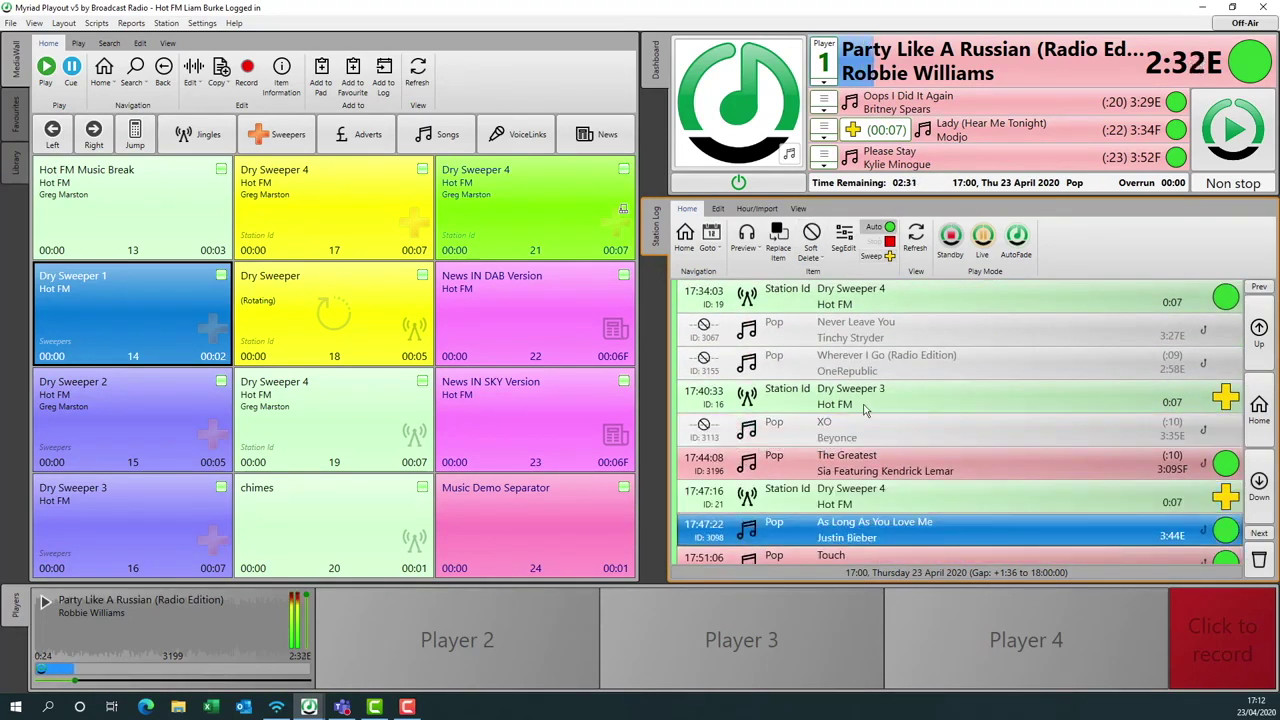
pyautogui.press('Down')
pyautogui.press('Down')
pyautogui.press('Down')
pyautogui.click(712, 398)
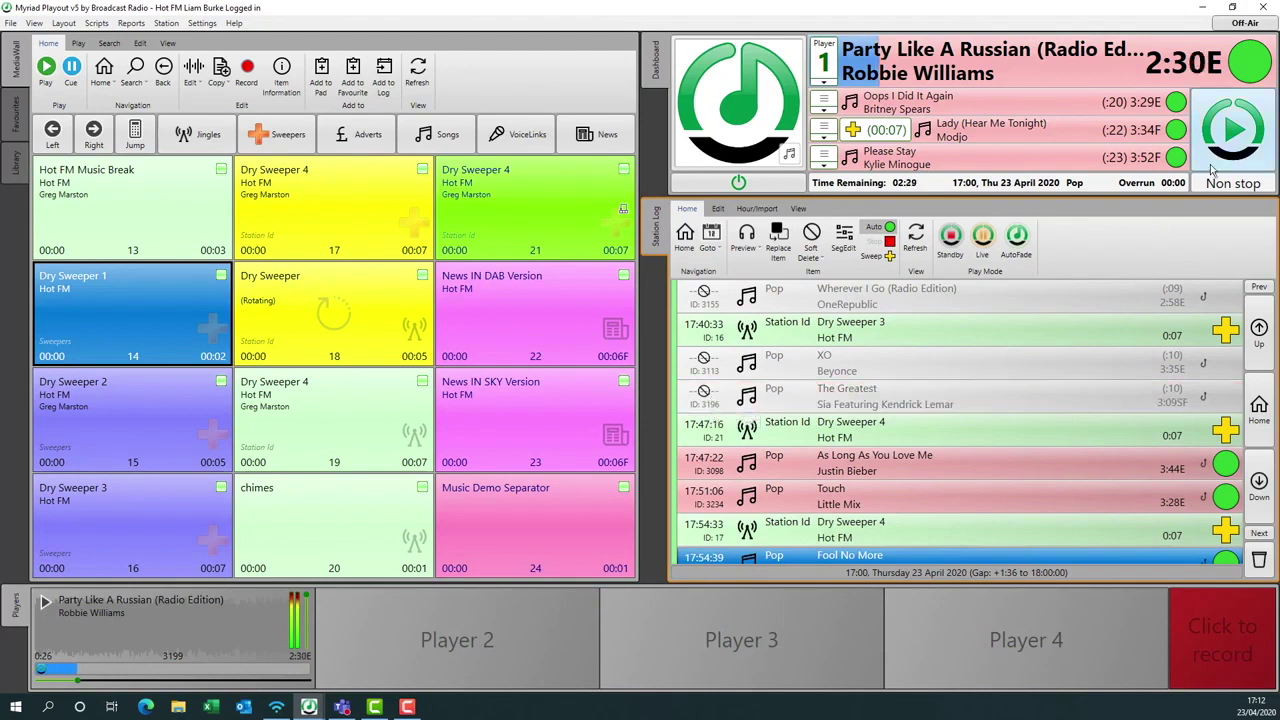